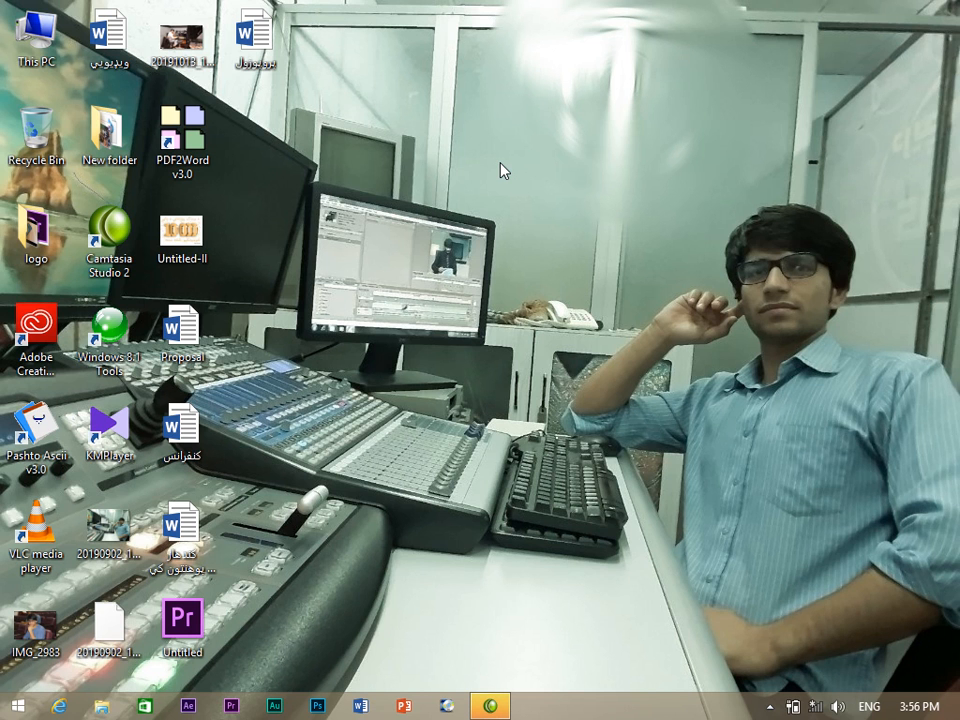
# Refresh the desktop, then open This PC from its desktop icon.
pyautogui.rightClick(476, 124)
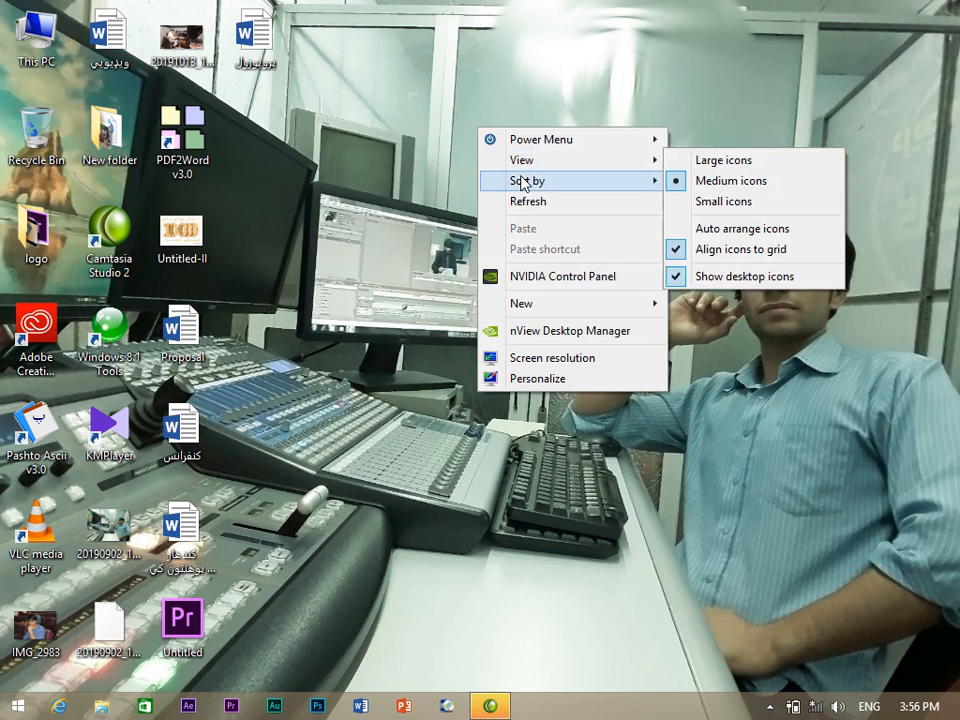
pyautogui.click(521, 201)
pyautogui.rightClick(518, 190)
pyautogui.click(560, 266)
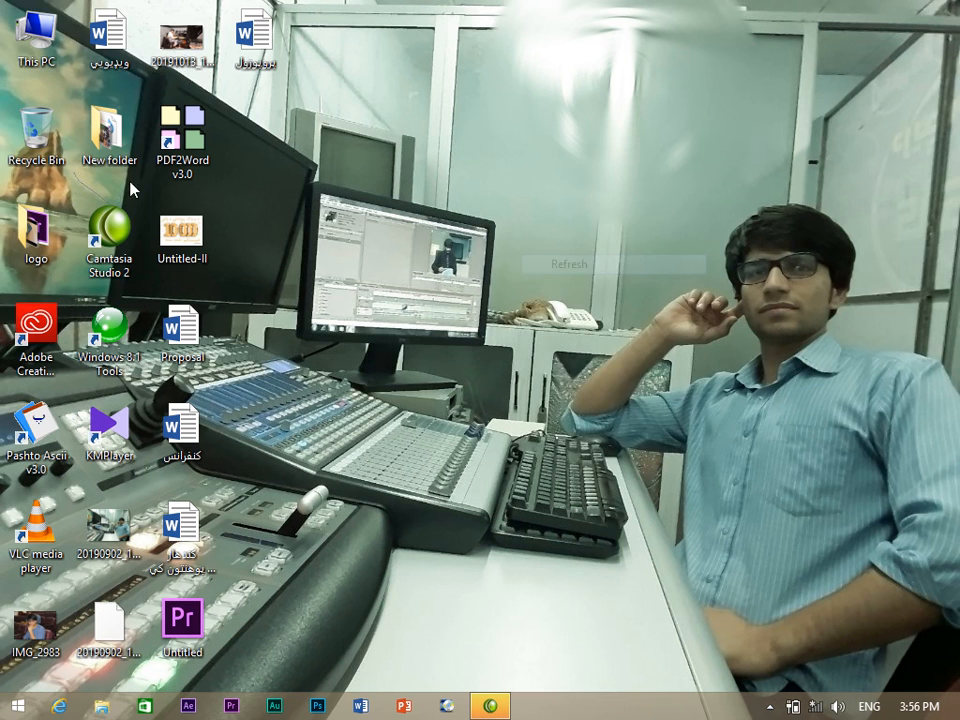
pyautogui.rightClick(57, 58)
pyautogui.click(70, 60)
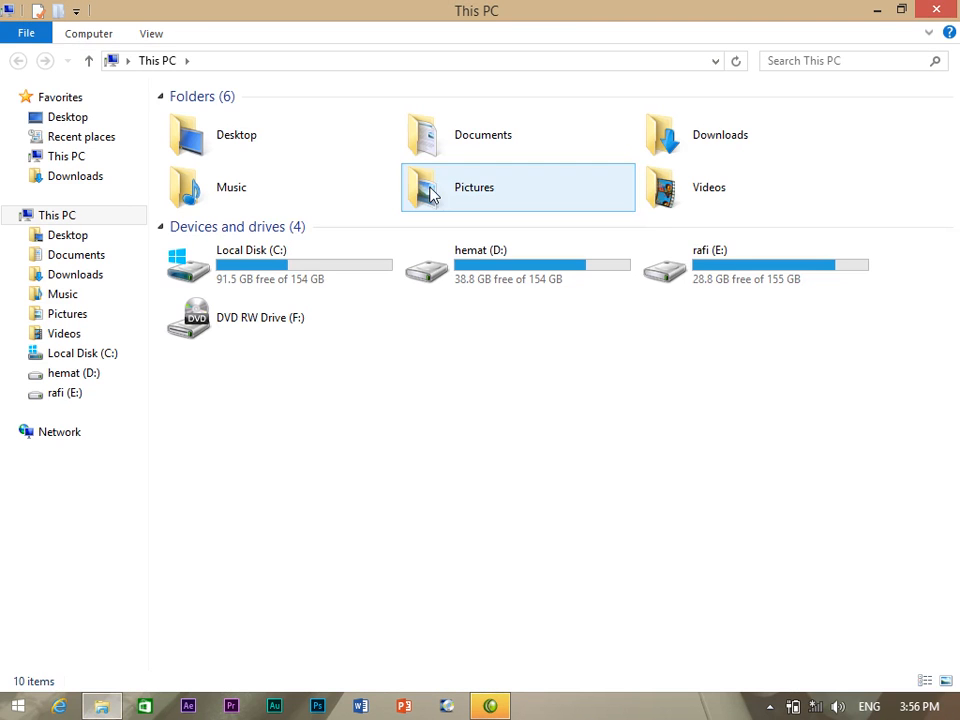
# Open the rafi (E:) drive and go into aftrefict > my kors.
pyautogui.click(712, 277)
pyautogui.rightClick(712, 277)
pyautogui.click(730, 287)
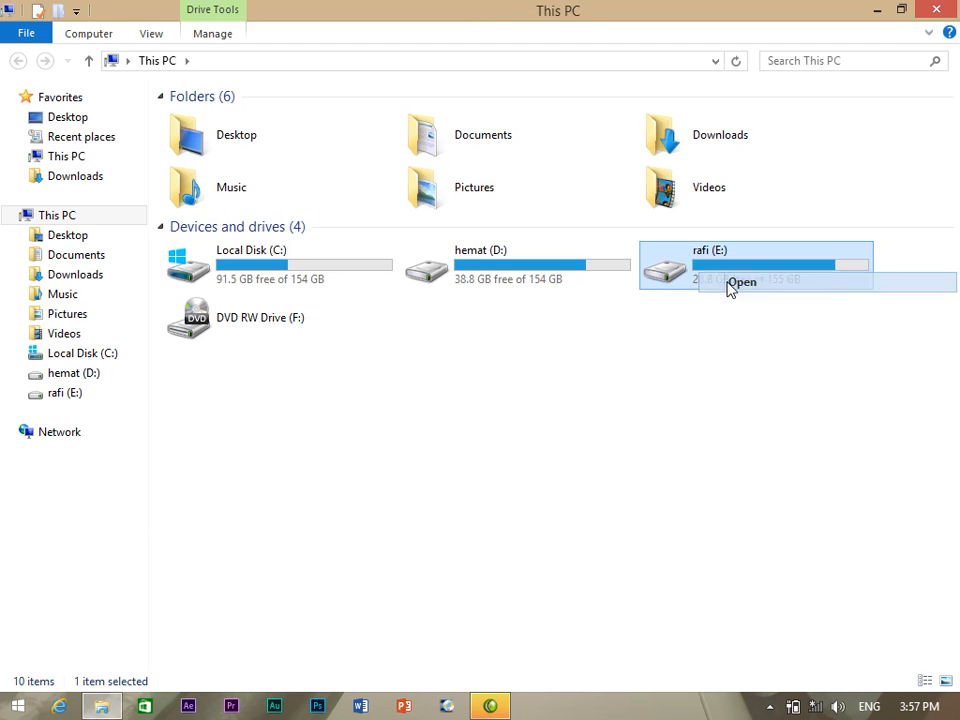
pyautogui.doubleClick(311, 150)
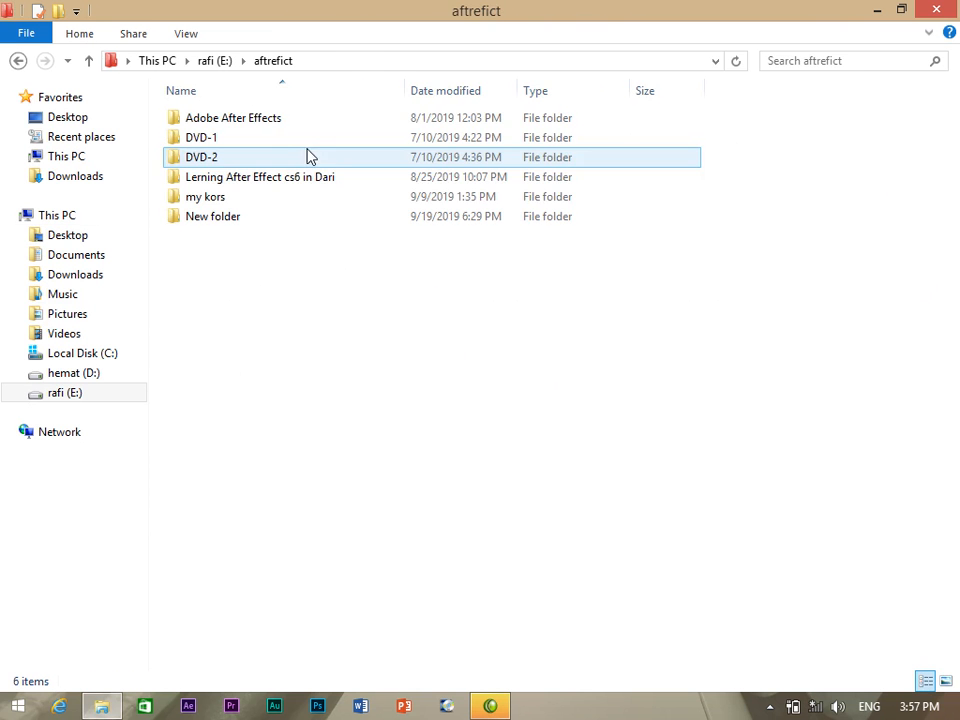
pyautogui.doubleClick(216, 209)
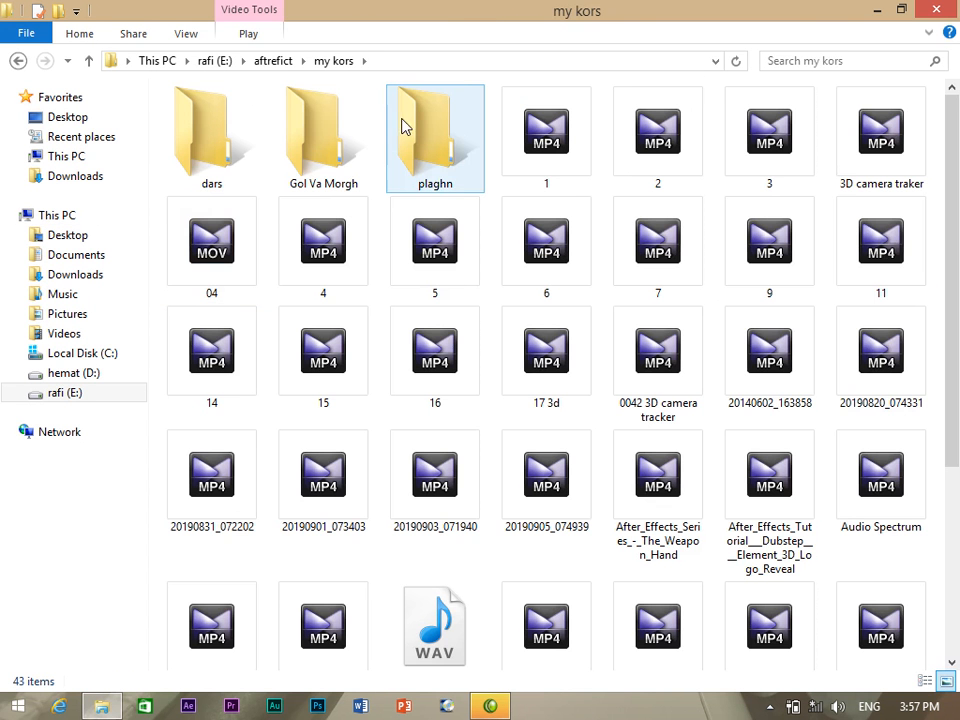
# Open plaghn > موهیم به کاله رنگ and select the Magic Bullet Suite archive.
pyautogui.doubleClick(446, 150)
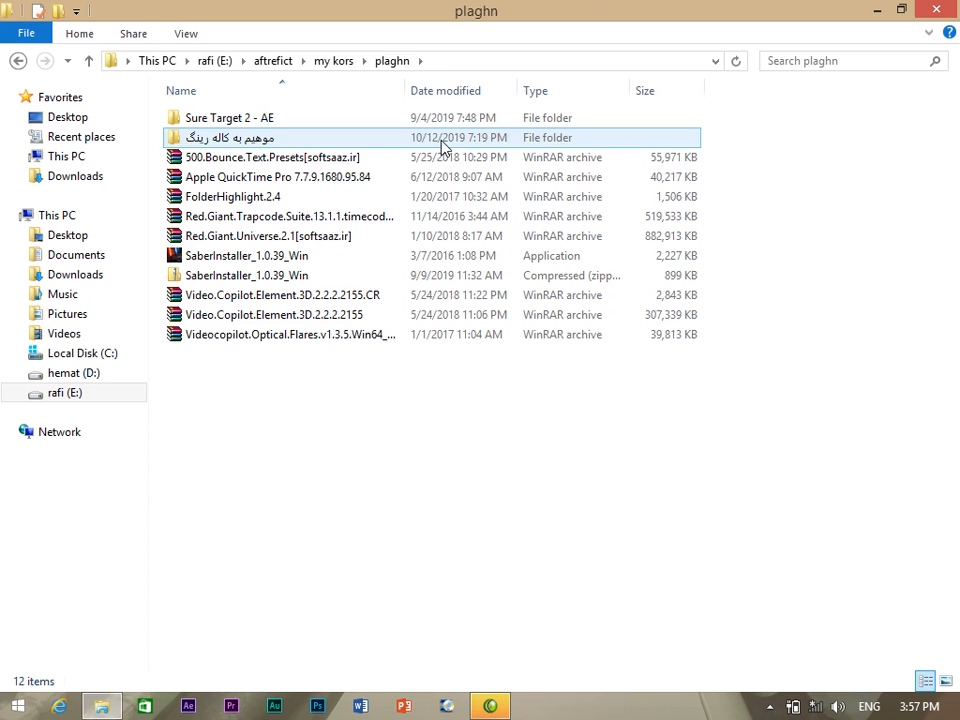
pyautogui.click(203, 144)
pyautogui.doubleClick(203, 150)
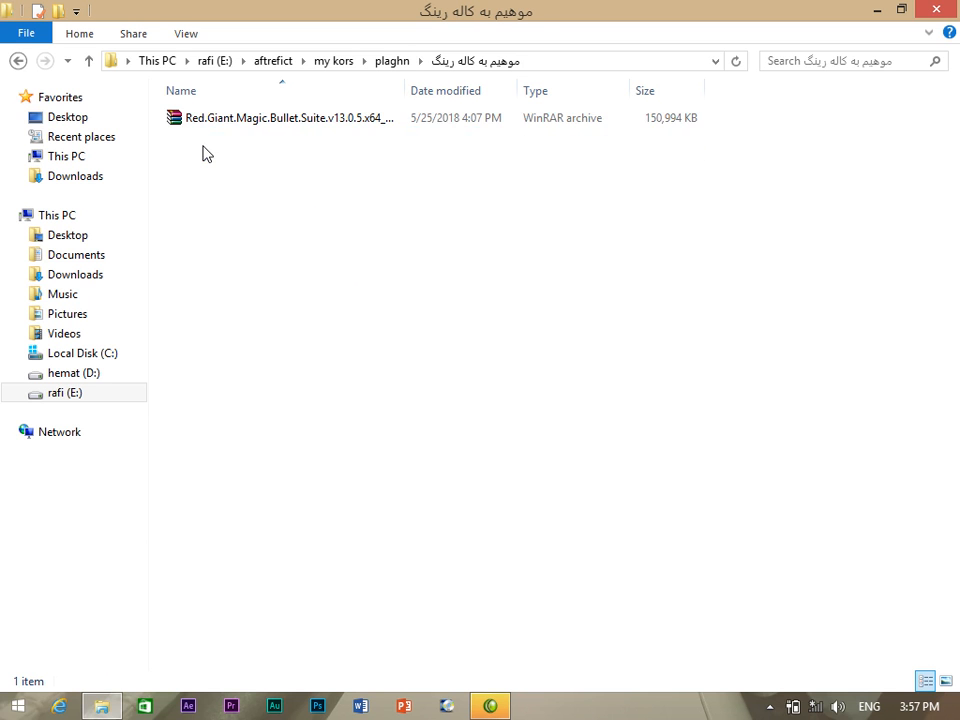
pyautogui.click(236, 124)
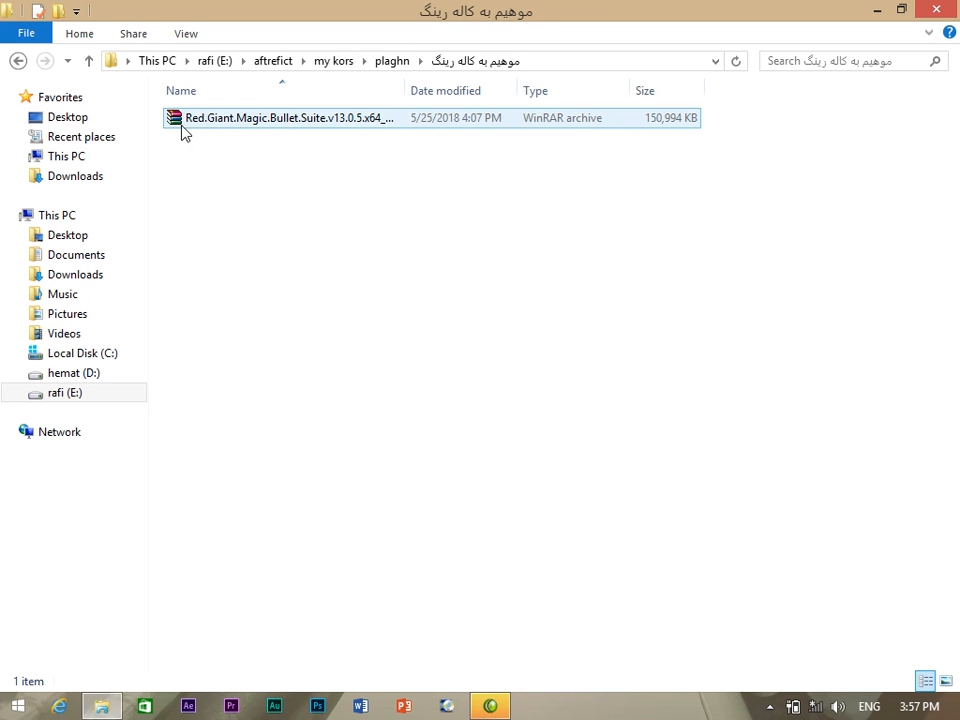
pyautogui.click(243, 122)
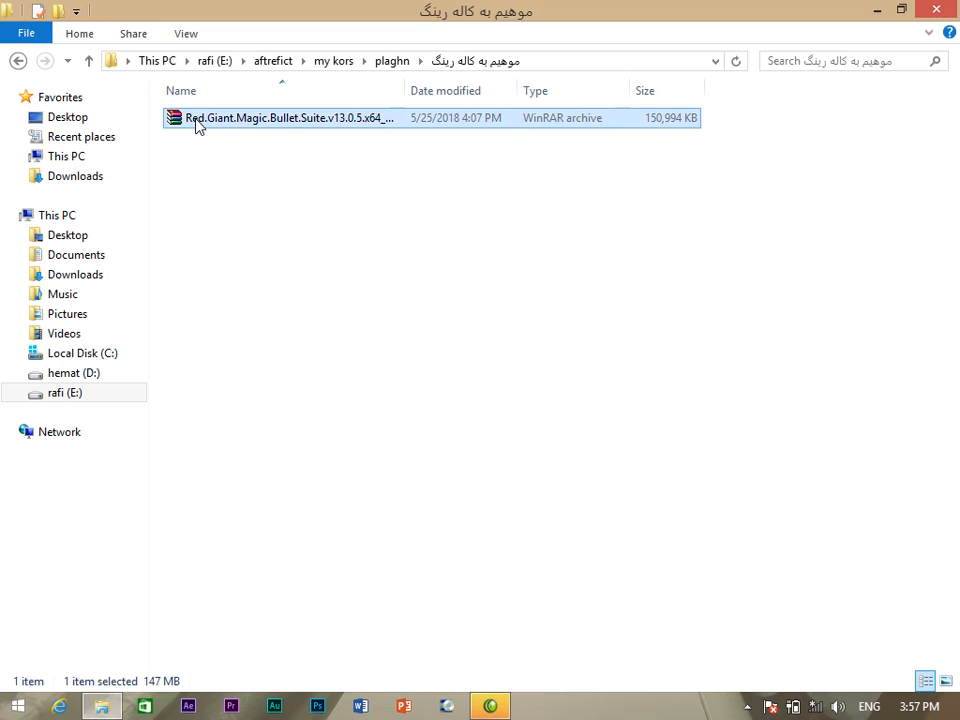
pyautogui.rightClick(197, 122)
# Open the archive in WinRAR and launch Setup.exe from its file list.
pyautogui.click(230, 133)
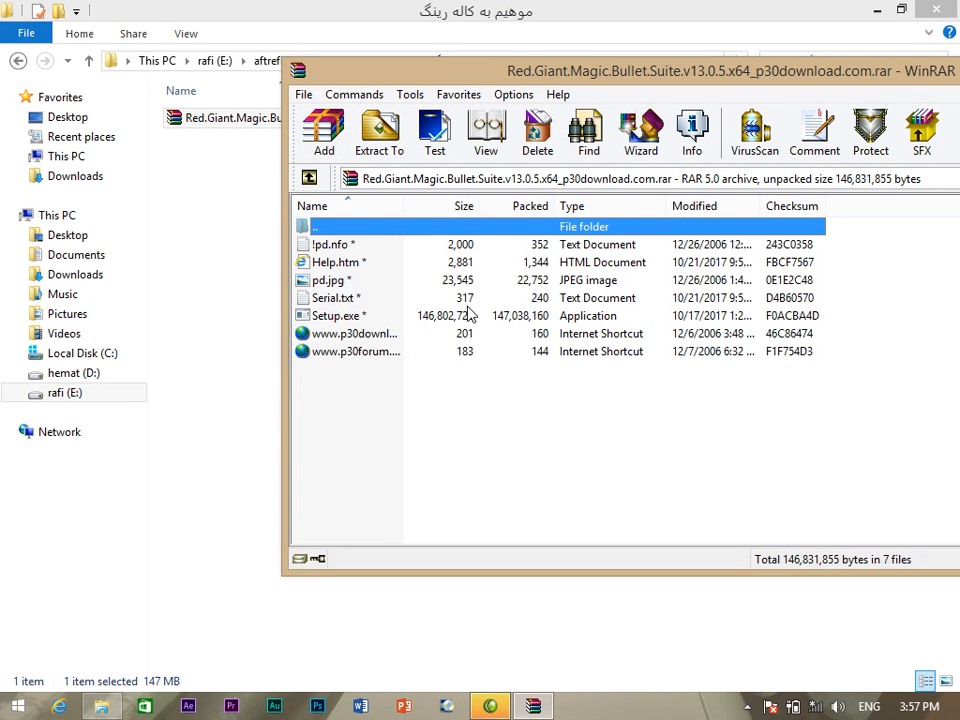
pyautogui.click(326, 320)
pyautogui.rightClick(326, 322)
pyautogui.click(328, 316)
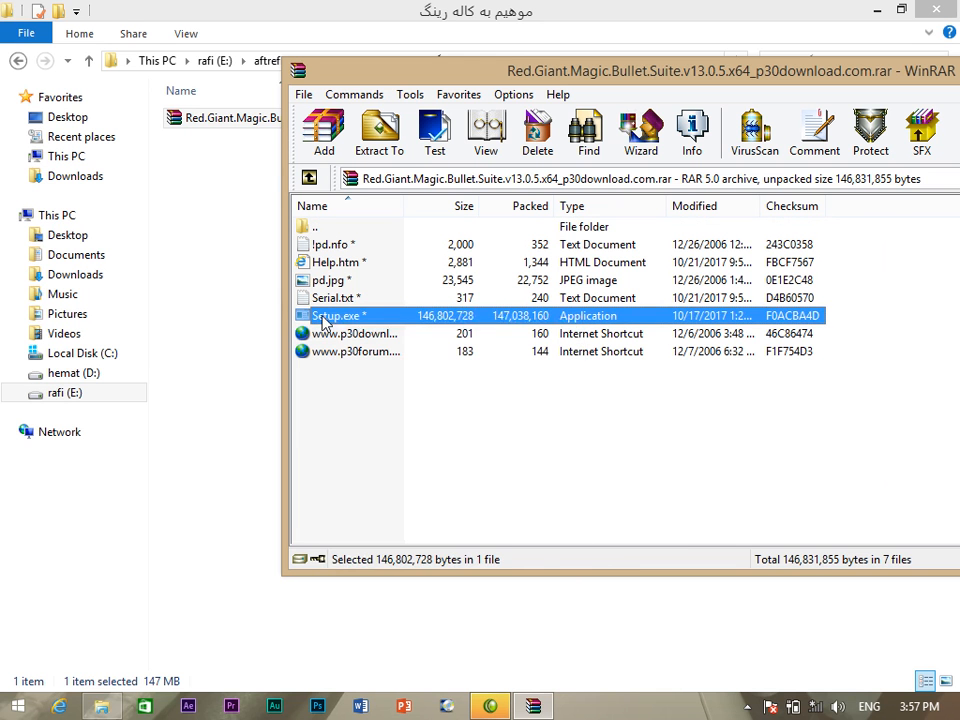
pyautogui.doubleClick(326, 318)
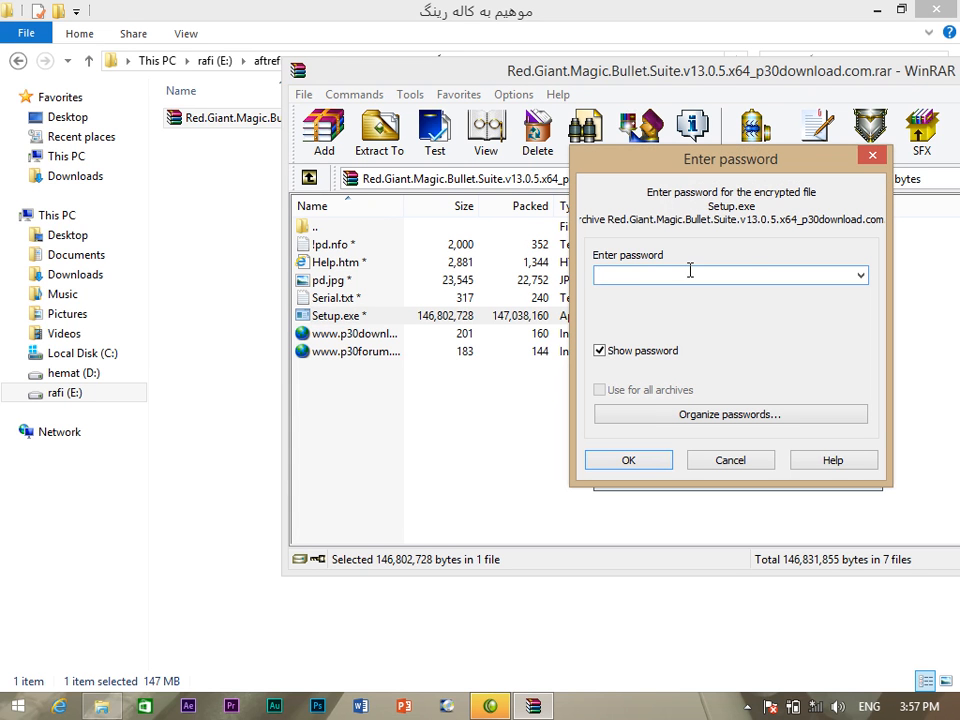
# Enter the archive password, copy it for later, and confirm to start extracting.
pyautogui.write('www.p30download.com')
pyautogui.moveTo(708, 275); pyautogui.dragTo(600, 273)
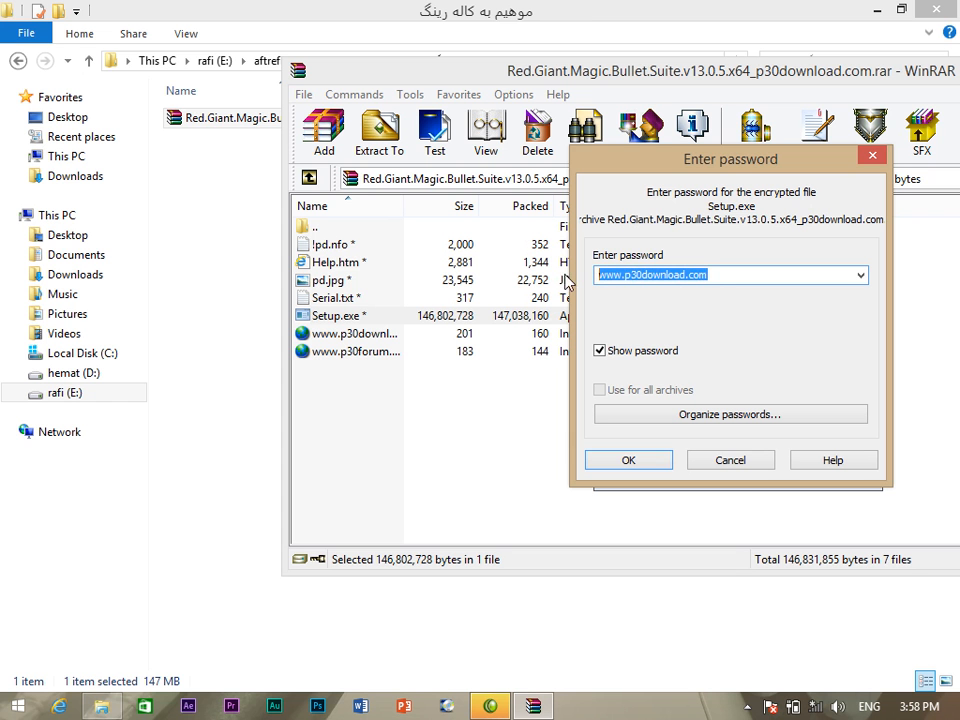
pyautogui.moveTo(719, 276); pyautogui.dragTo(567, 287)
pyautogui.rightClick(625, 277)
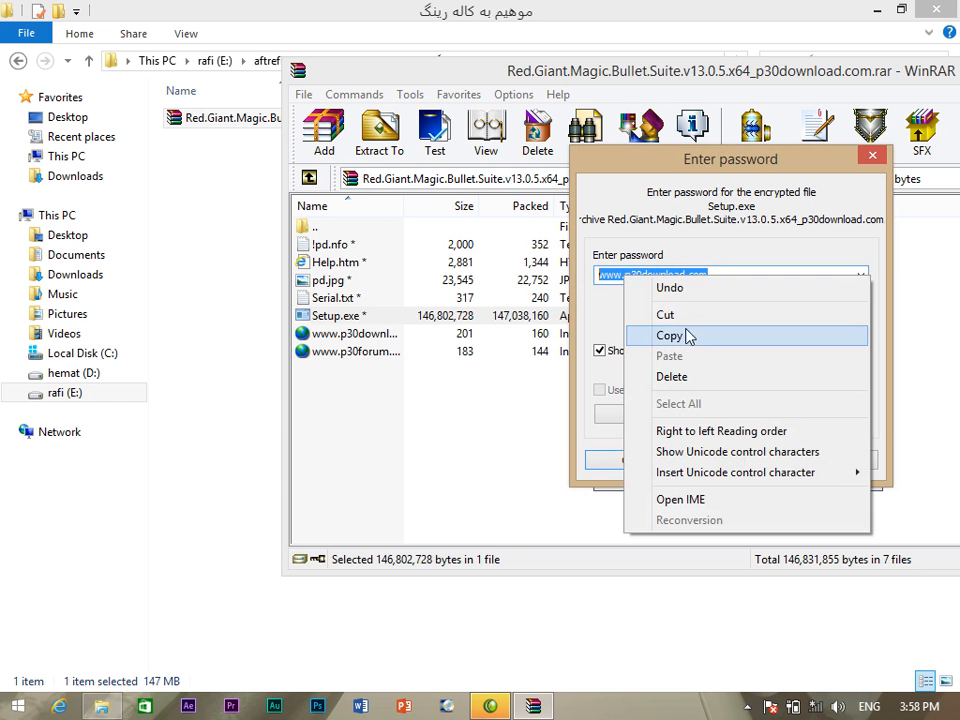
pyautogui.click(669, 336)
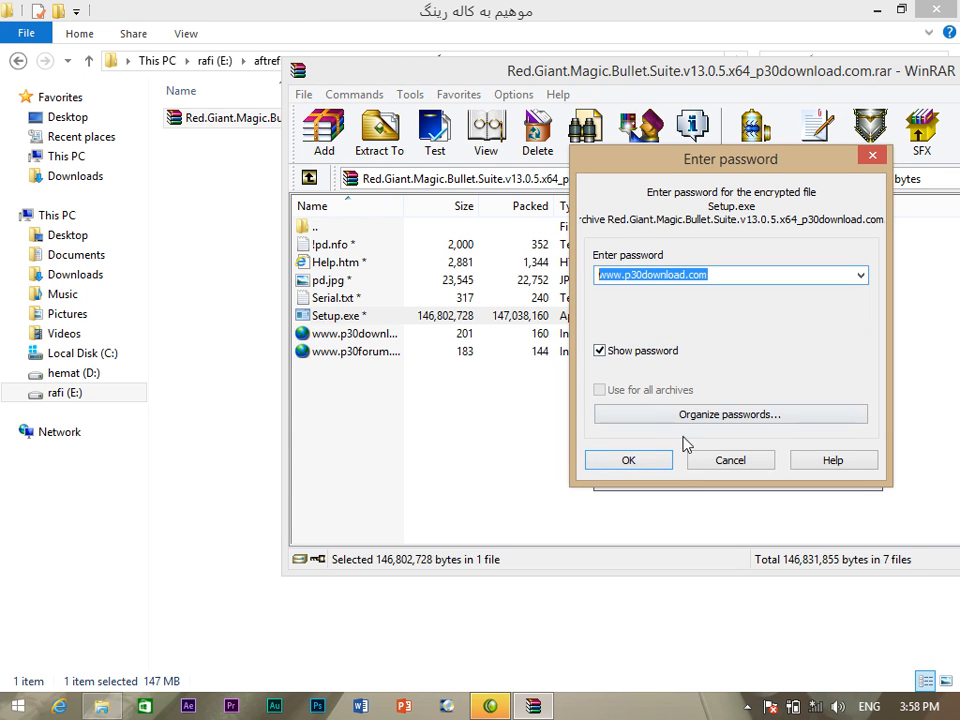
pyautogui.click(627, 462)
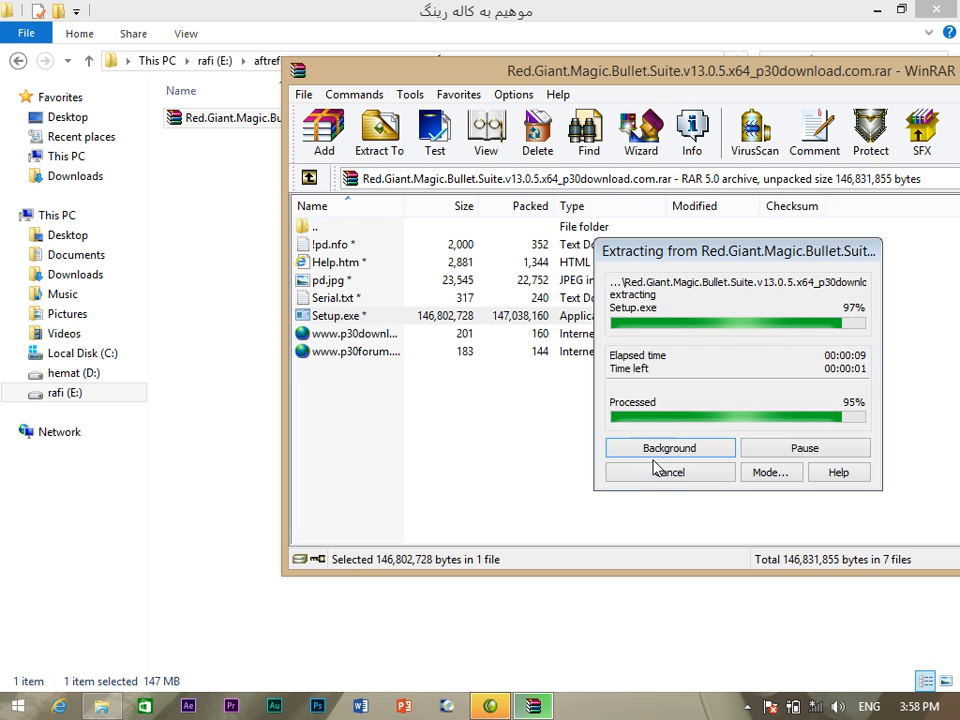
pyautogui.rightClick(752, 708)
pyautogui.click(658, 644)
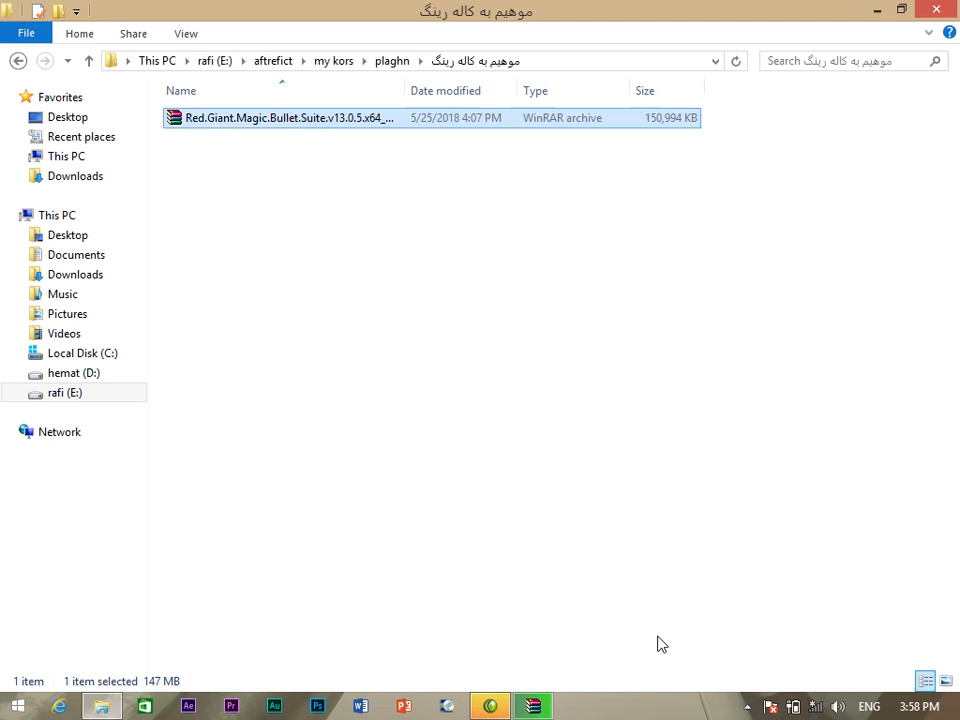
# Bring the extraction progress forward, minimize File Explorer and shift WinRAR left.
pyautogui.click(535, 706)
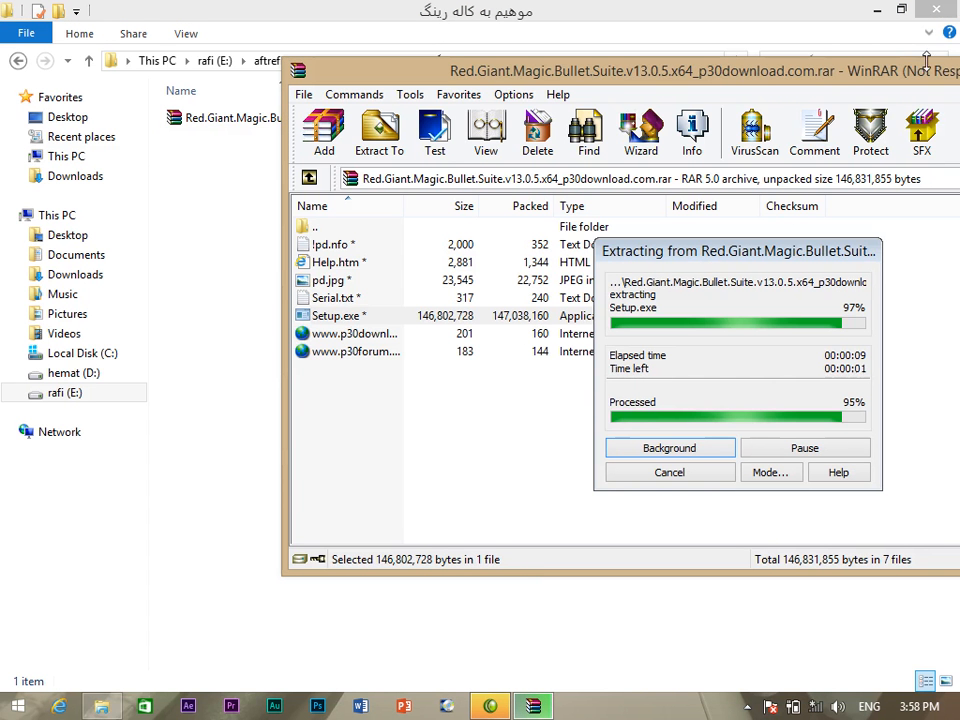
pyautogui.click(879, 12)
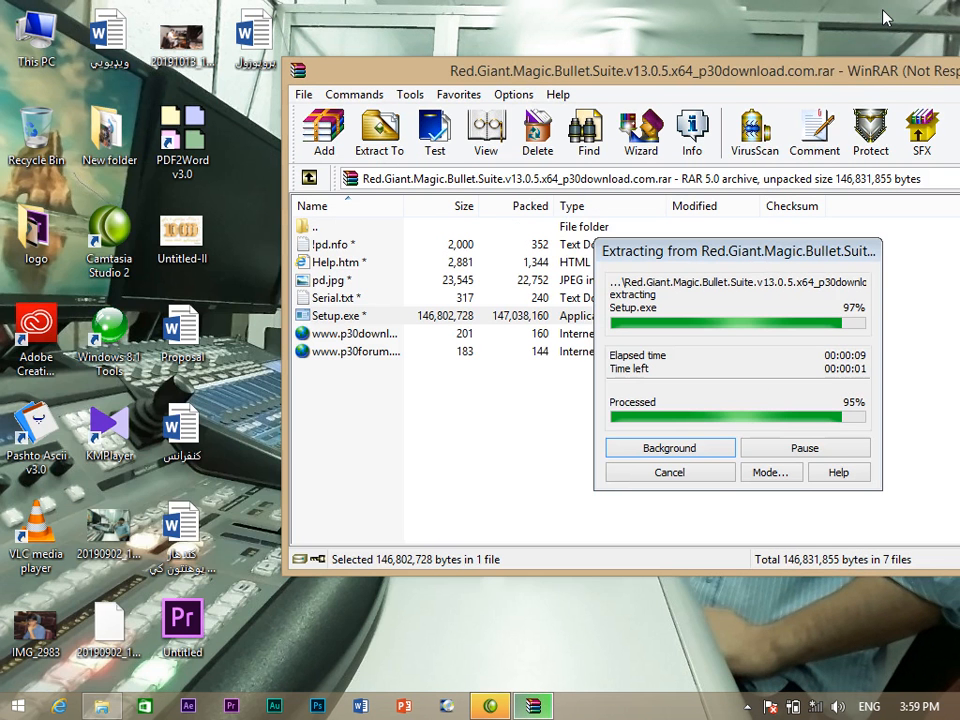
pyautogui.moveTo(795, 79); pyautogui.dragTo(604, 92)
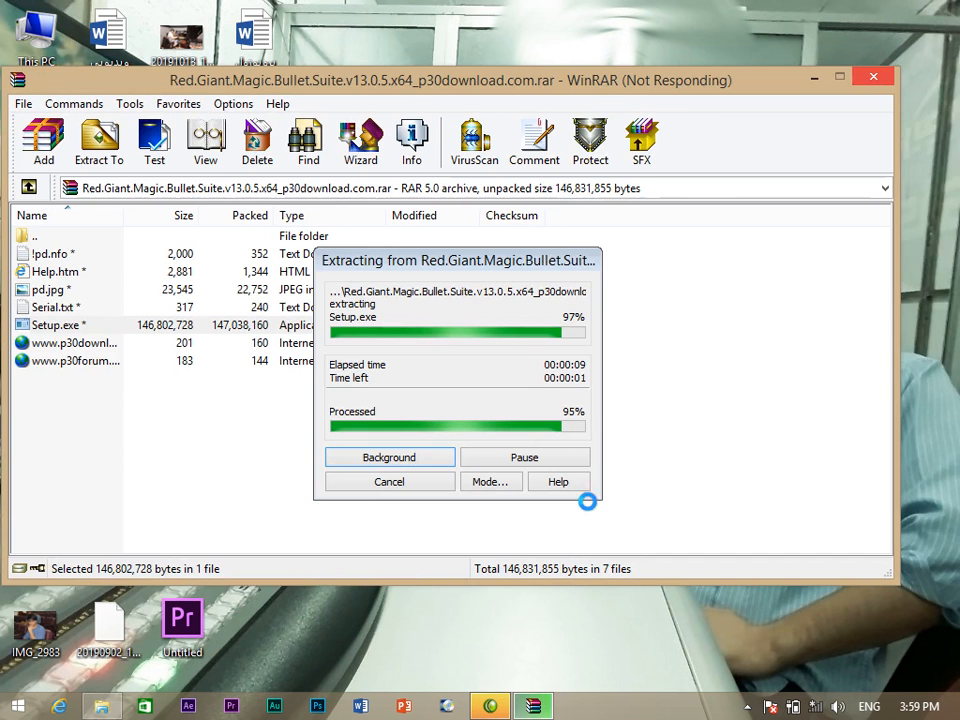
# Close Camtasia Studio and stop the screen recording from the notification area.
pyautogui.click(490, 706)
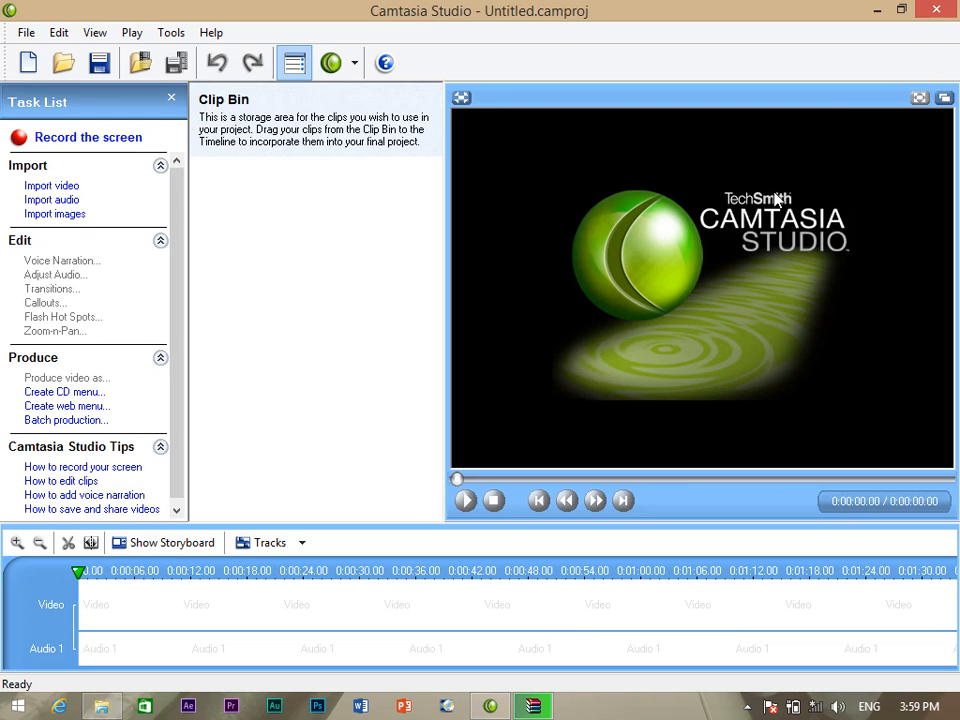
pyautogui.click(936, 9)
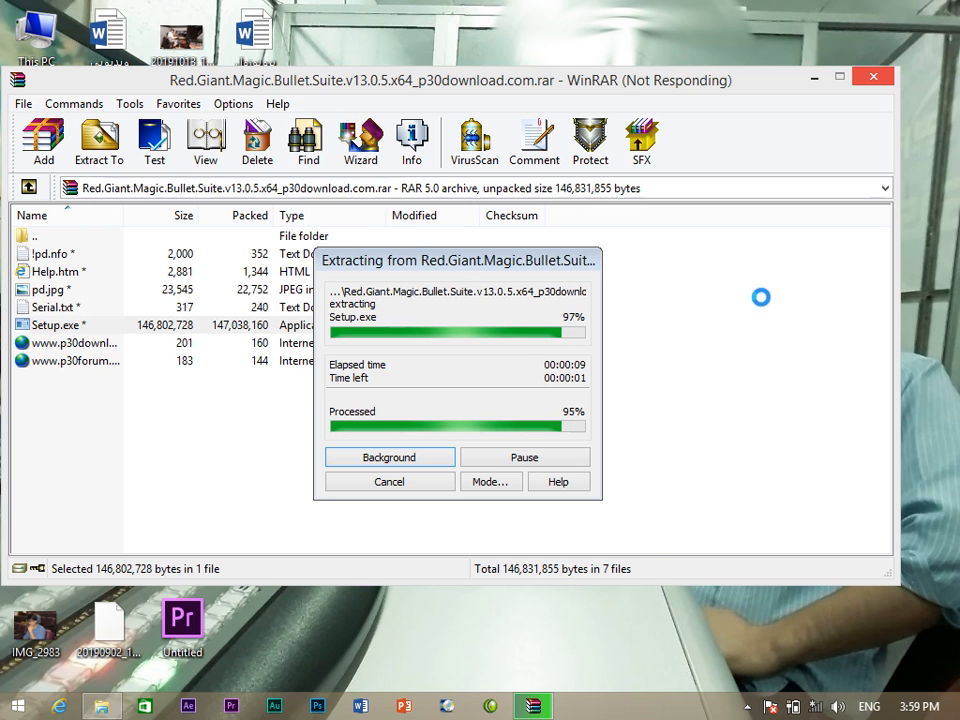
pyautogui.rightClick(746, 708)
pyautogui.click(746, 707)
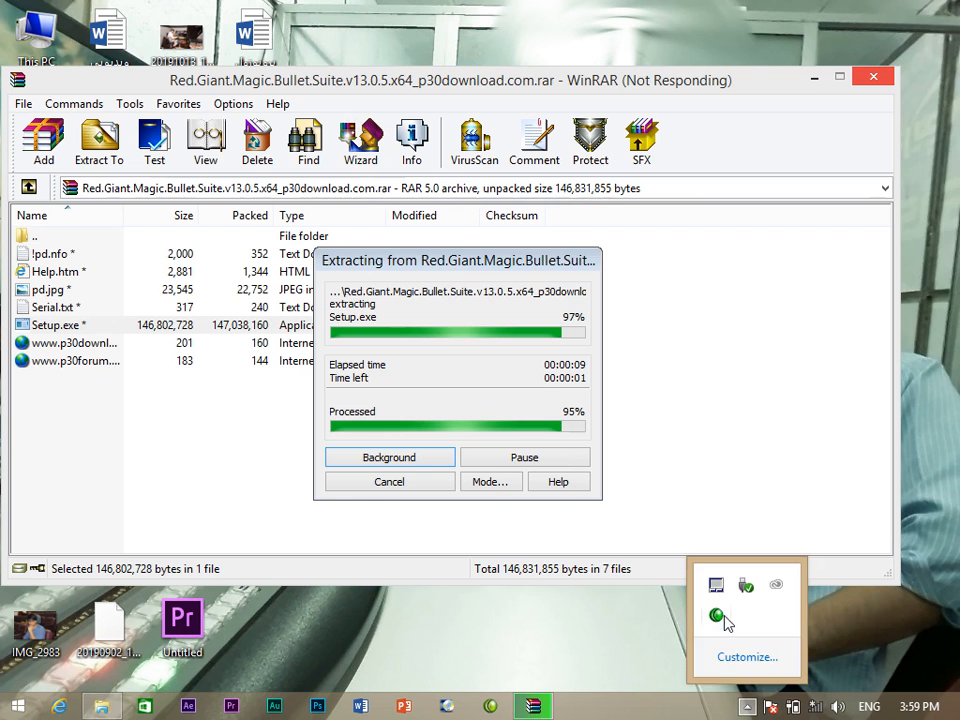
pyautogui.rightClick(716, 614)
pyautogui.click(683, 509)
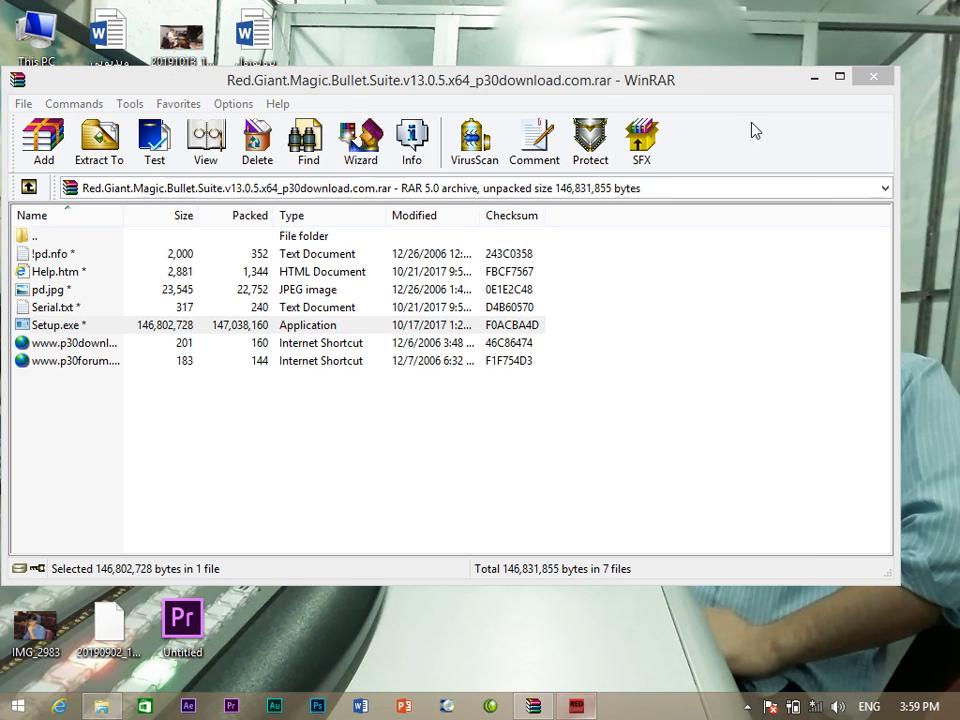
# Minimize and restore WinRAR, then open the screen recorder's tray options.
pyautogui.click(814, 77)
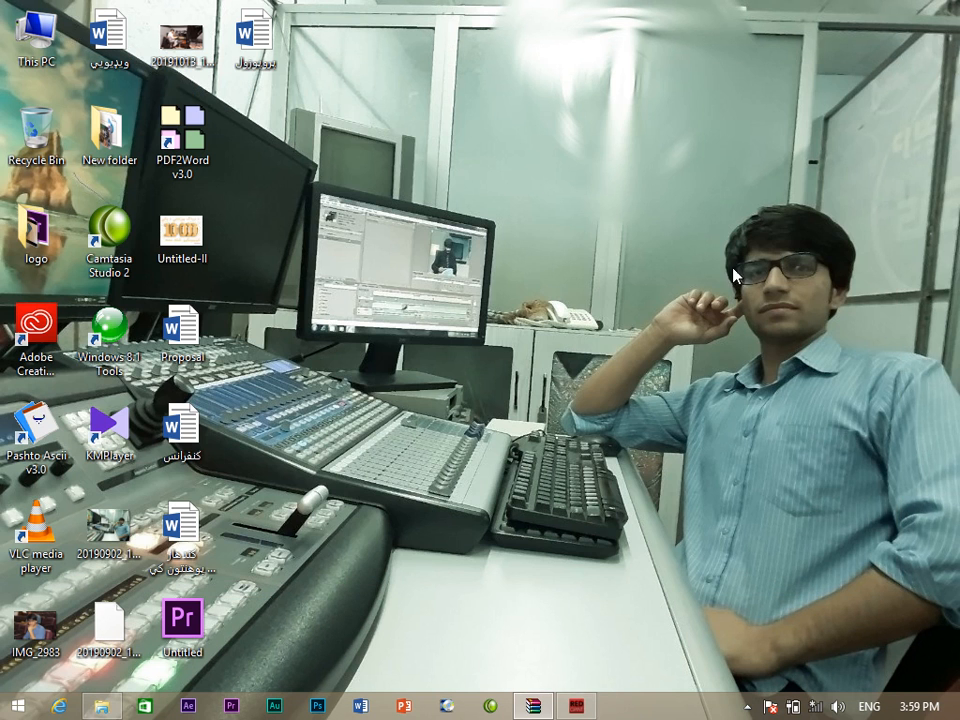
pyautogui.click(548, 707)
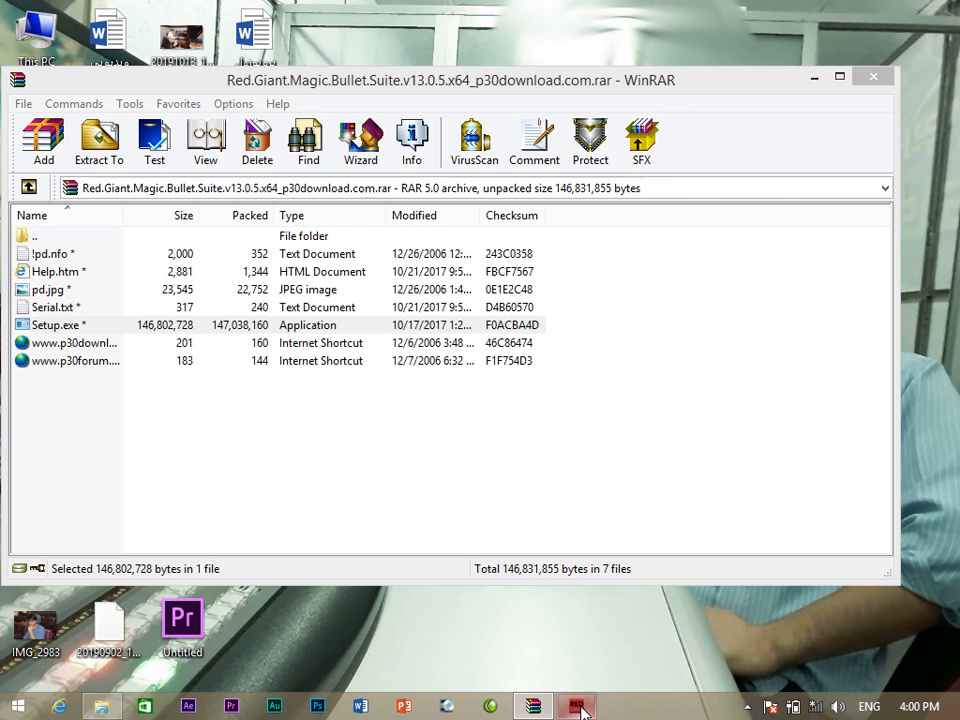
pyautogui.rightClick(749, 704)
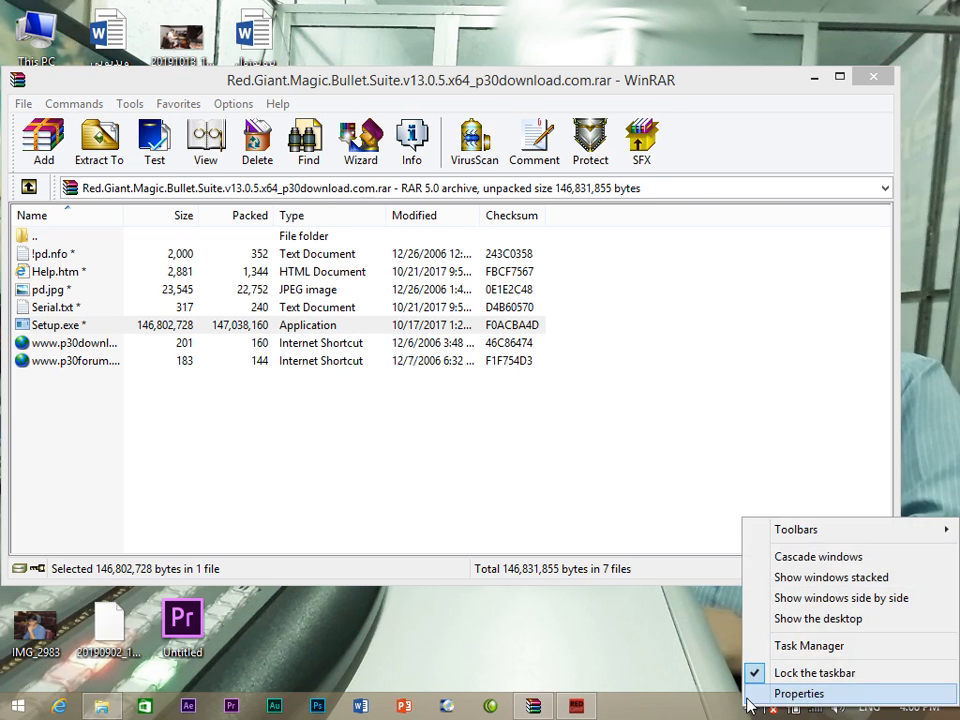
pyautogui.click(749, 705)
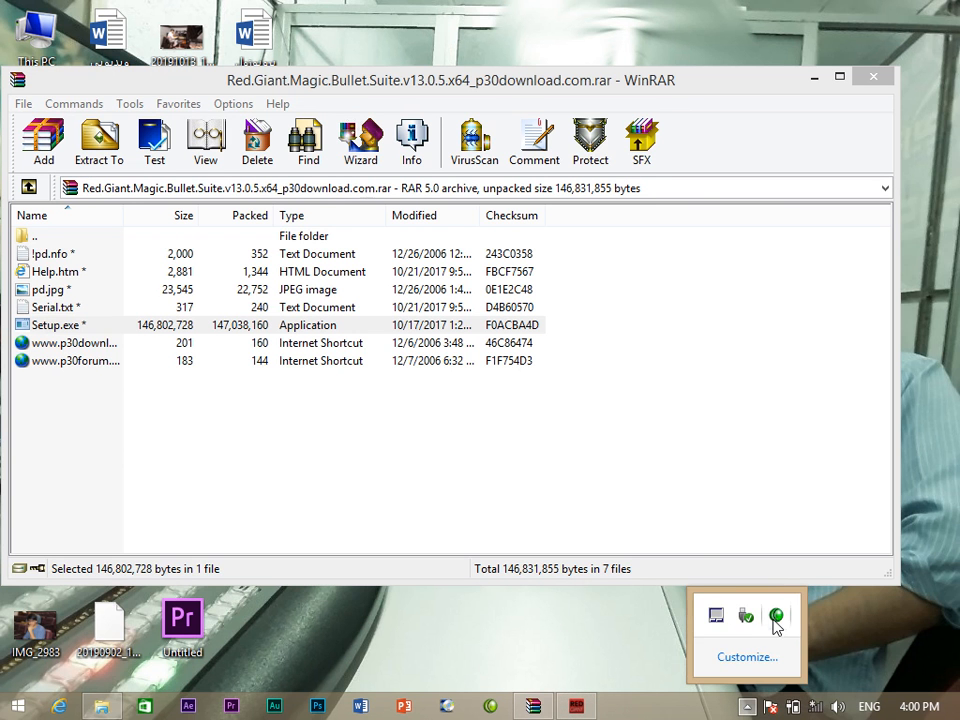
pyautogui.rightClick(776, 620)
# Pause recording, advance setup to the Red Giant registration page, and bring WinRAR forward.
pyautogui.click(782, 494)
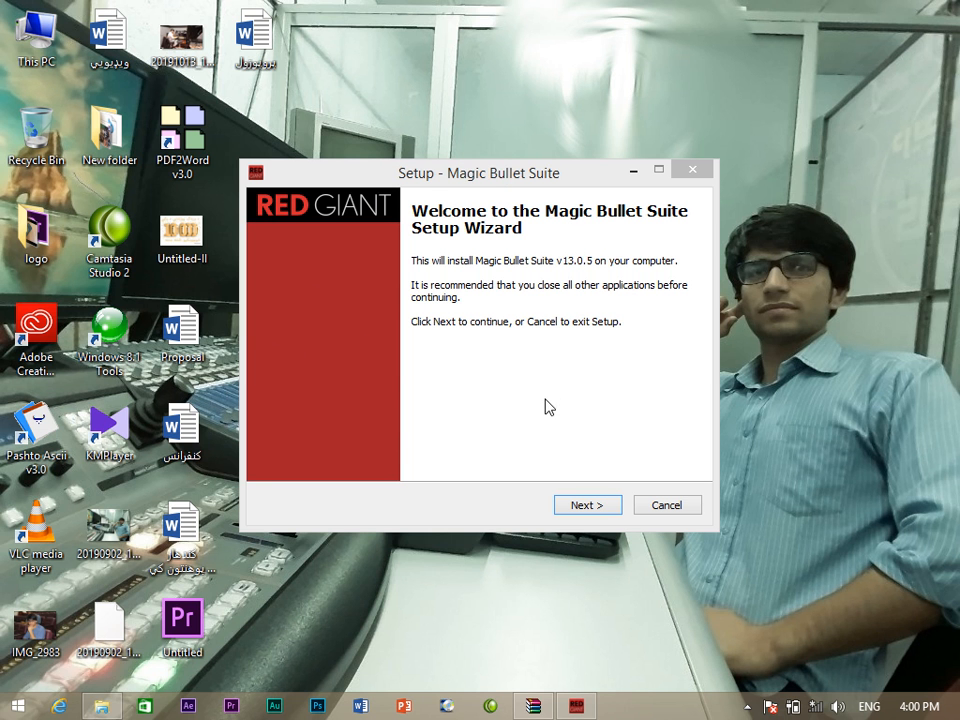
pyautogui.click(584, 507)
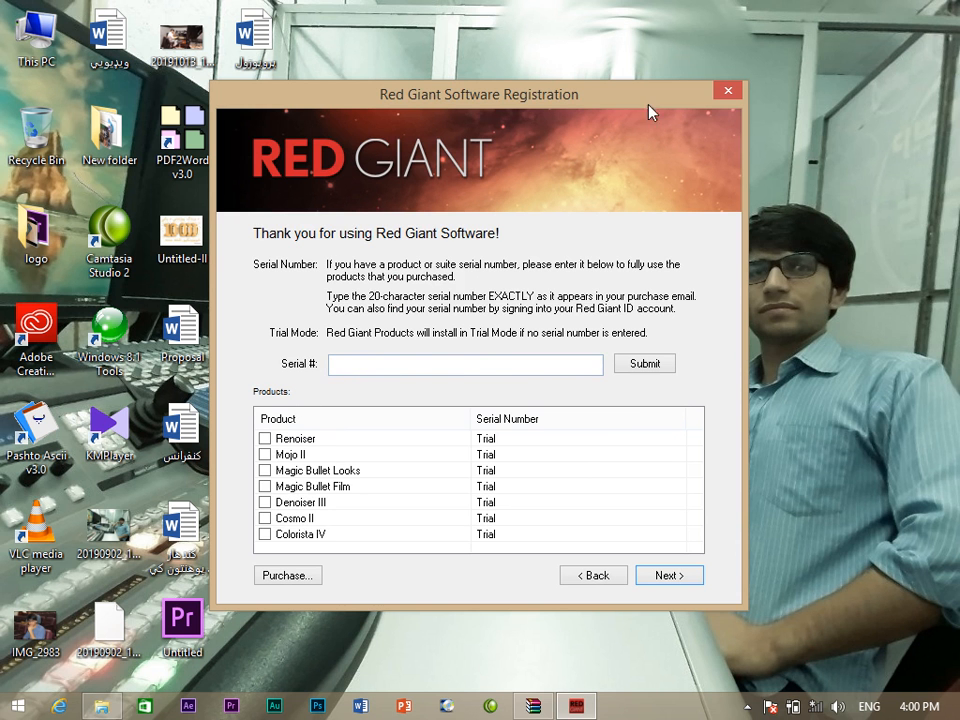
pyautogui.moveTo(648, 112); pyautogui.dragTo(681, 264)
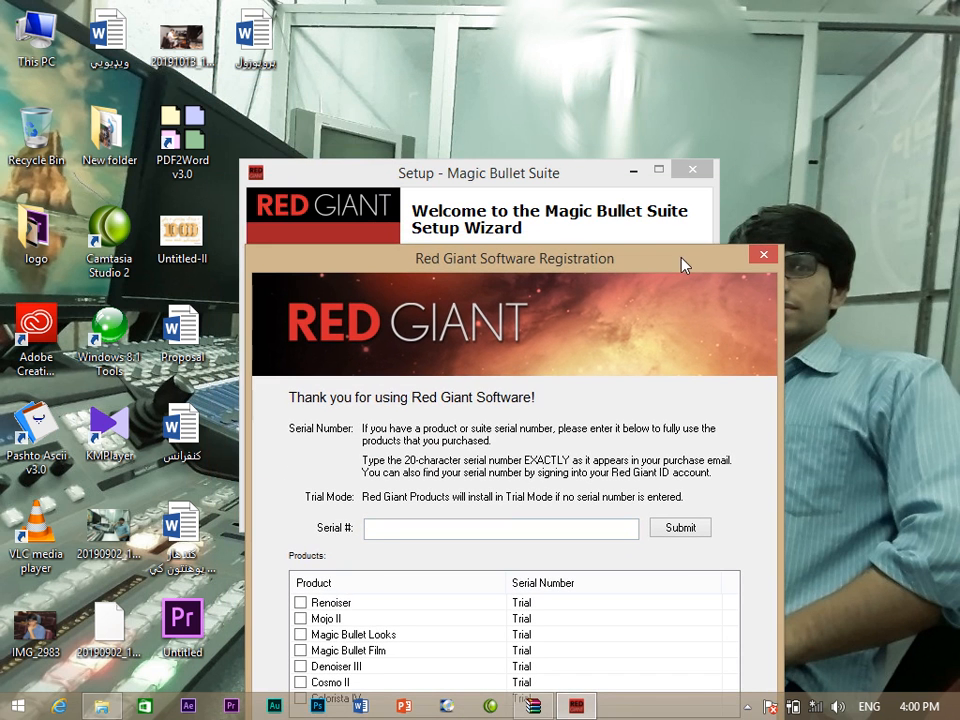
pyautogui.click(534, 708)
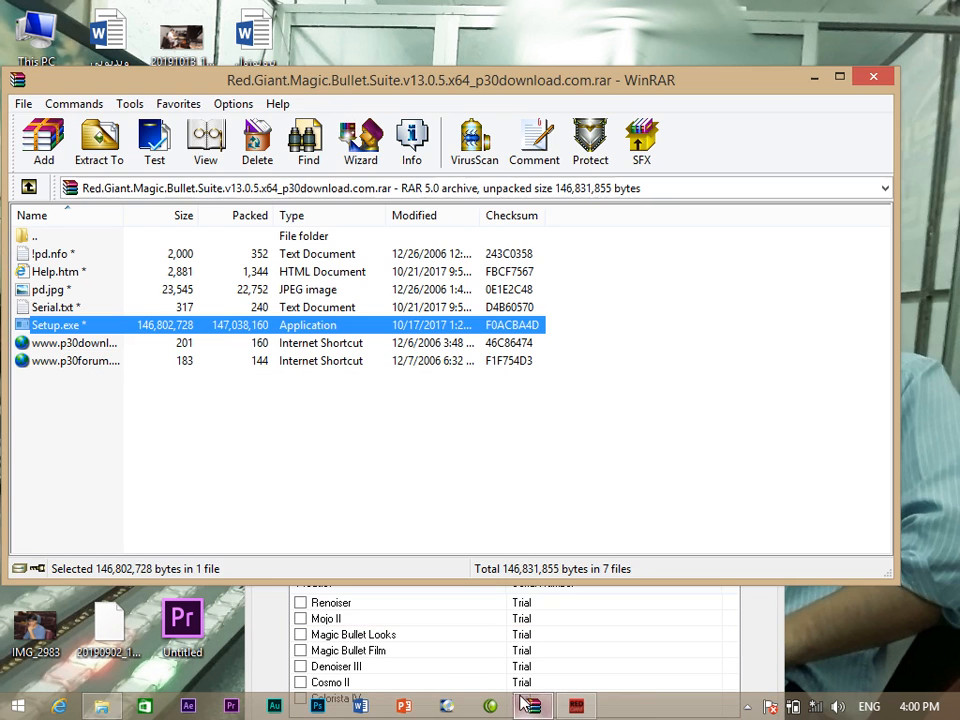
# Open Serial.txt using the pasted archive password, select the first serial, then hide Notepad and WinRAR.
pyautogui.doubleClick(40, 308)
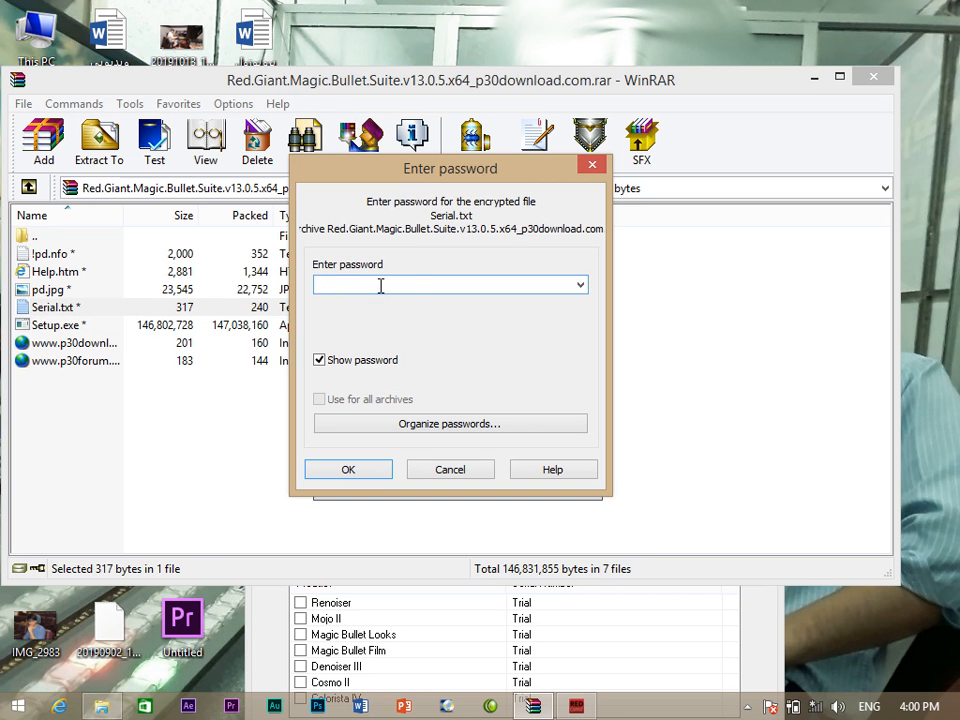
pyautogui.hotkey('ctrl', 'v')
pyautogui.click(380, 475)
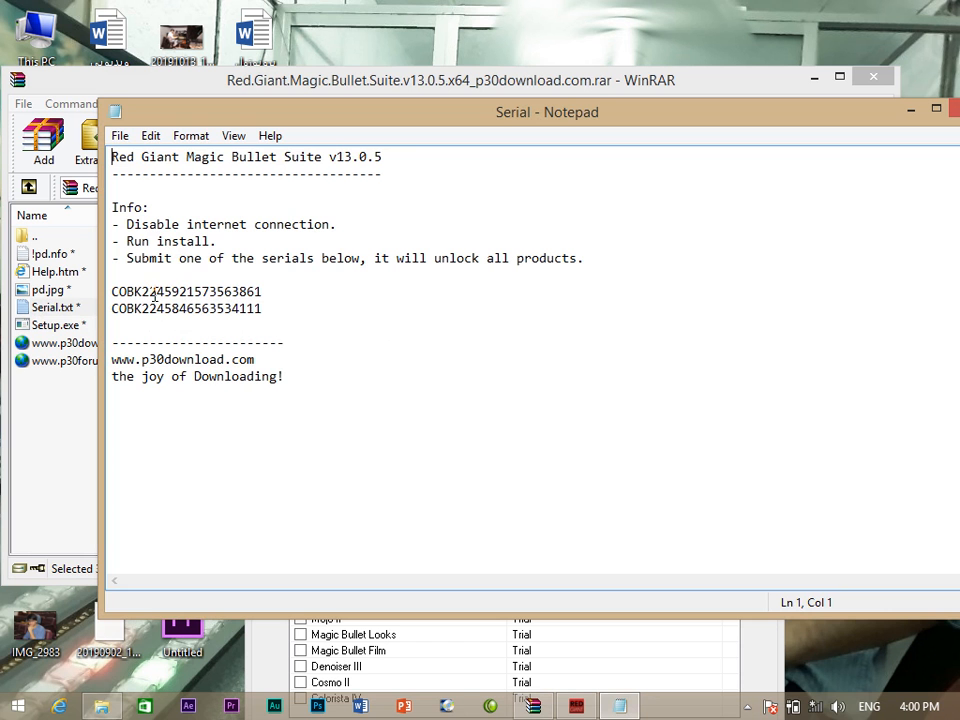
pyautogui.moveTo(262, 291); pyautogui.dragTo(110, 291)
pyautogui.hotkey('ctrl', 'c')
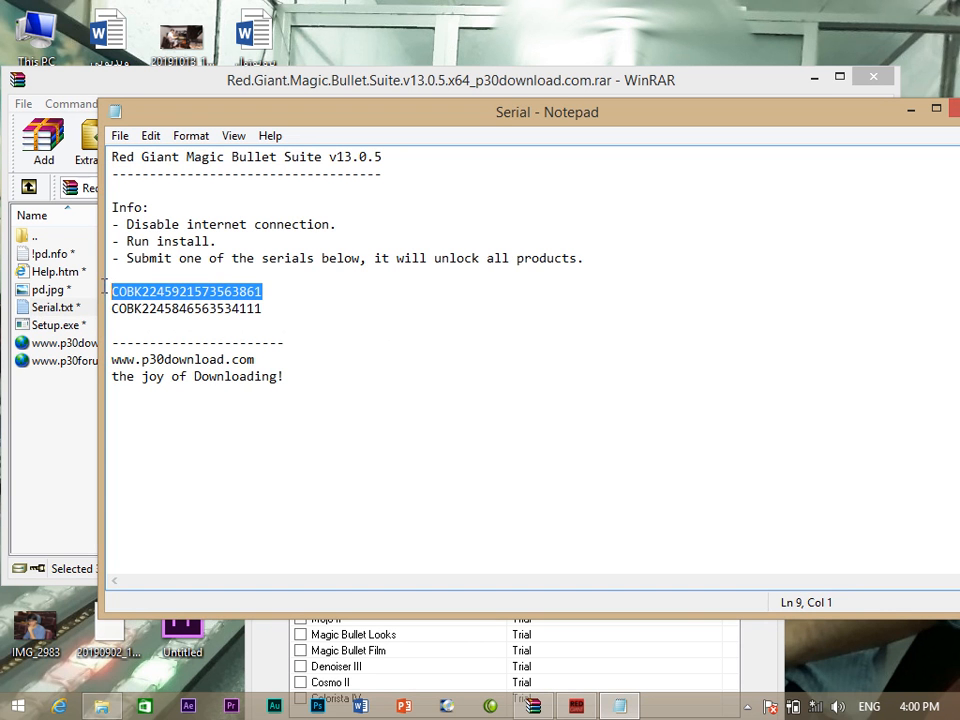
pyautogui.click(910, 108)
pyautogui.click(815, 78)
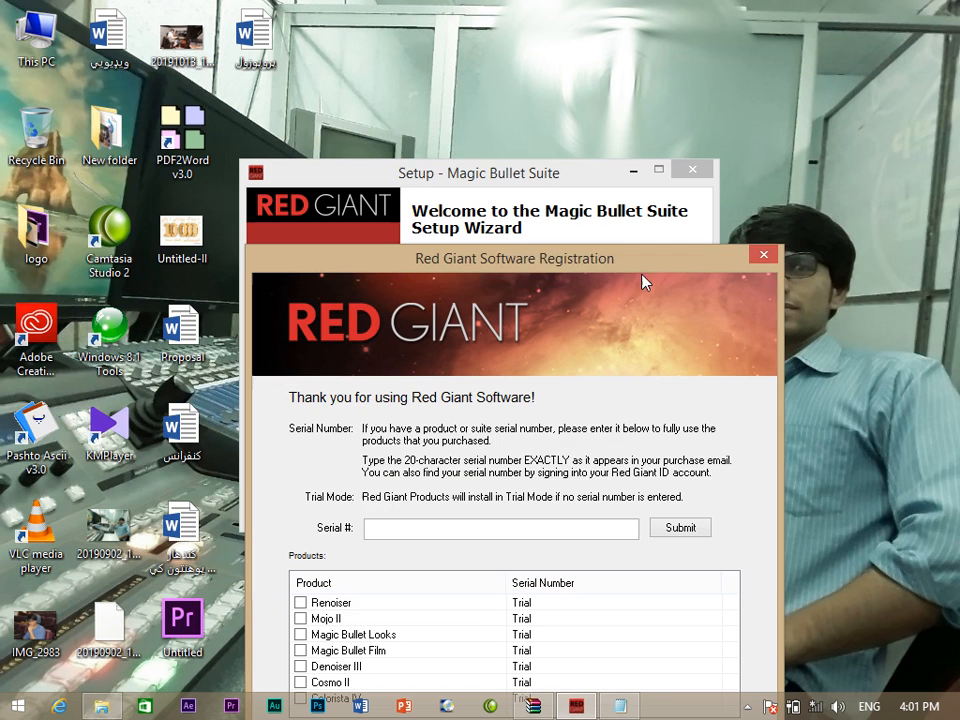
# Paste the serial number, submit it, and dismiss the registration success message.
pyautogui.click(453, 533)
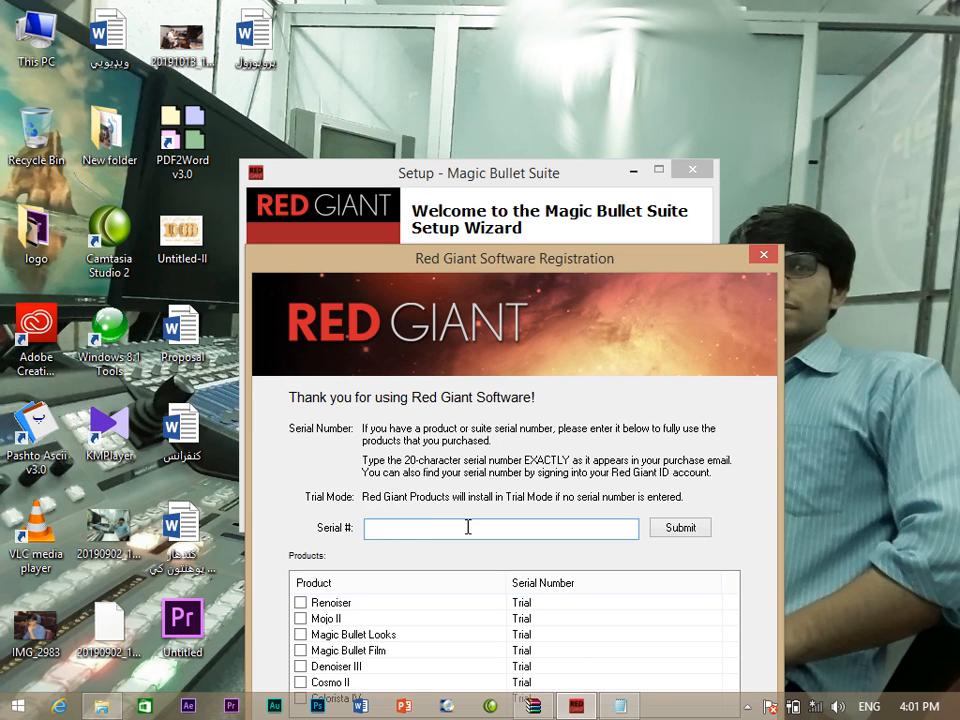
pyautogui.hotkey('ctrl', 'v')
pyautogui.click(677, 532)
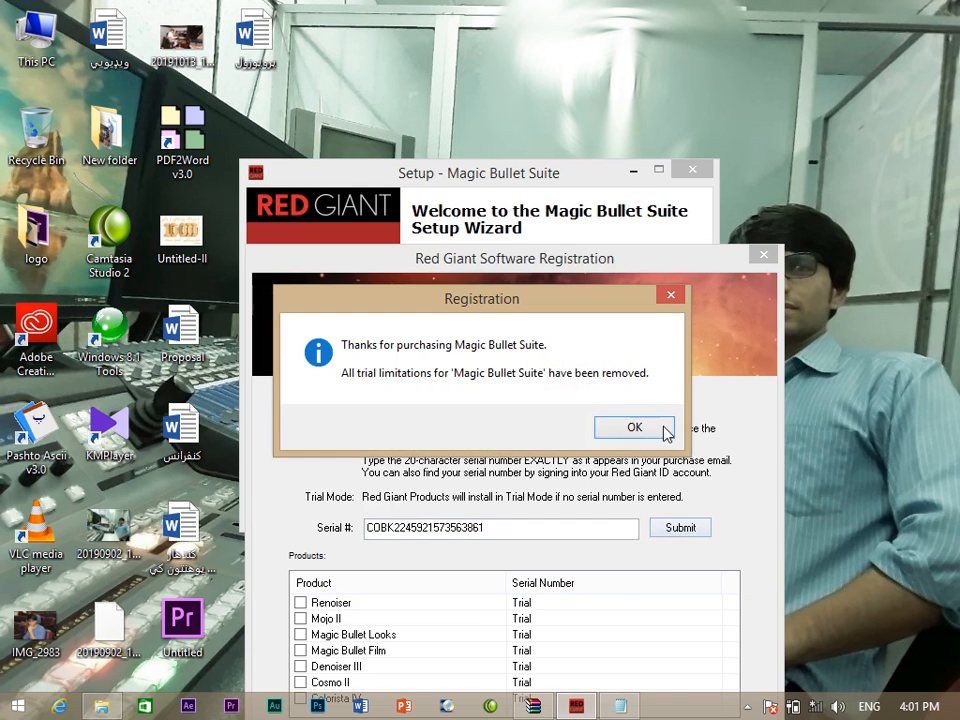
pyautogui.click(634, 427)
pyautogui.moveTo(648, 262); pyautogui.dragTo(612, 137)
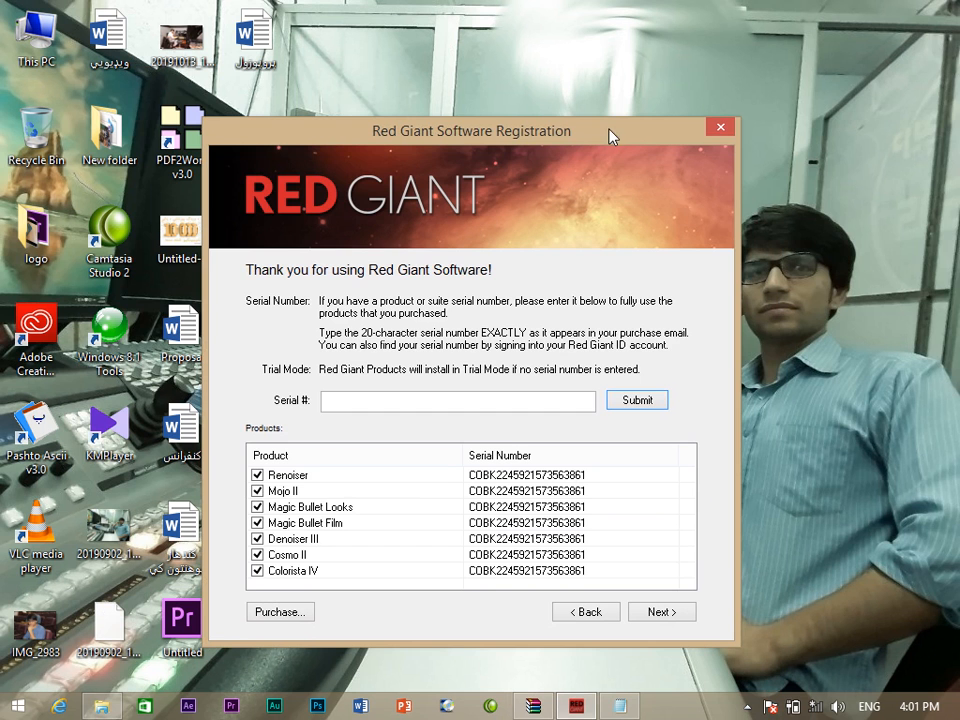
# Accept the licence, select only the CC 2017 After Effects/Premiere Pro component, and start installing.
pyautogui.click(668, 614)
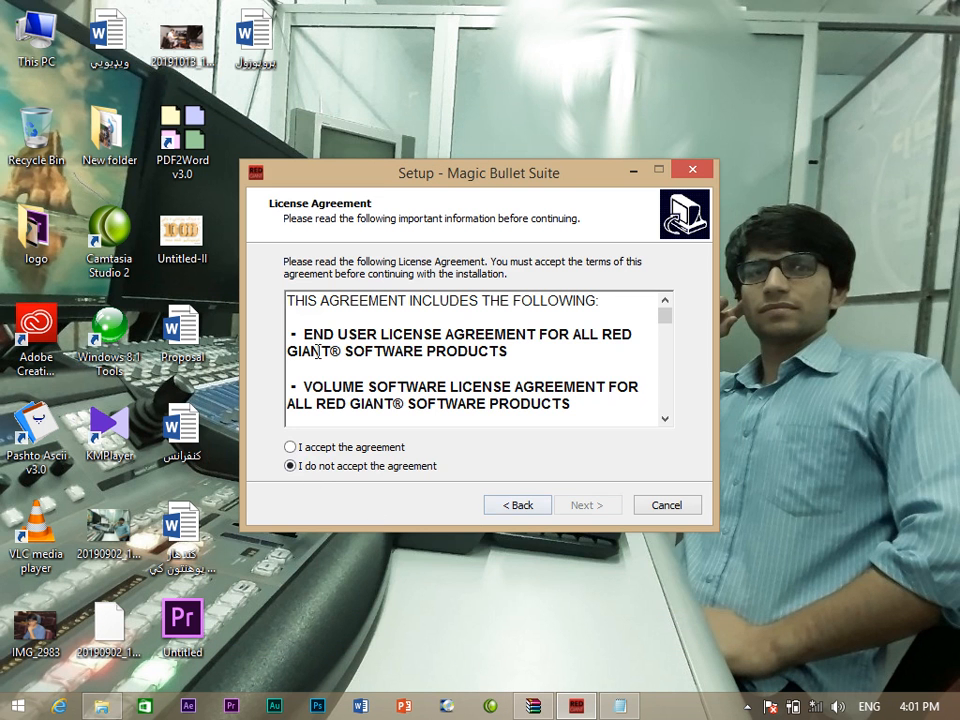
pyautogui.click(295, 449)
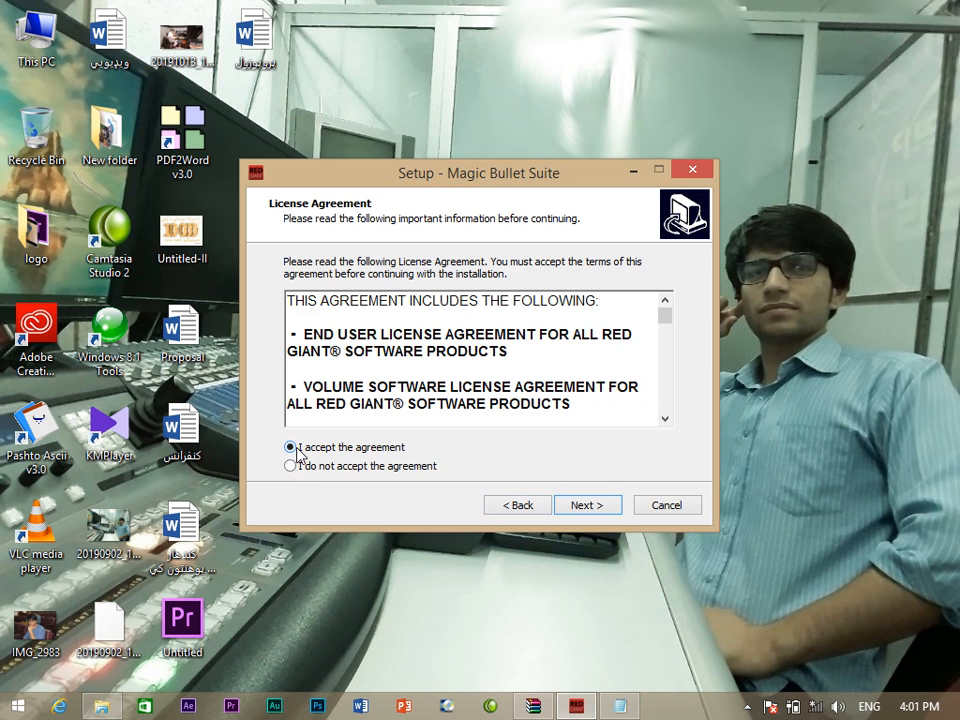
pyautogui.click(594, 511)
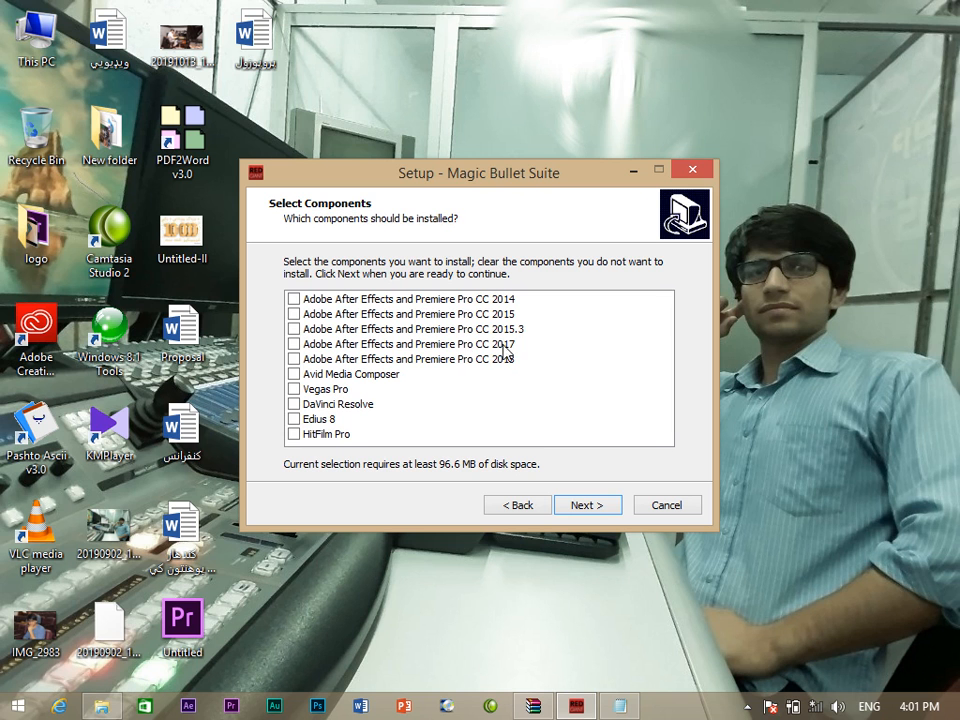
pyautogui.click(295, 346)
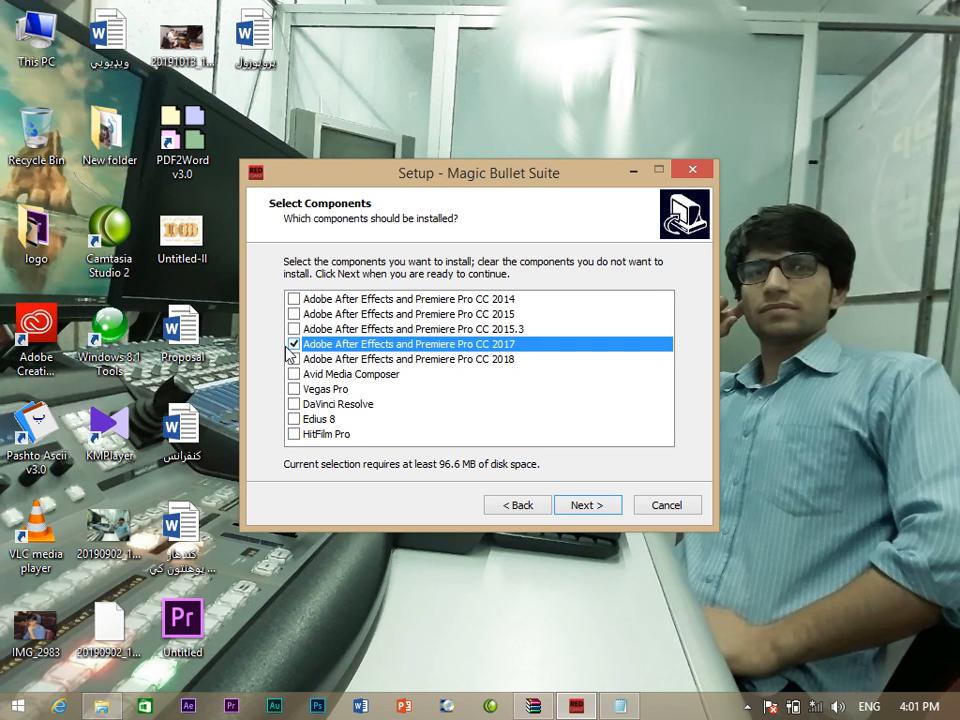
pyautogui.click(302, 360)
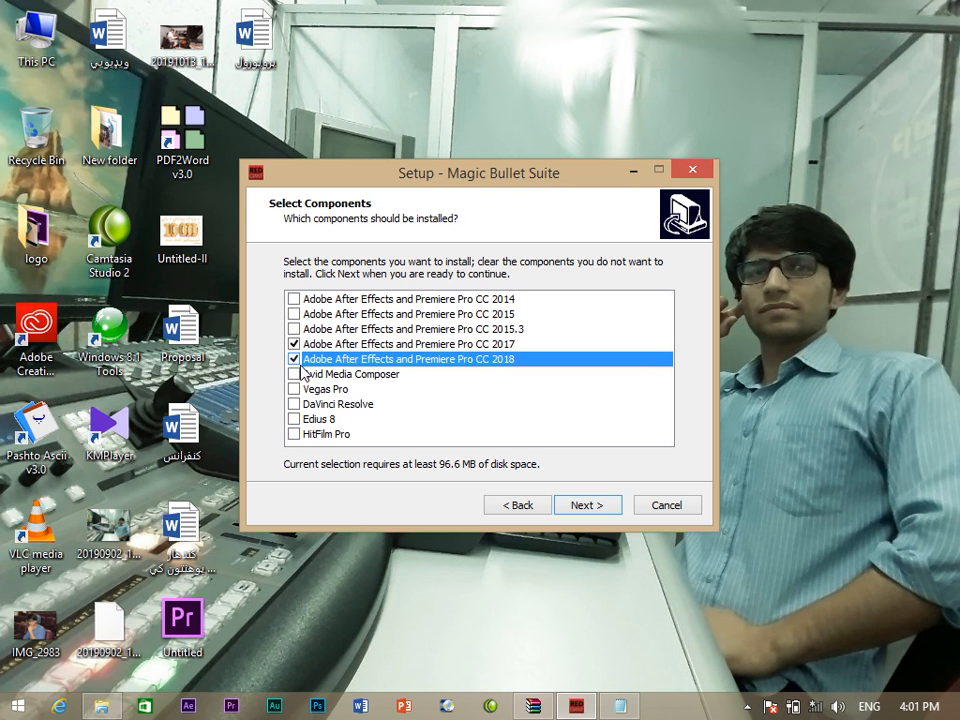
pyautogui.click(294, 359)
pyautogui.click(590, 506)
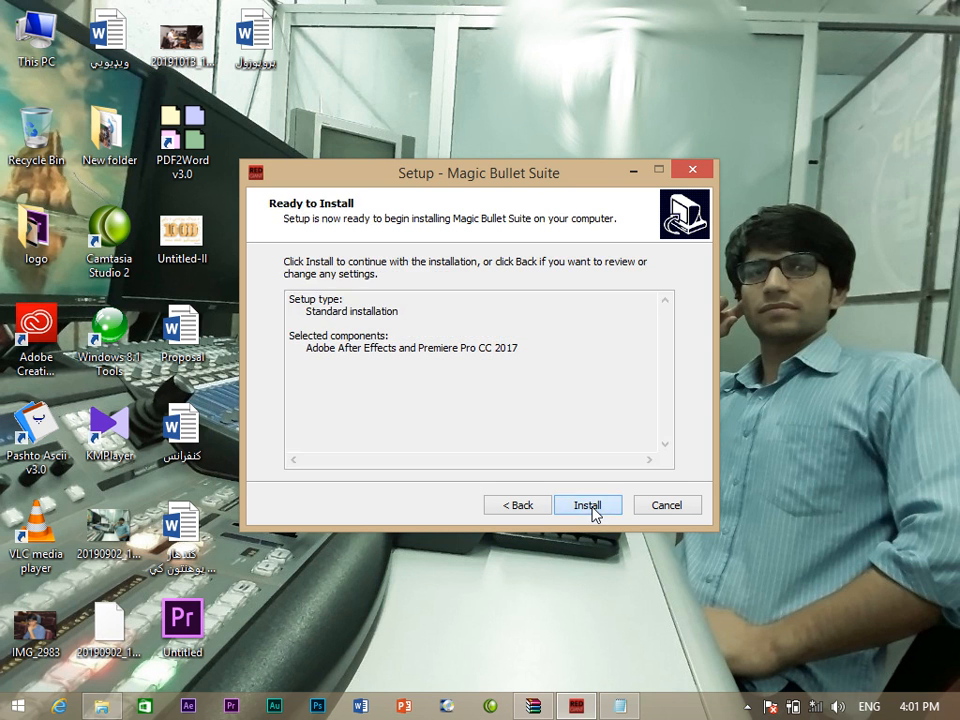
pyautogui.click(590, 507)
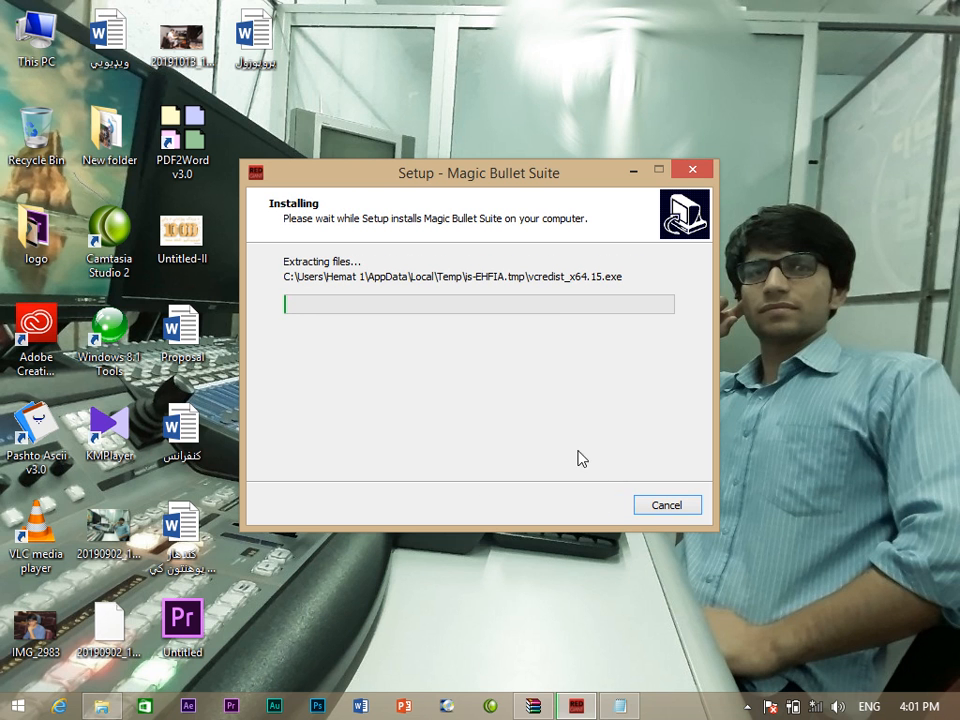
# After using the tray recorder, close the Red Giant Link update error and finish setup.
pyautogui.rightClick(735, 712)
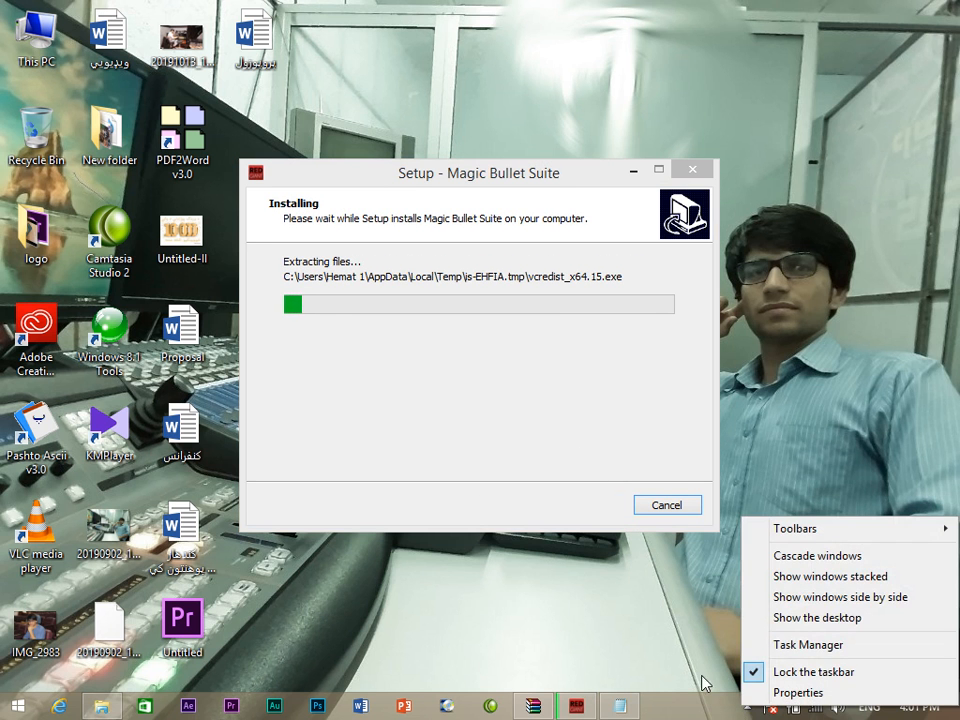
pyautogui.click(747, 707)
pyautogui.click(747, 707)
pyautogui.rightClick(775, 614)
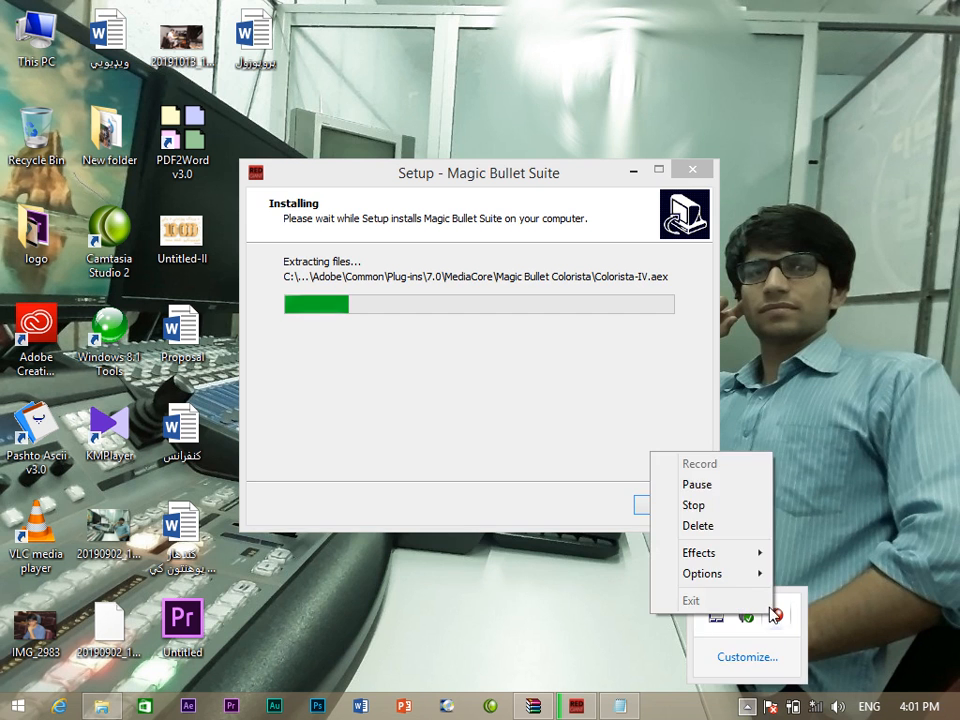
pyautogui.click(700, 486)
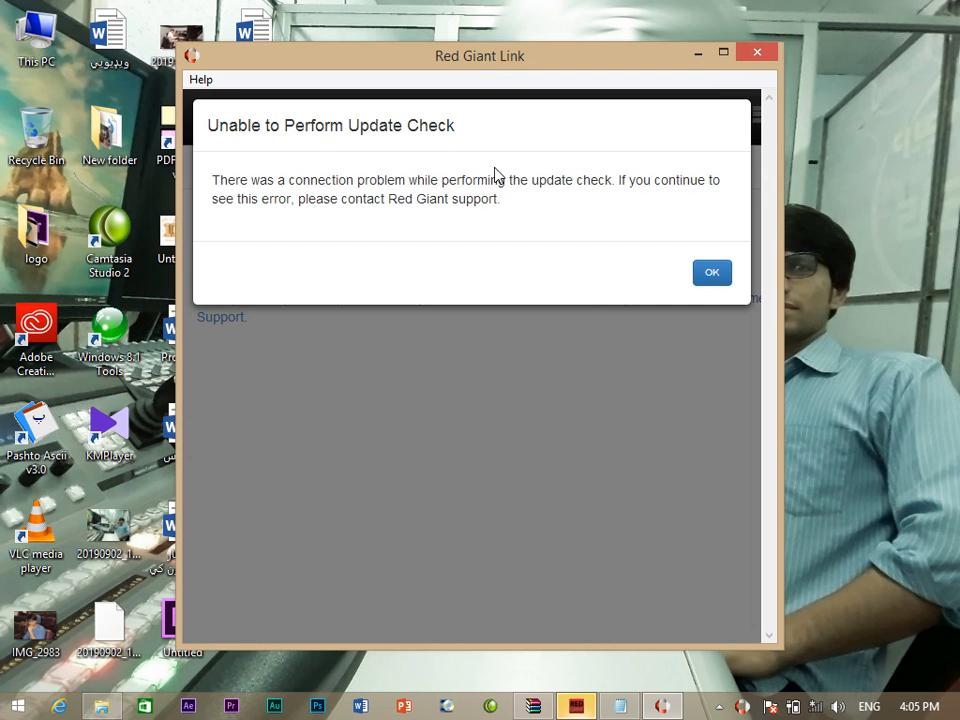
pyautogui.click(757, 55)
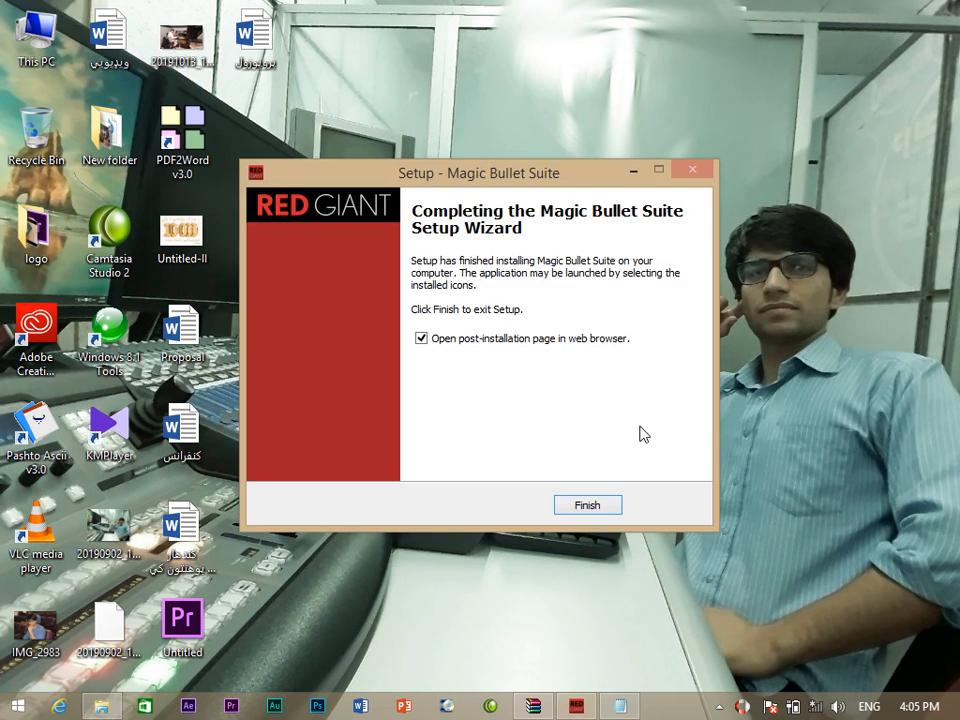
pyautogui.click(587, 505)
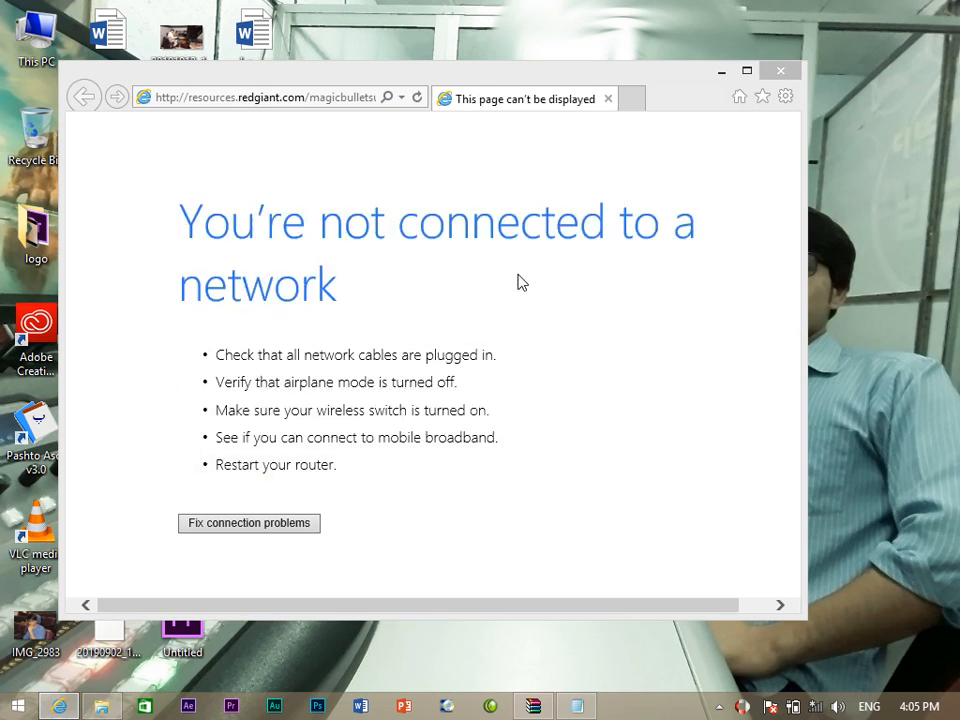
# Dismiss the browser prompt, close the not-connected page, and refresh the desktop.
pyautogui.click(696, 193)
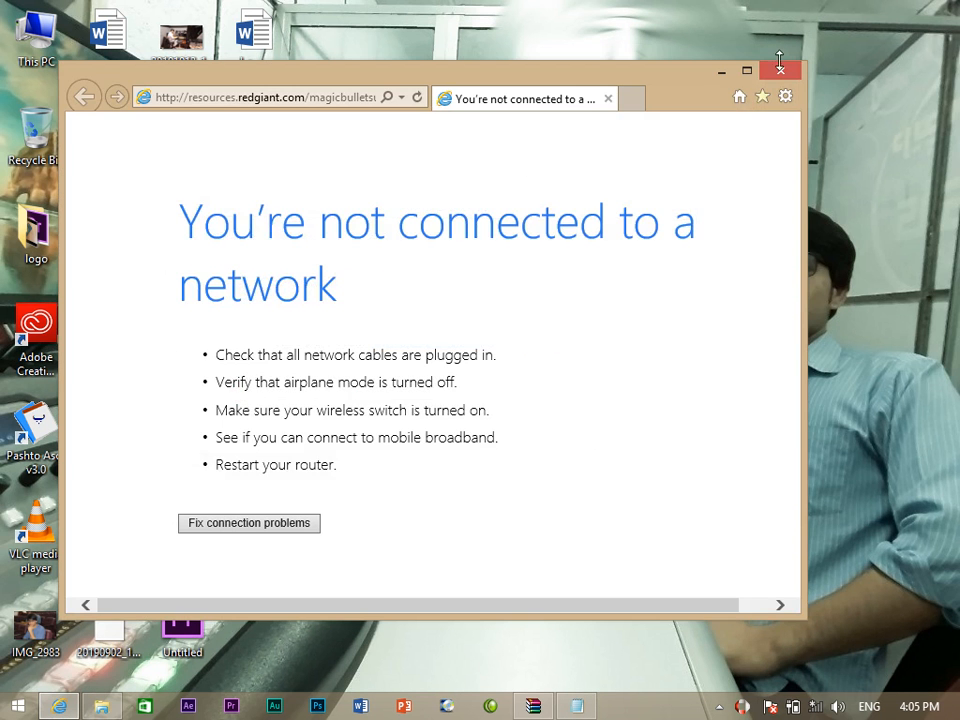
pyautogui.click(781, 70)
pyautogui.rightClick(574, 71)
pyautogui.click(618, 147)
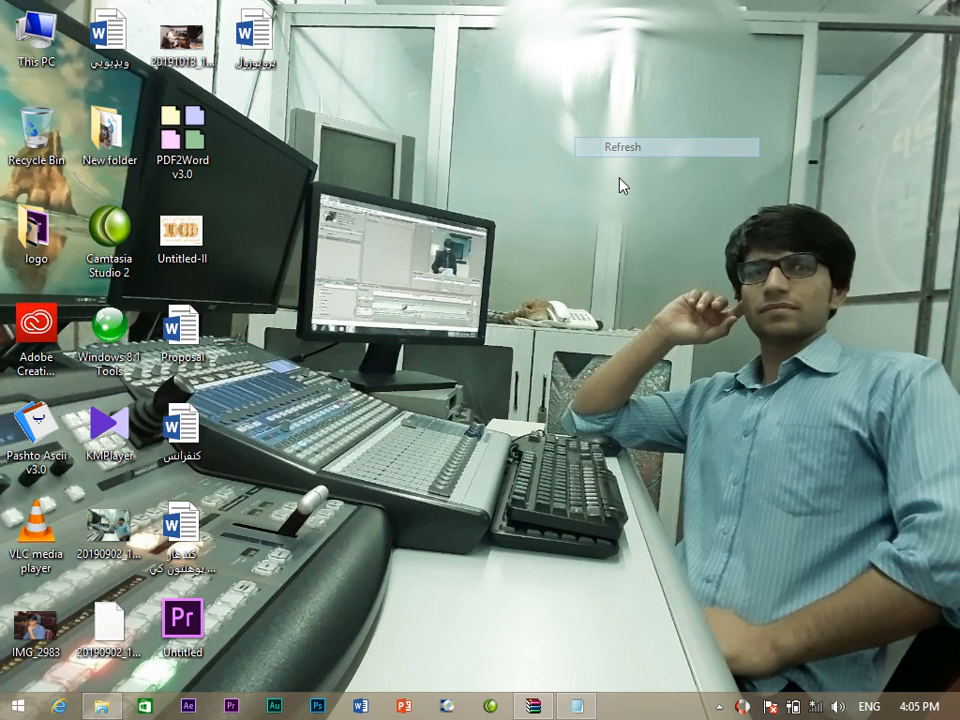
# Close the Serial.txt notes and the WinRAR archive window, then refresh the desktop.
pyautogui.click(589, 708)
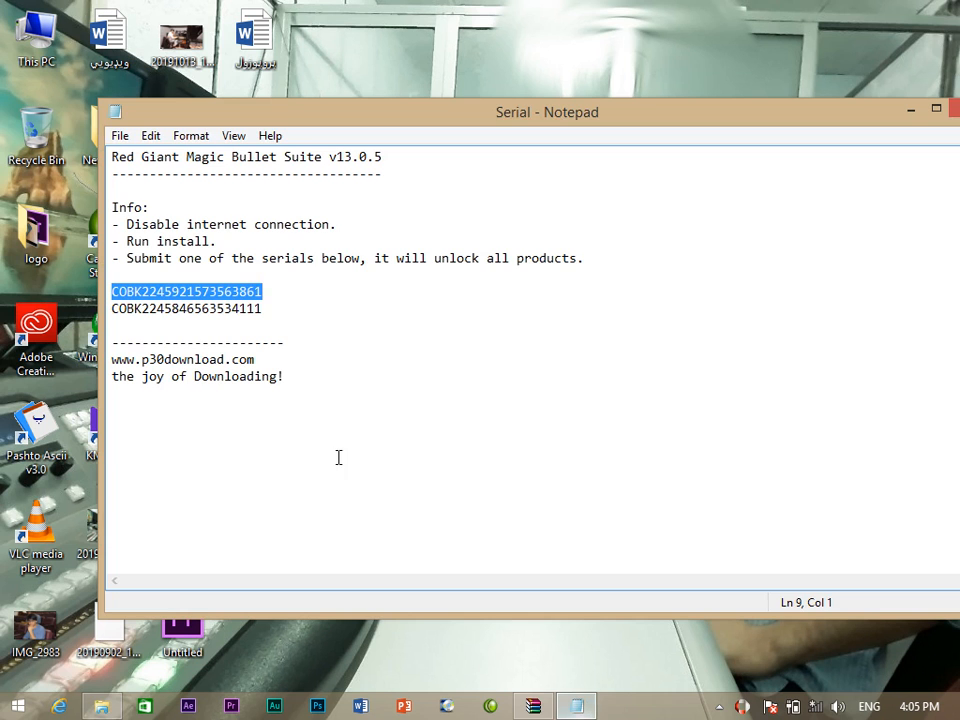
pyautogui.click(953, 108)
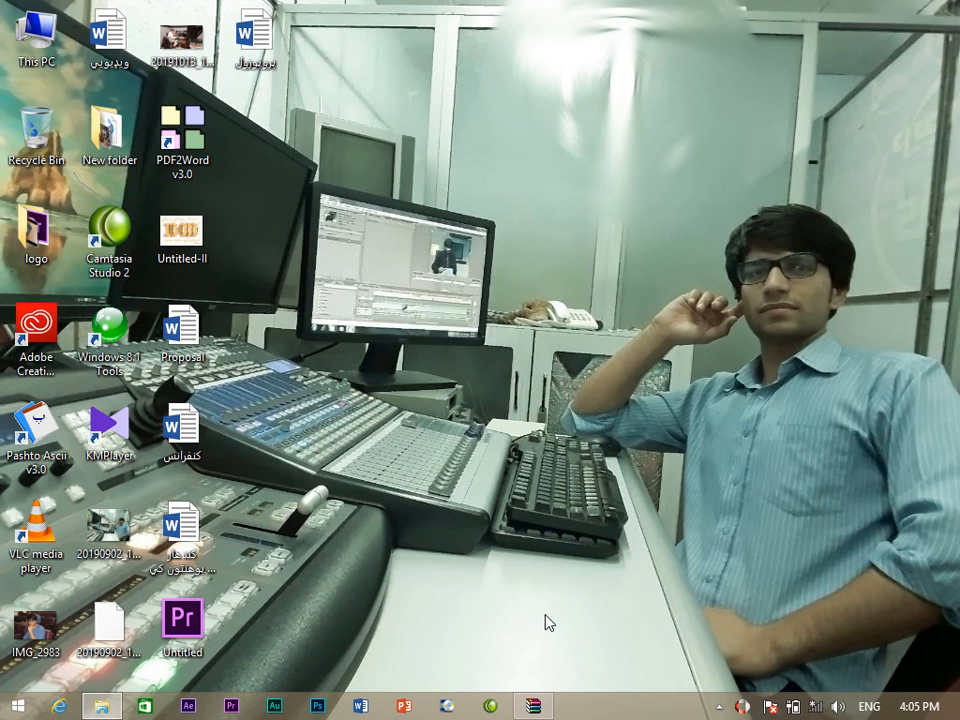
pyautogui.click(533, 706)
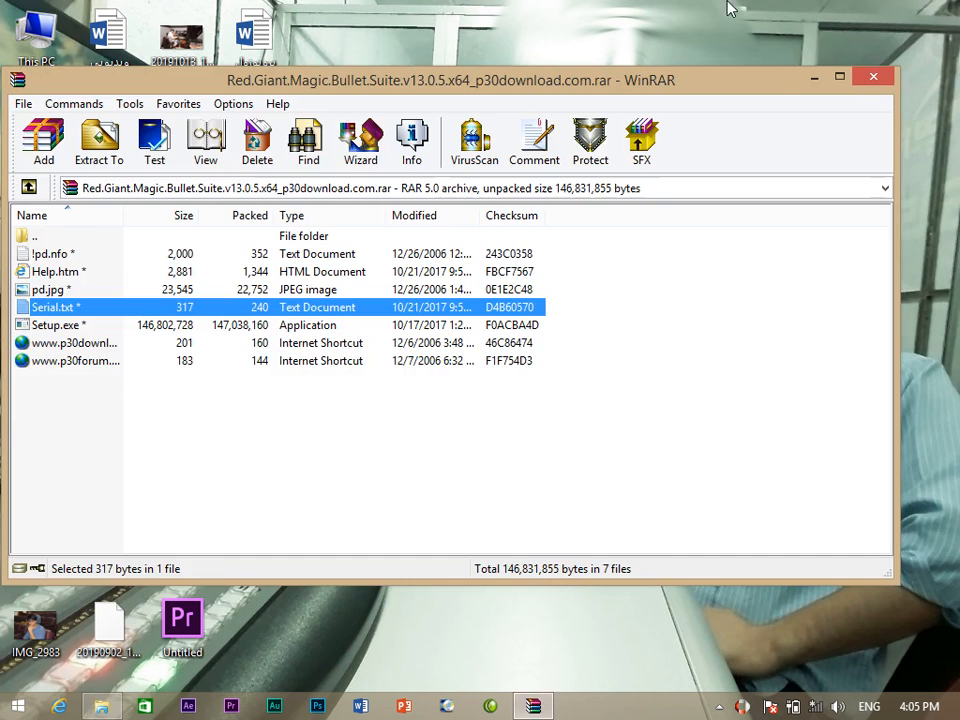
pyautogui.click(877, 78)
pyautogui.rightClick(665, 56)
pyautogui.click(711, 129)
pyautogui.rightClick(551, 56)
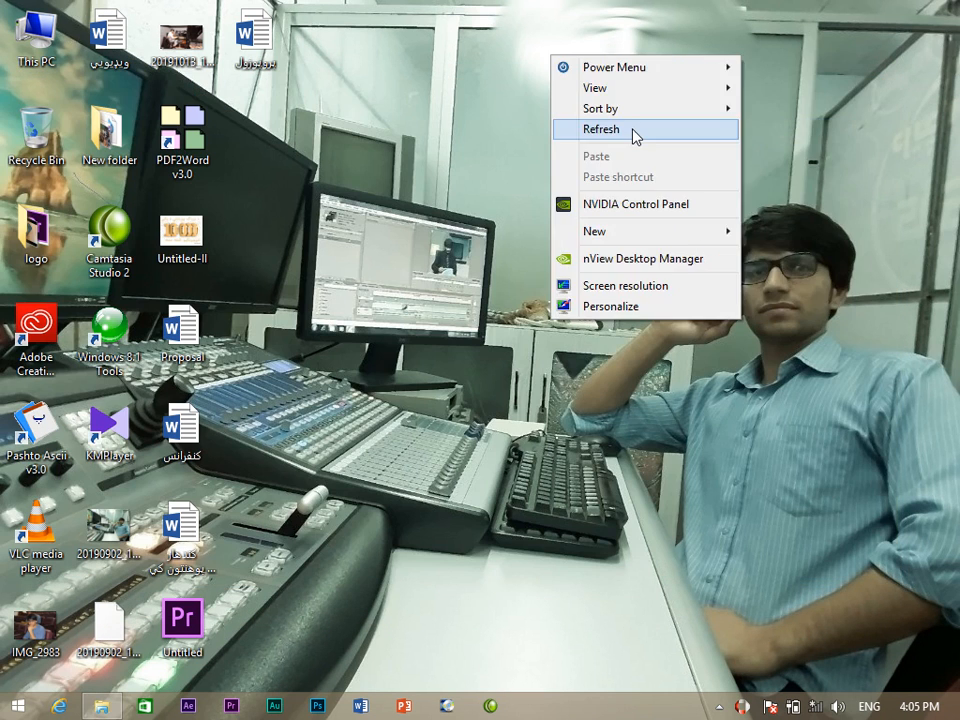
pyautogui.click(633, 129)
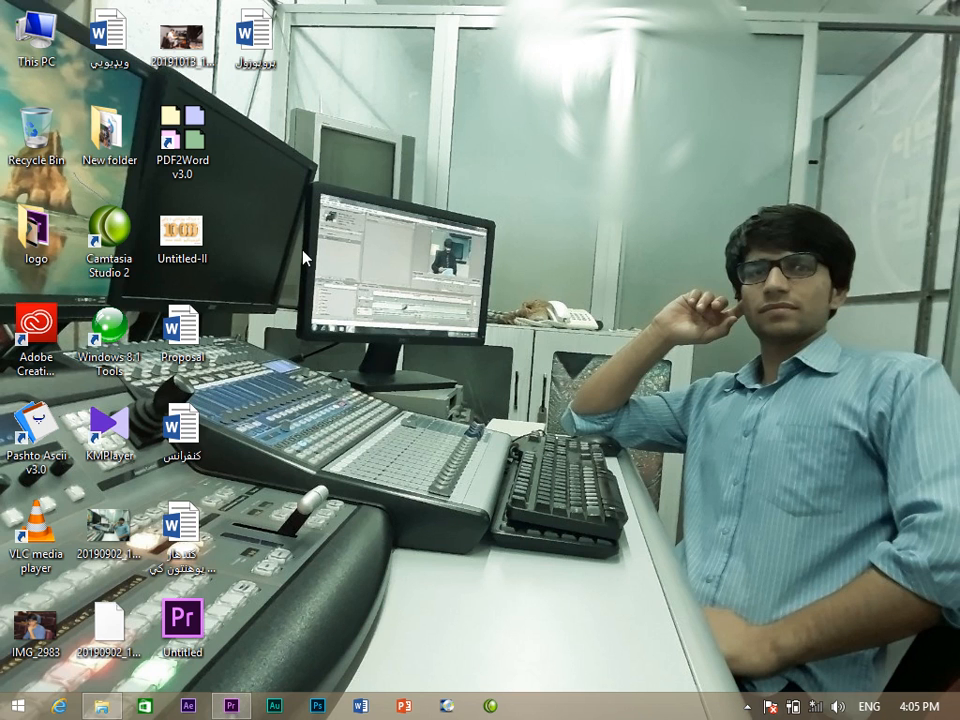
# Launch Premiere Pro from the taskbar and close the File Explorer window.
pyautogui.click(747, 707)
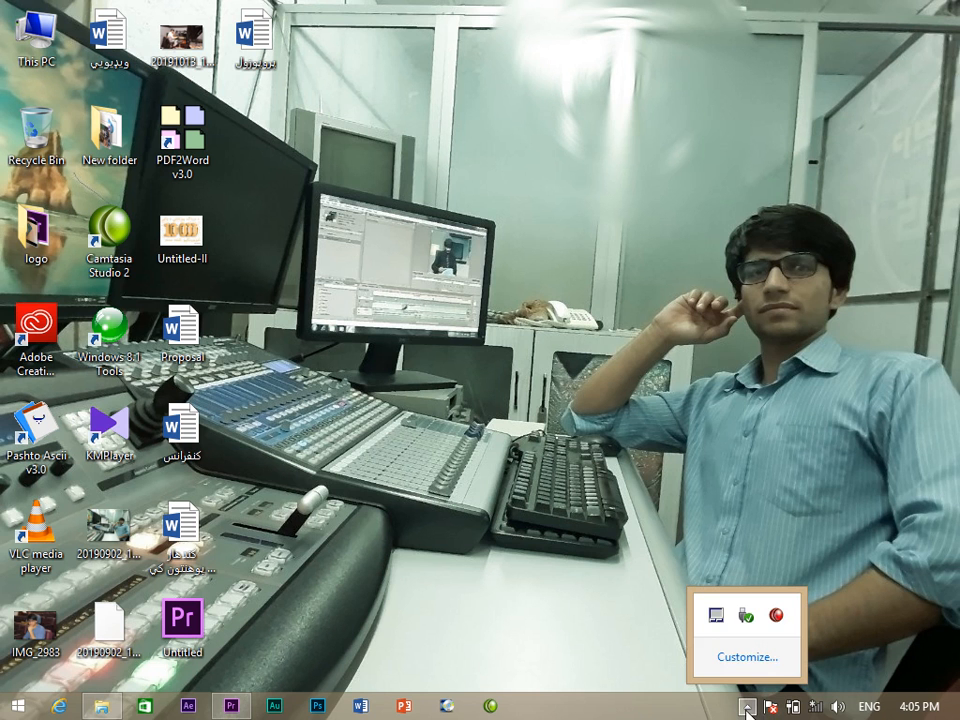
pyautogui.rightClick(617, 371)
pyautogui.click(672, 442)
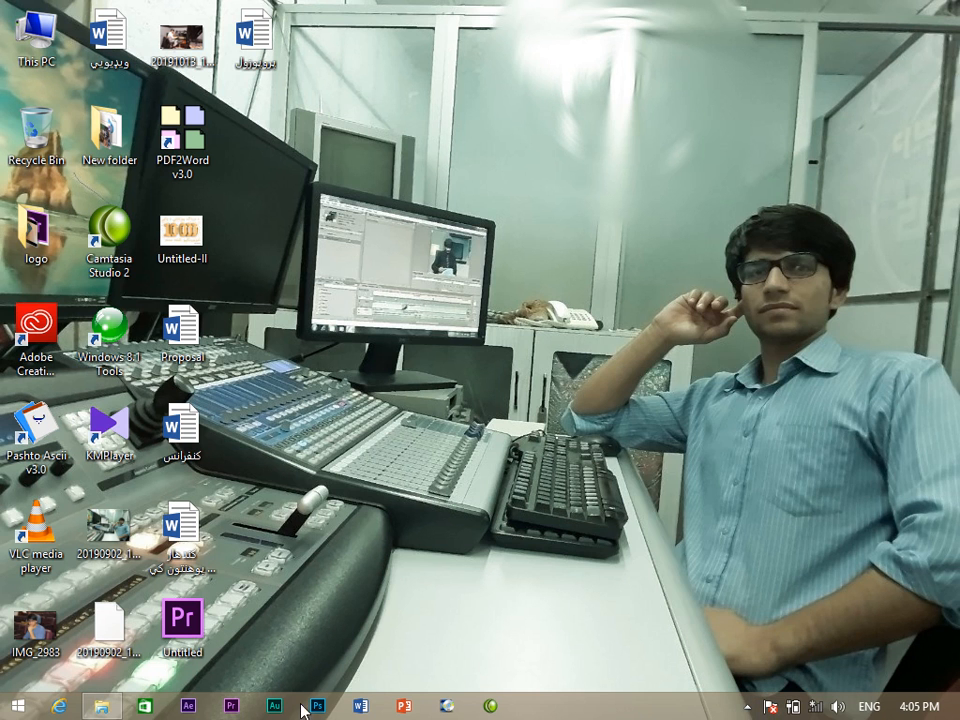
pyautogui.click(232, 713)
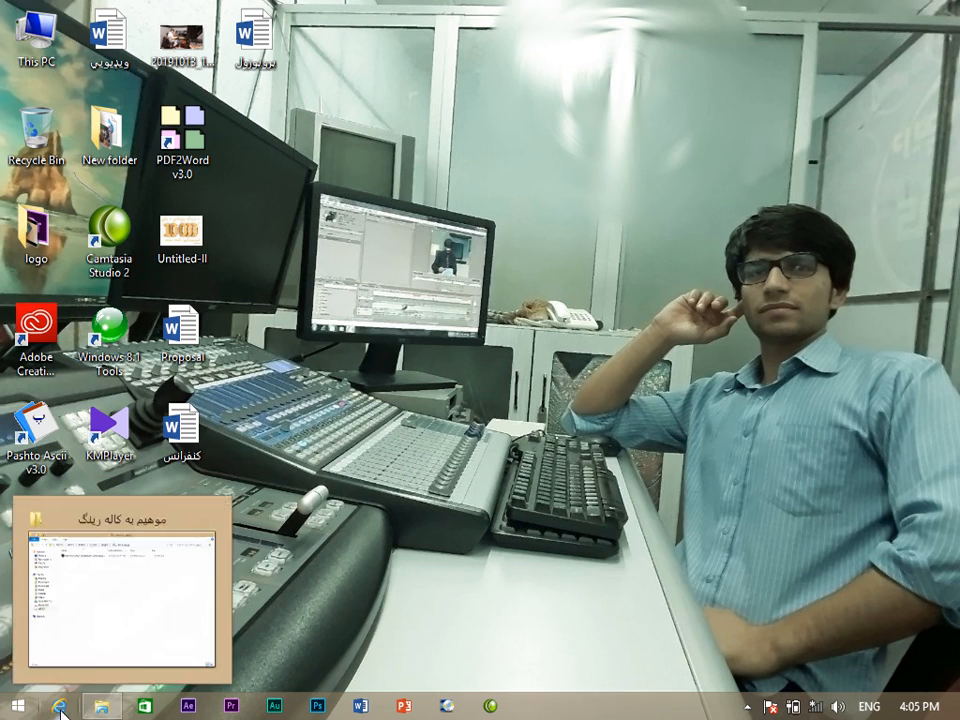
pyautogui.click(97, 709)
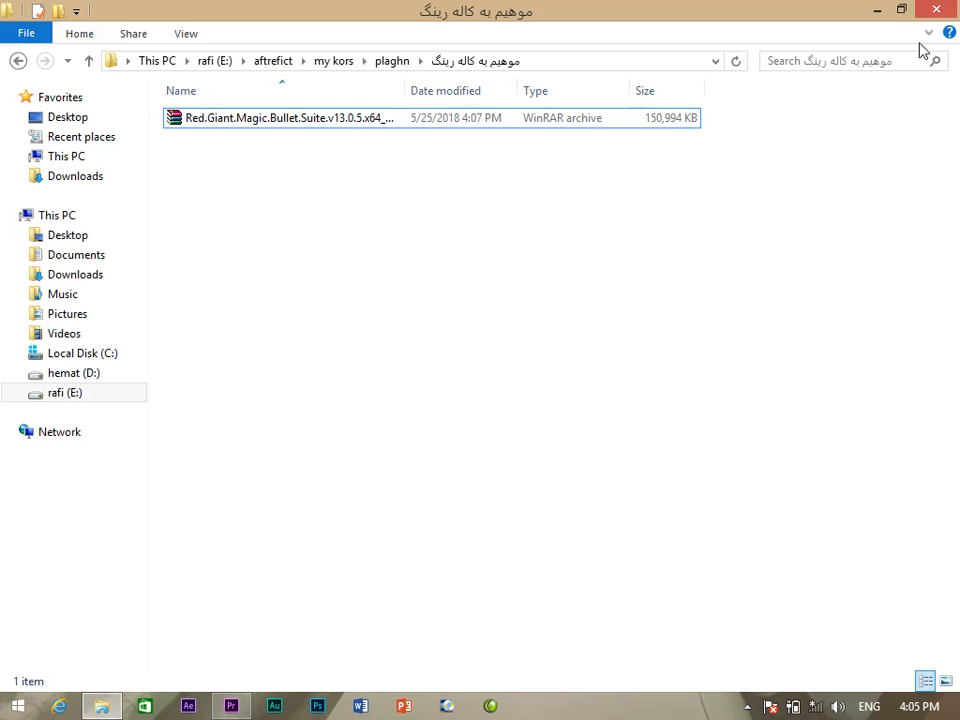
pyautogui.click(930, 10)
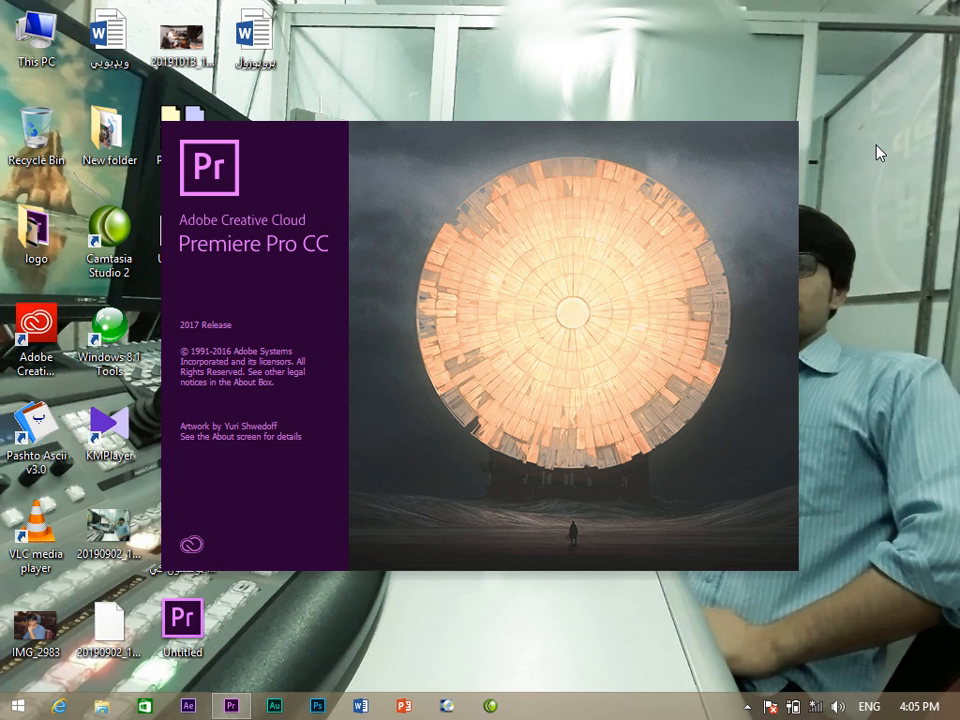
# Refresh the desktop repeatedly while Premiere Pro loads its plug-ins, including Looks3_64.aex.
pyautogui.rightClick(880, 148)
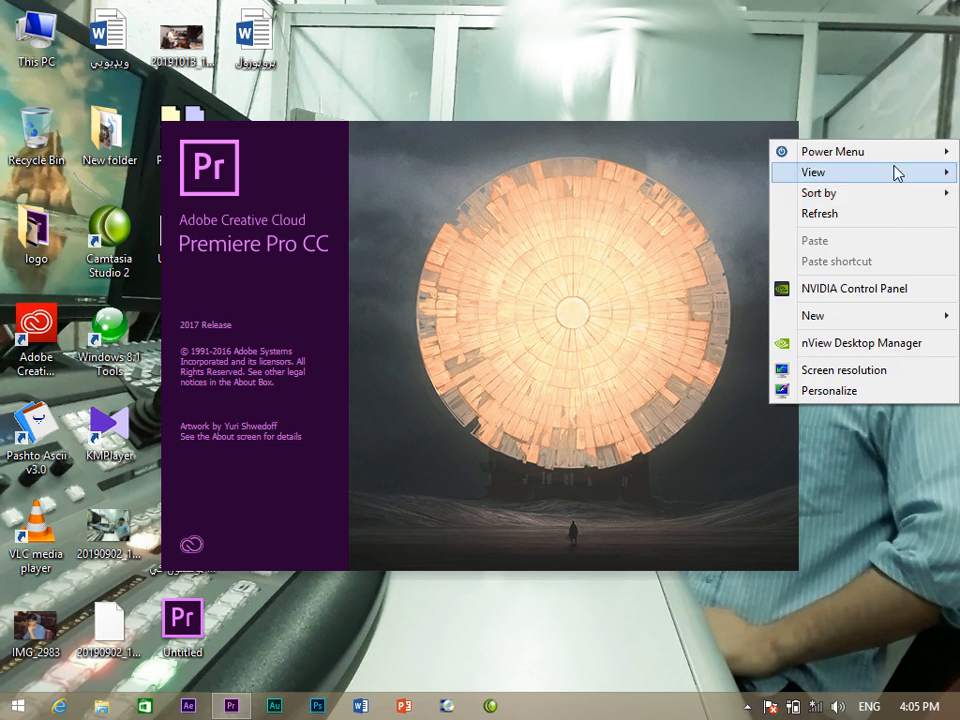
pyautogui.click(900, 216)
pyautogui.rightClick(915, 140)
pyautogui.click(930, 206)
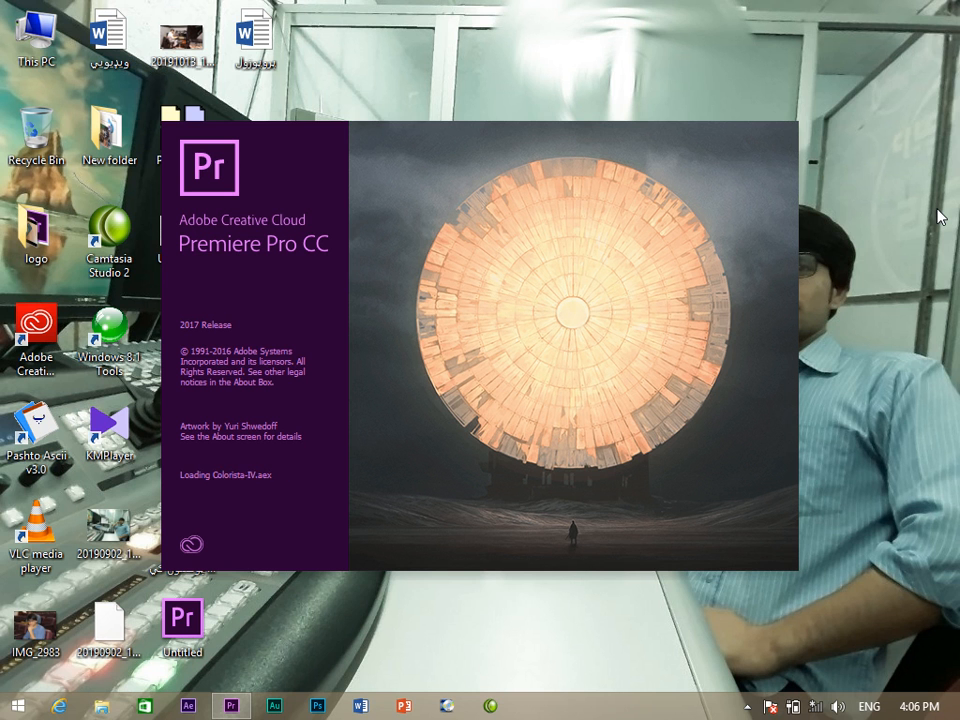
pyautogui.rightClick(910, 162)
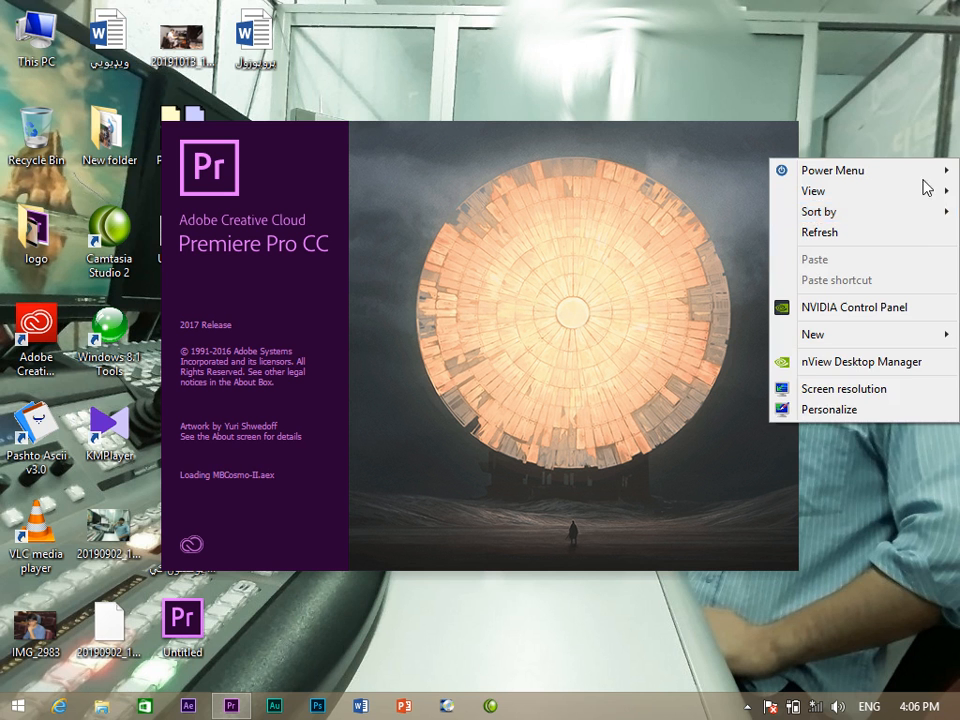
pyautogui.click(932, 229)
pyautogui.rightClick(937, 195)
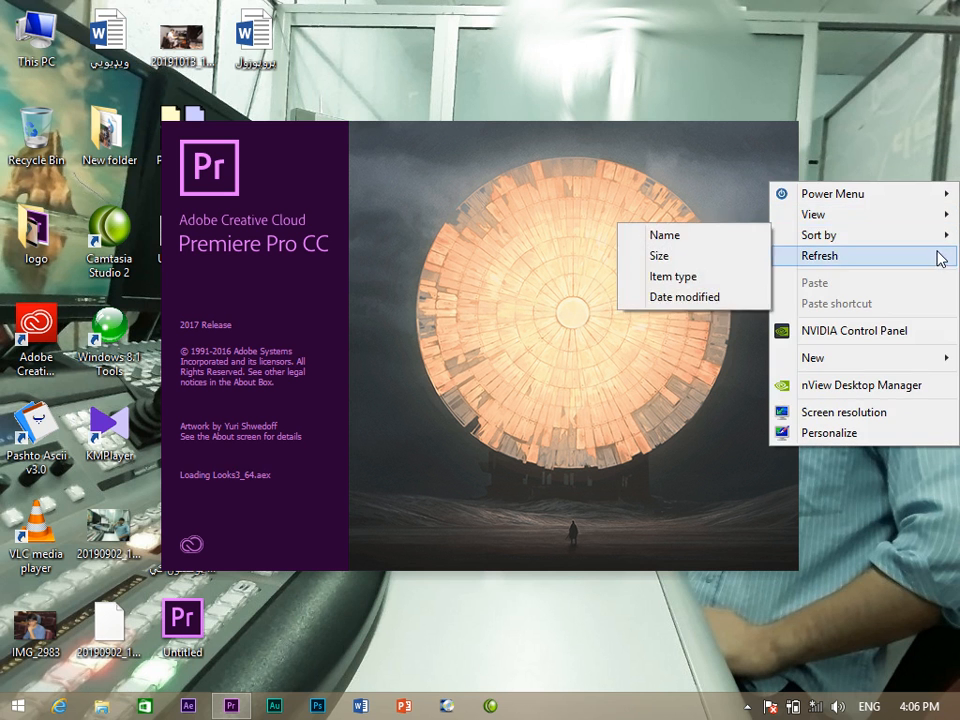
pyautogui.click(937, 257)
pyautogui.rightClick(934, 222)
pyautogui.click(943, 296)
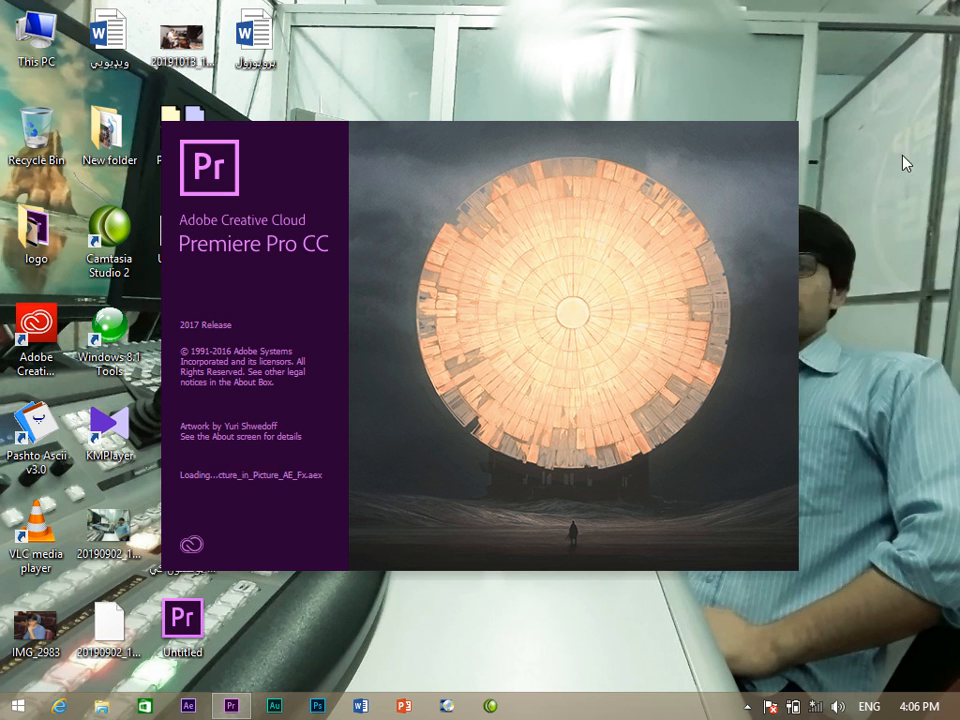
pyautogui.rightClick(903, 155)
pyautogui.click(927, 230)
pyautogui.rightClick(932, 189)
pyautogui.click(937, 262)
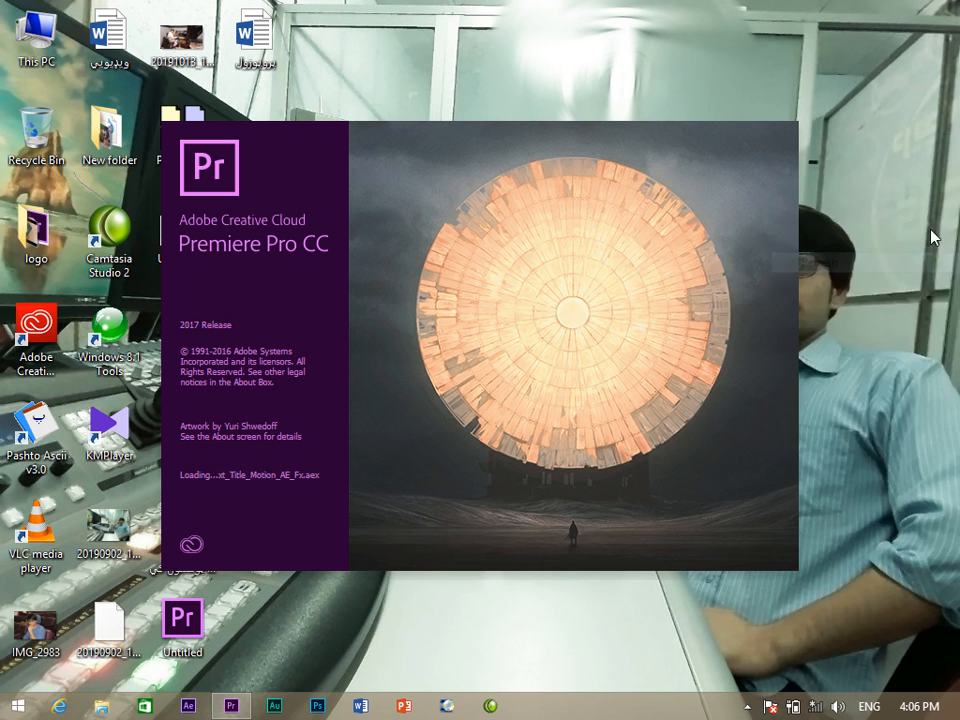
pyautogui.rightClick(935, 174)
pyautogui.click(935, 251)
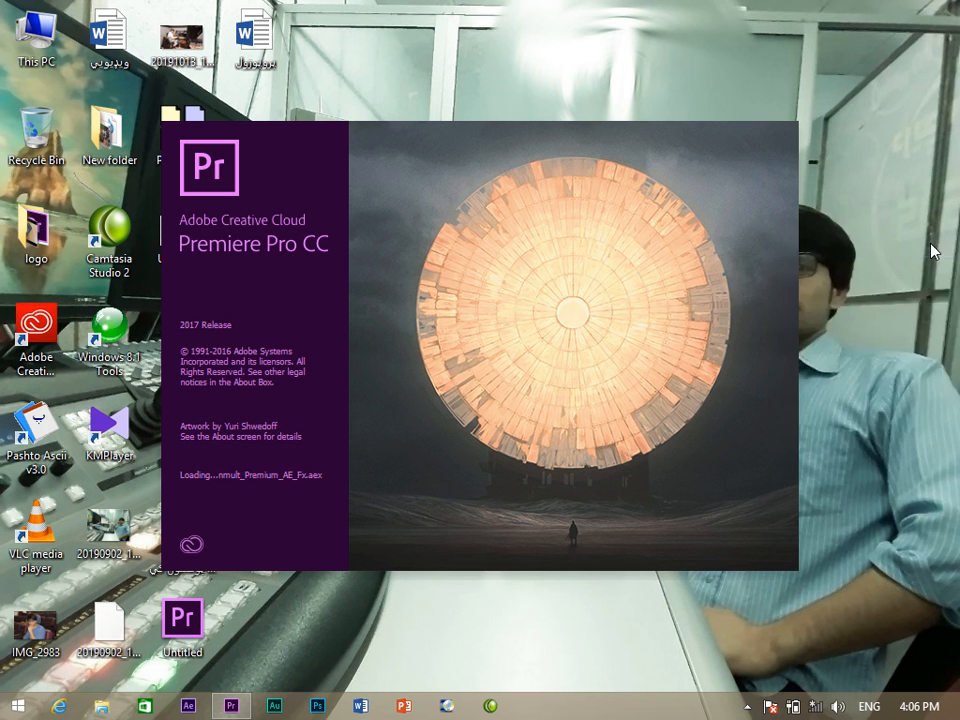
pyautogui.rightClick(930, 245)
pyautogui.click(926, 316)
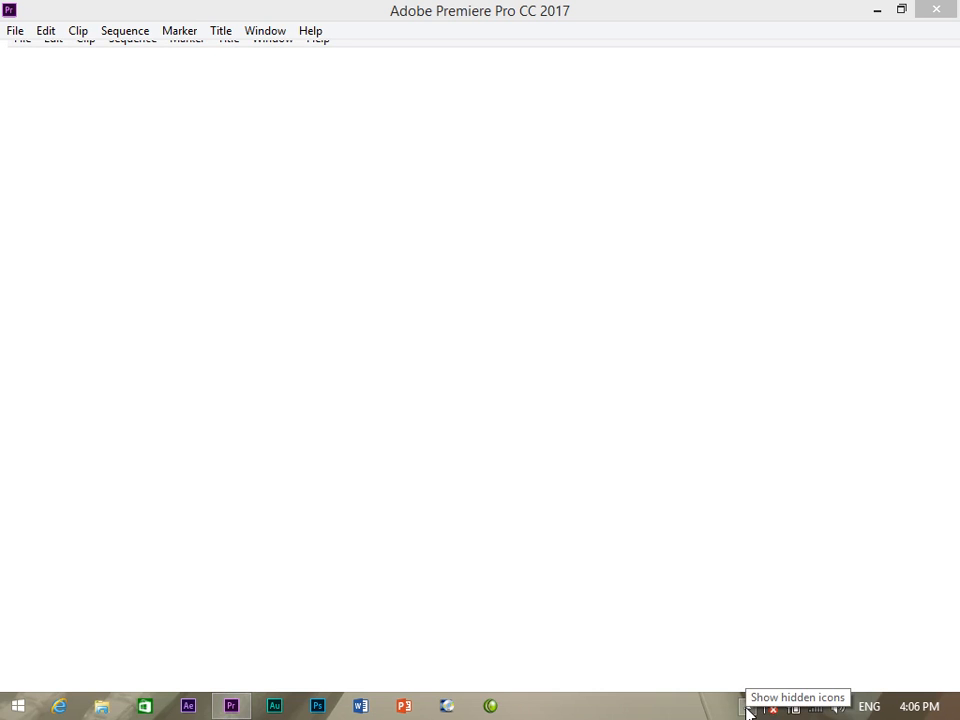
pyautogui.click(747, 708)
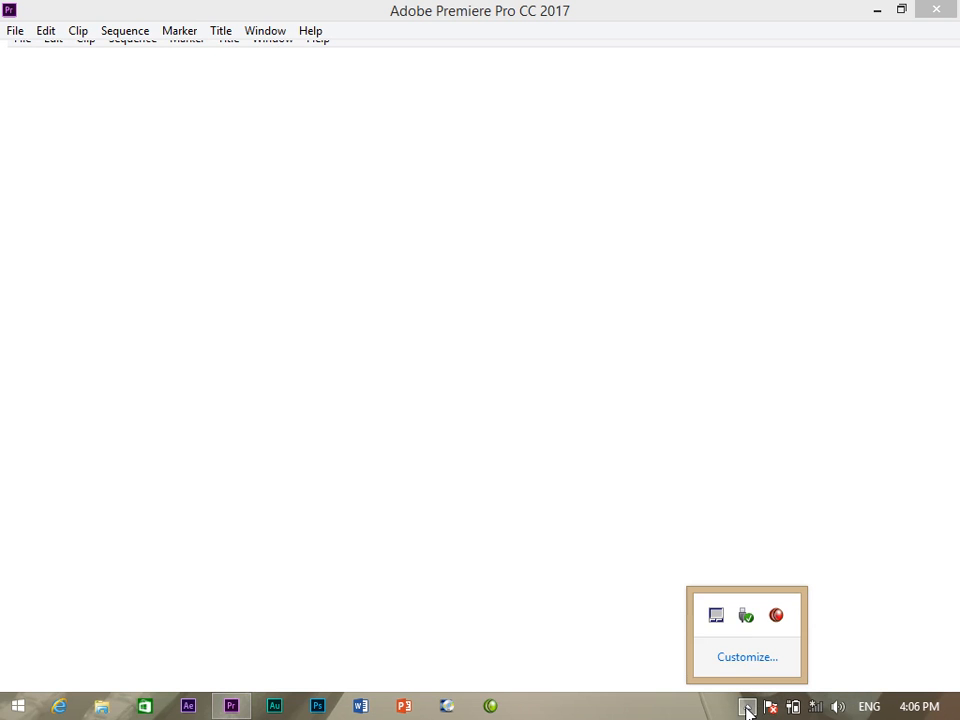
# Dismiss a tray menu and click through the timeline, Source, Program and Project panels.
pyautogui.rightClick(778, 619)
pyautogui.click(724, 495)
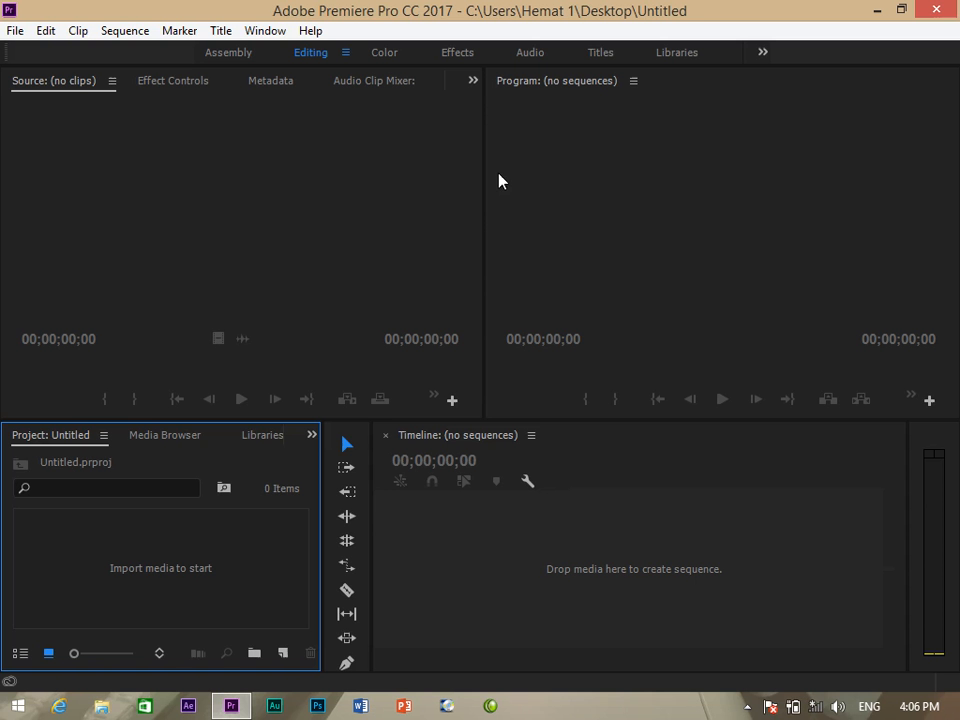
pyautogui.click(480, 583)
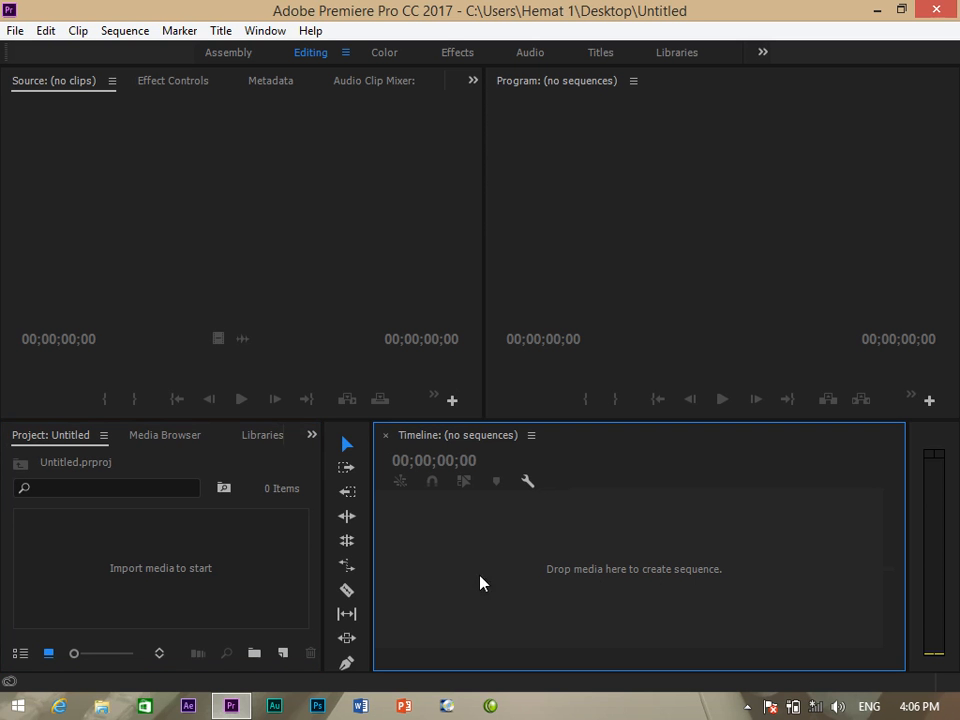
pyautogui.click(231, 294)
pyautogui.click(561, 240)
pyautogui.click(518, 552)
pyautogui.click(258, 570)
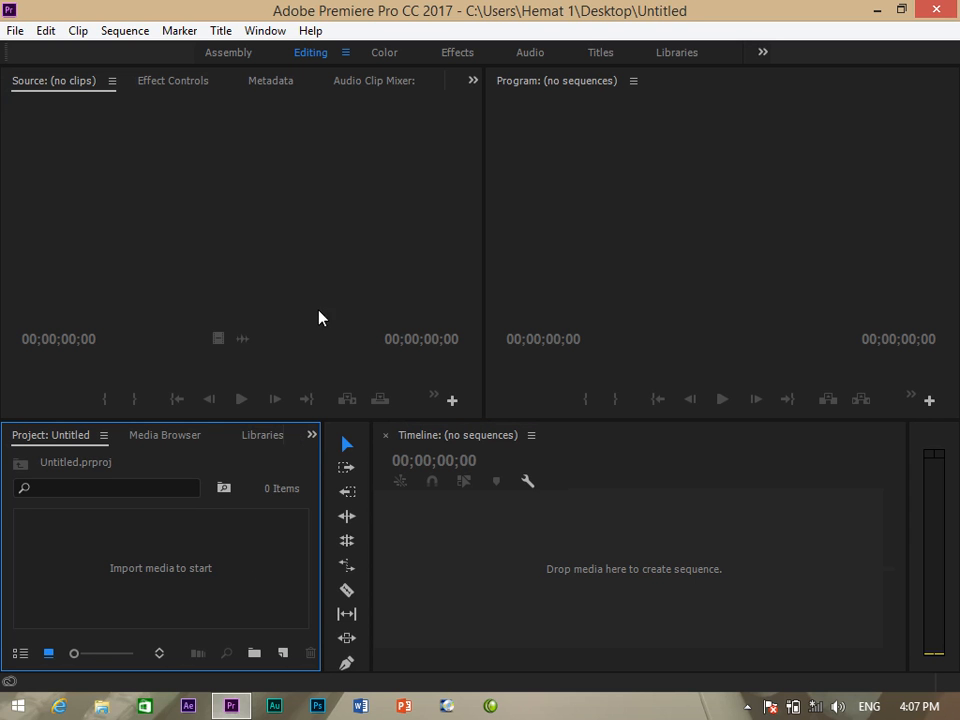
# Import the clip MVI_9490.AVI into the project from the Import dialog.
pyautogui.doubleClick(279, 551)
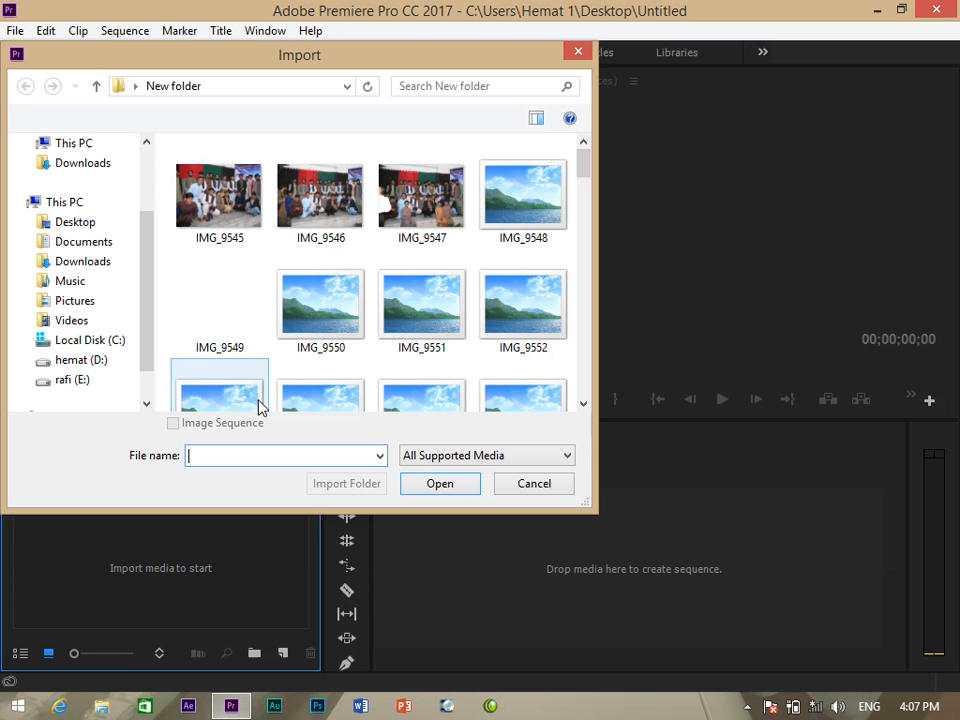
pyautogui.moveTo(581, 165); pyautogui.dragTo(583, 240)
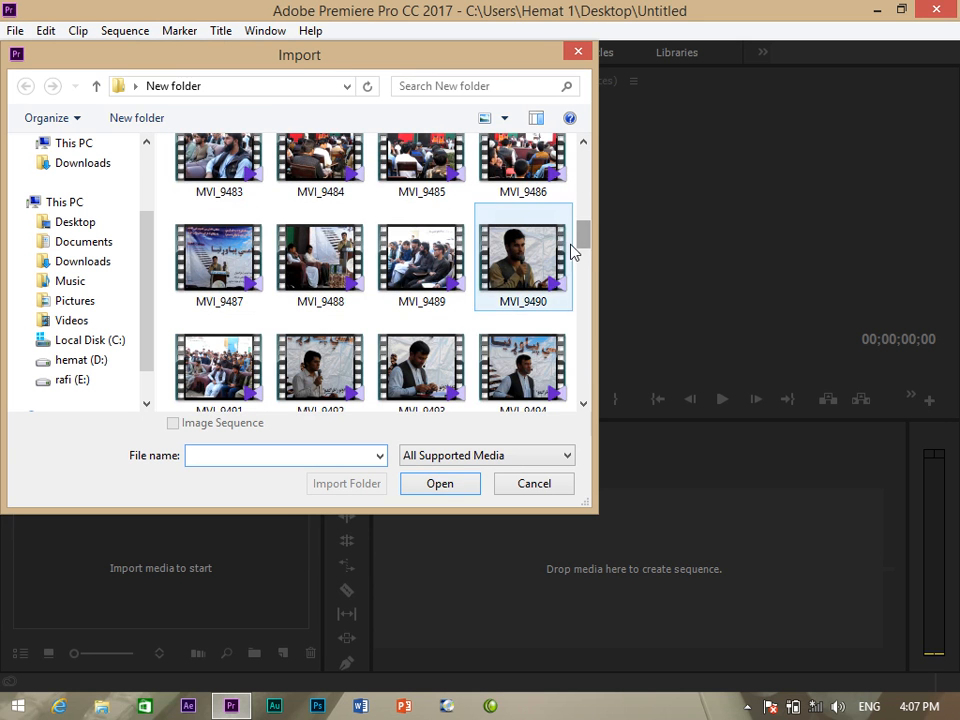
pyautogui.click(560, 258)
pyautogui.click(442, 485)
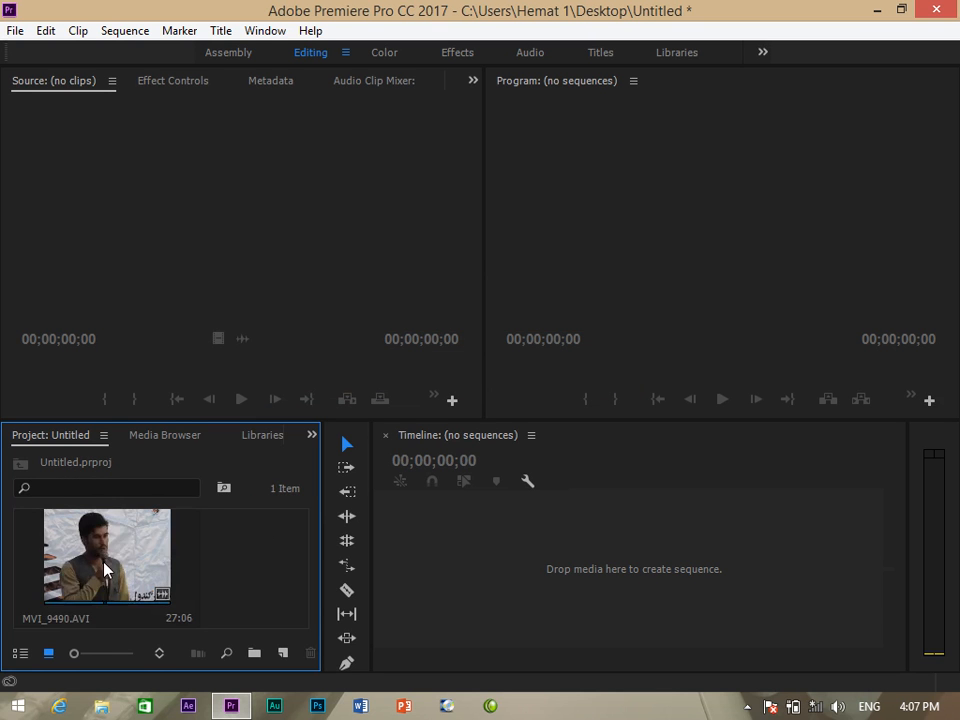
# Create an MVI_9490 sequence from the clip, lowering the system volume during a test play.
pyautogui.moveTo(107, 555); pyautogui.dragTo(540, 550)
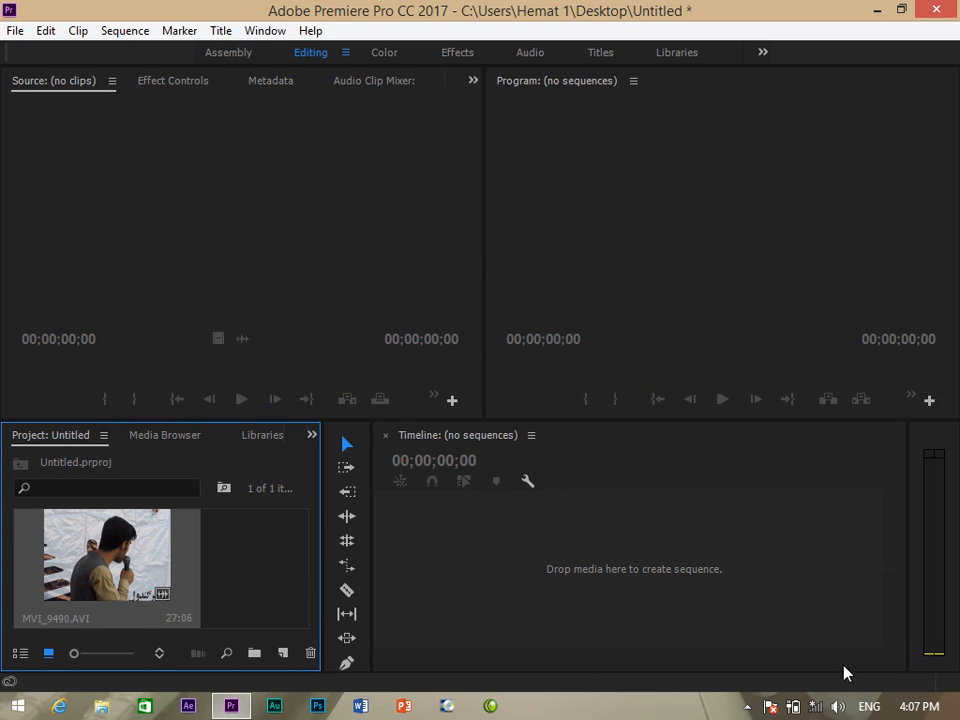
pyautogui.click(838, 706)
pyautogui.click(830, 575)
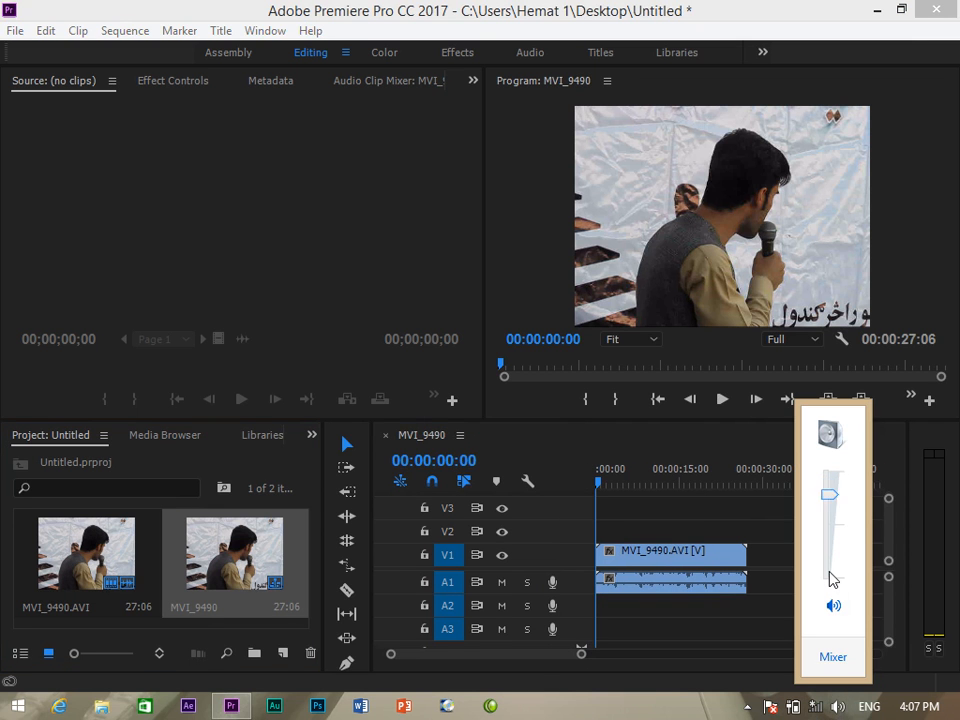
pyautogui.click(739, 514)
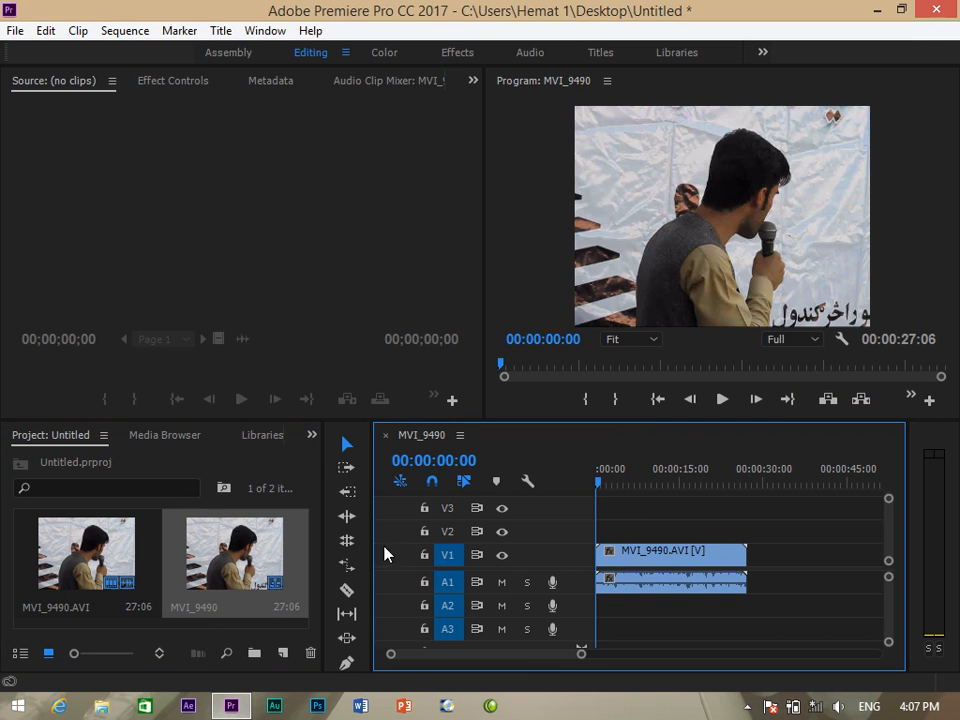
pyautogui.press('space')
pyautogui.click(651, 562)
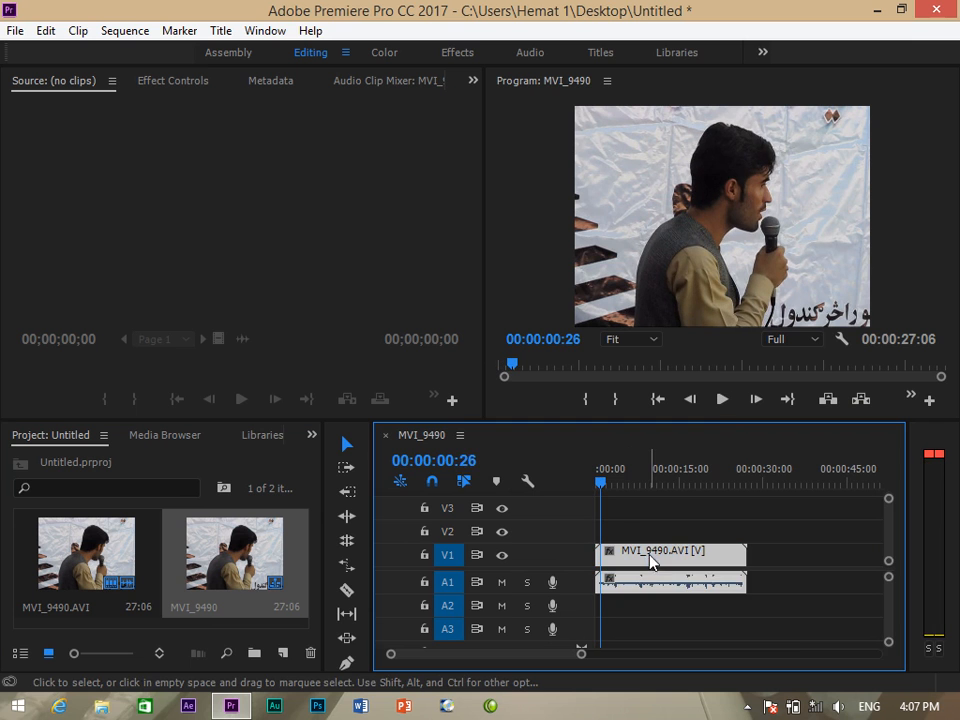
pyautogui.click(387, 437)
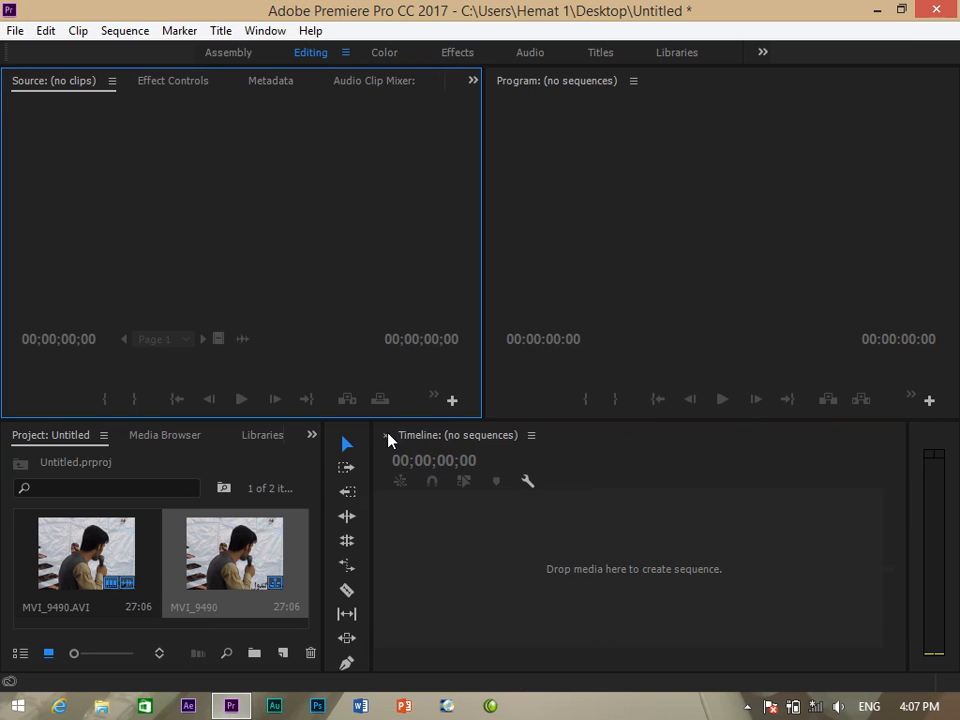
pyautogui.moveTo(279, 585); pyautogui.dragTo(289, 658)
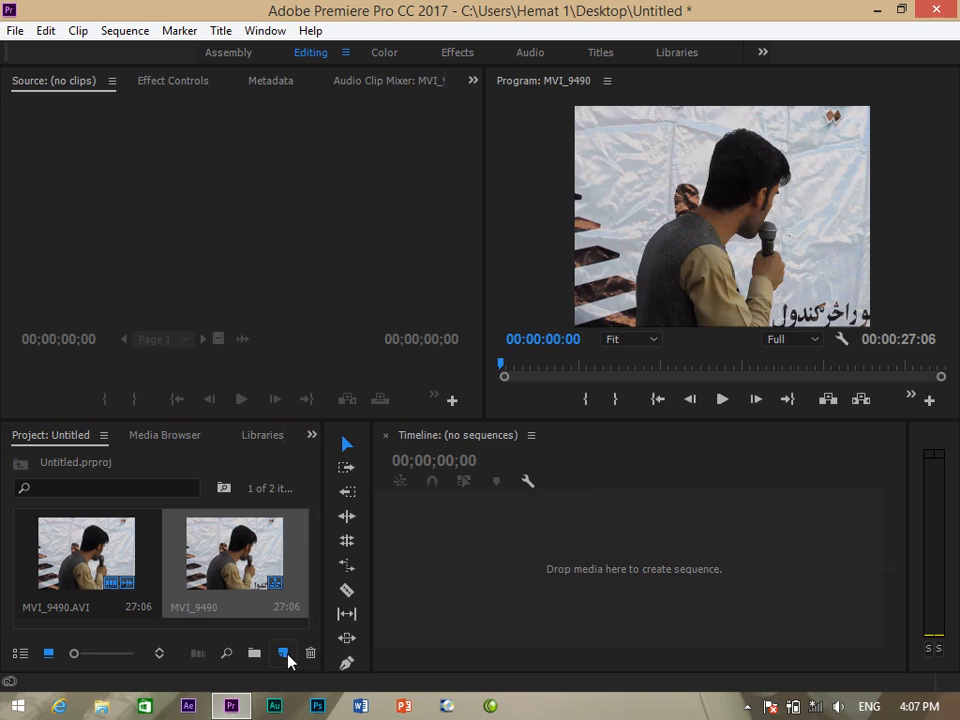
# Split the clip at 00:00:03:14 and select its first part for removal.
pyautogui.press('space')
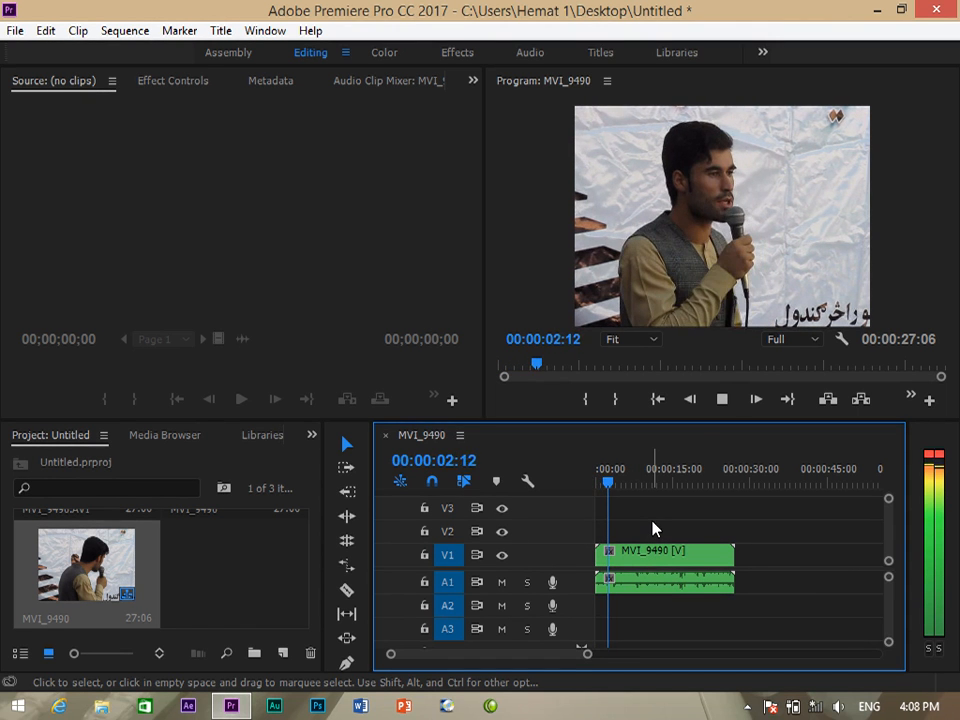
pyautogui.press('space')
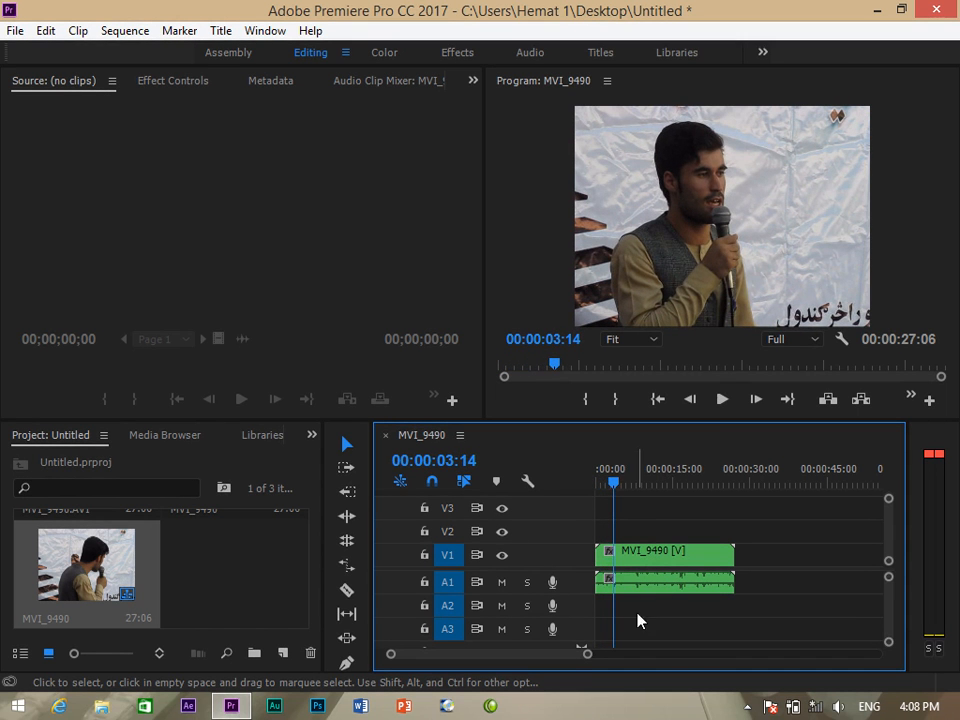
pyautogui.press('c')
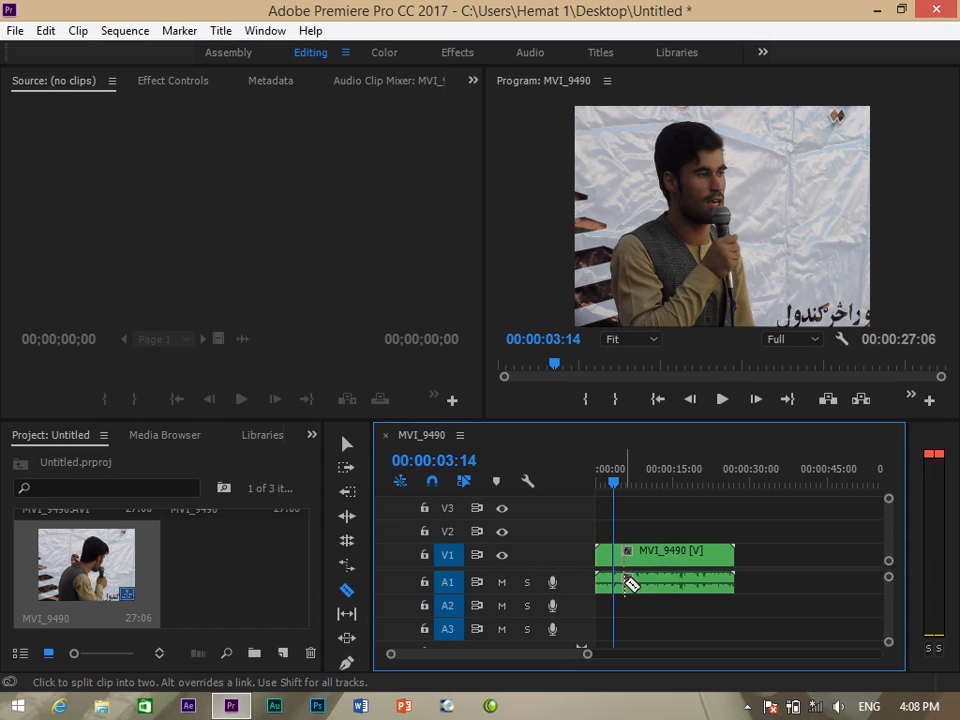
pyautogui.press('v')
pyautogui.click(605, 567)
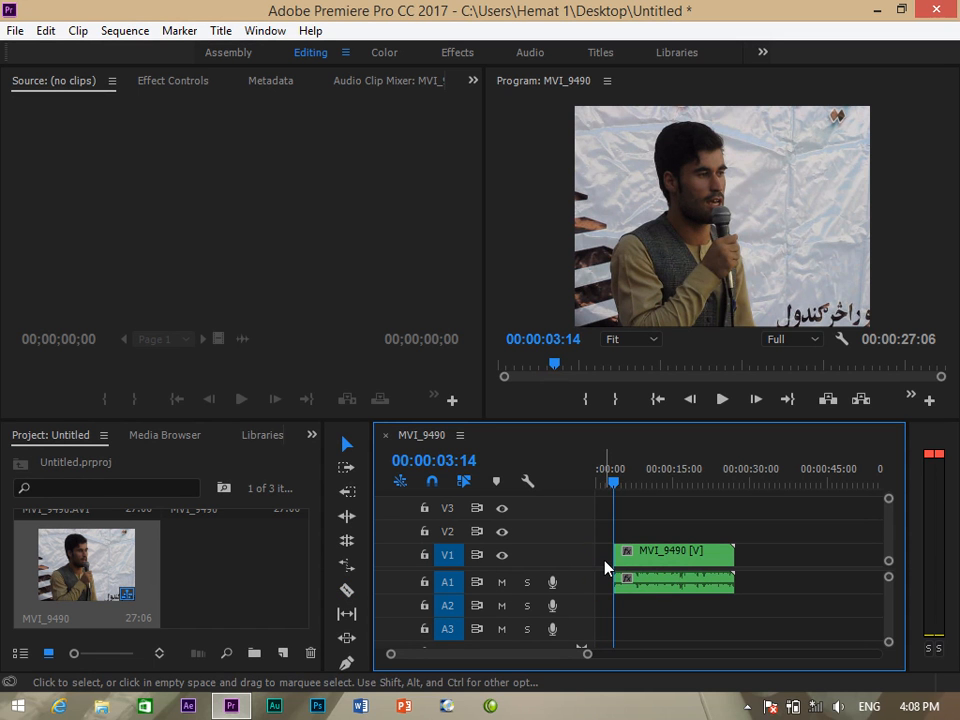
pyautogui.rightClick(605, 567)
# Ripple-delete the gap so MVI_9490 starts at zero, then show the Effects list.
pyautogui.click(670, 572)
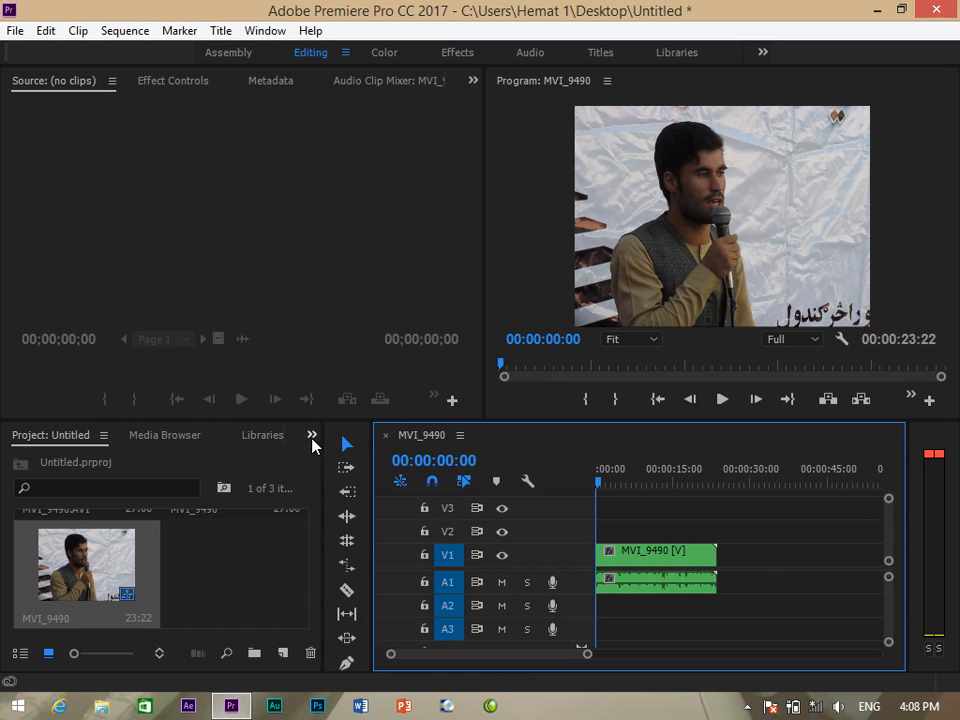
pyautogui.click(312, 435)
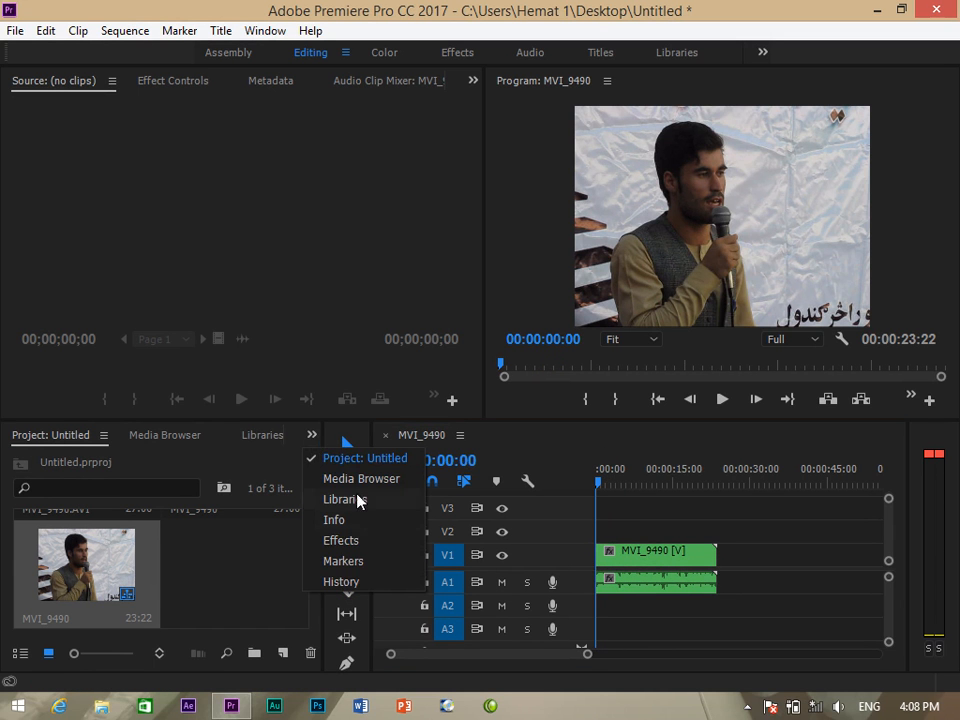
pyautogui.click(358, 541)
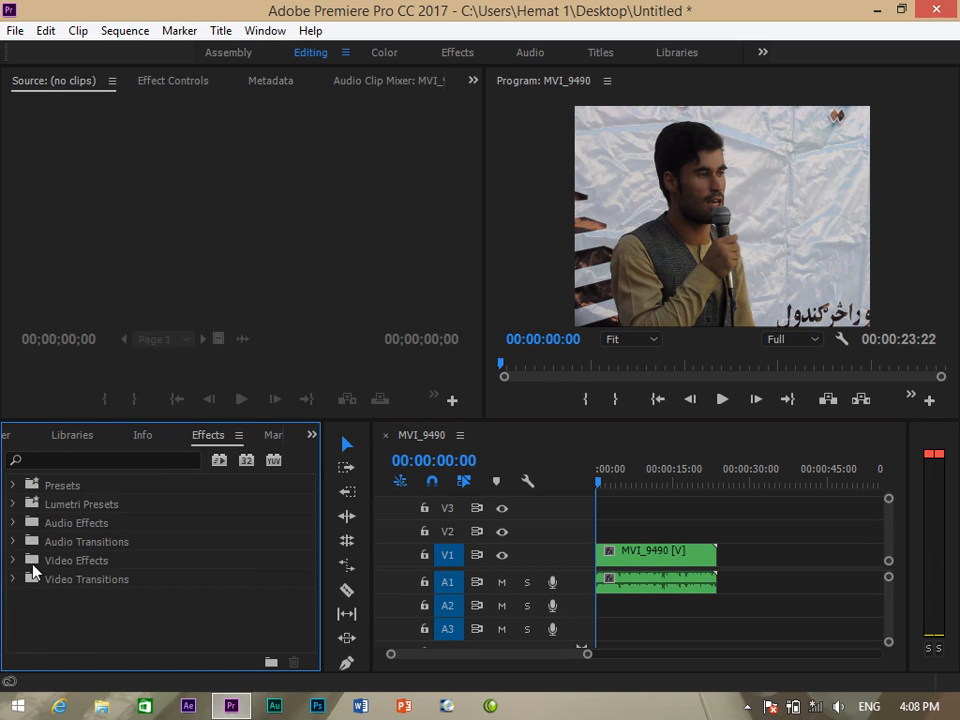
# Find Denoiser III under Video Effects > RG Magic Bullet and apply it to MVI_9490.
pyautogui.click(14, 561)
pyautogui.scroll(-6, 137, 620)
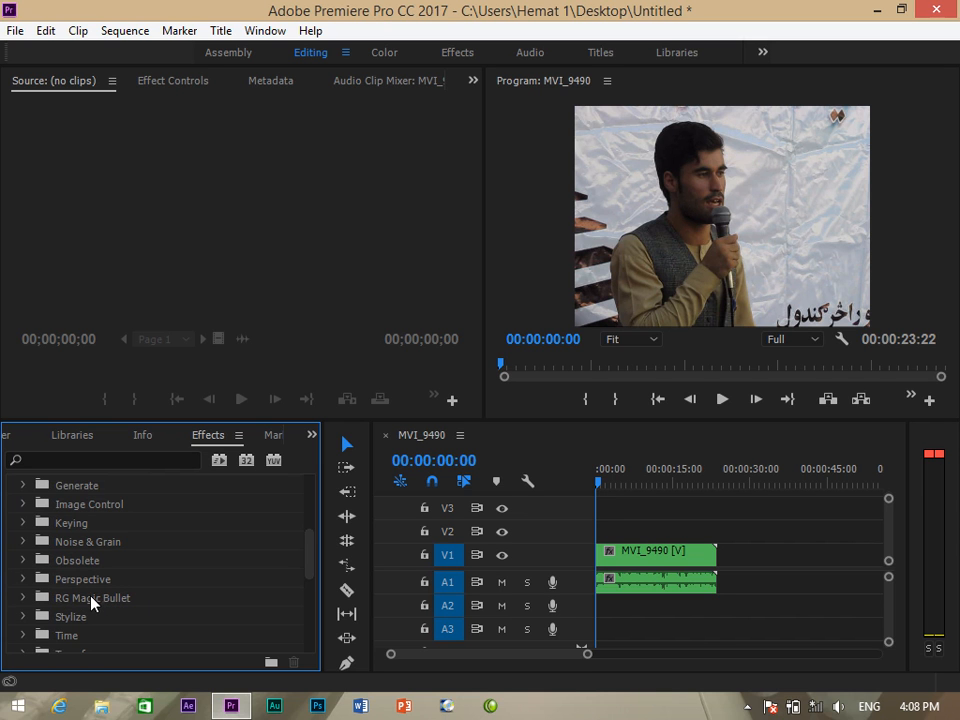
pyautogui.click(23, 598)
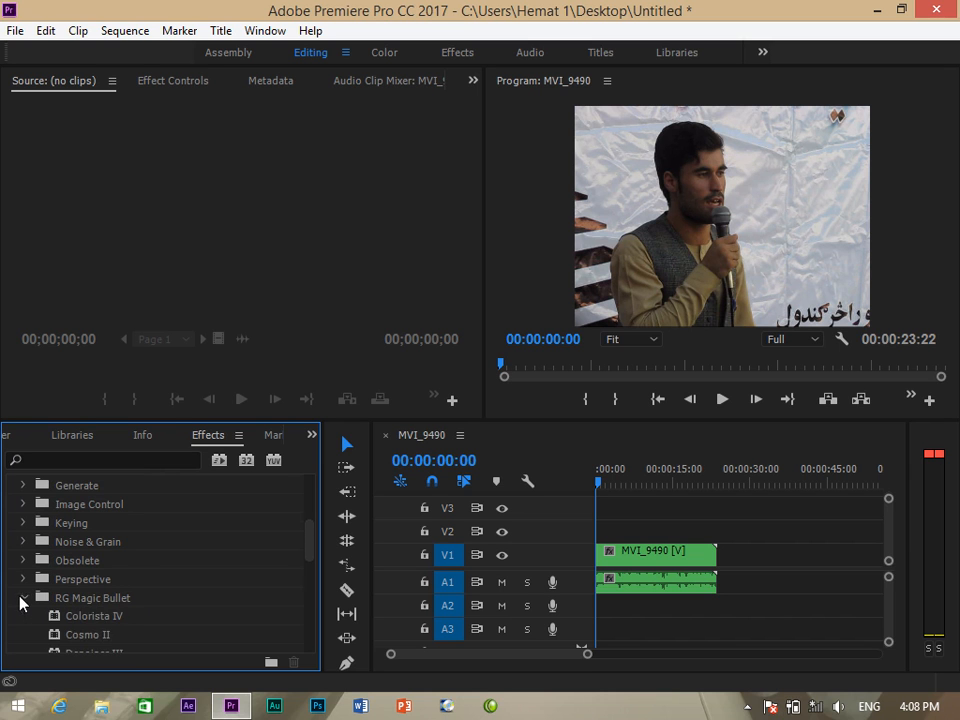
pyautogui.scroll(-1, 204, 596)
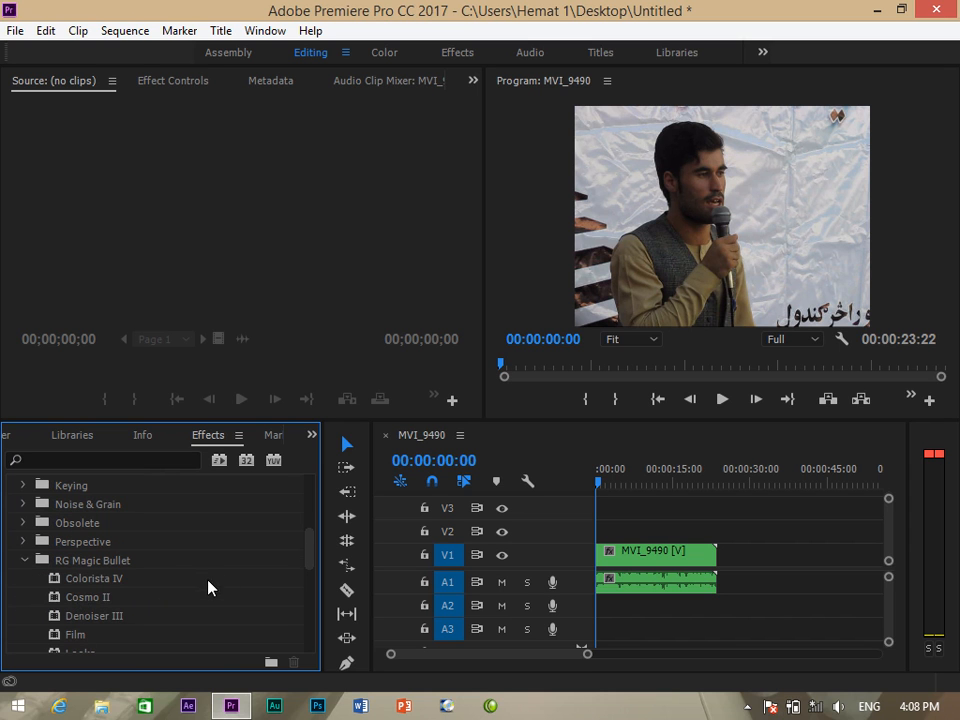
pyautogui.click(78, 618)
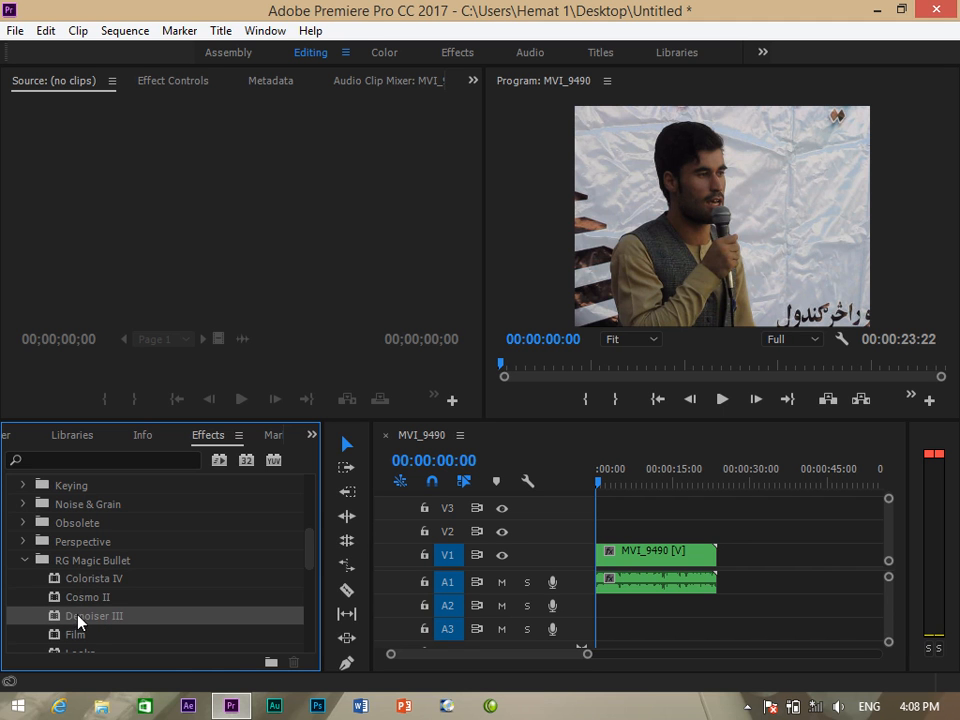
pyautogui.moveTo(67, 620); pyautogui.dragTo(617, 553)
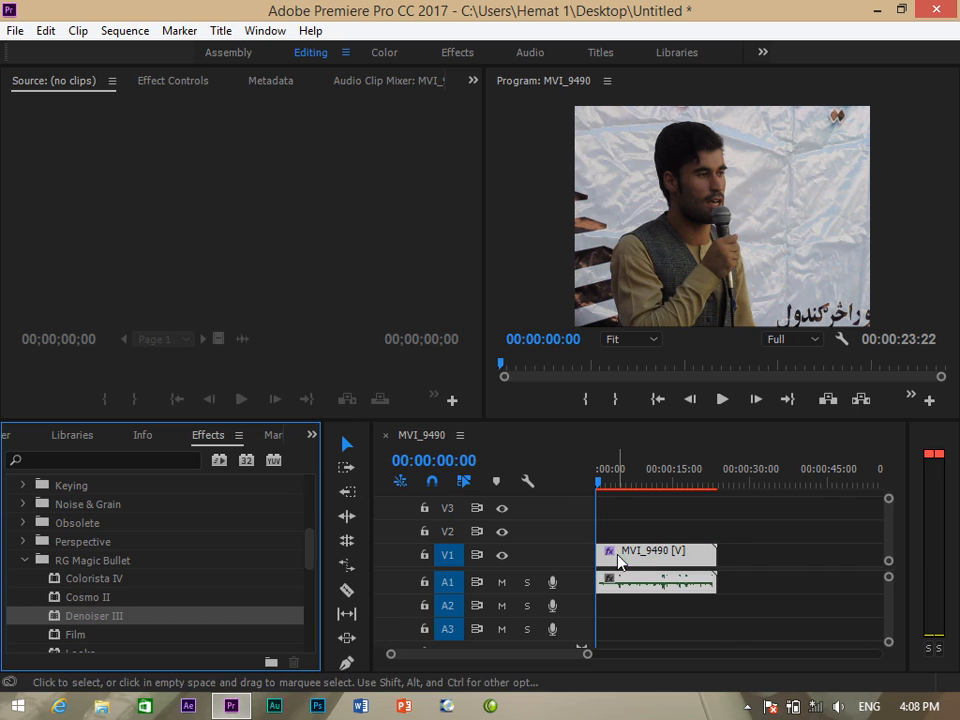
# Inspect the Denoiser III settings, then undo twice to remove the effect.
pyautogui.click(178, 82)
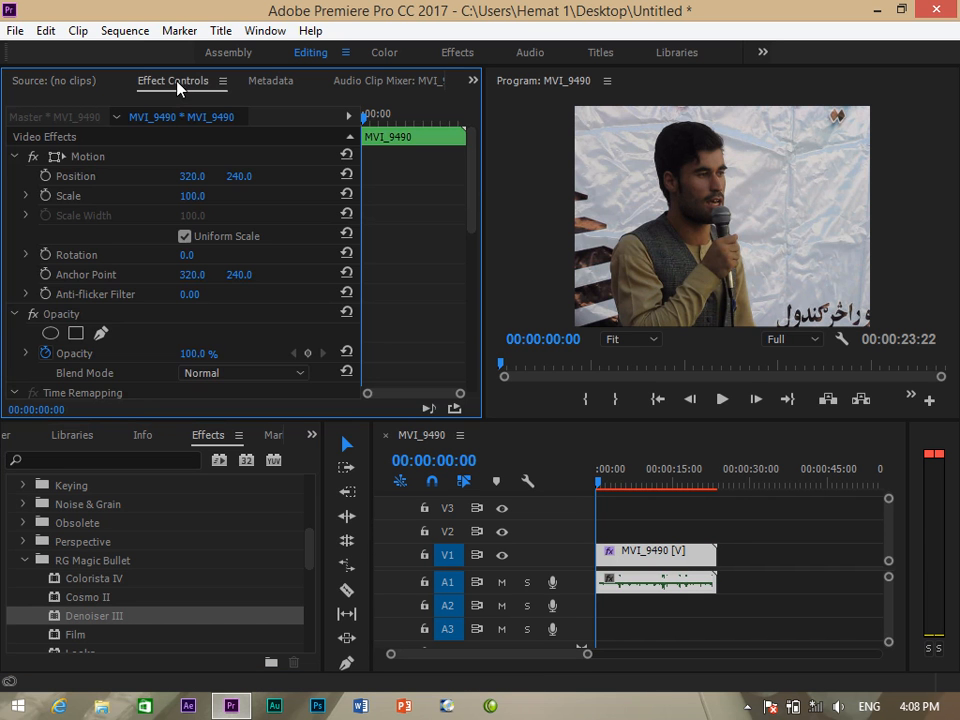
pyautogui.moveTo(470, 190); pyautogui.dragTo(477, 250)
pyautogui.hotkey('ctrl', 'z')
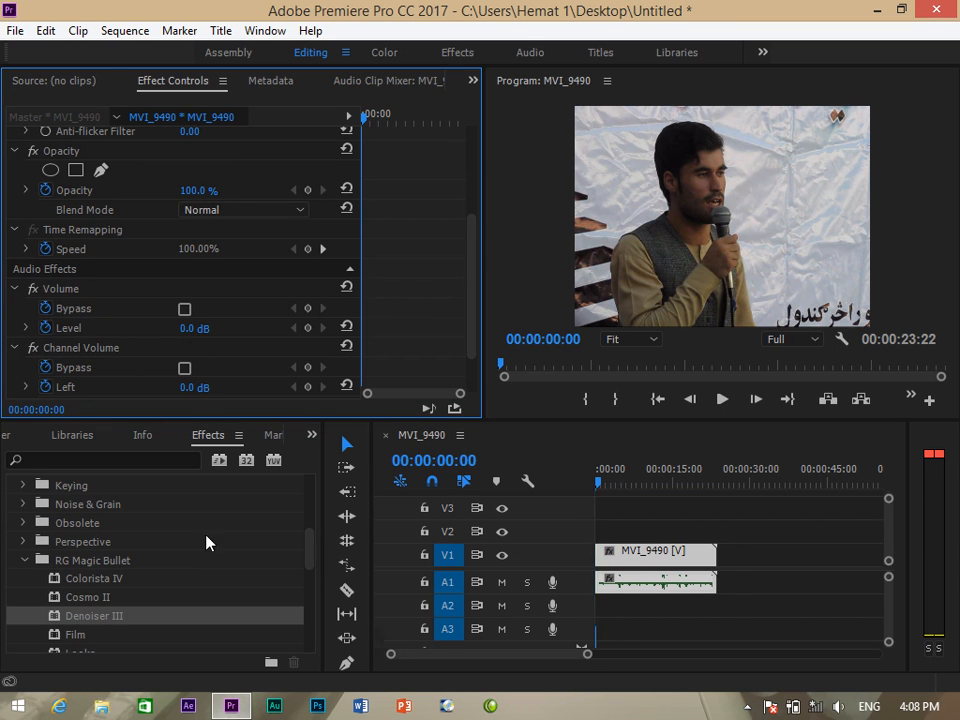
pyautogui.hotkey('ctrl', 'z')
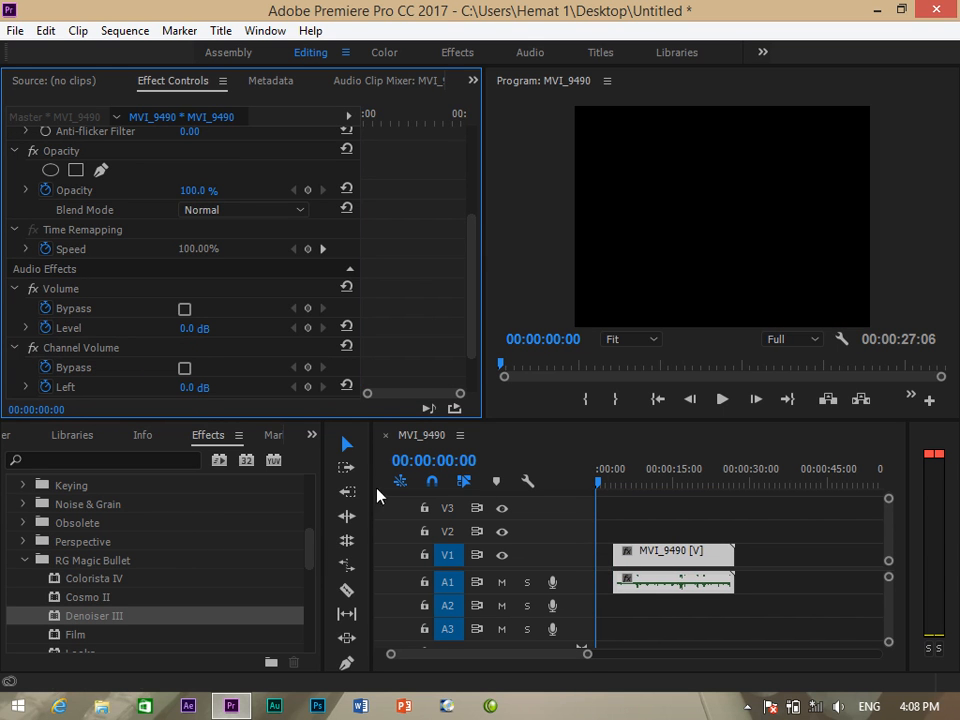
# Ripple-delete the gap before MVI_9490 and drag Cosmo II onto the clip.
pyautogui.rightClick(606, 560)
pyautogui.click(619, 576)
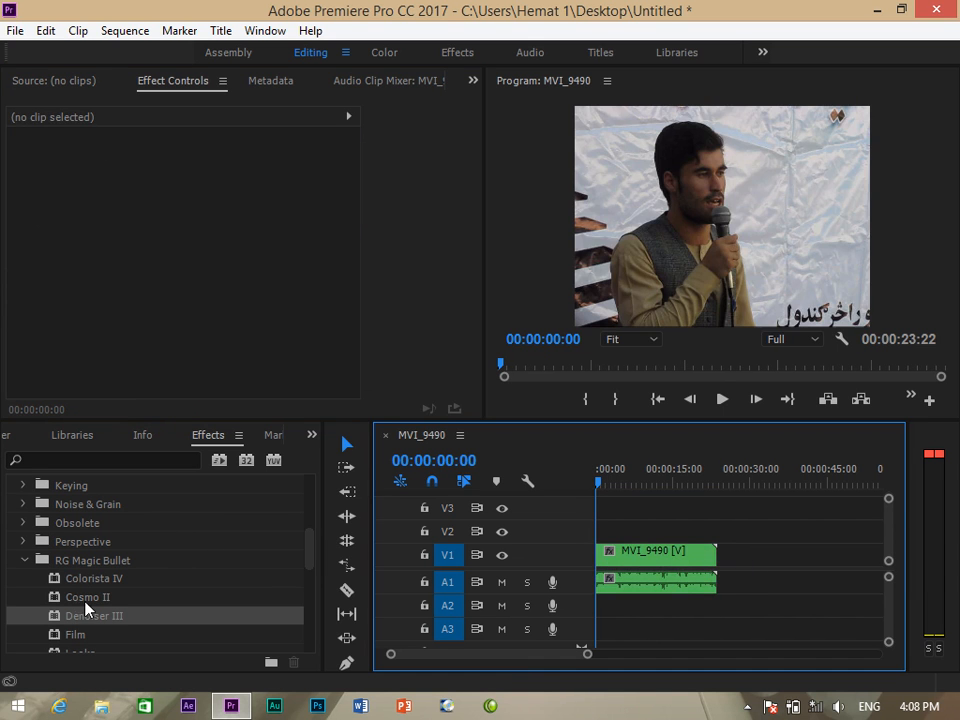
pyautogui.moveTo(82, 599); pyautogui.dragTo(625, 562)
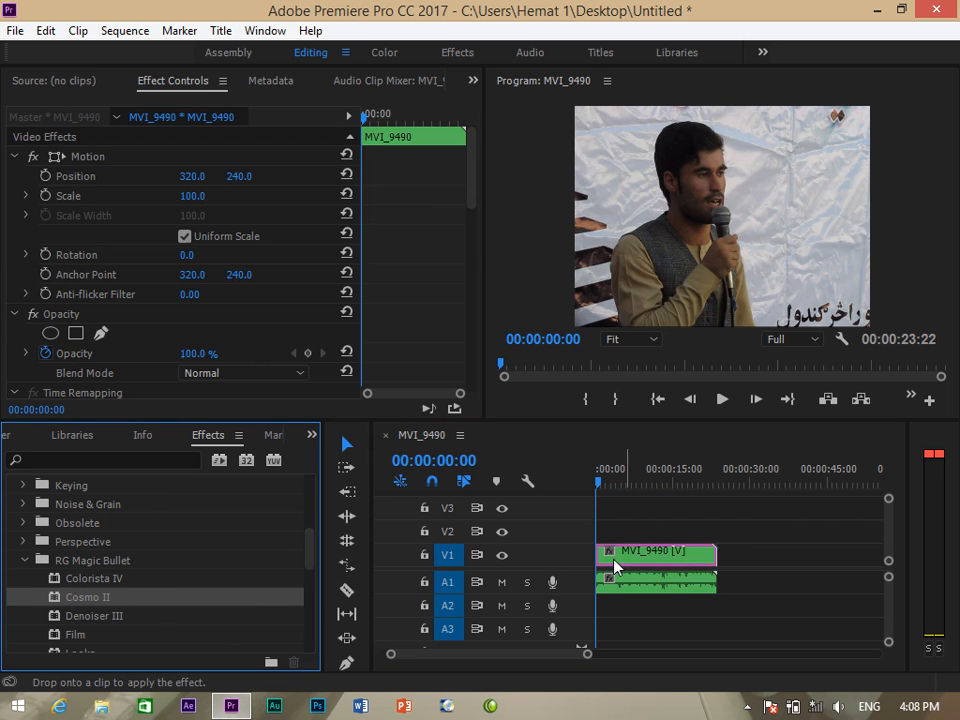
# Sample the speaker's skin with Cosmo II's eyedropper, show the selection and set offset 10.00.
pyautogui.click(474, 188)
pyautogui.moveTo(474, 188); pyautogui.dragTo(476, 268)
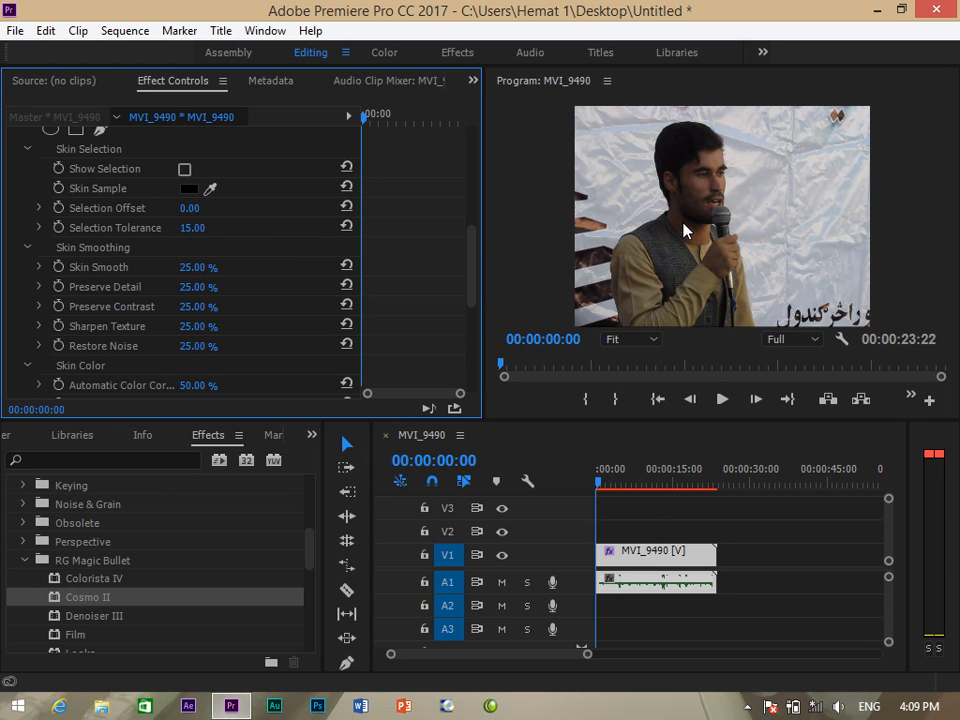
pyautogui.click(210, 188)
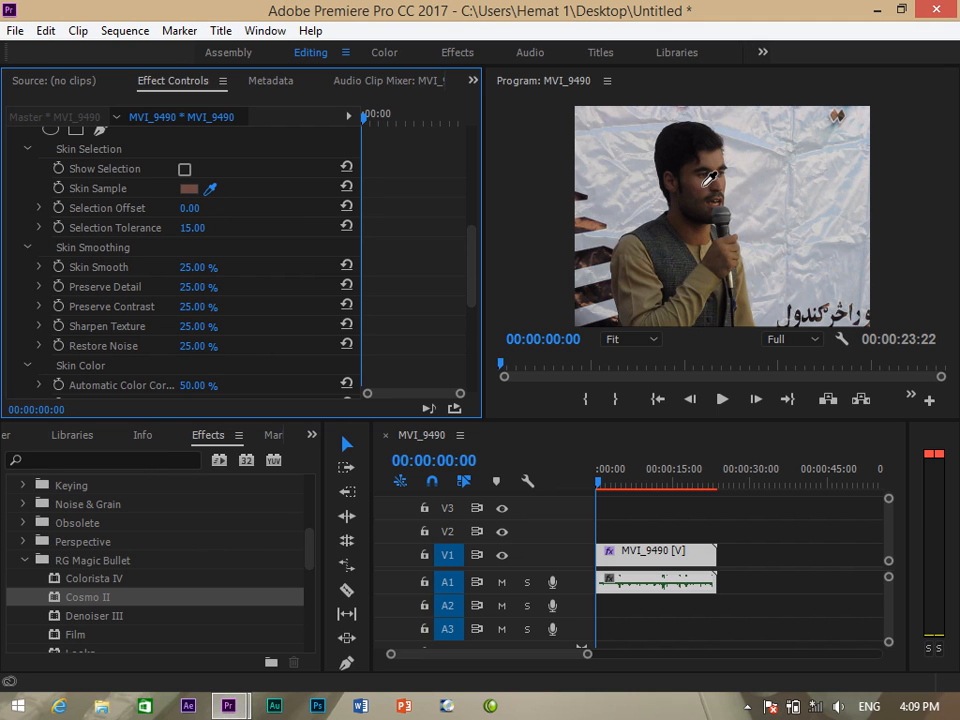
pyautogui.click(710, 256)
pyautogui.click(184, 171)
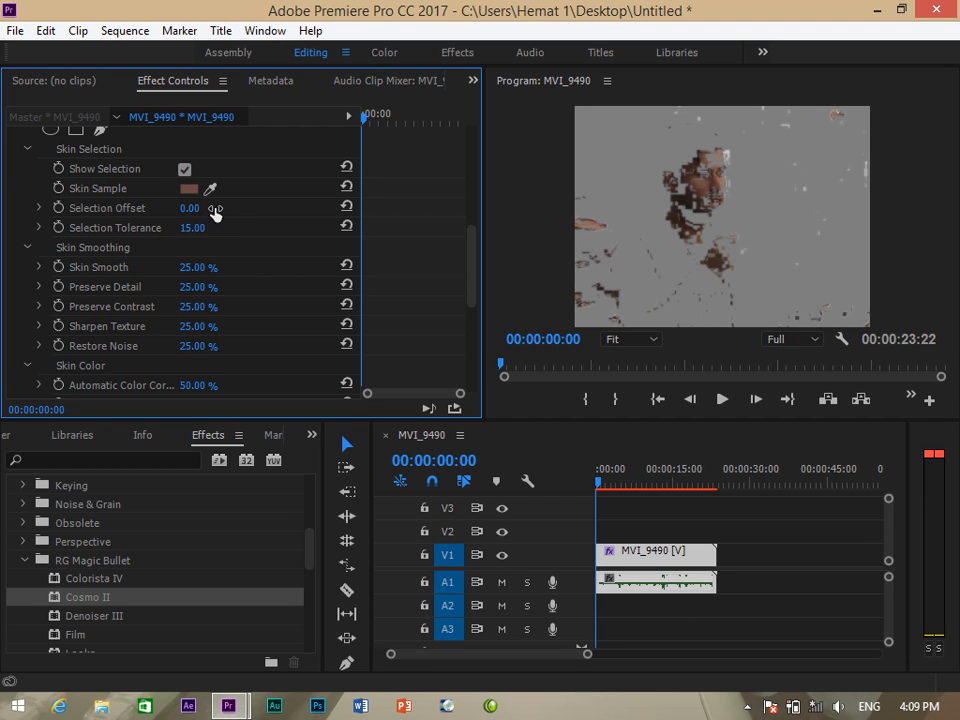
pyautogui.moveTo(208, 212)
pyautogui.mouseDown()
pyautogui.moveTo(231, 210)
pyautogui.moveTo(211, 211)
pyautogui.moveTo(223, 213)
pyautogui.mouseUp()
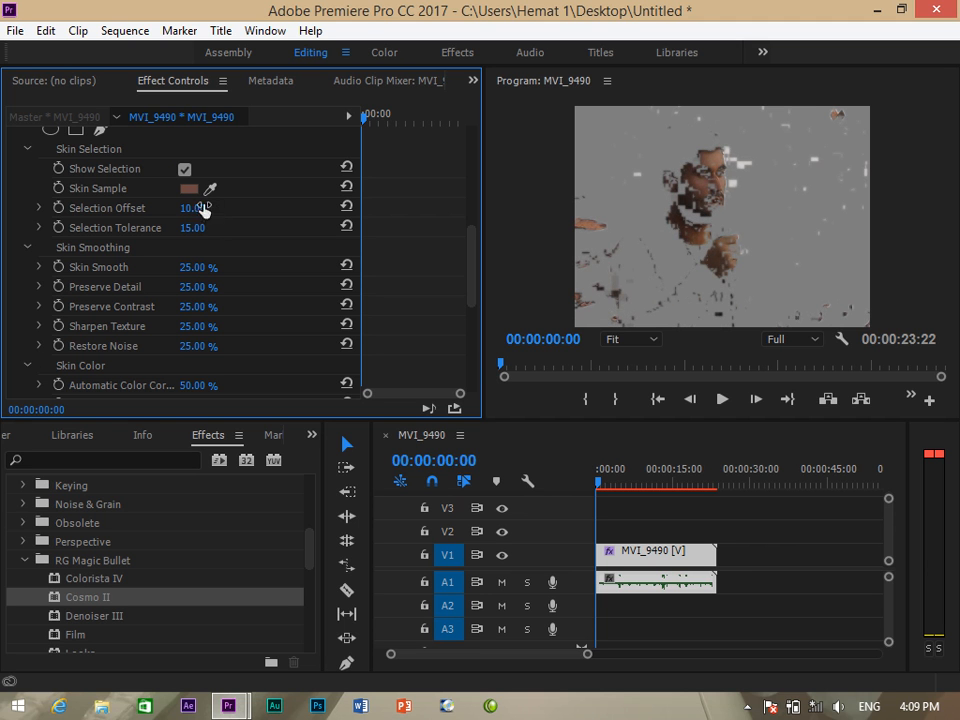
pyautogui.click(660, 566)
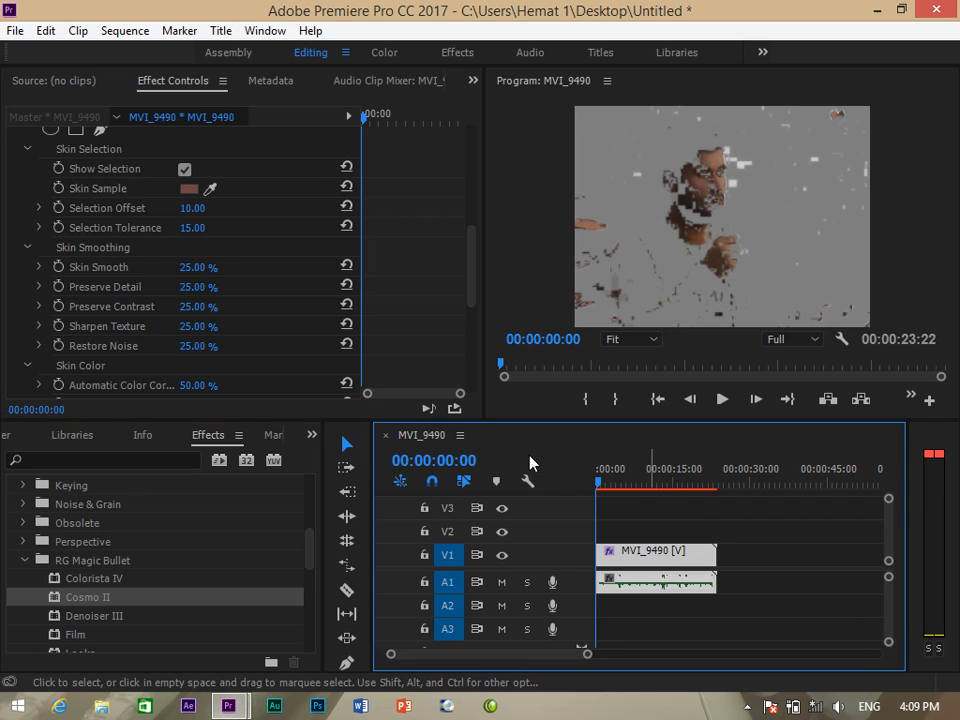
# Delete the MVI_9490 clip from the timeline and return to the Project panel.
pyautogui.press('Delete')
pyautogui.click(311, 435)
pyautogui.click(327, 460)
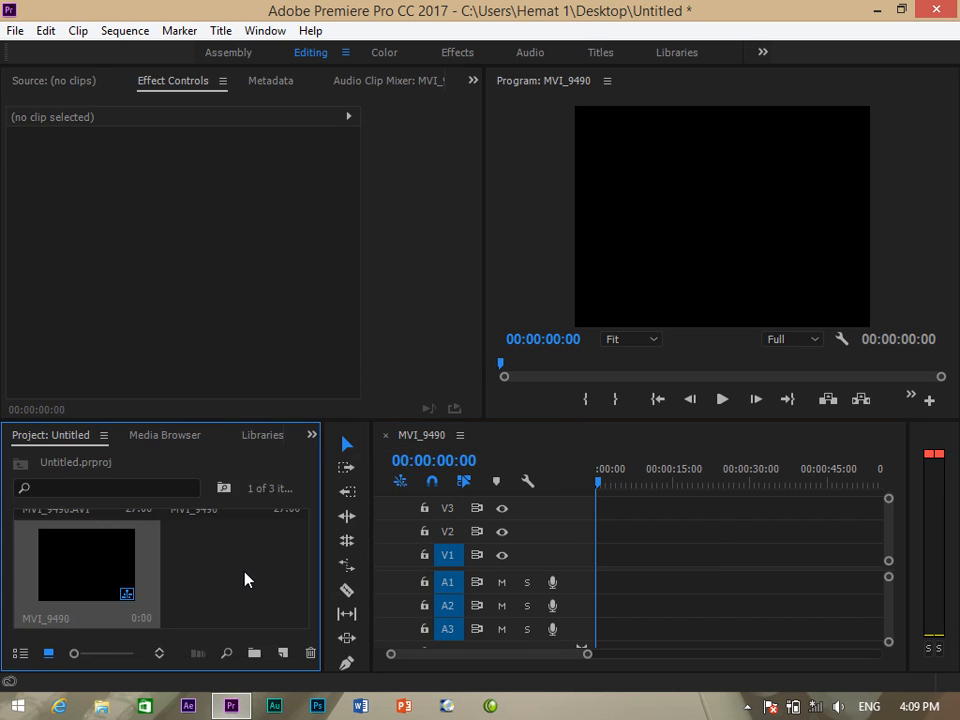
# Import the clip MVI_9509.AVI through the Import dialog.
pyautogui.doubleClick(246, 576)
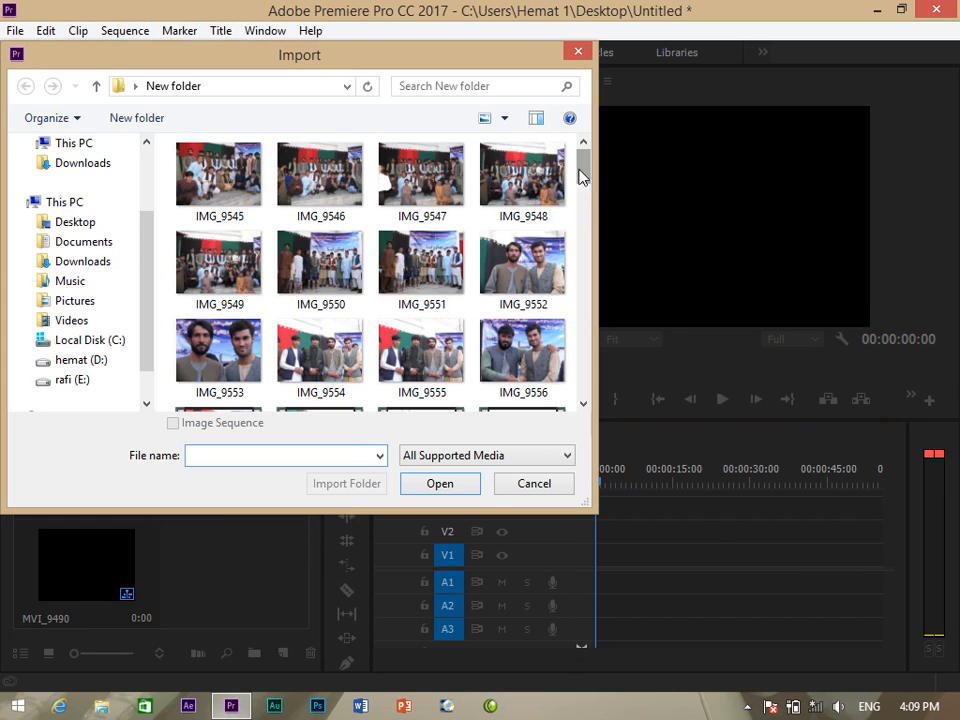
pyautogui.moveTo(581, 176); pyautogui.dragTo(588, 289)
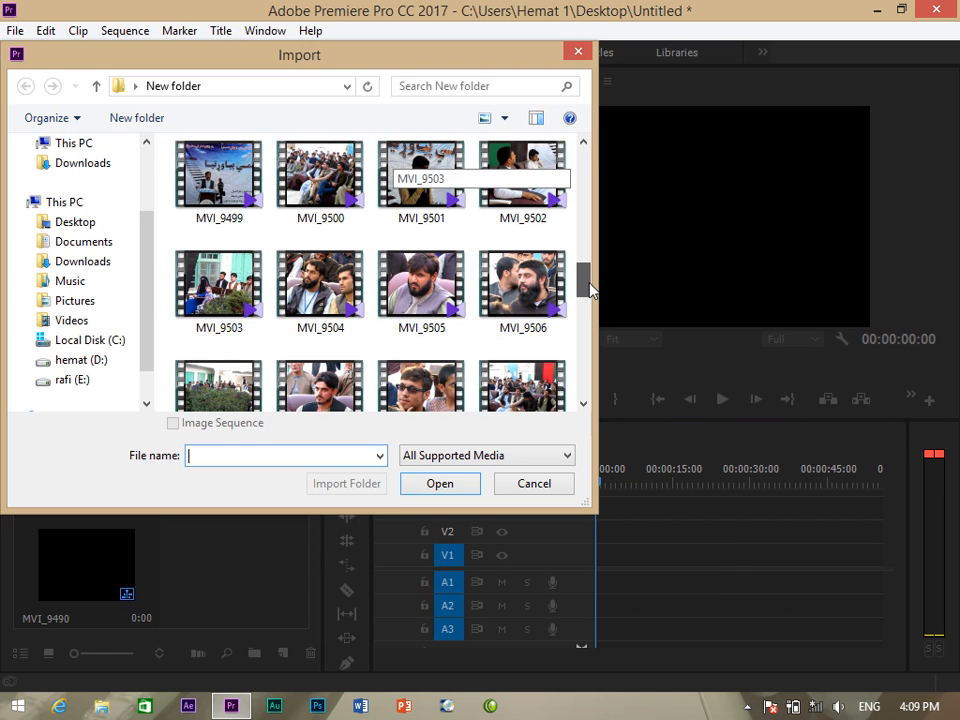
pyautogui.moveTo(590, 284); pyautogui.dragTo(590, 291)
pyautogui.click(421, 318)
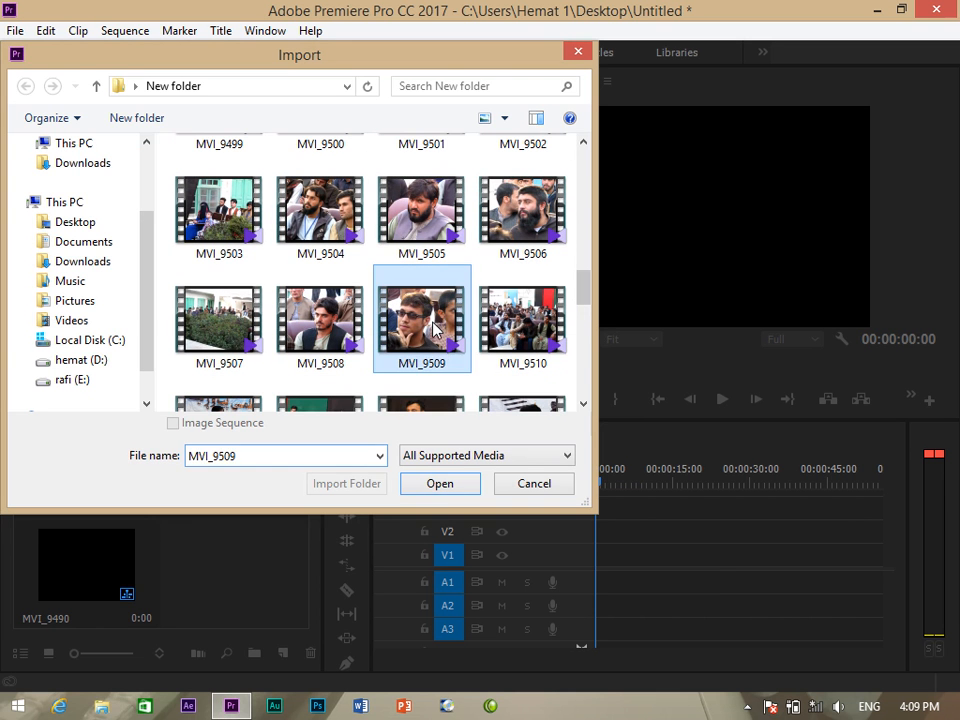
pyautogui.click(441, 486)
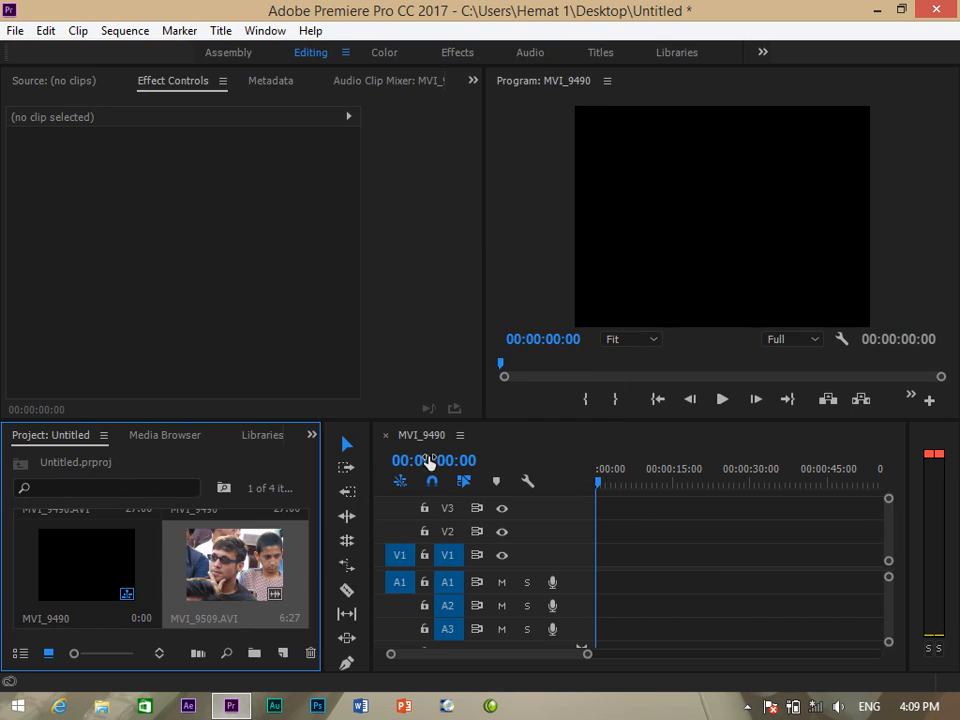
# Place MVI_9509.AVI on V1, zoom the timeline in, and play it to 00:00:02:00.
pyautogui.moveTo(233, 583); pyautogui.dragTo(583, 561)
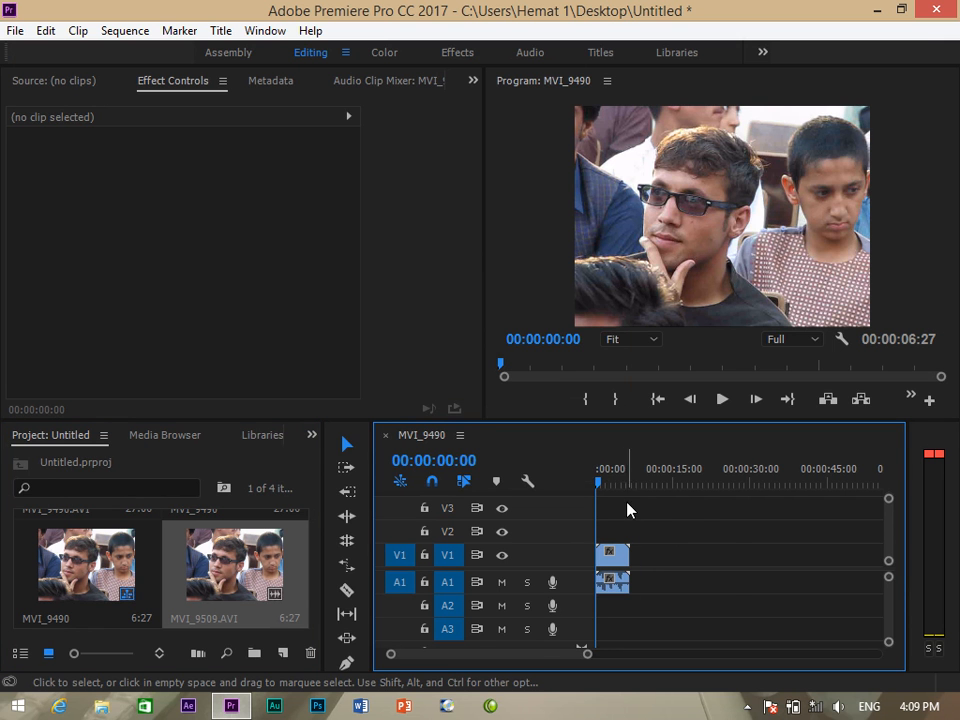
pyautogui.press('=')
pyautogui.press('=')
pyautogui.press('space')
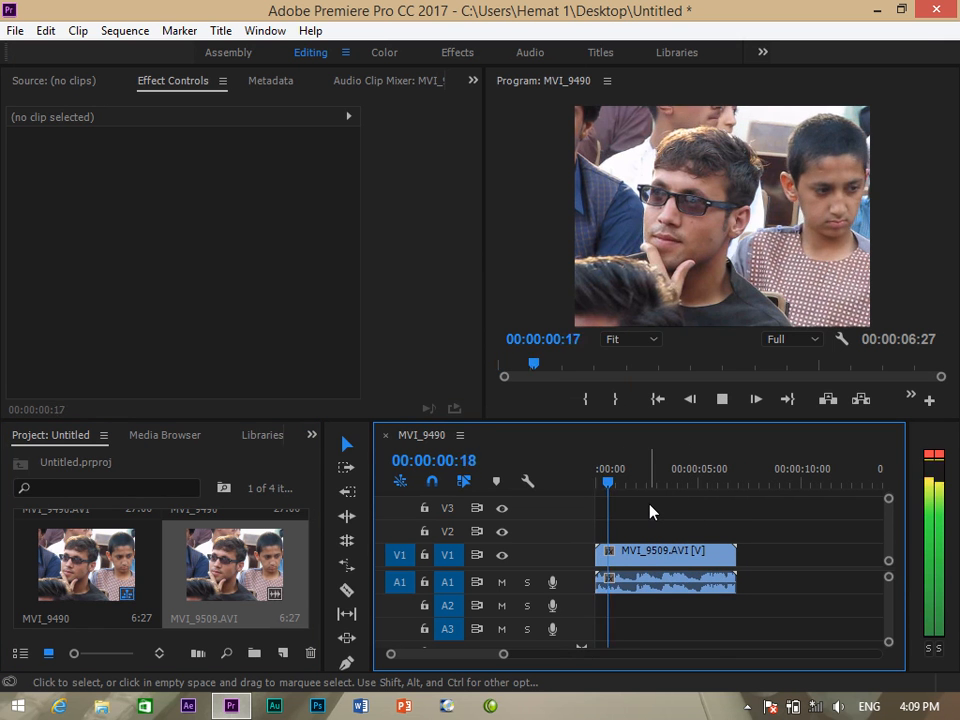
pyautogui.press('space')
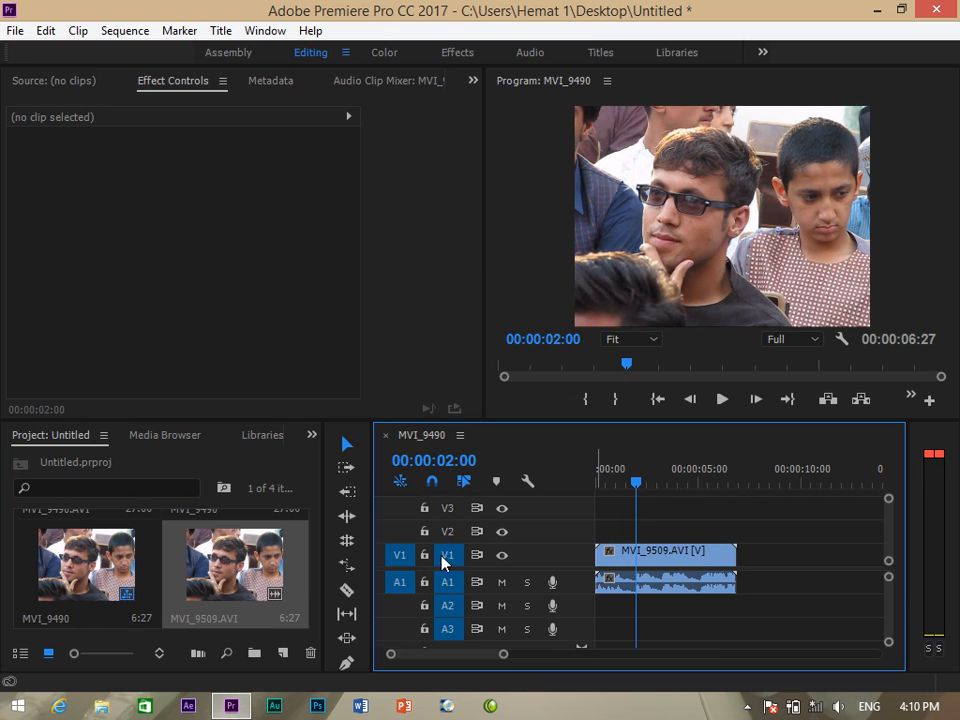
pyautogui.click(311, 435)
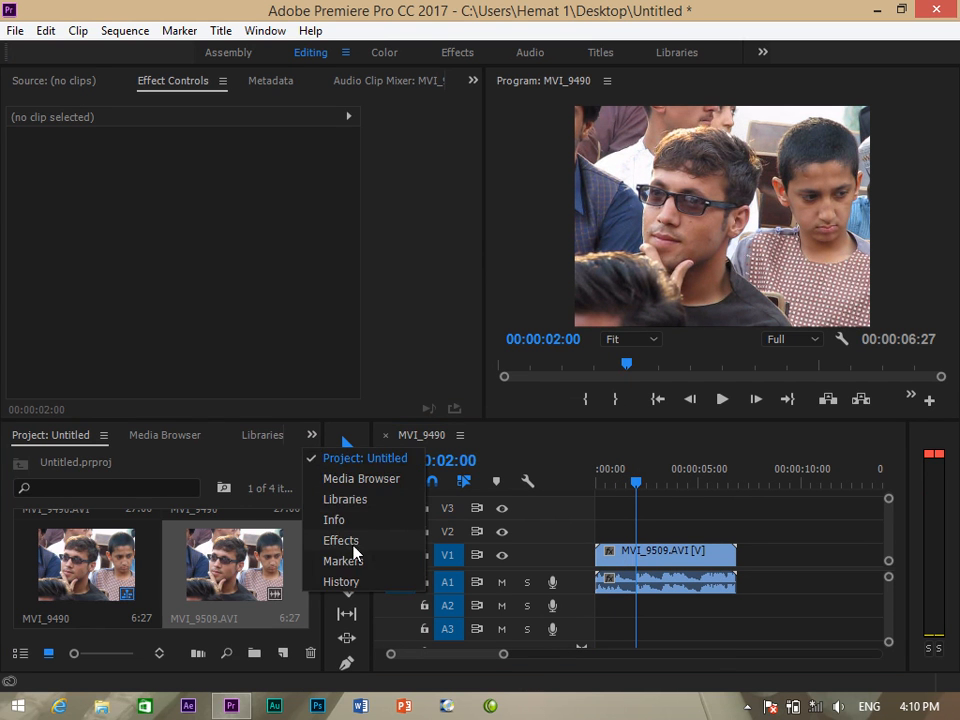
# Apply Cosmo II to MVI_9509.AVI, sample a face's skin tone, and set Selection Offset to -12.
pyautogui.click(345, 541)
pyautogui.moveTo(73, 605); pyautogui.dragTo(606, 553)
pyautogui.moveTo(481, 196); pyautogui.dragTo(482, 278)
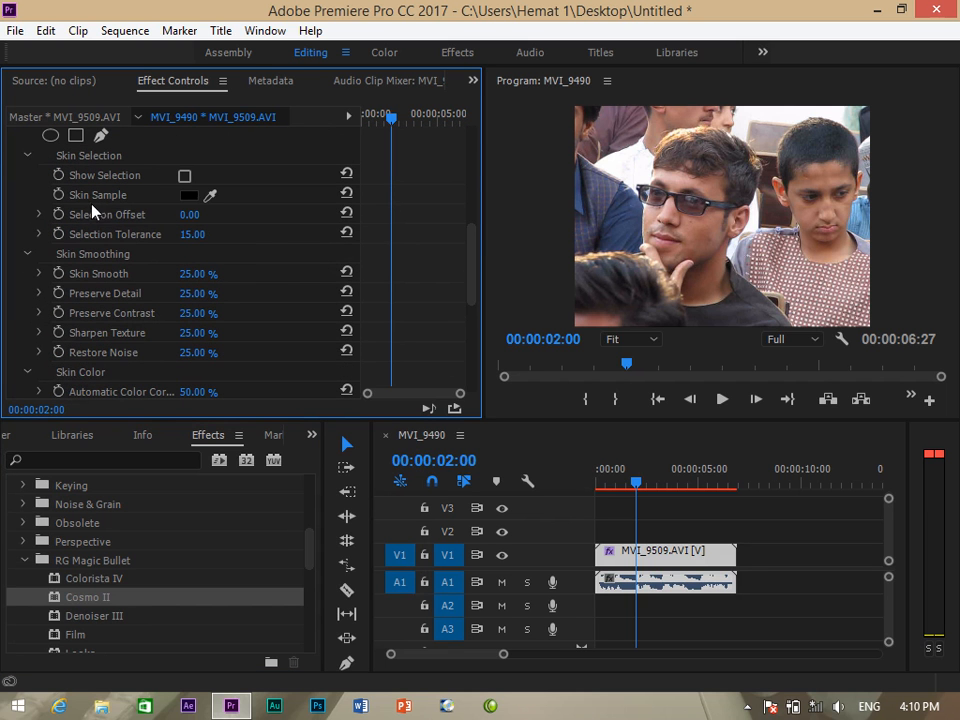
pyautogui.click(210, 195)
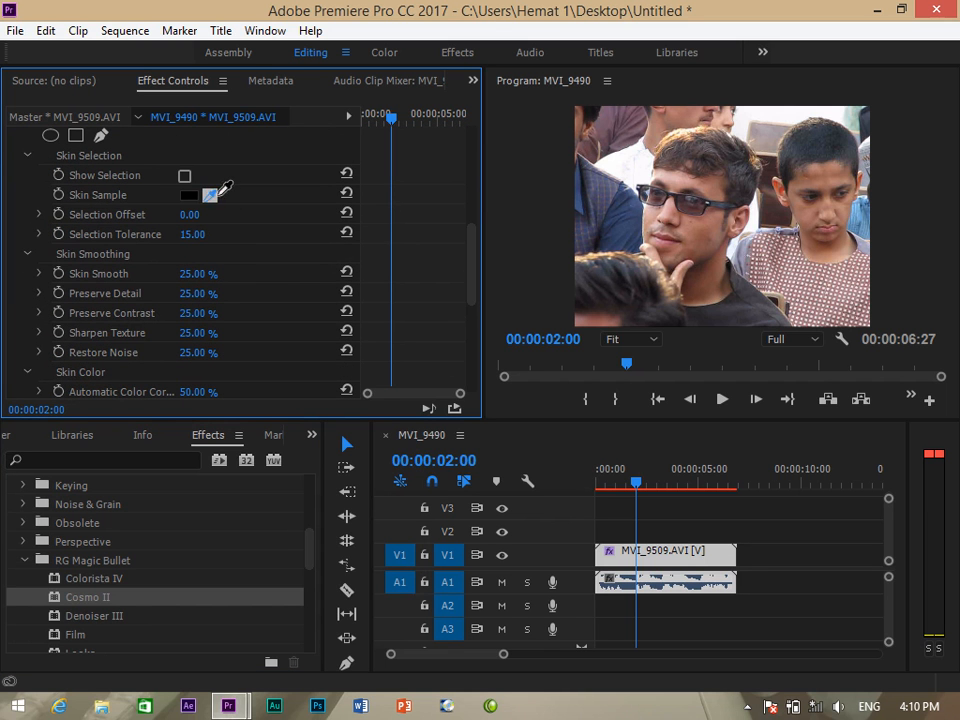
pyautogui.click(703, 228)
pyautogui.click(184, 177)
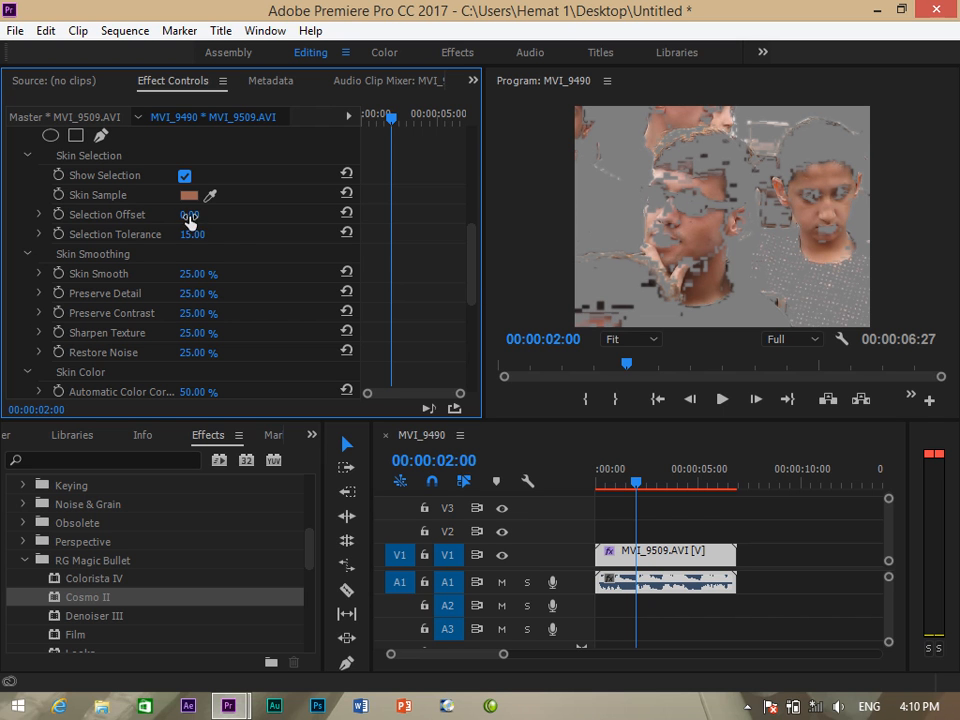
pyautogui.moveTo(189, 218); pyautogui.dragTo(222, 219)
pyautogui.click(204, 218)
pyautogui.click(259, 219)
pyautogui.moveTo(195, 219)
pyautogui.mouseDown()
pyautogui.moveTo(177, 219)
pyautogui.moveTo(213, 220)
pyautogui.moveTo(180, 219)
pyautogui.mouseUp()
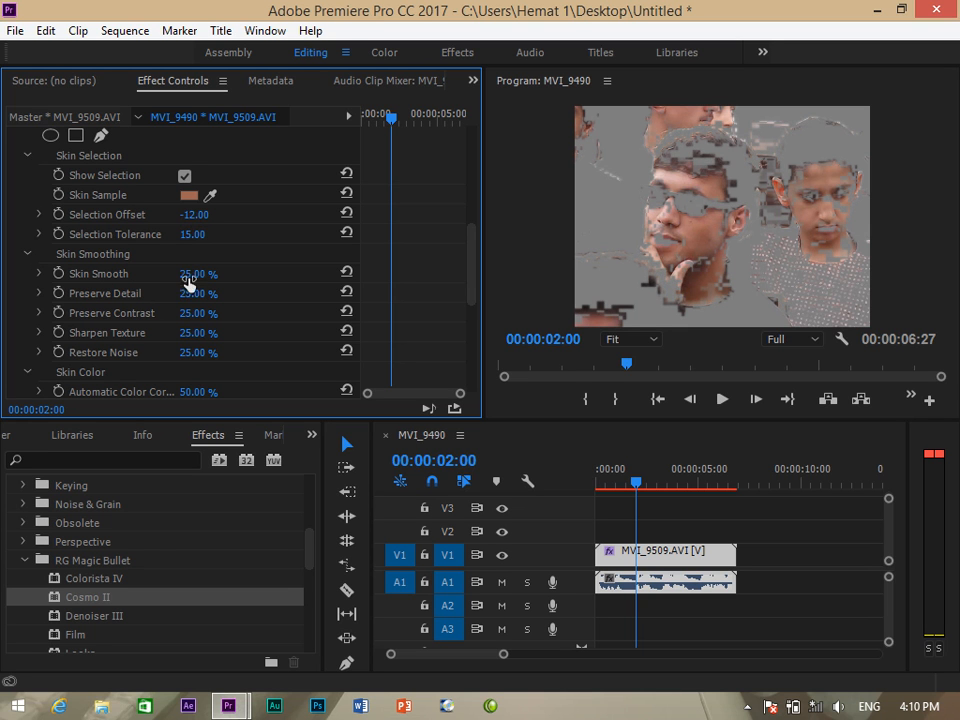
# Set Skin Smooth 90%, Preserve Detail 45%, Sharpen Texture 55%, and turn Show Selection off.
pyautogui.moveTo(187, 281); pyautogui.dragTo(261, 270)
pyautogui.click(187, 275)
pyautogui.write('90')
pyautogui.press('Return')
pyautogui.moveTo(207, 298); pyautogui.dragTo(222, 297)
pyautogui.moveTo(198, 333); pyautogui.dragTo(315, 356)
pyautogui.click(184, 177)
# Play MVI_9509 from its very first frame and stop.
pyautogui.click(625, 484)
pyautogui.moveTo(628, 487); pyautogui.dragTo(598, 486)
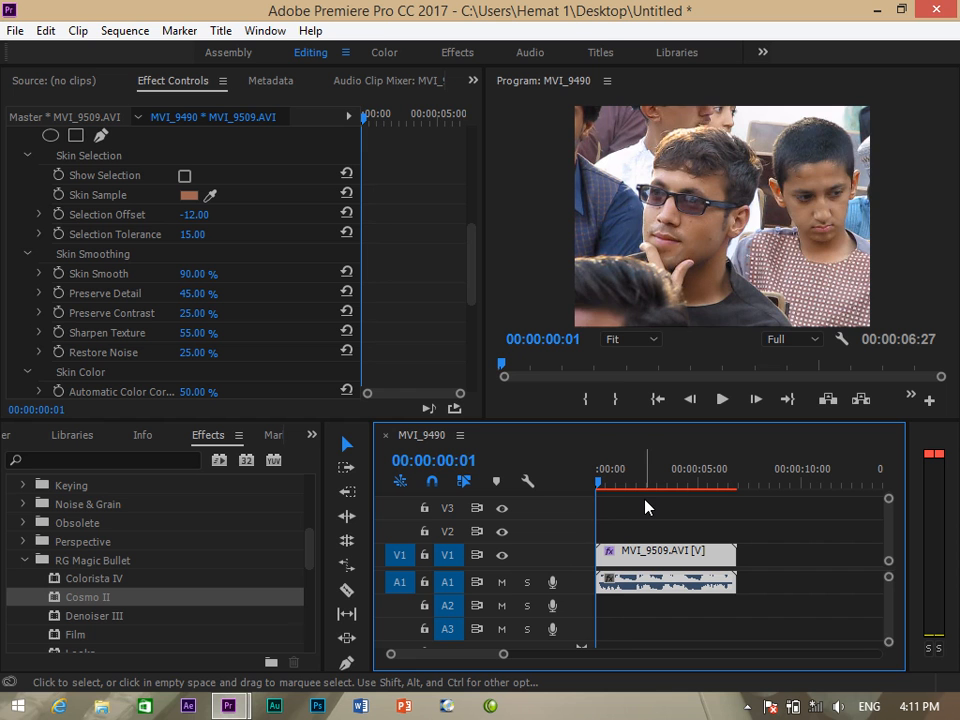
pyautogui.press('space')
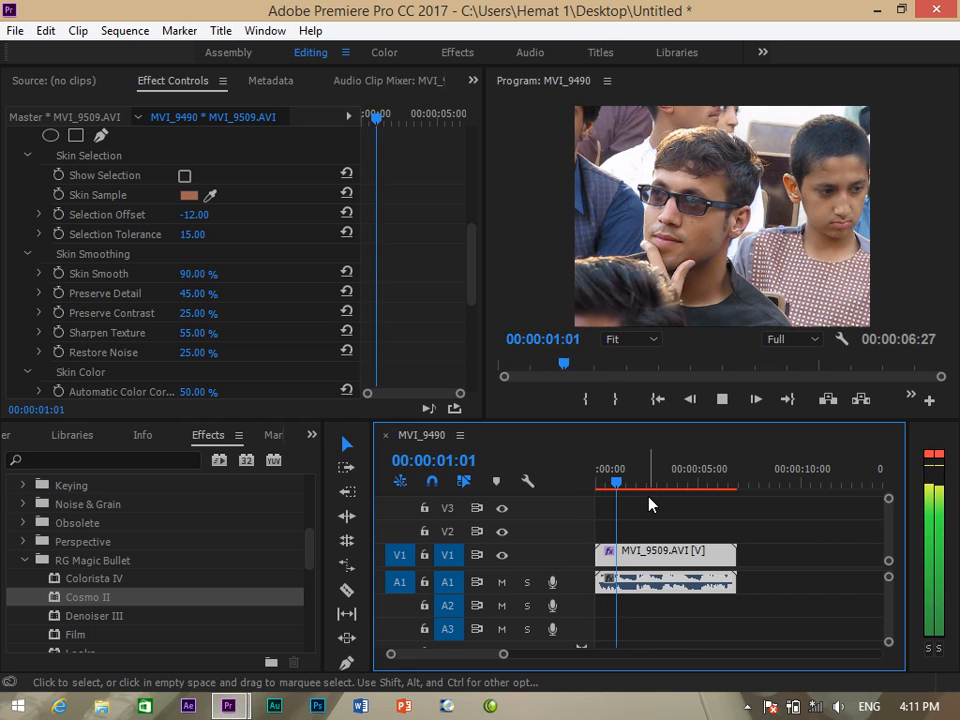
pyautogui.press('space')
# Switch the Cosmo II effect off in Effect Controls for a before/after comparison.
pyautogui.moveTo(470, 263); pyautogui.dragTo(472, 205)
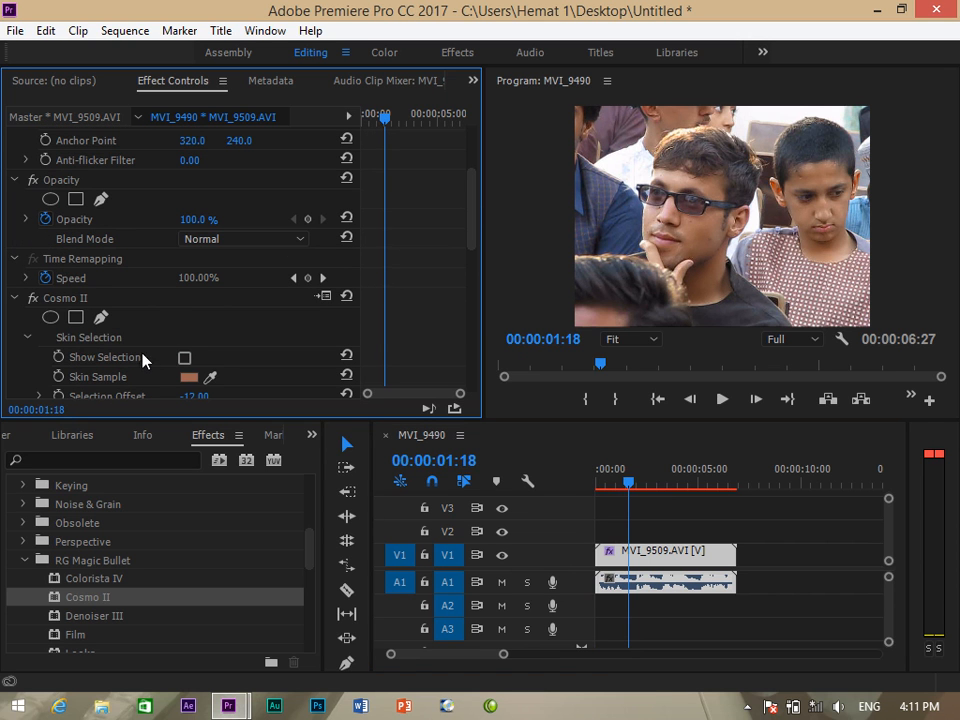
pyautogui.click(32, 298)
pyautogui.click(34, 299)
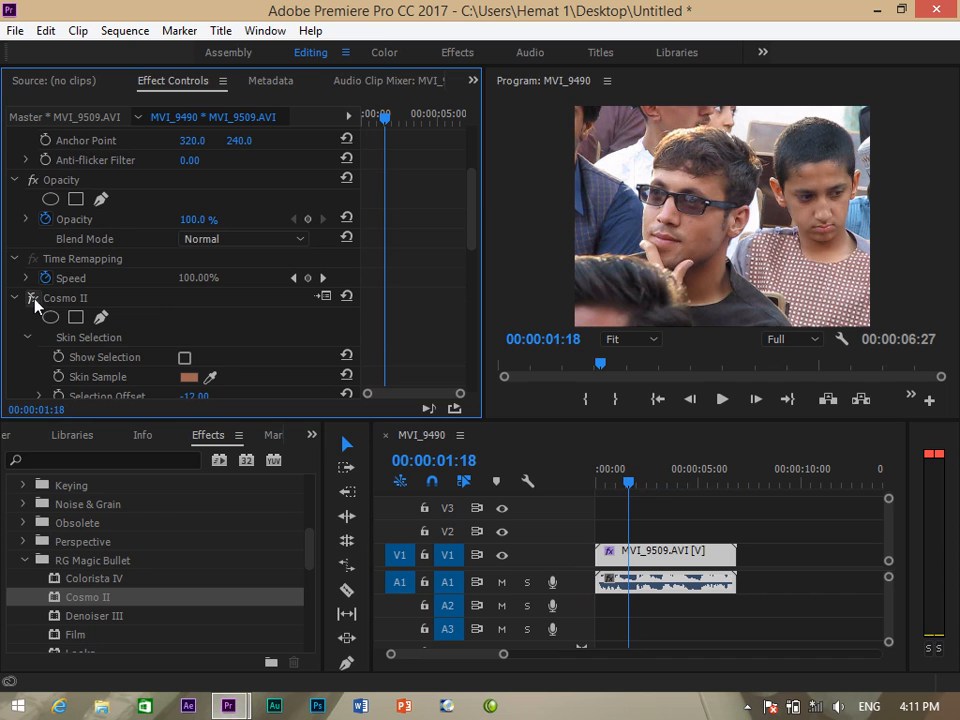
# Set the Program monitor zoom to 75%, then to 100%.
pyautogui.click(646, 340)
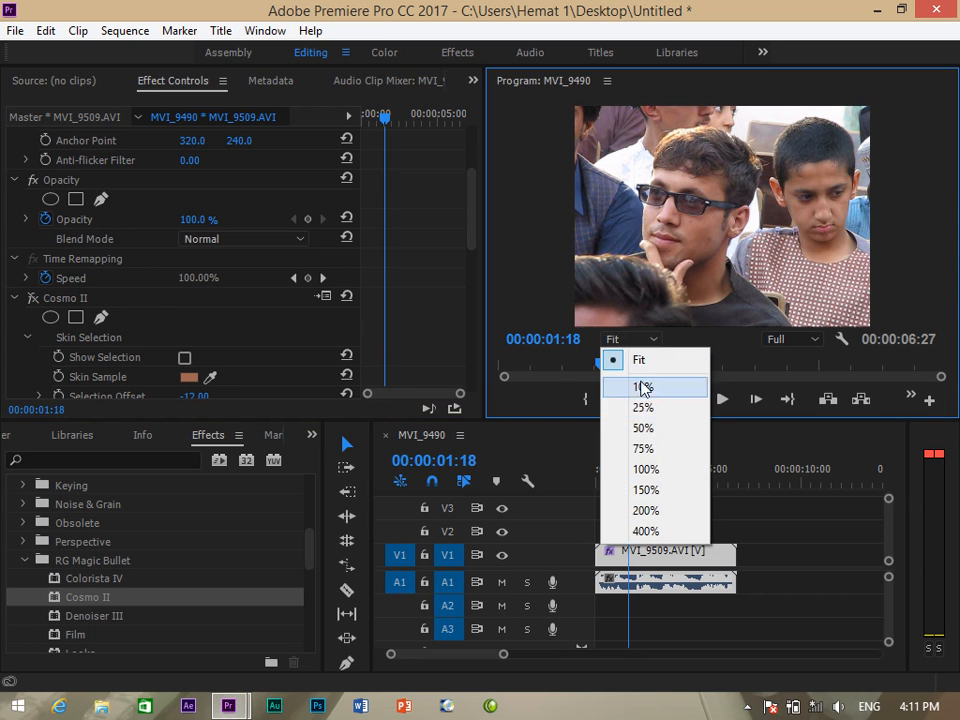
pyautogui.click(643, 448)
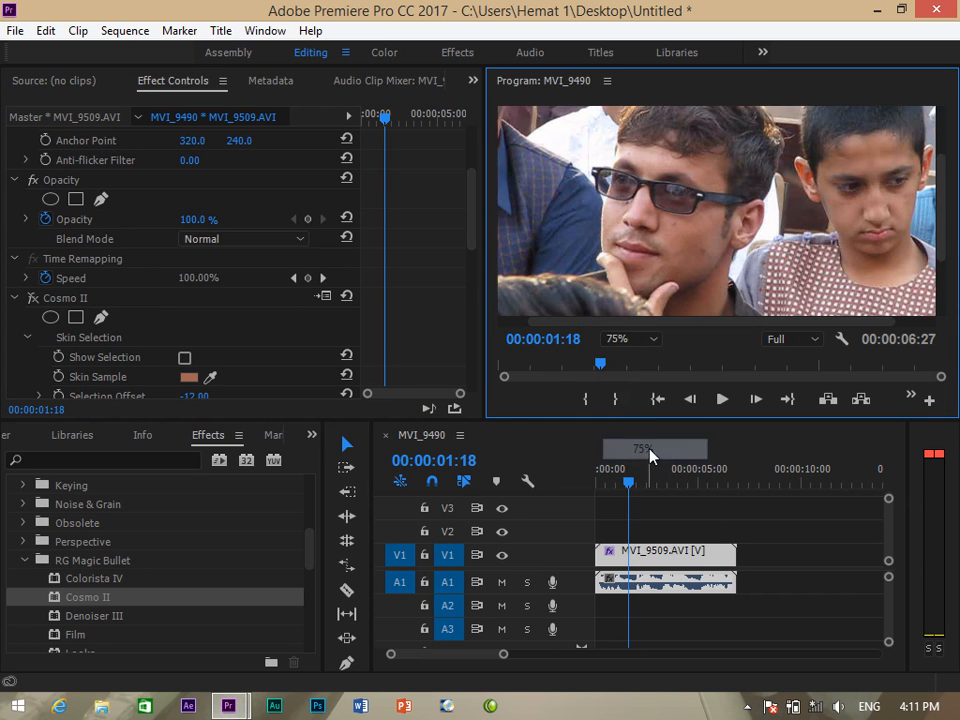
pyautogui.click(647, 340)
pyautogui.click(647, 467)
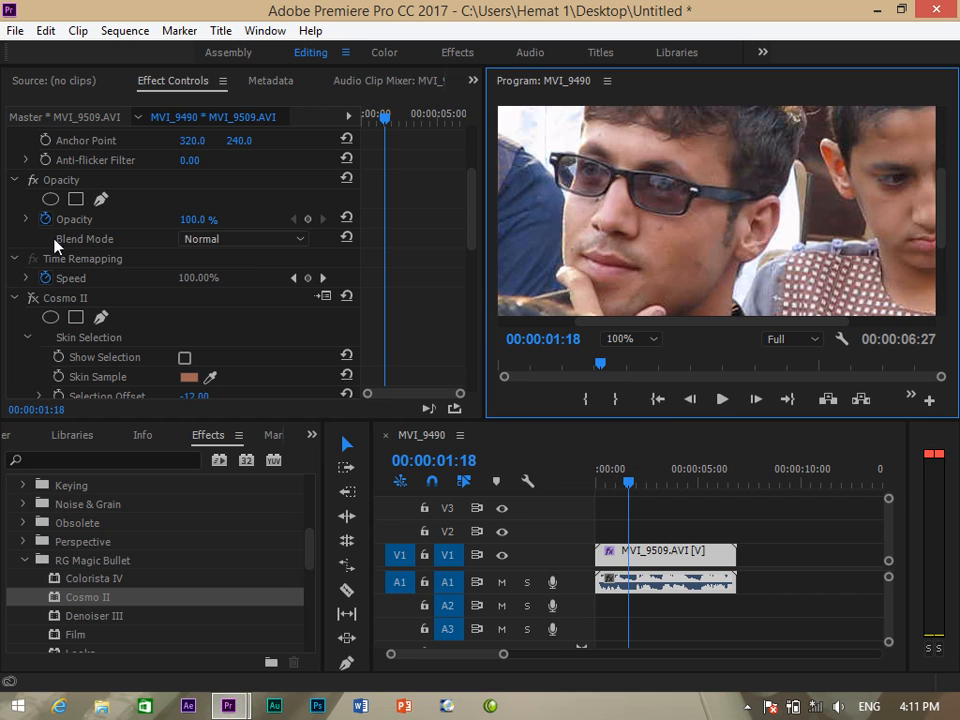
# Toggle Cosmo II off and back on to compare the face, leaving it enabled.
pyautogui.click(36, 302)
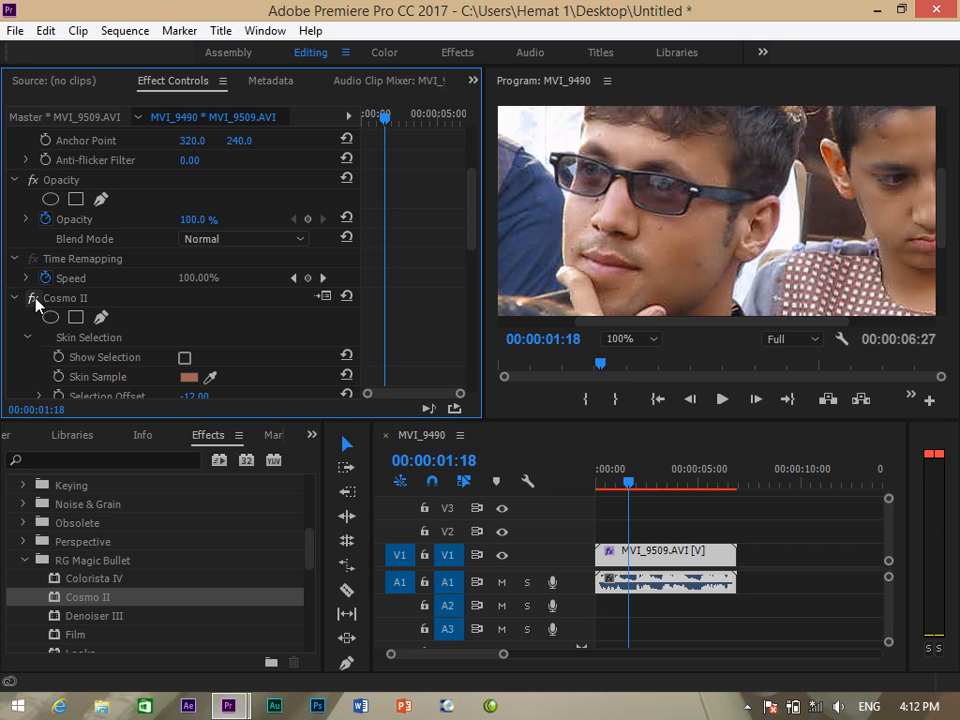
pyautogui.click(35, 299)
pyautogui.click(35, 299)
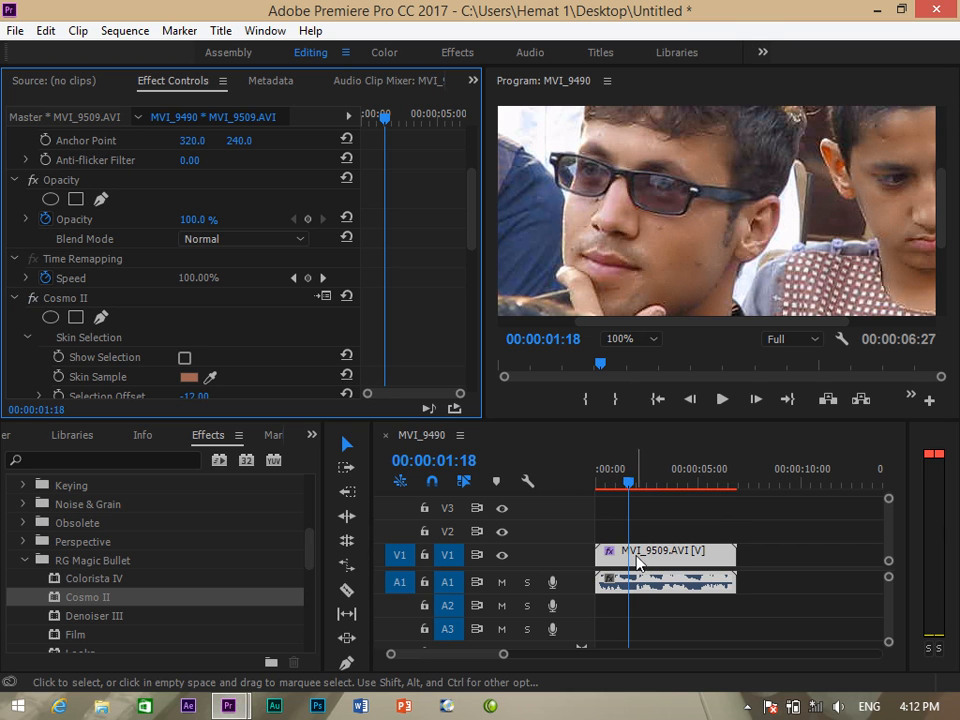
pyautogui.click(676, 550)
# Delete the clip from the timeline and bring up the Project panel.
pyautogui.press('Delete')
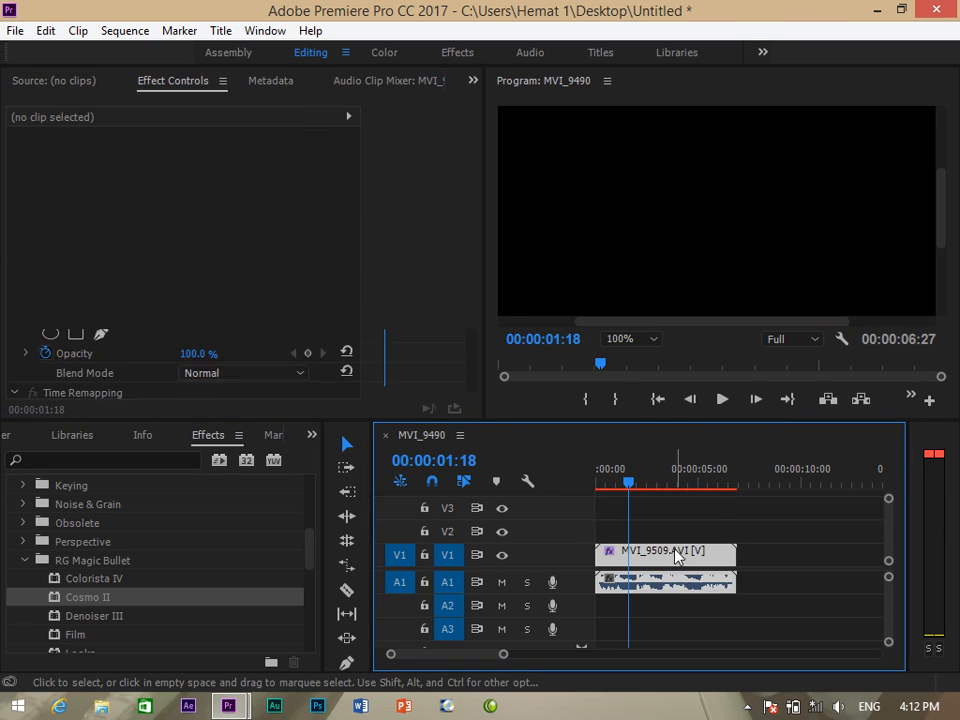
pyautogui.click(311, 436)
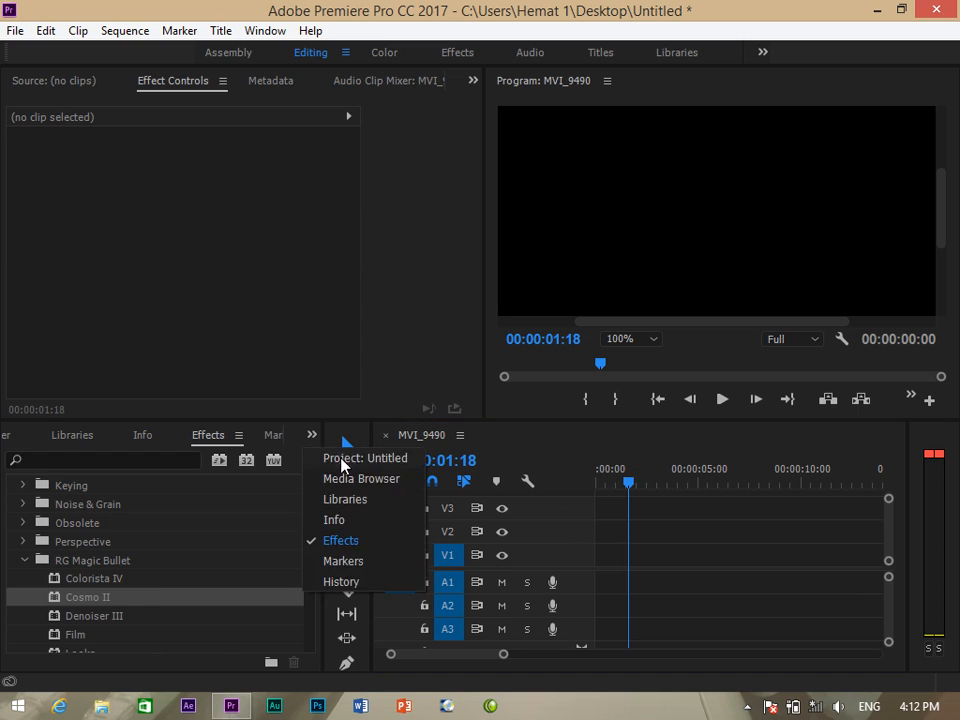
pyautogui.click(343, 459)
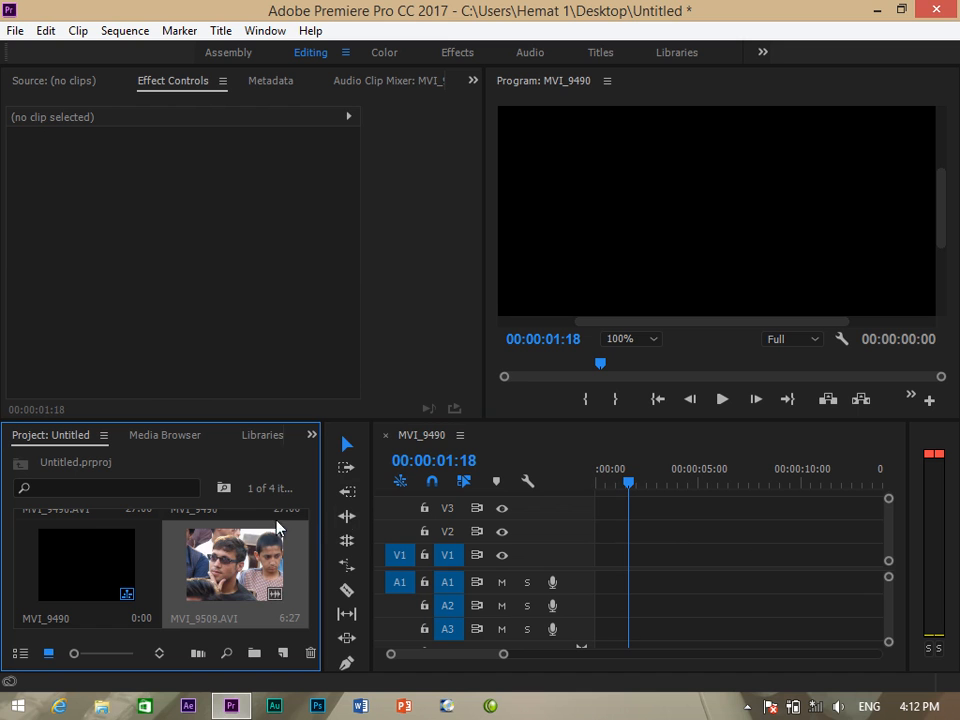
# Delete MVI_9509, both MVI_9490 items and the last clip until the project is empty.
pyautogui.press('Delete')
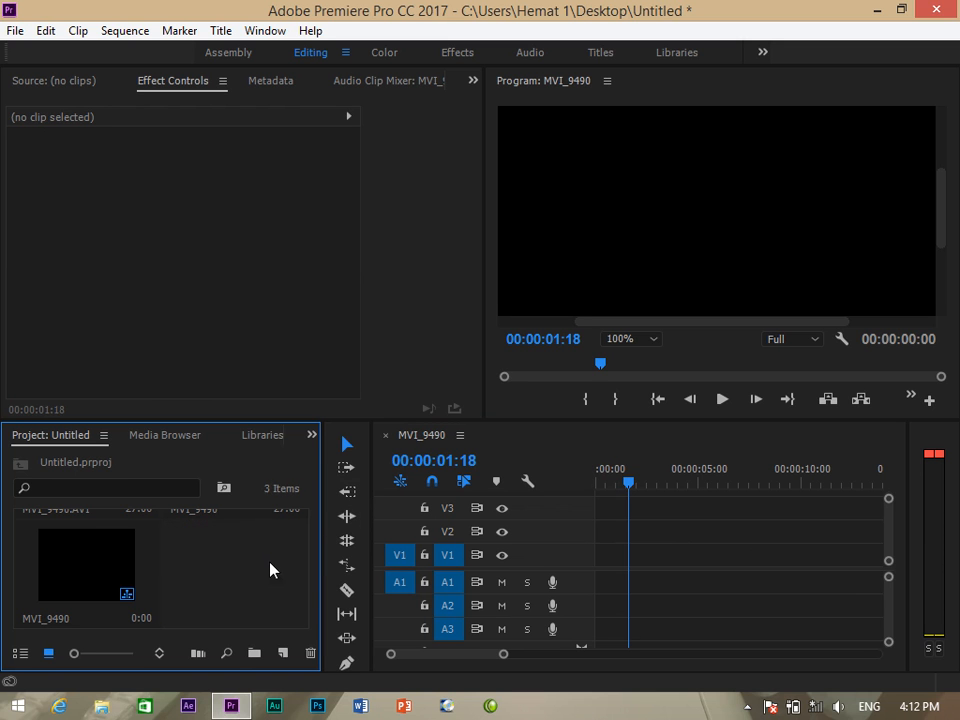
pyautogui.click(107, 564)
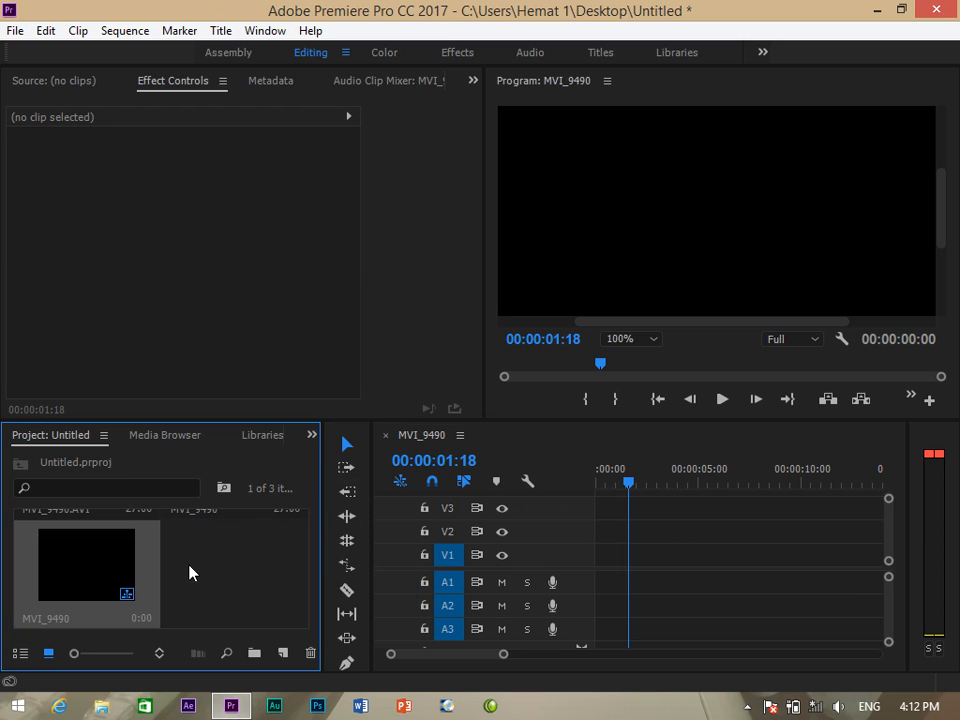
pyautogui.press('Delete')
pyautogui.click(250, 562)
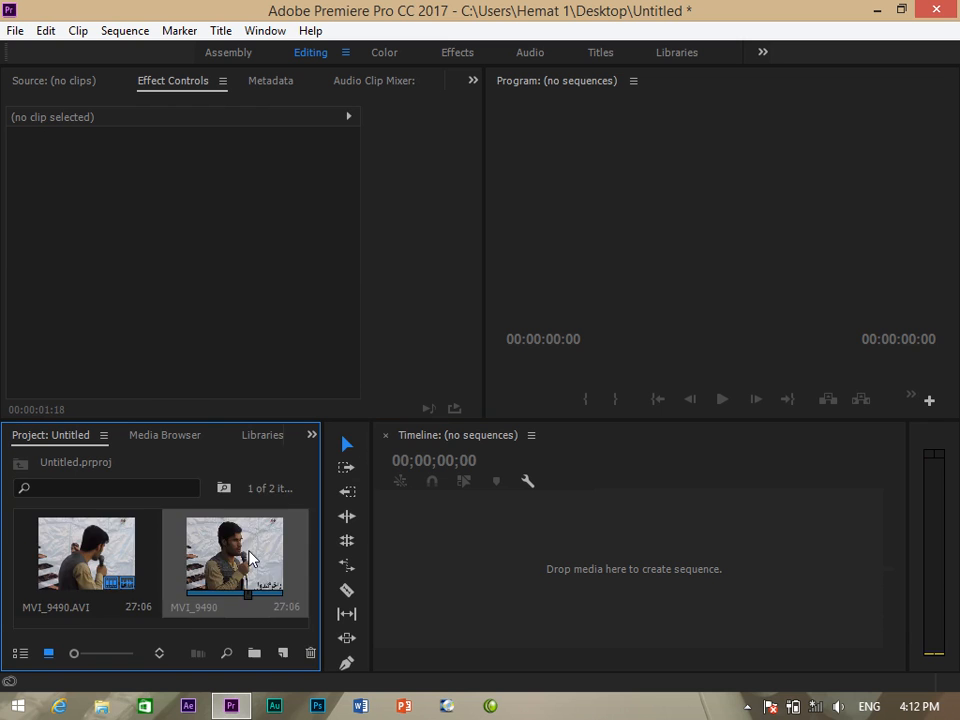
pyautogui.press('Delete')
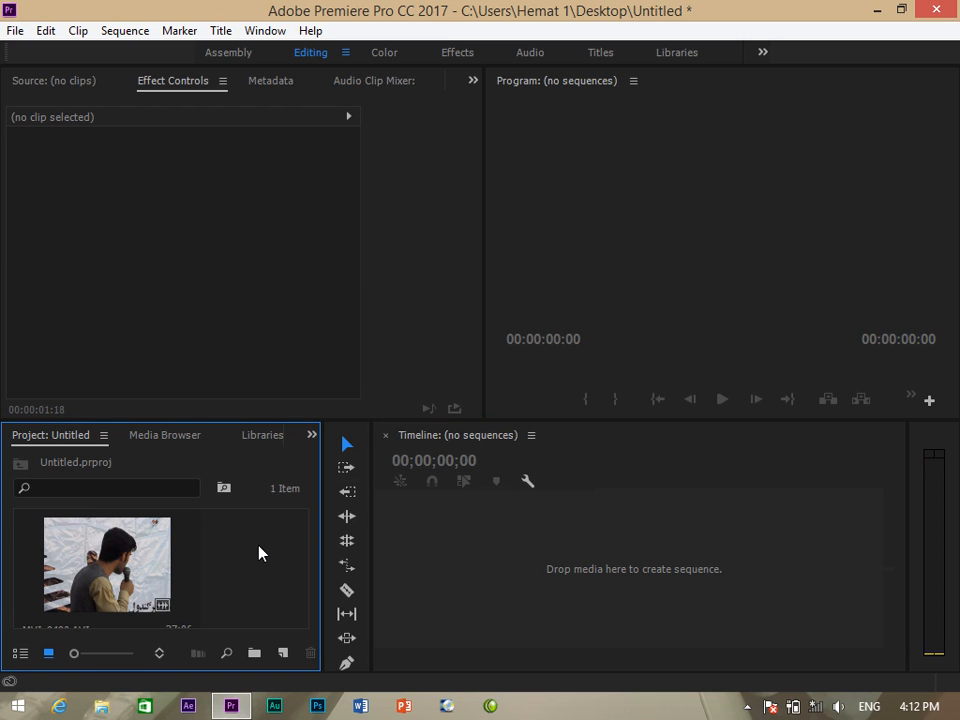
pyautogui.click(140, 553)
pyautogui.press('Delete')
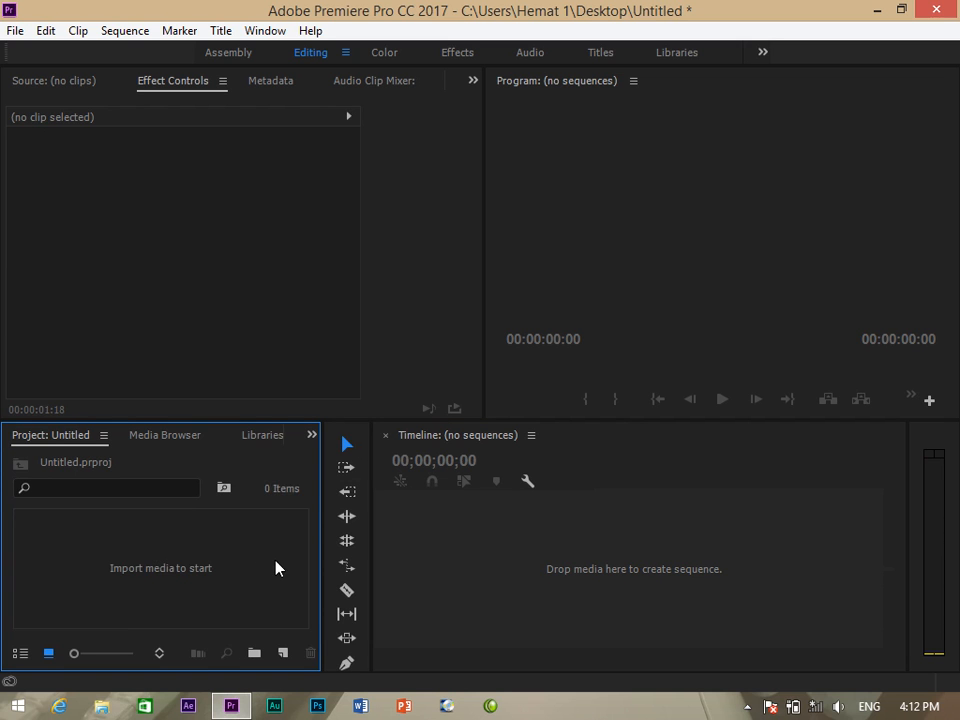
pyautogui.doubleClick(280, 568)
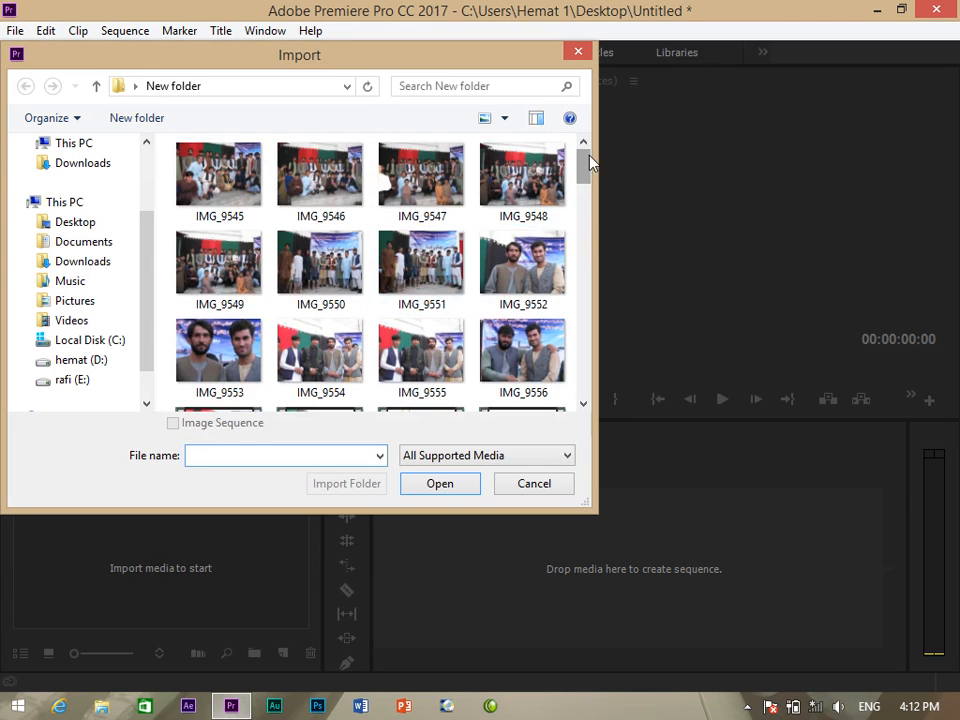
# Import MVI_9498 and drag it onto the timeline to create an MVI_9498 sequence.
pyautogui.moveTo(590, 163); pyautogui.dragTo(588, 260)
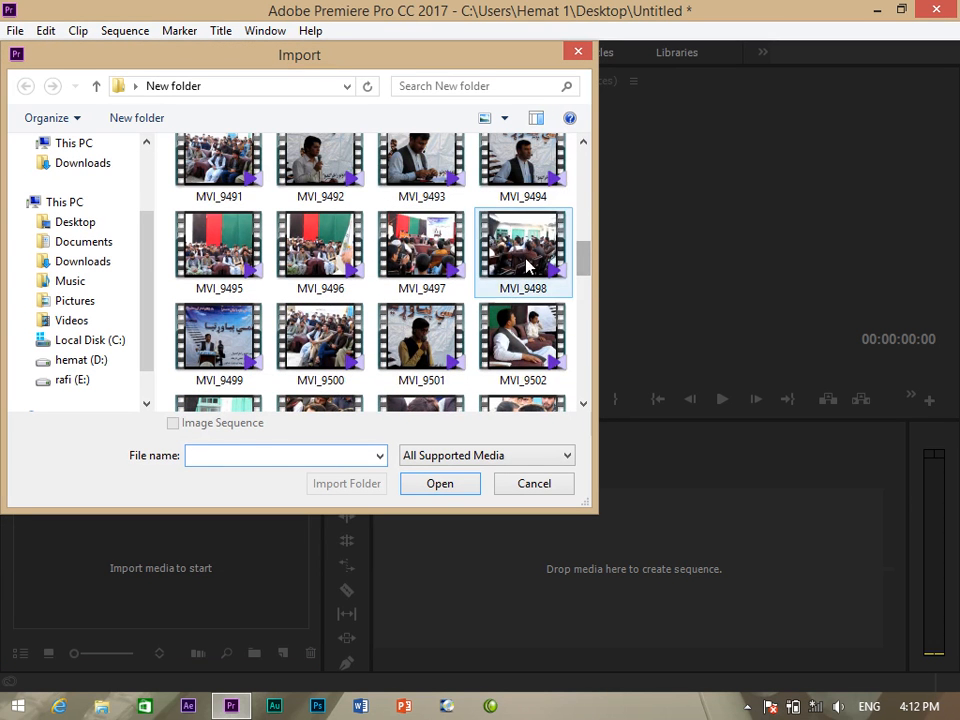
pyautogui.click(527, 265)
pyautogui.click(446, 487)
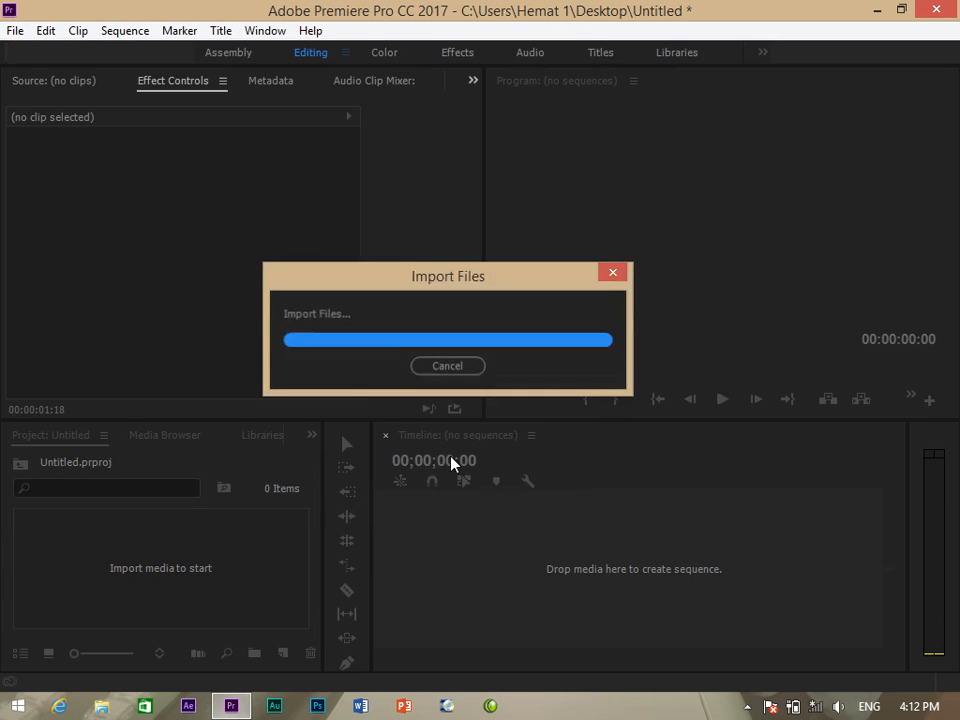
pyautogui.moveTo(103, 577); pyautogui.dragTo(563, 550)
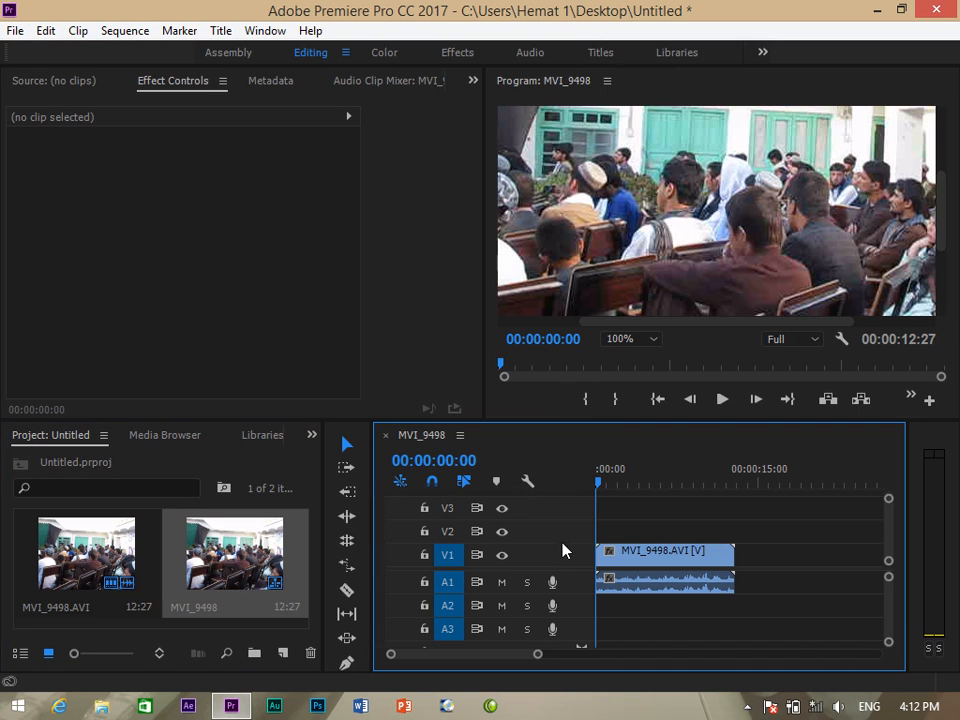
# Check the preview at 200% magnification, then return it to Fit.
pyautogui.click(656, 341)
pyautogui.click(658, 358)
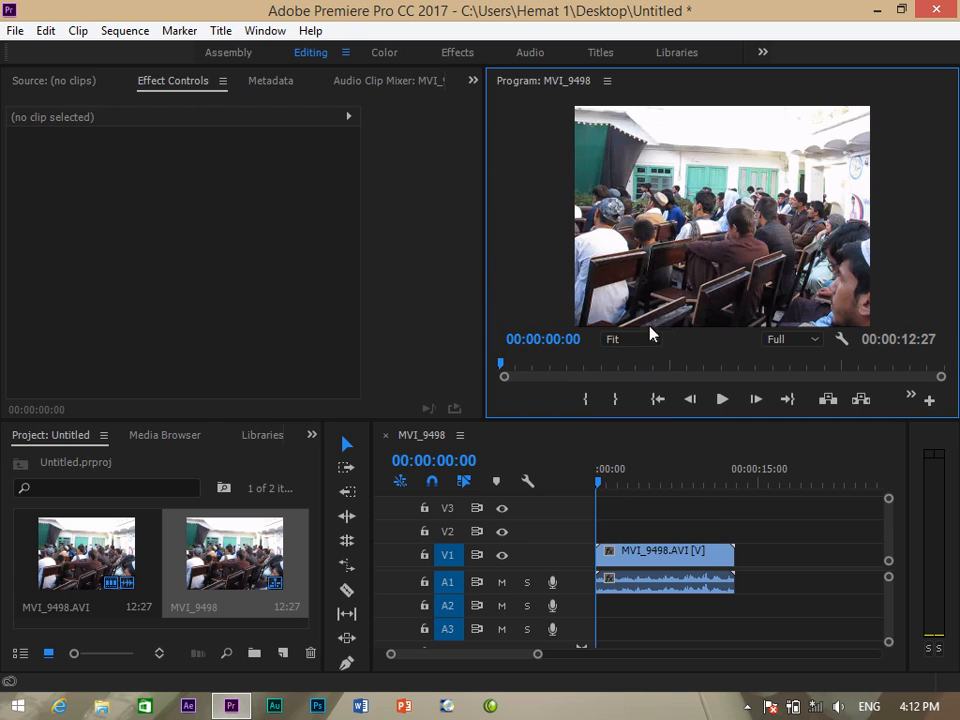
pyautogui.click(654, 342)
pyautogui.click(646, 510)
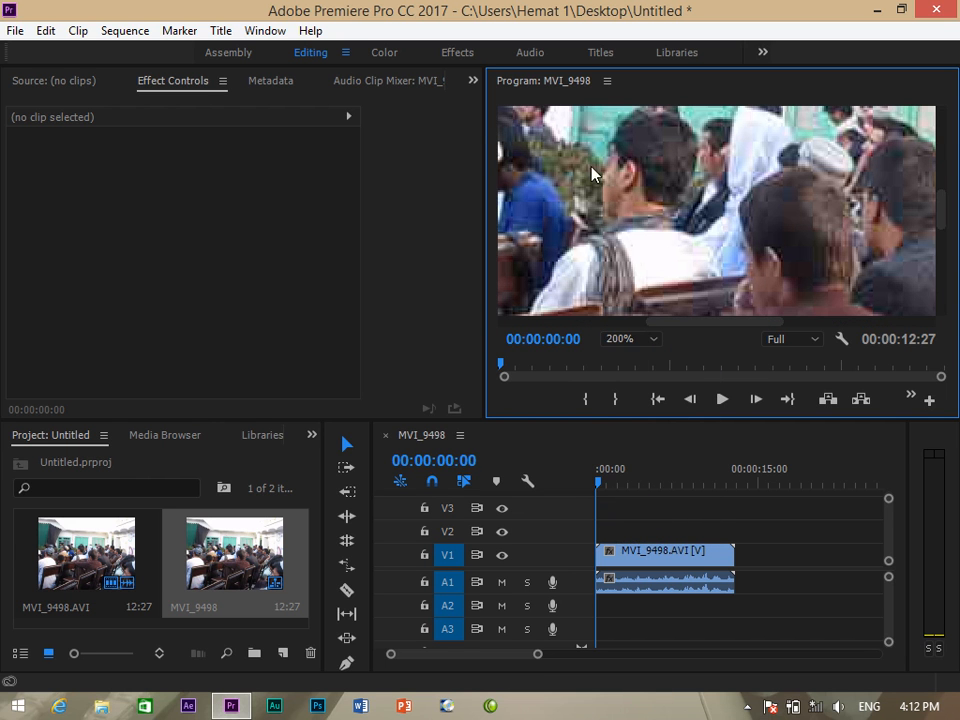
pyautogui.click(654, 339)
pyautogui.click(639, 360)
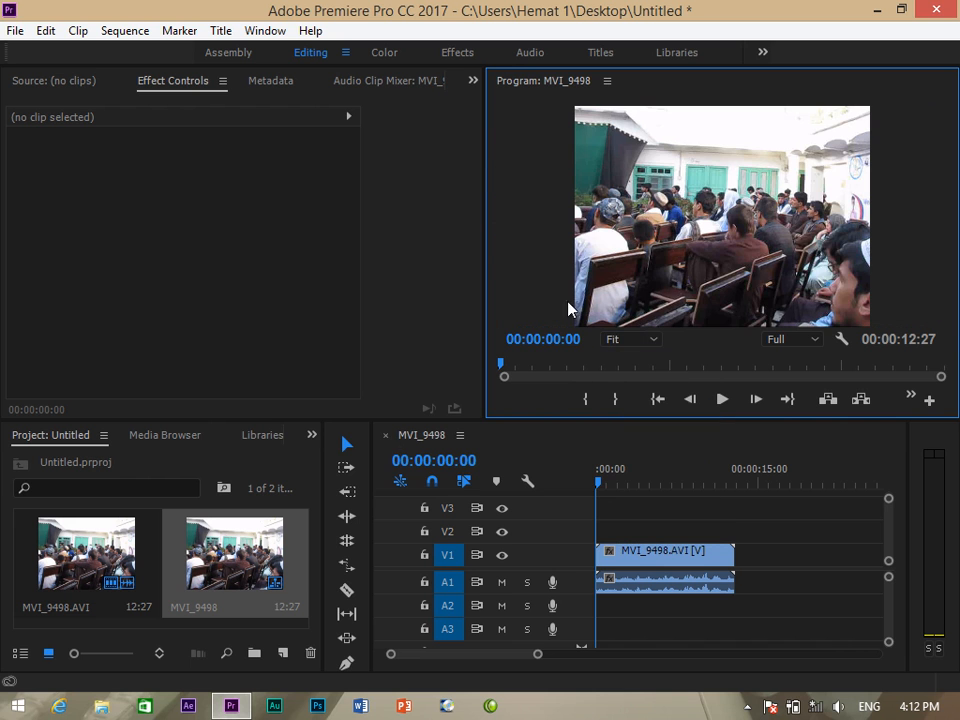
pyautogui.click(312, 435)
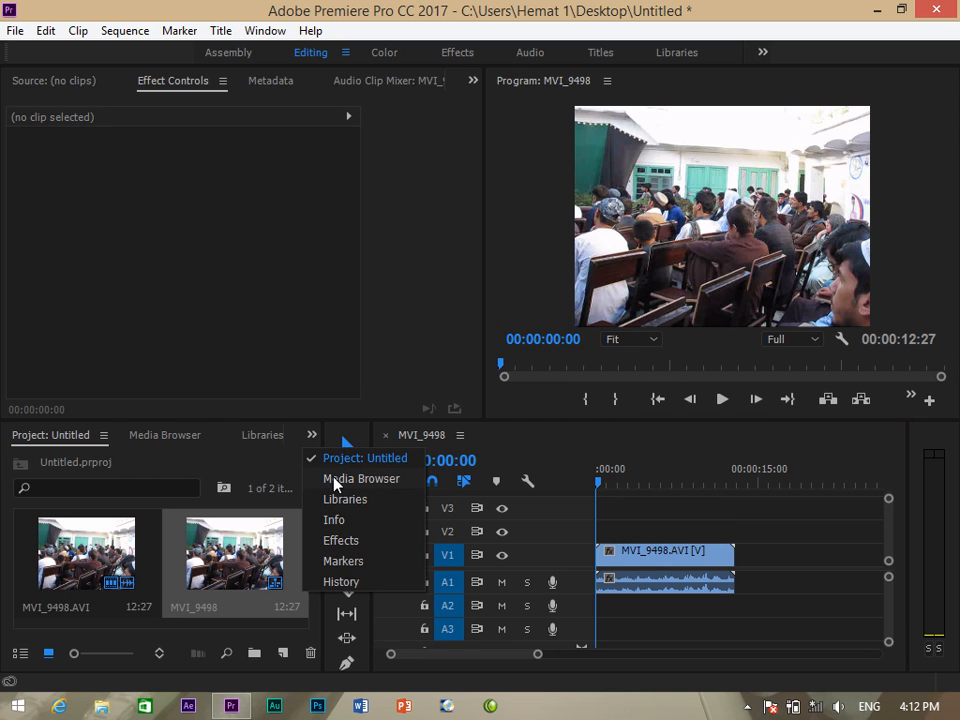
# Apply RG Magic Bullet's Colorista IV to the MVI_9498 clip and scroll to its settings.
pyautogui.click(352, 542)
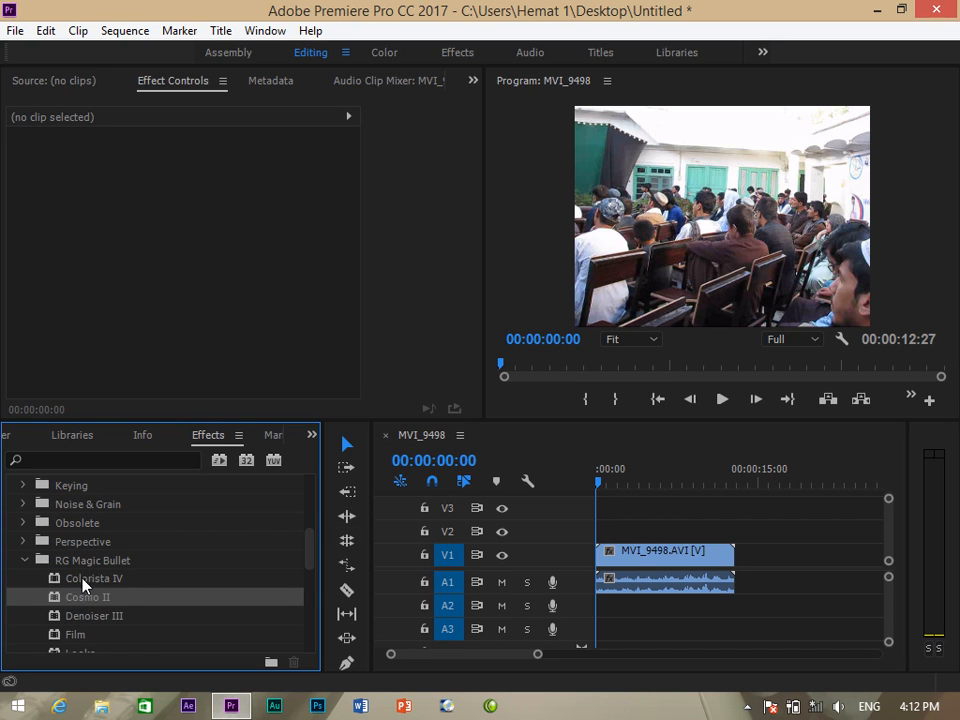
pyautogui.moveTo(70, 583); pyautogui.dragTo(630, 560)
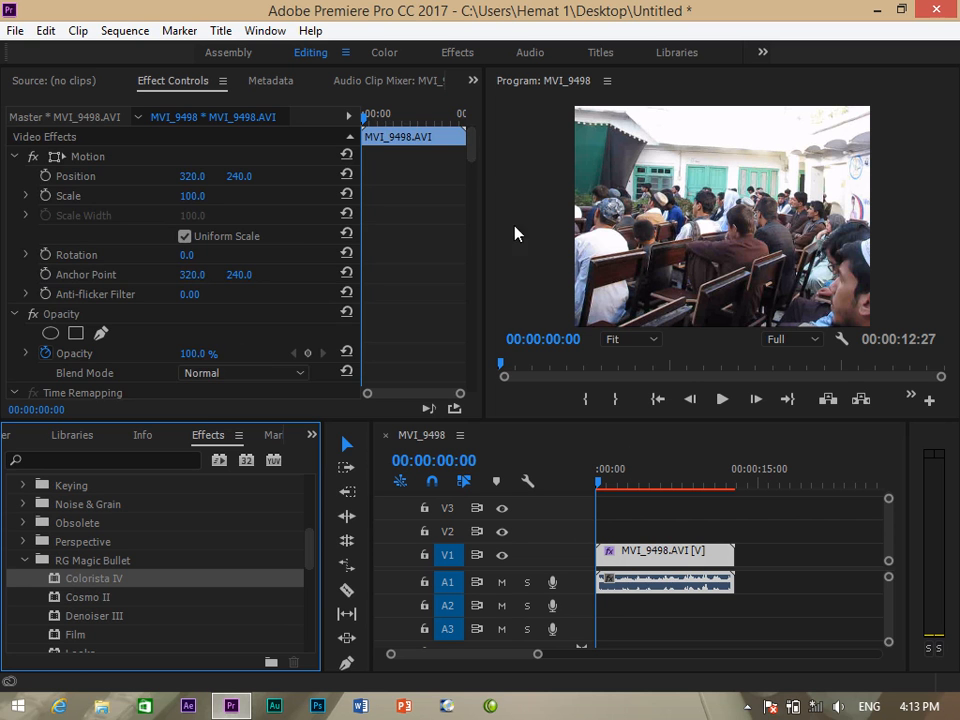
pyautogui.moveTo(471, 161); pyautogui.dragTo(472, 193)
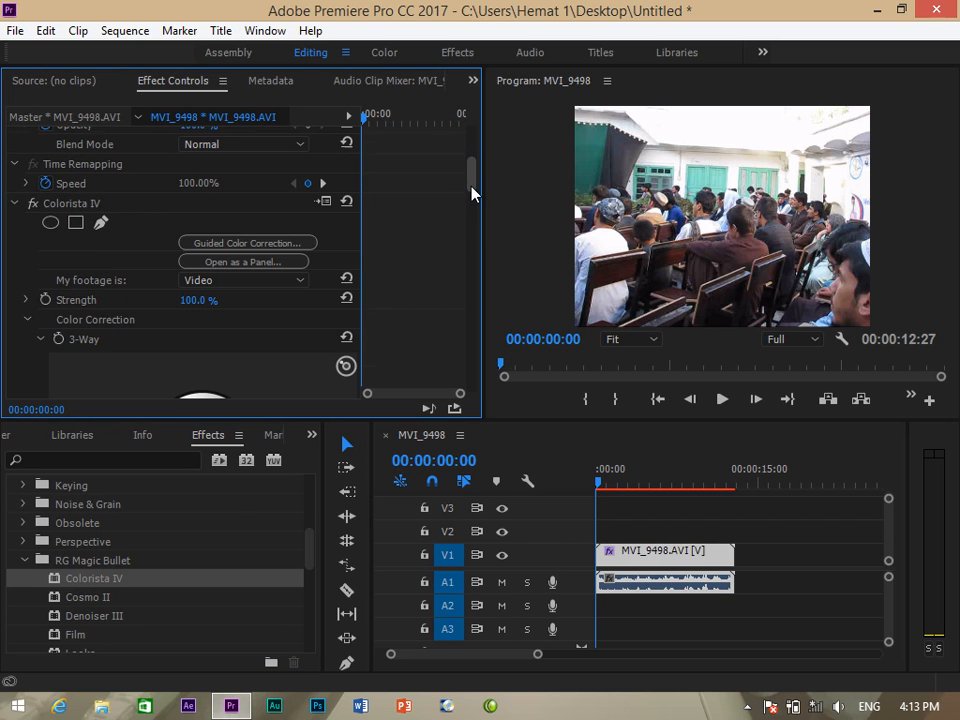
# Launch Colorista IV's Guided Color Correction and continue past its intro screen.
pyautogui.click(258, 245)
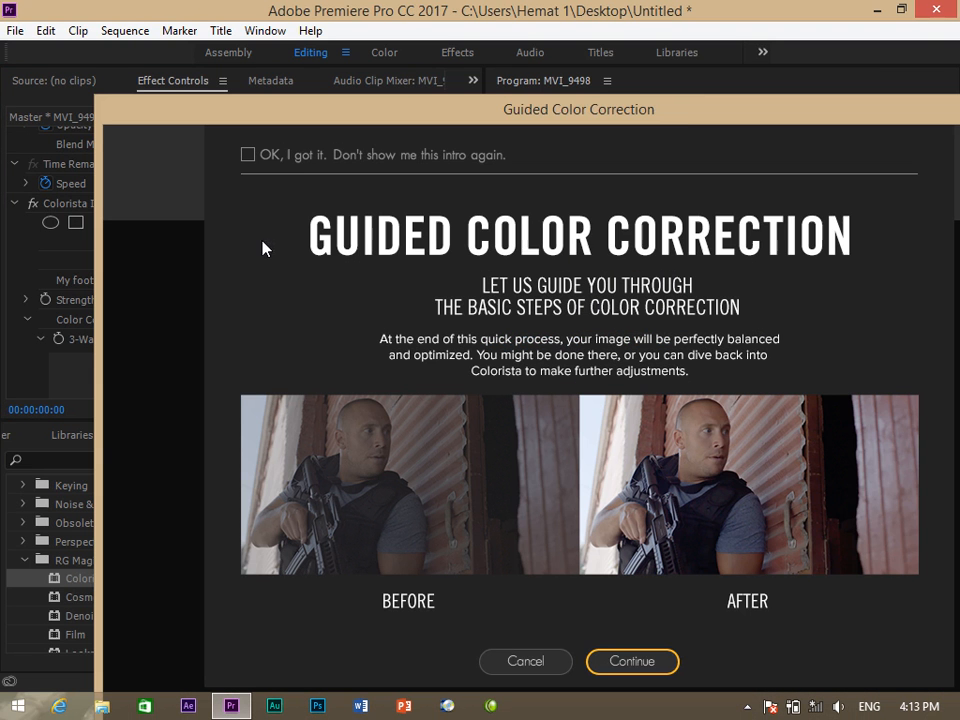
pyautogui.moveTo(658, 114); pyautogui.dragTo(401, 24)
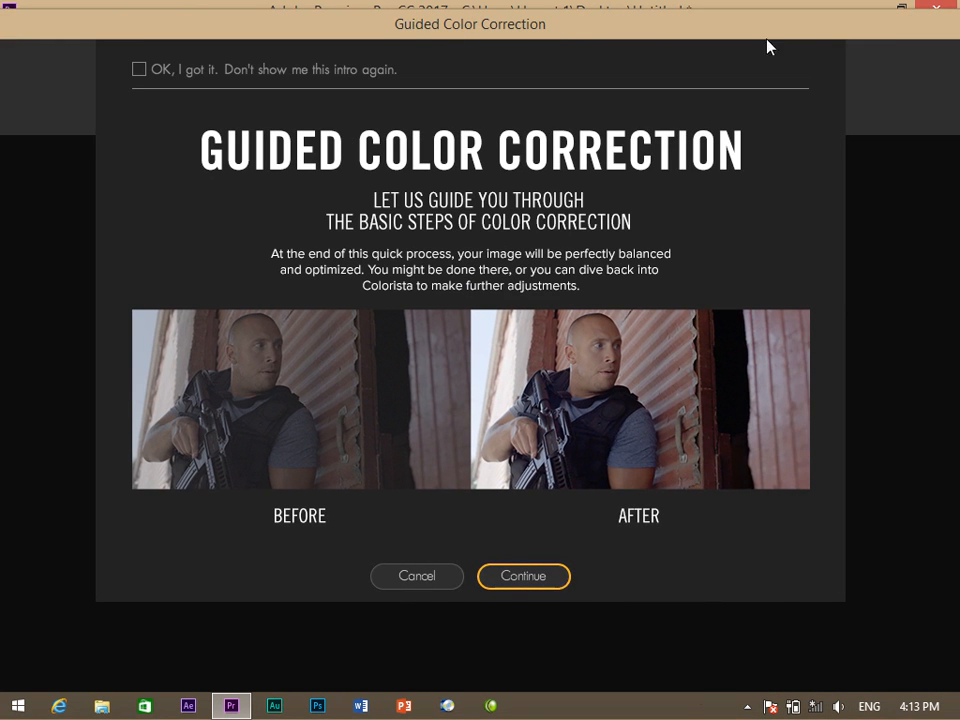
pyautogui.moveTo(791, 36); pyautogui.dragTo(623, 73)
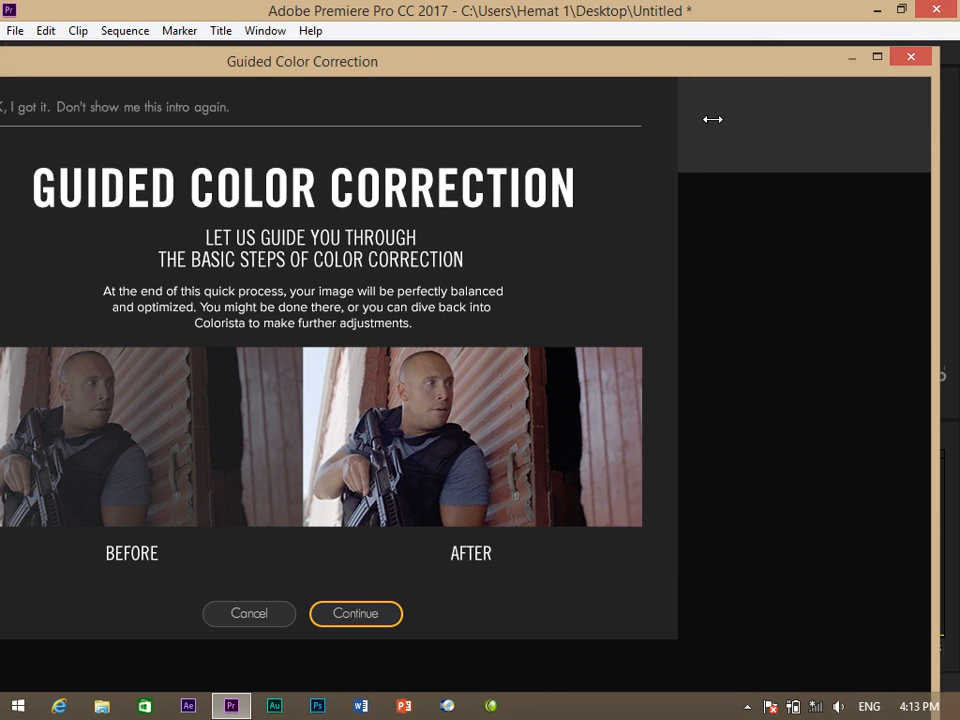
pyautogui.moveTo(604, 64); pyautogui.dragTo(710, 1)
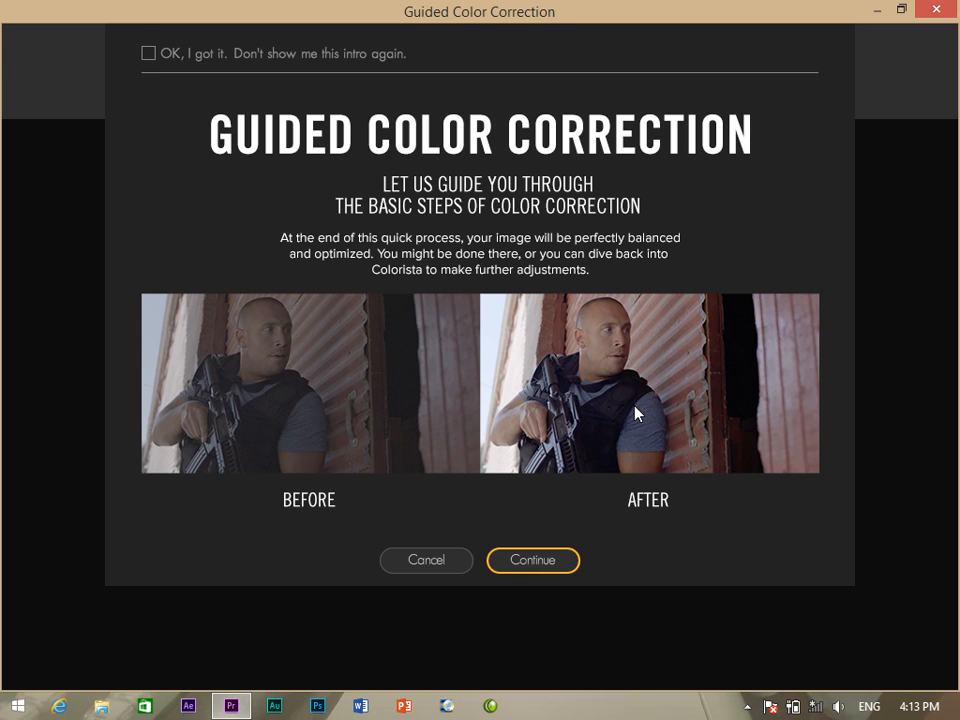
pyautogui.click(533, 562)
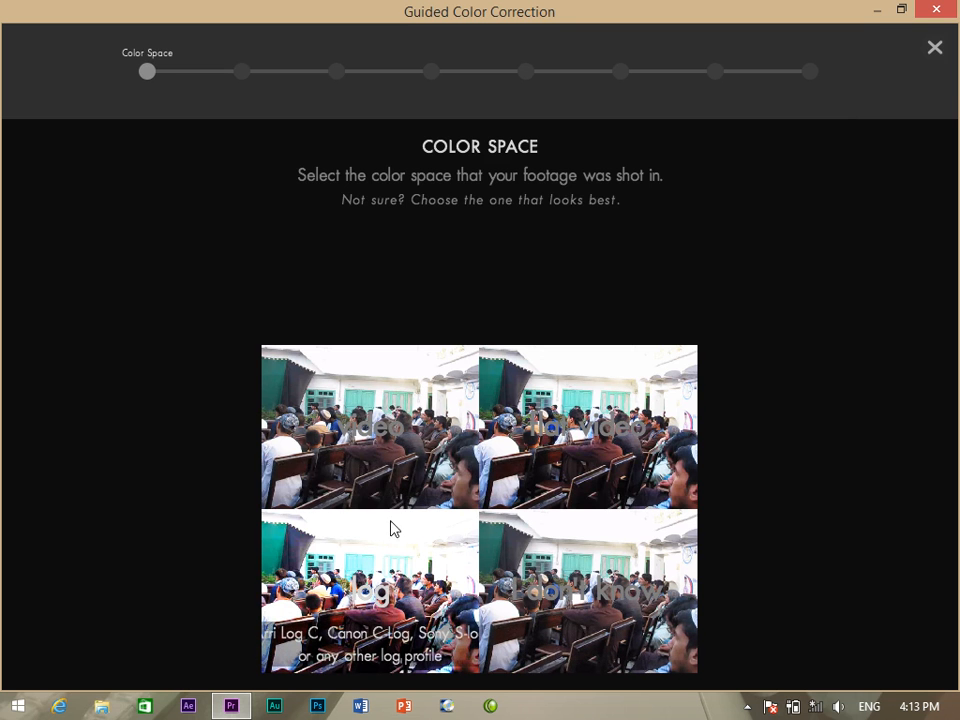
# Mark the footage as flat video, set the black point, and raise the white point slightly.
pyautogui.click(556, 402)
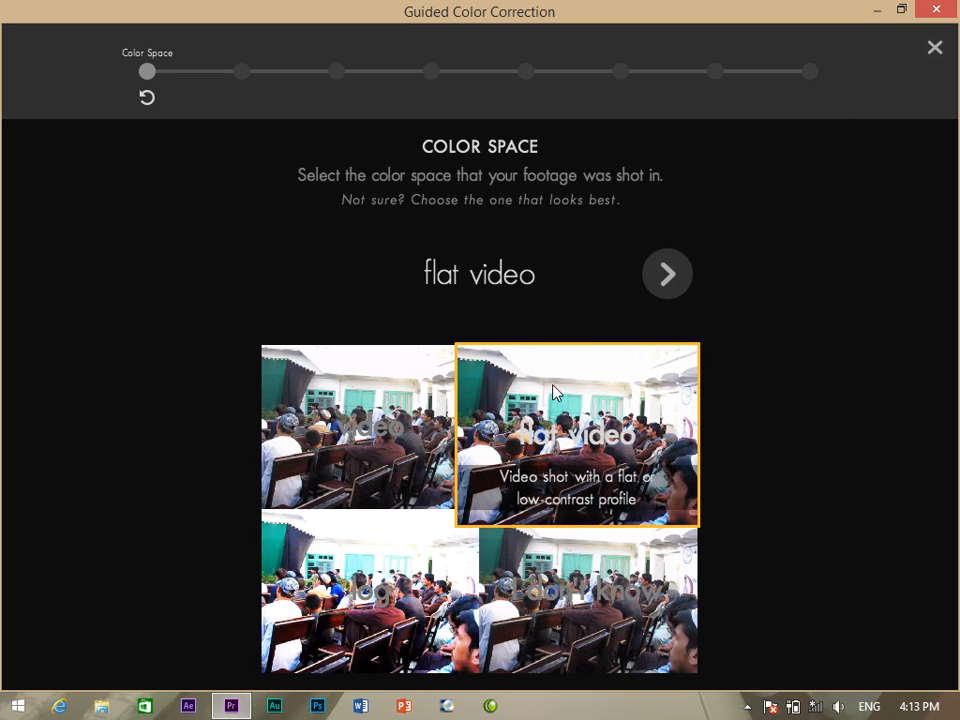
pyautogui.click(668, 274)
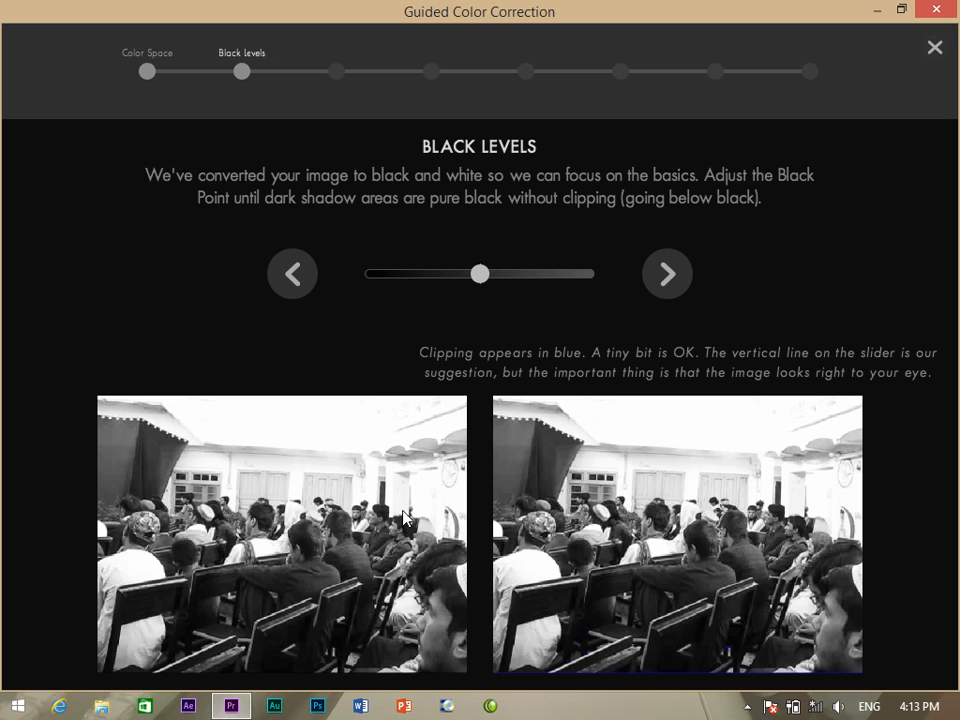
pyautogui.moveTo(481, 278); pyautogui.dragTo(502, 274)
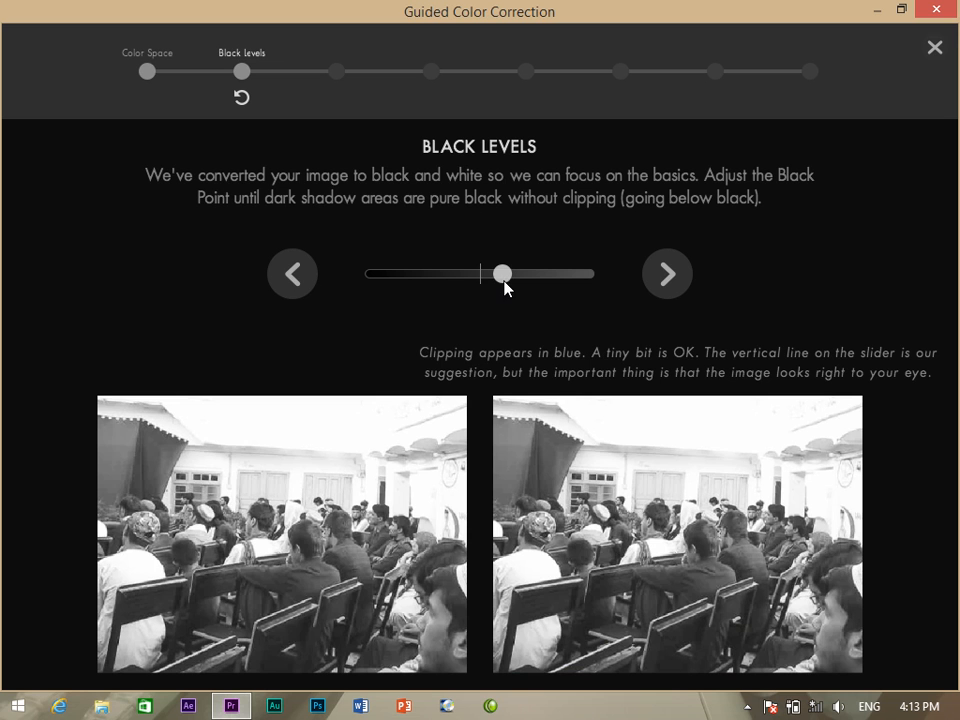
pyautogui.moveTo(504, 281); pyautogui.dragTo(492, 278)
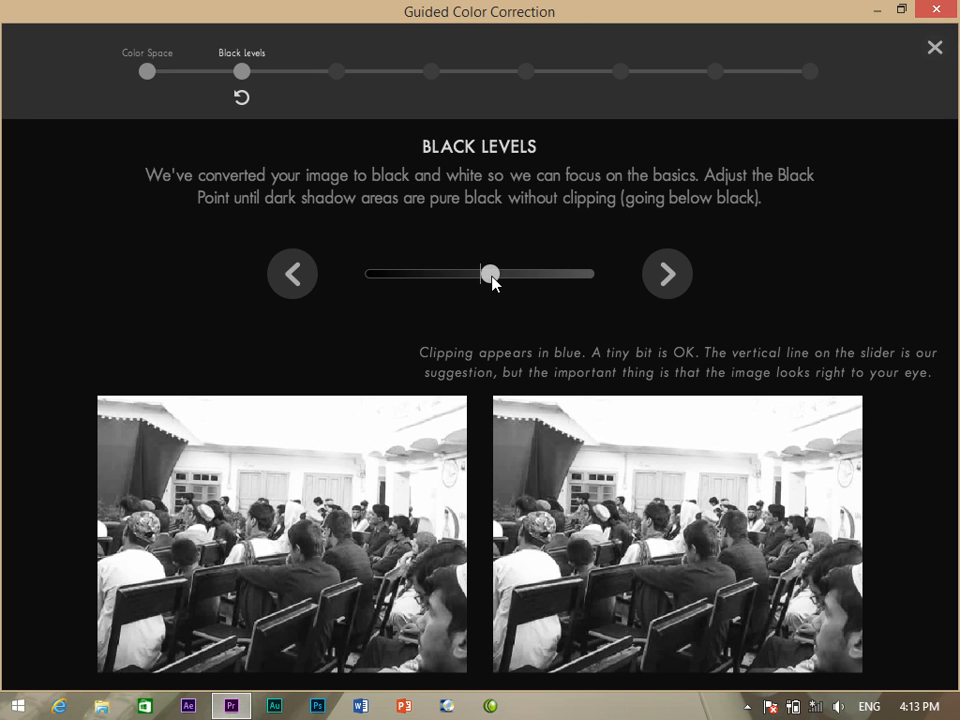
pyautogui.click(678, 280)
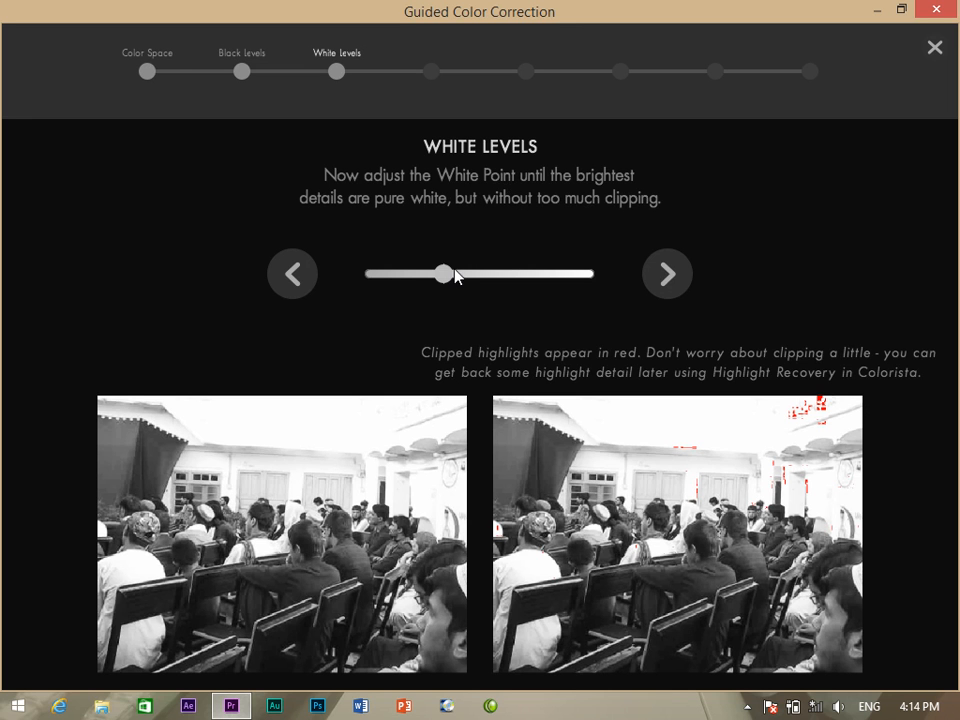
pyautogui.moveTo(446, 276)
pyautogui.mouseDown()
pyautogui.moveTo(463, 277)
pyautogui.moveTo(442, 268)
pyautogui.mouseUp()
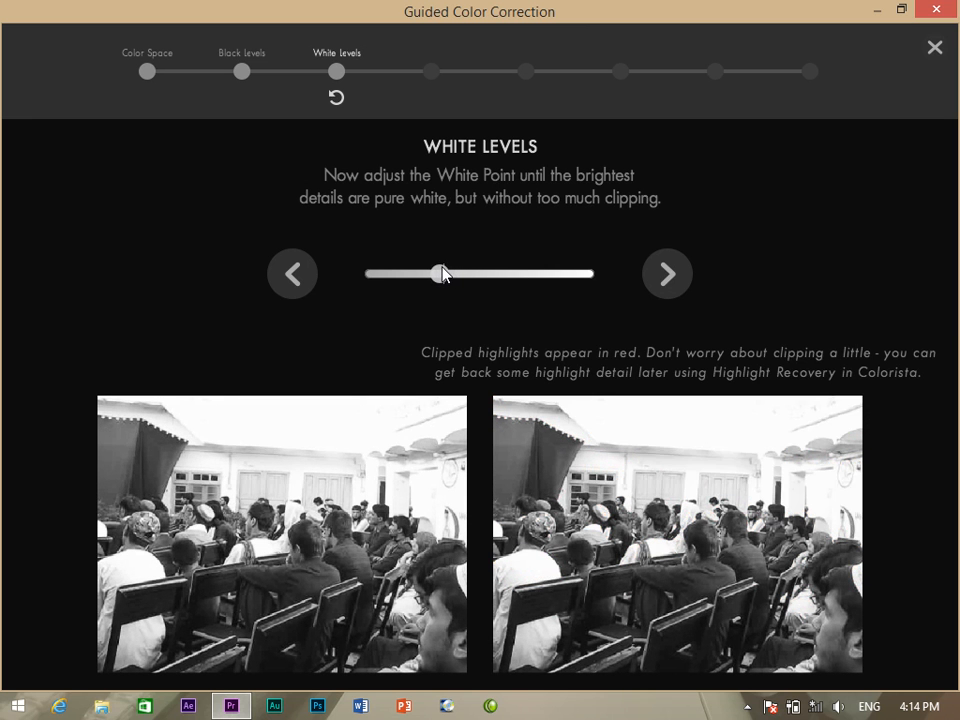
pyautogui.click(668, 274)
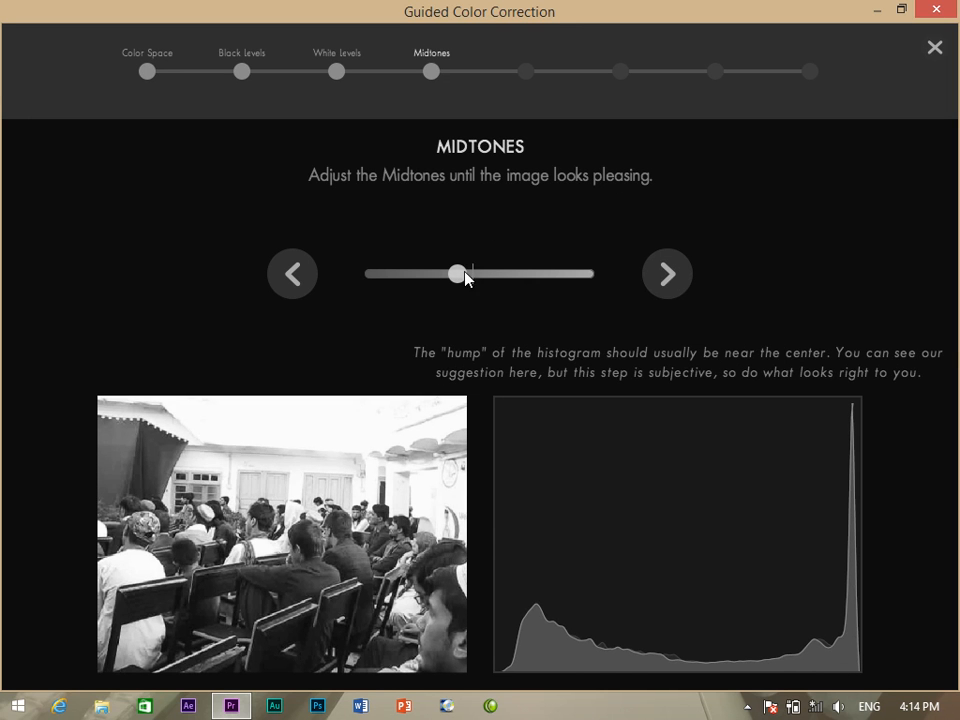
# Brighten the midtones, nudge contrast up, and raise saturation to about 60%.
pyautogui.moveTo(465, 272); pyautogui.dragTo(477, 273)
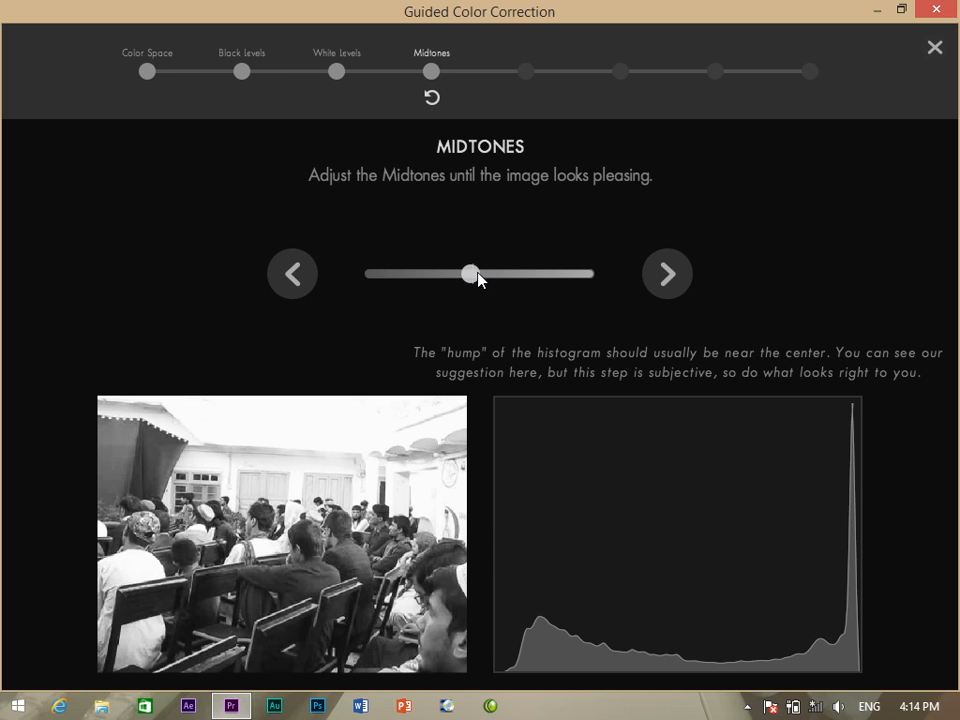
pyautogui.click(684, 289)
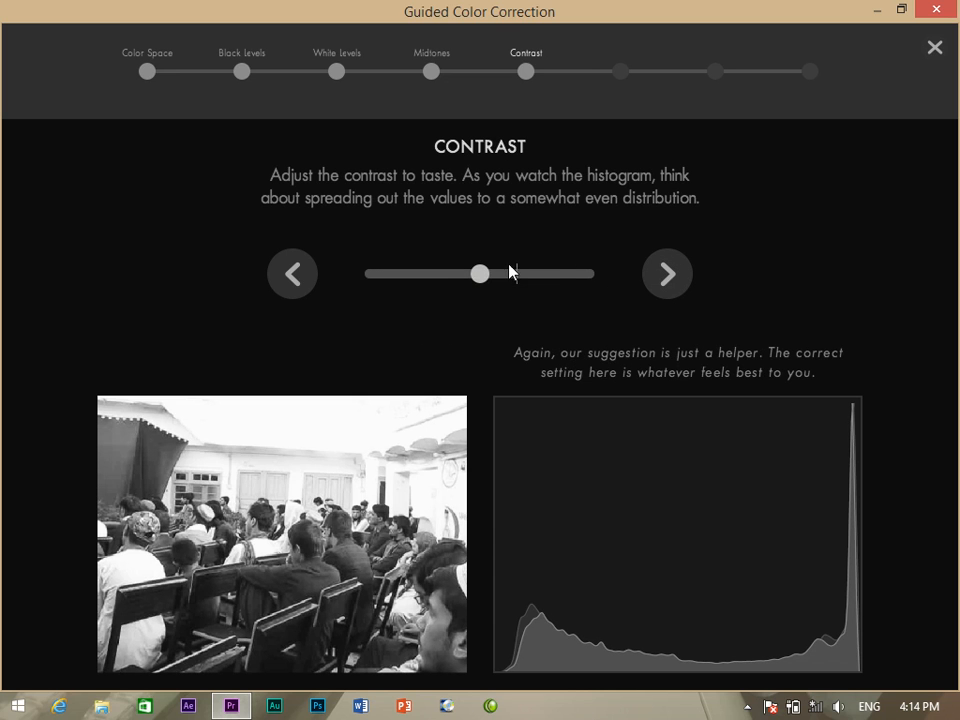
pyautogui.moveTo(479, 277); pyautogui.dragTo(493, 277)
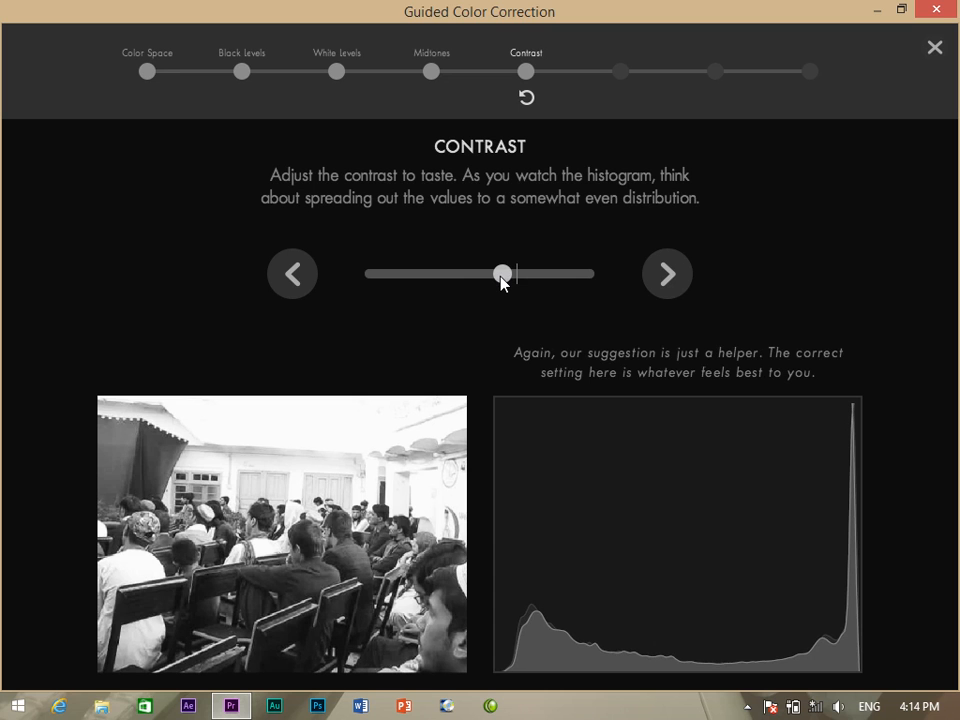
pyautogui.click(663, 276)
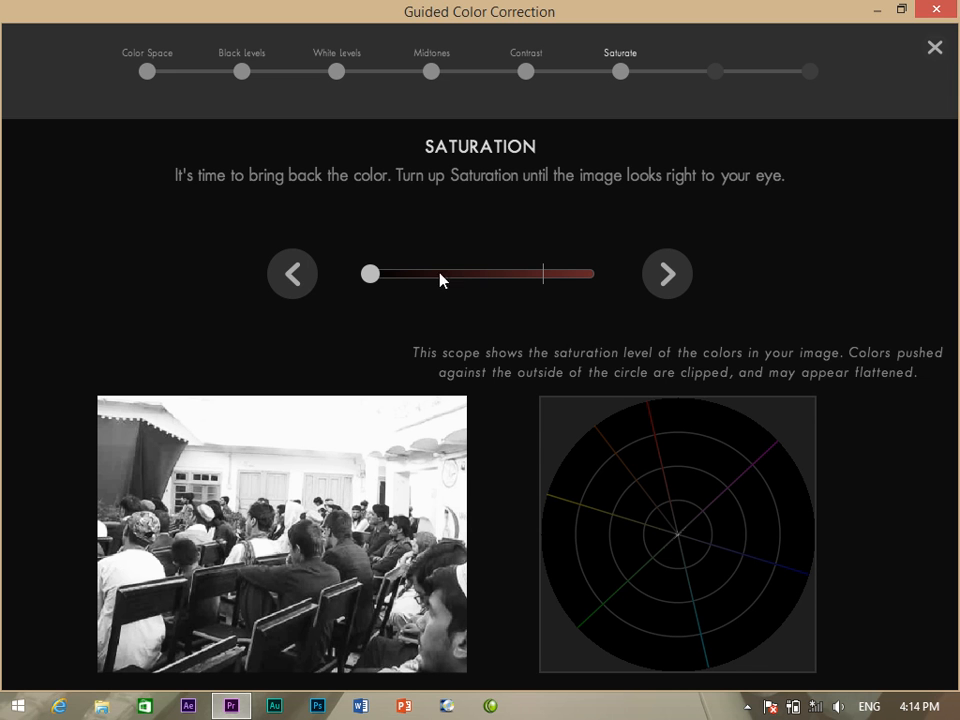
pyautogui.moveTo(375, 277); pyautogui.dragTo(537, 274)
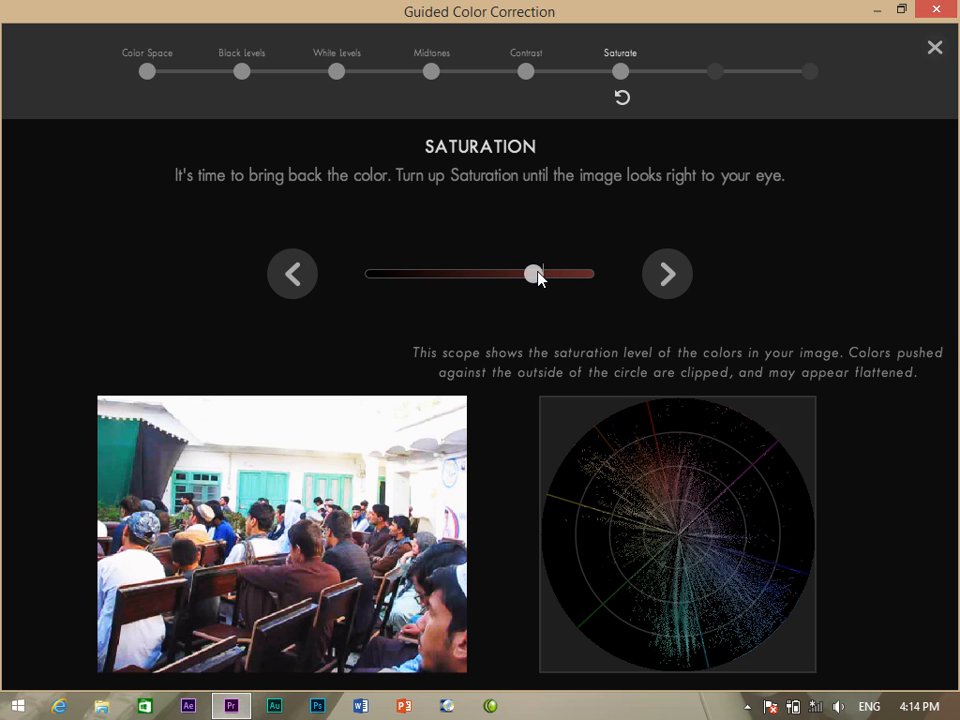
pyautogui.click(680, 281)
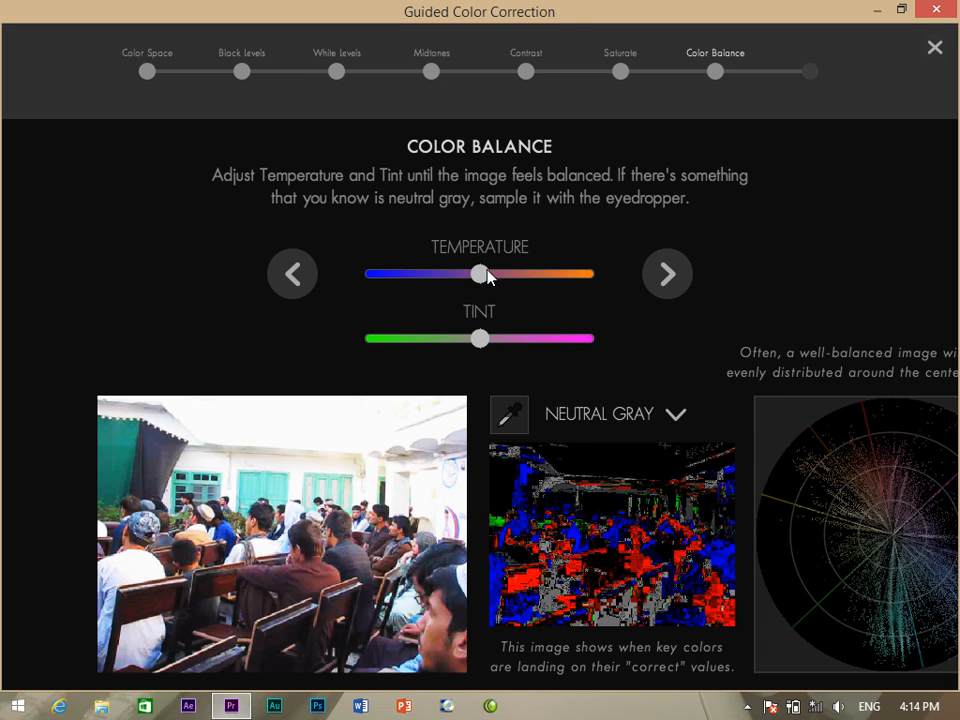
# Cool the temperature and shift the tint slightly green, then finish the guided correction.
pyautogui.moveTo(482, 276); pyautogui.dragTo(473, 282)
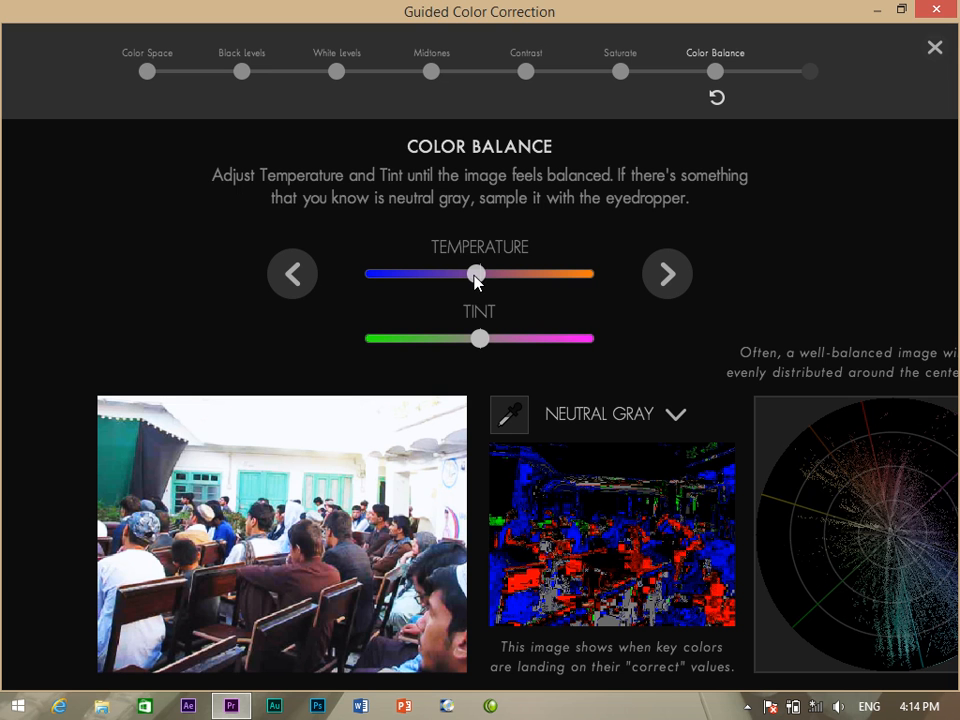
pyautogui.moveTo(480, 339); pyautogui.dragTo(473, 340)
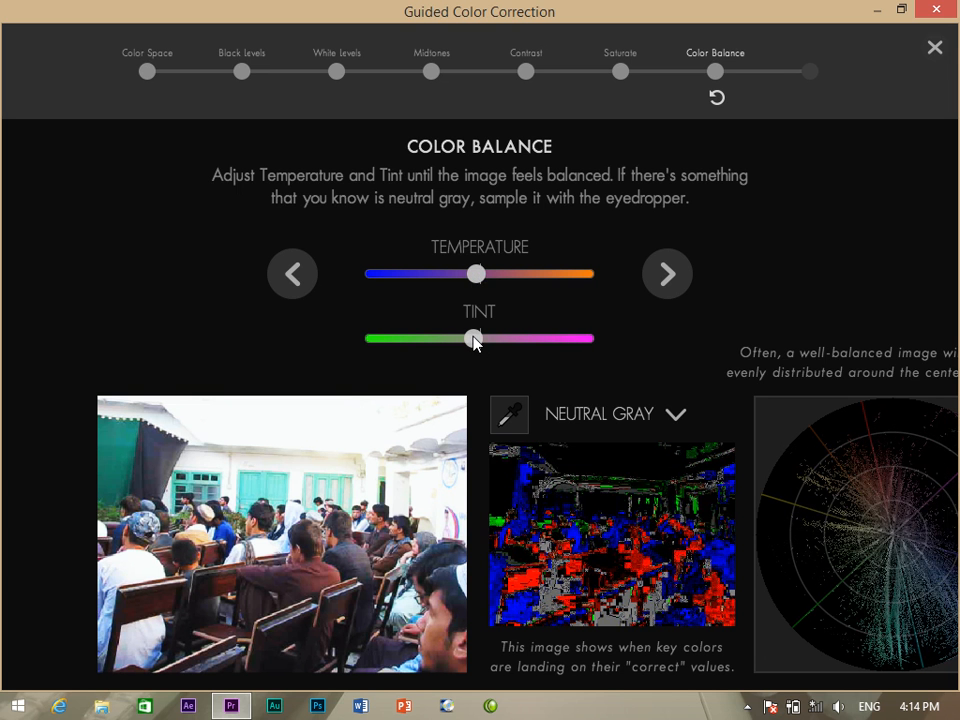
pyautogui.click(652, 283)
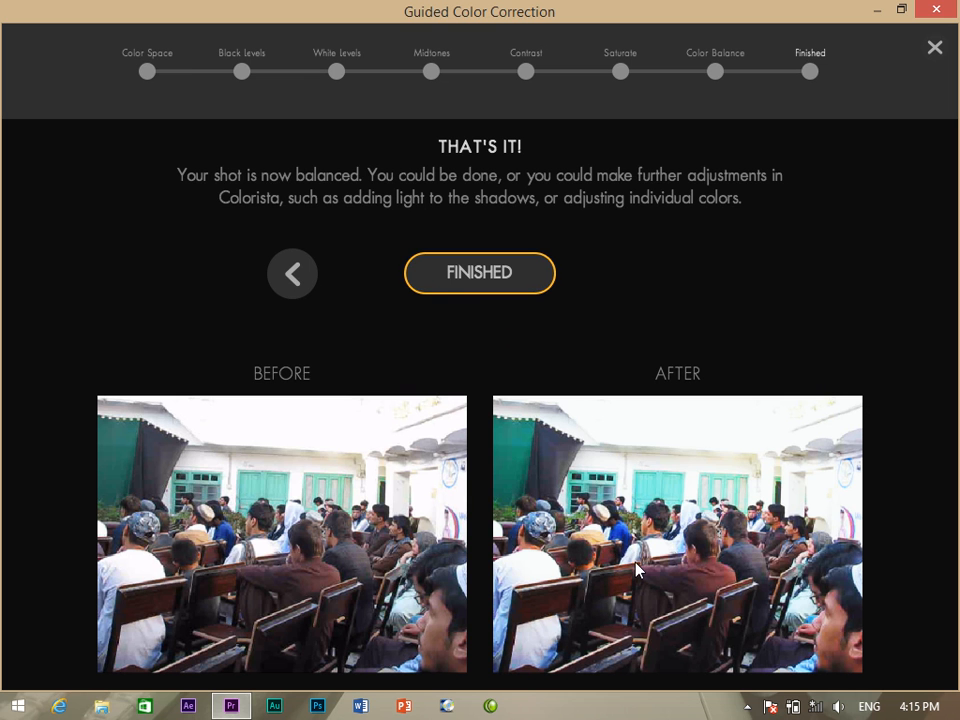
pyautogui.click(476, 275)
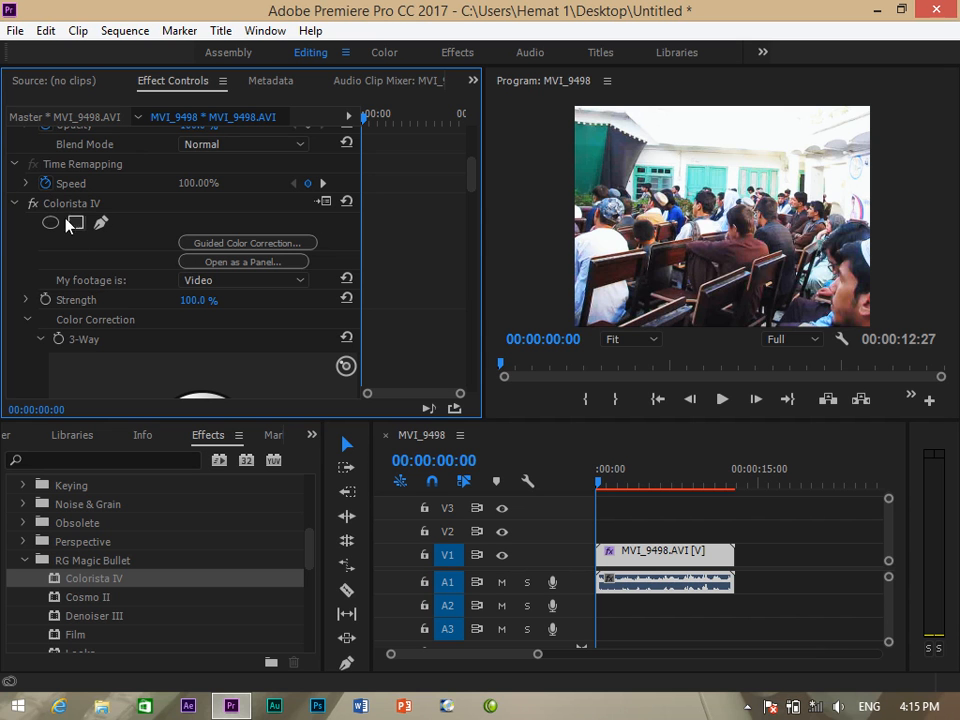
# Toggle Colorista IV on and off to compare before and after, then reopen Guided Color Correction.
pyautogui.click(35, 205)
pyautogui.click(35, 205)
pyautogui.click(35, 205)
pyautogui.click(35, 205)
pyautogui.click(35, 205)
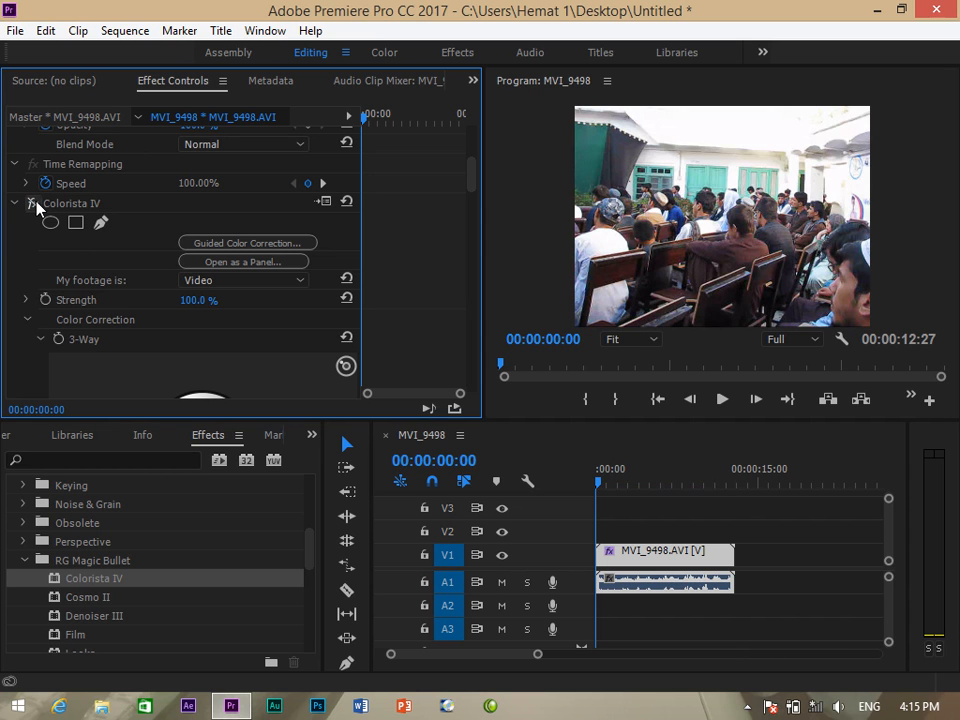
pyautogui.click(35, 205)
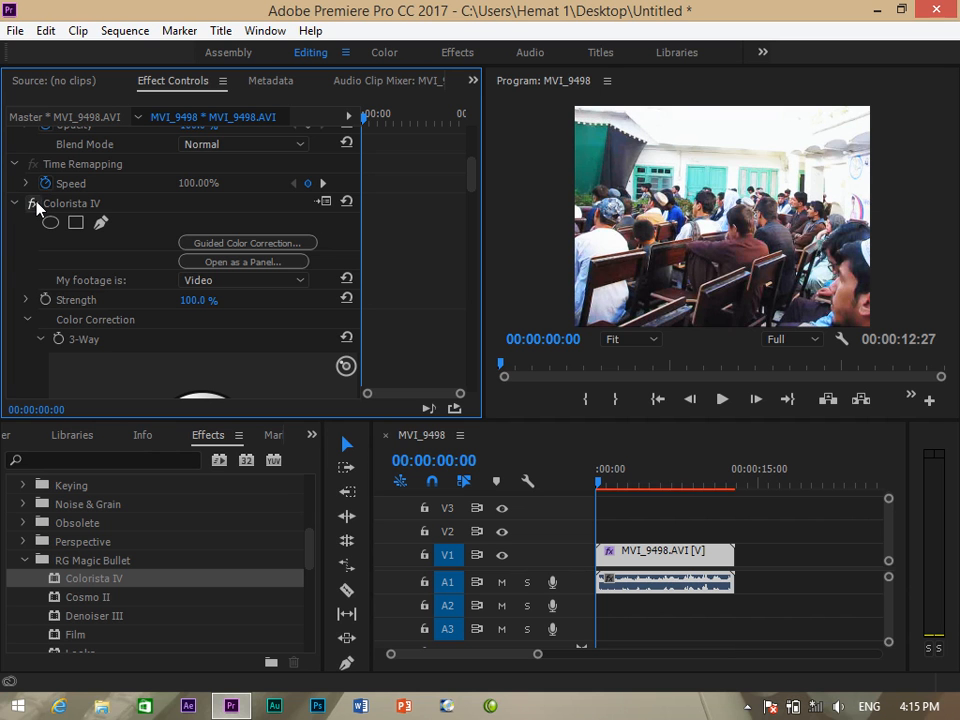
pyautogui.click(35, 205)
pyautogui.click(274, 243)
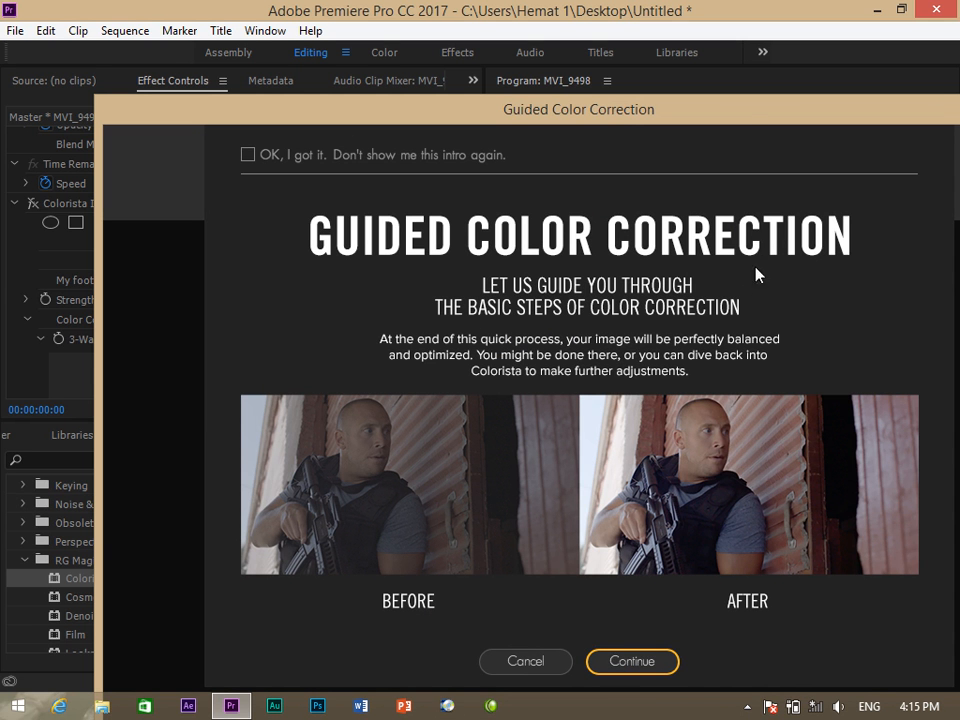
# Cancel the guided correction and delete MVI_9498.AVI from the V1 track.
pyautogui.moveTo(590, 118); pyautogui.dragTo(641, 110)
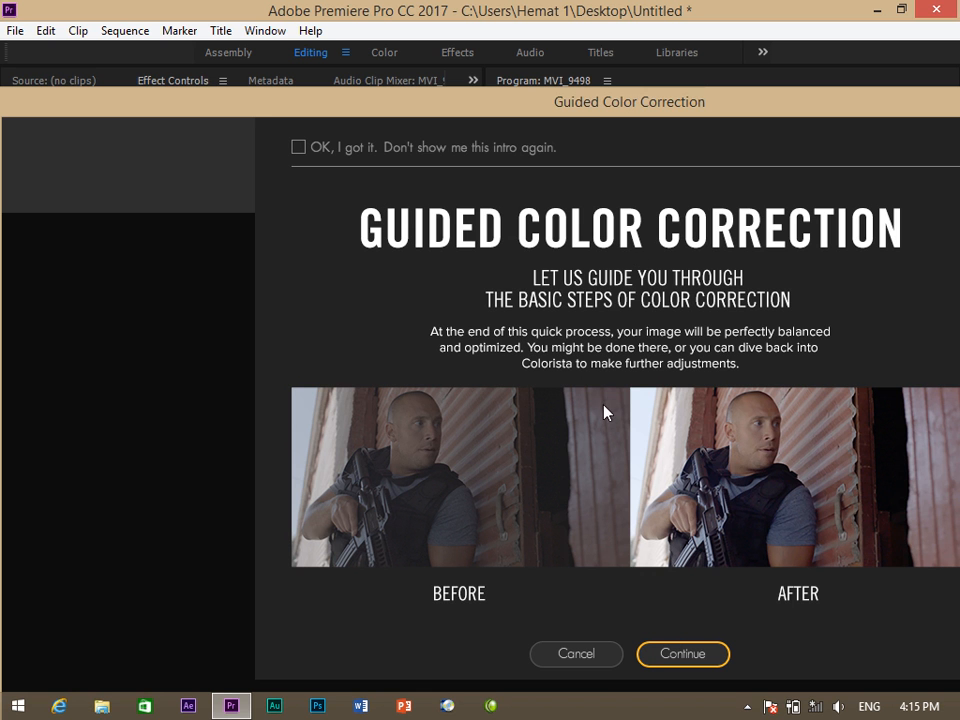
pyautogui.click(590, 656)
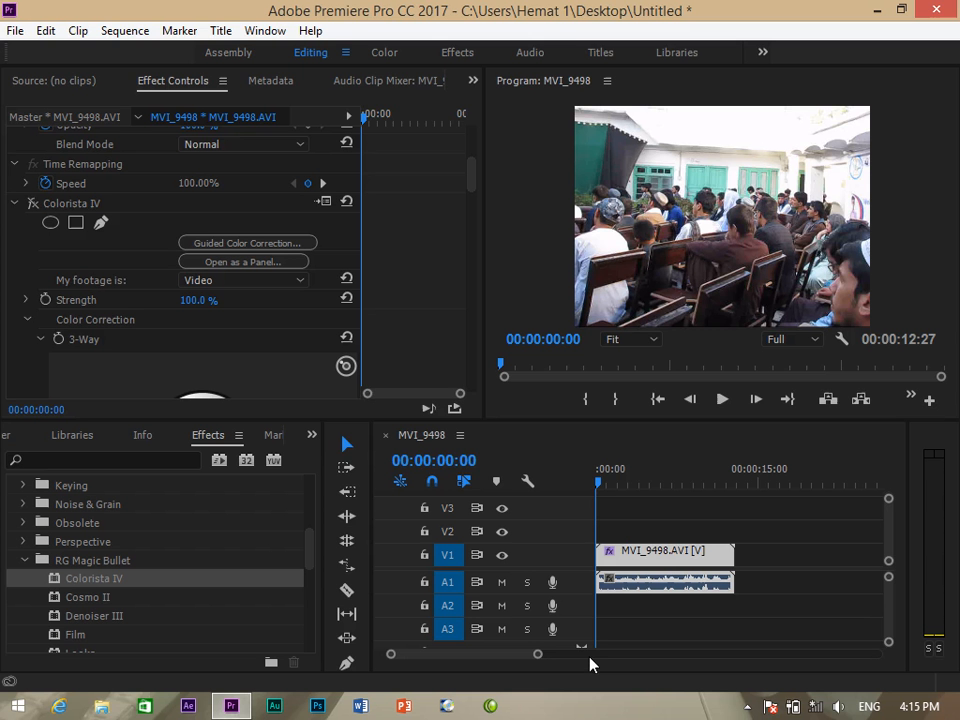
pyautogui.click(737, 552)
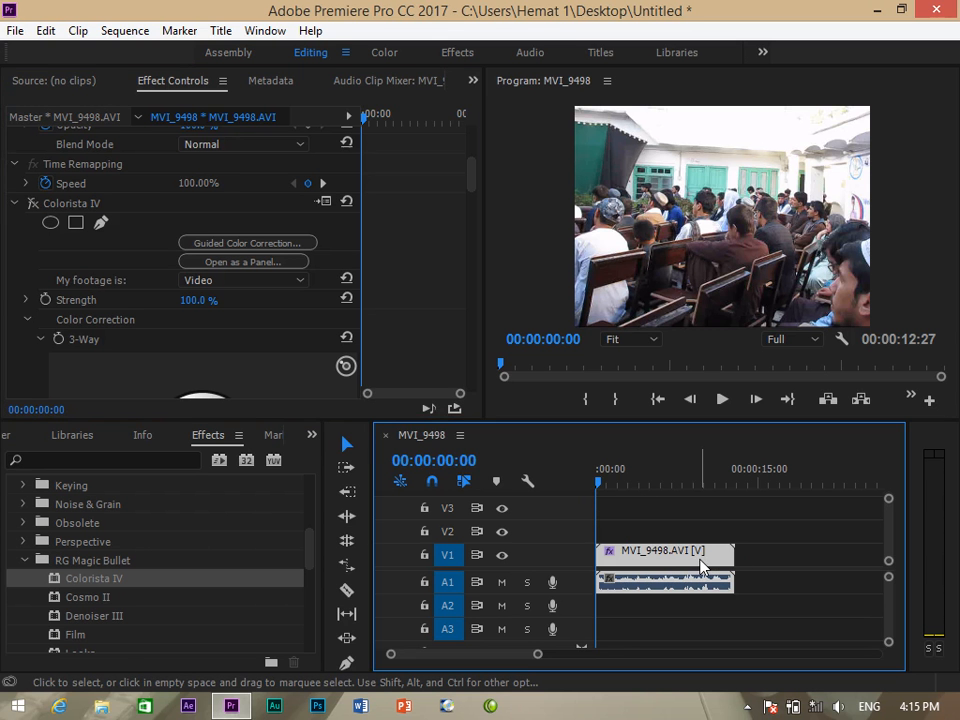
pyautogui.press('Delete')
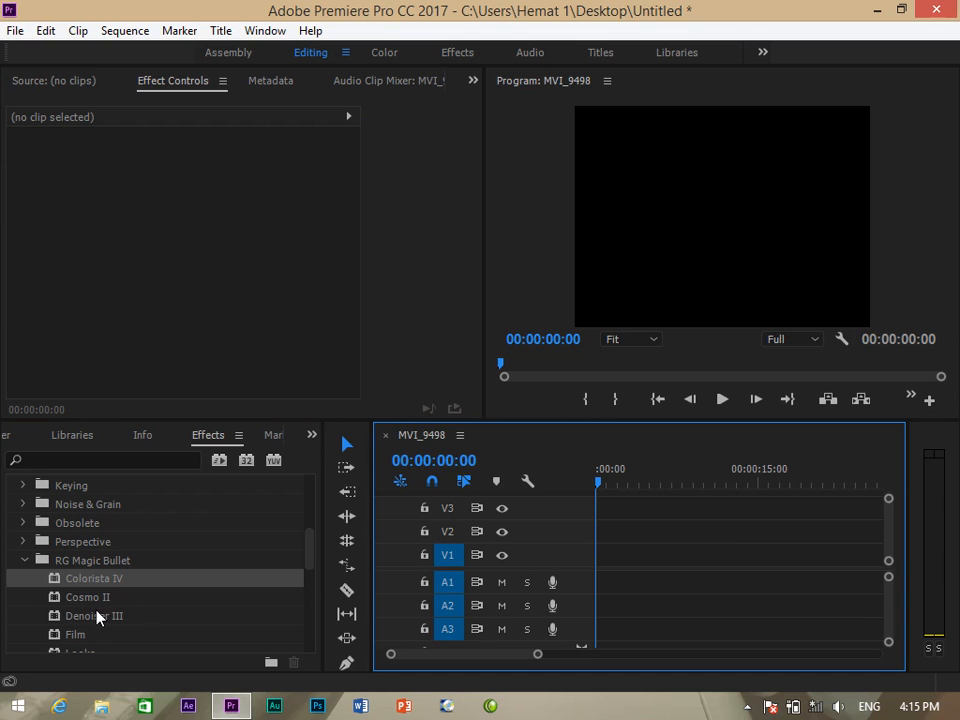
# Switch to the Project panel and delete the empty MVI_9498 sequence.
pyautogui.click(312, 435)
pyautogui.click(360, 459)
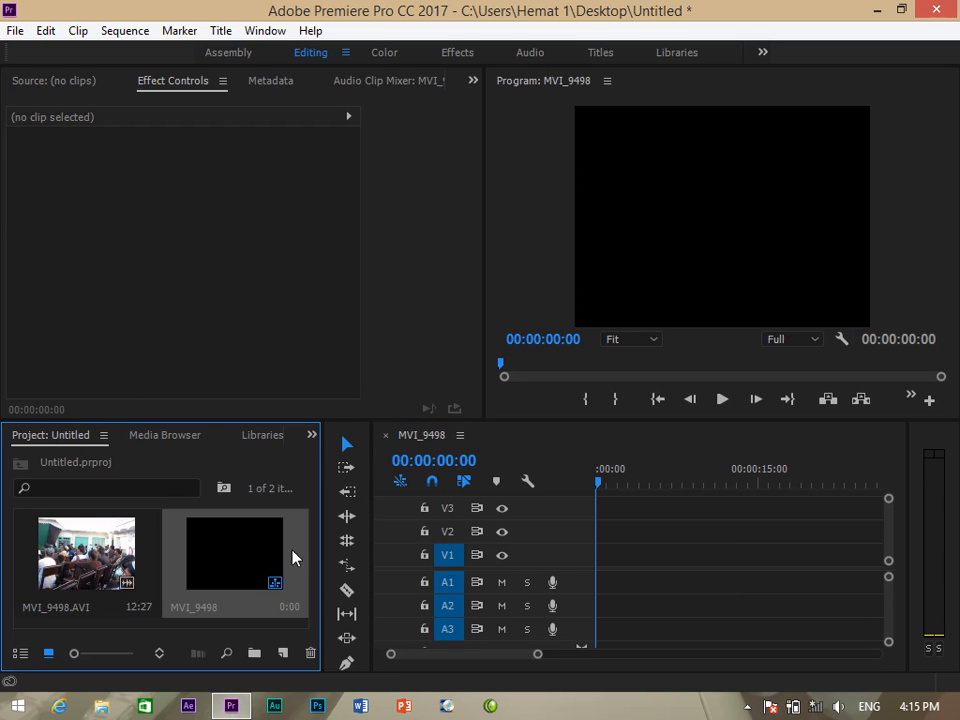
pyautogui.press('Delete')
# Import MVI_9500 and drag it onto the timeline as a new MVI_9500 sequence.
pyautogui.doubleClick(245, 573)
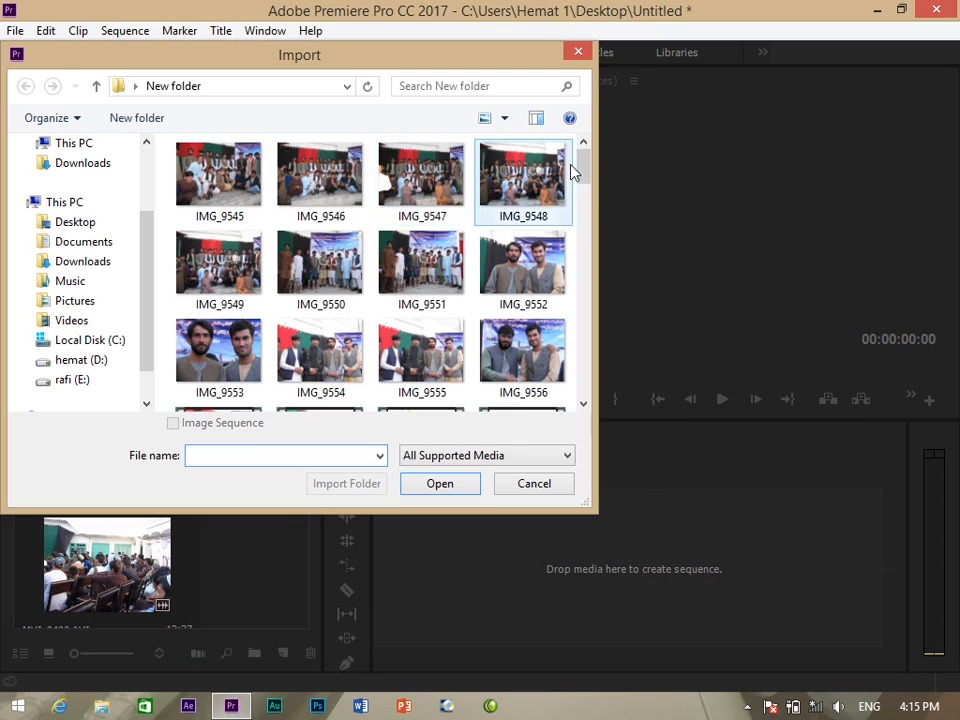
pyautogui.moveTo(573, 172); pyautogui.dragTo(576, 268)
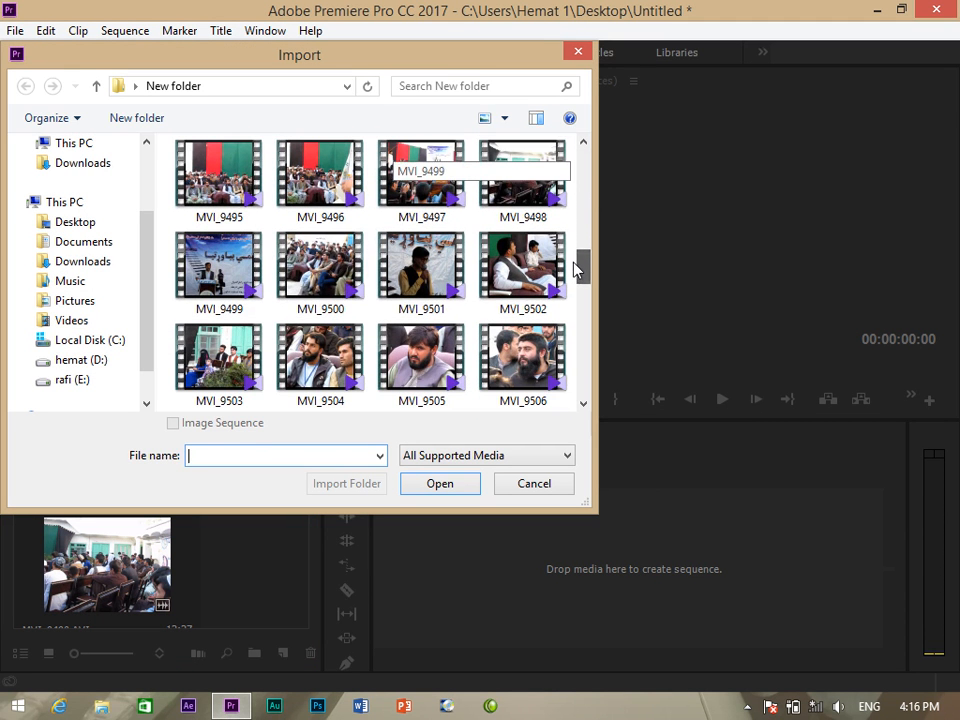
pyautogui.click(314, 302)
pyautogui.click(439, 485)
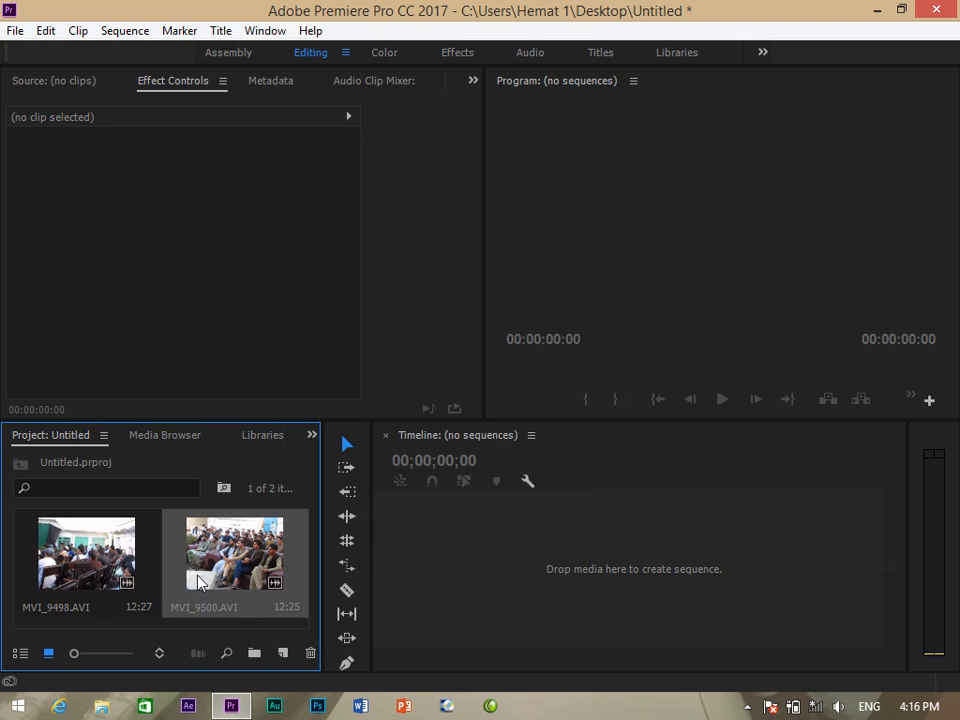
pyautogui.moveTo(200, 582); pyautogui.dragTo(546, 568)
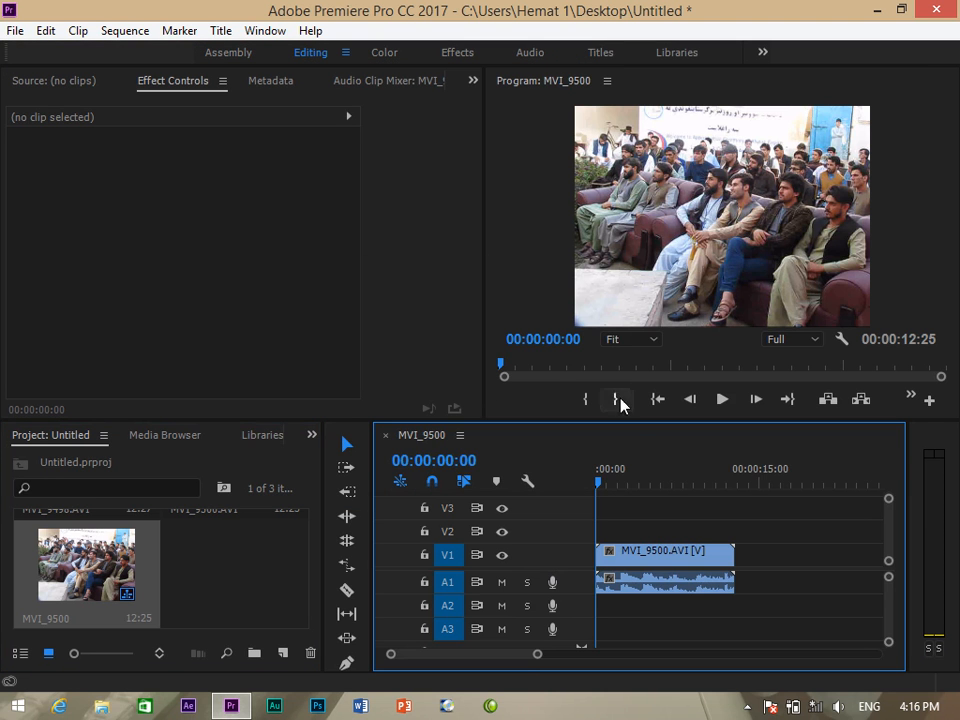
# Set the Program monitor zoom to 150%.
pyautogui.click(656, 340)
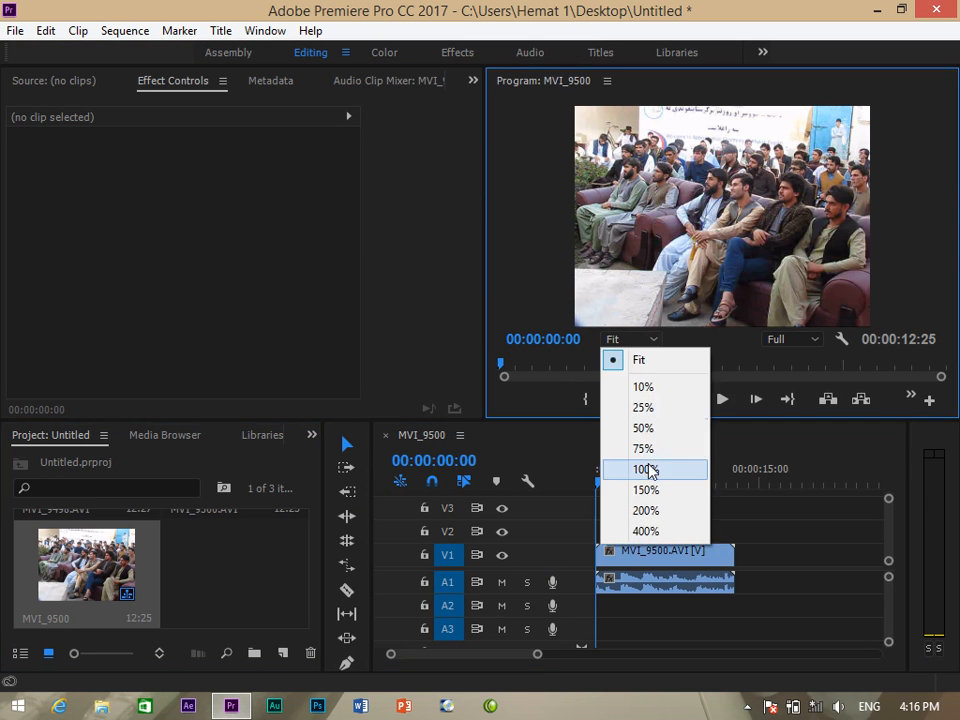
pyautogui.click(646, 492)
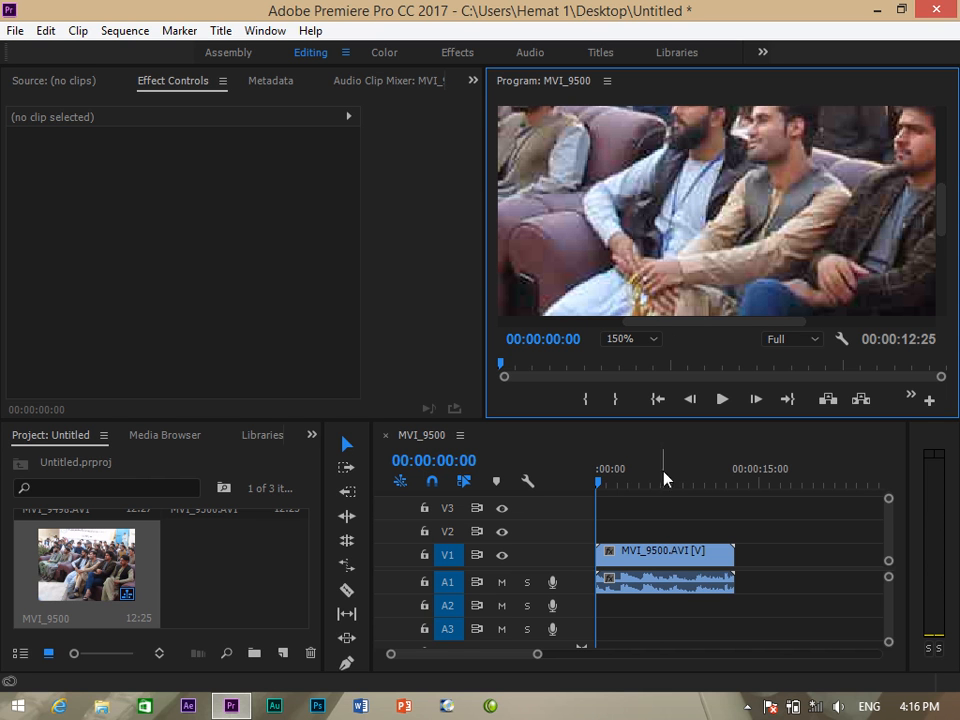
pyautogui.click(658, 338)
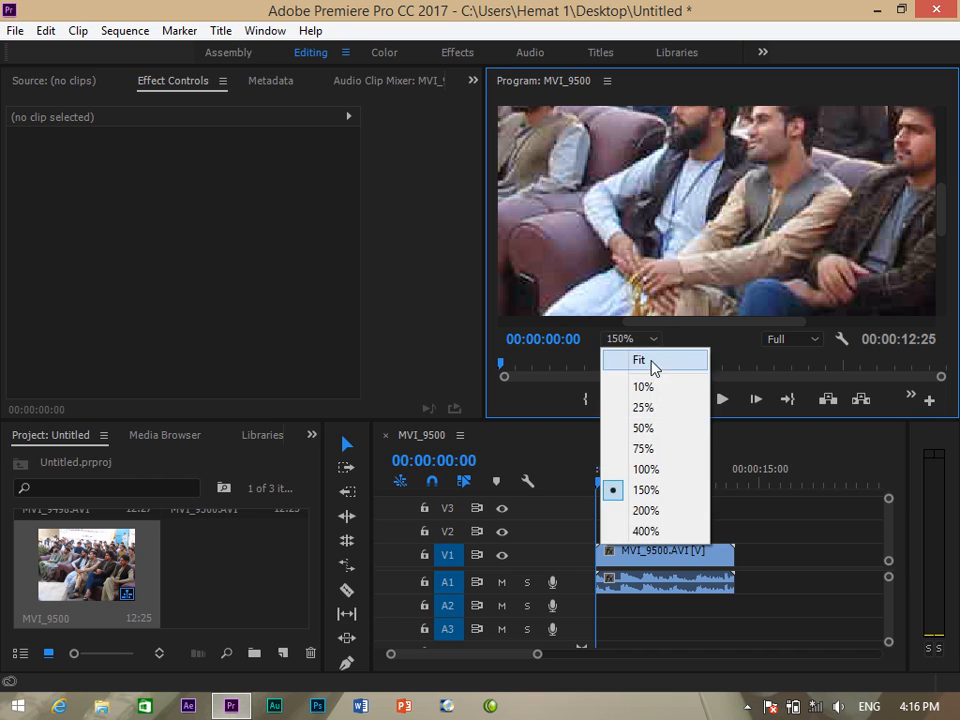
pyautogui.click(311, 435)
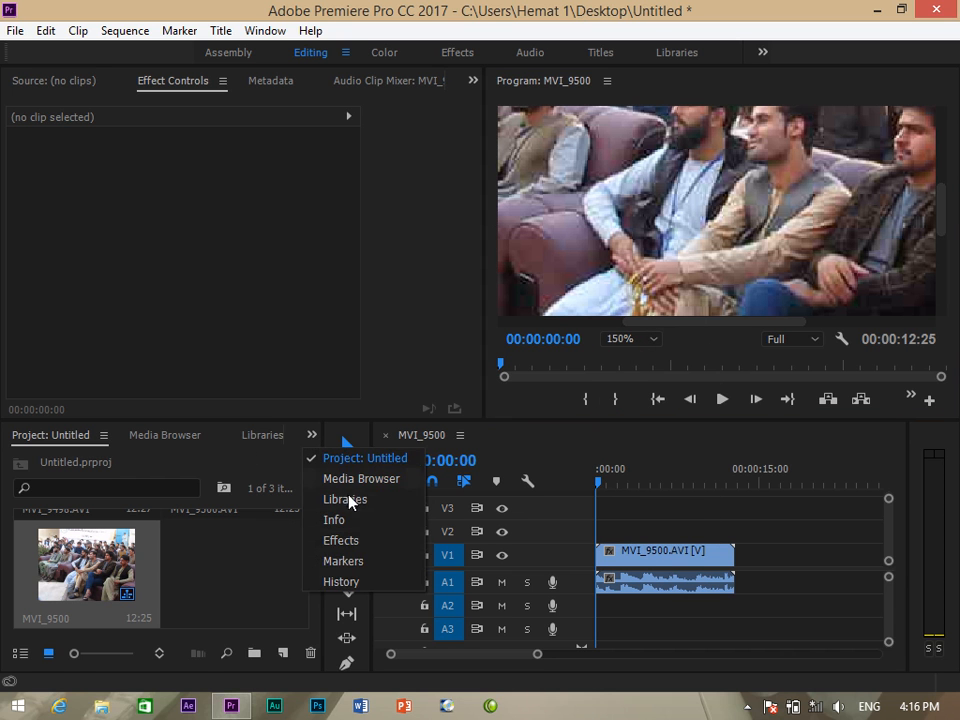
pyautogui.click(350, 540)
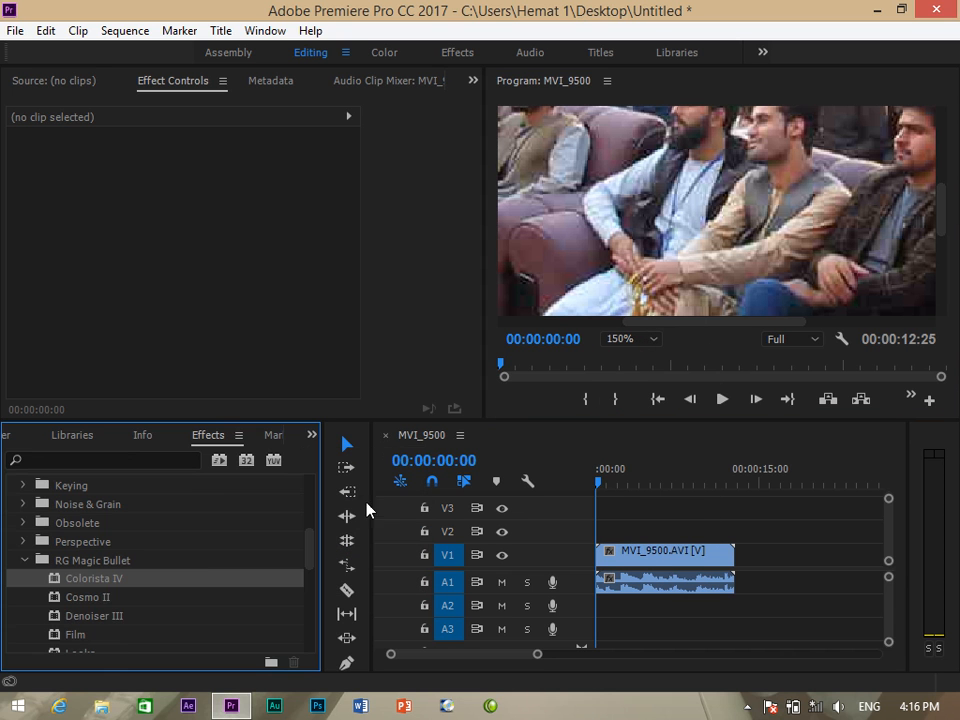
# Apply Denoiser III to the MVI_9500 clip and set Reduce Noise to 38.
pyautogui.click(77, 616)
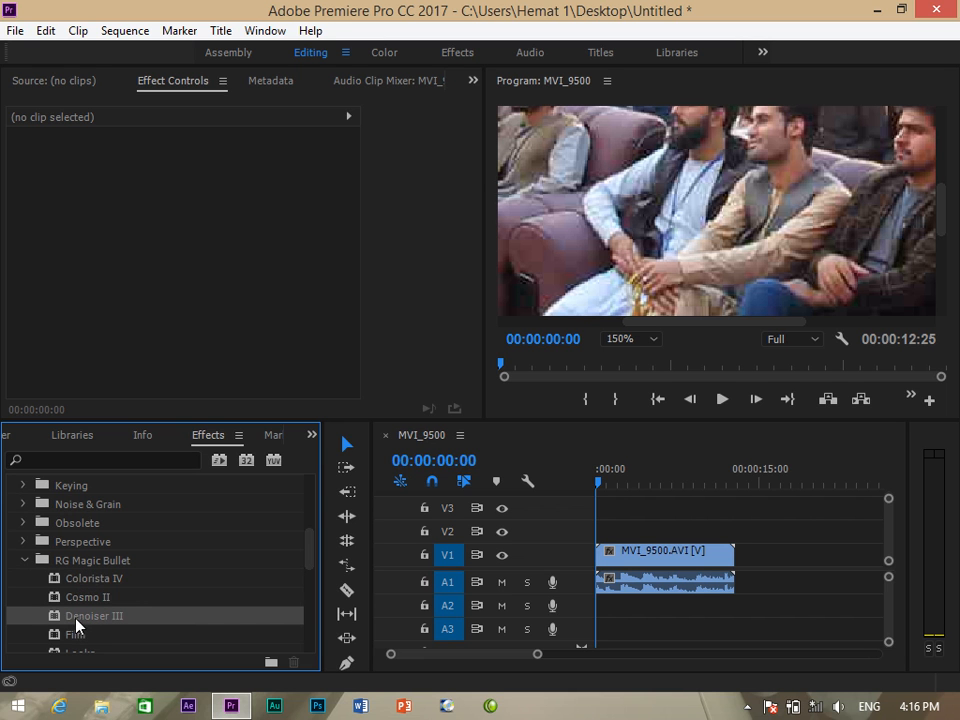
pyautogui.moveTo(76, 620); pyautogui.dragTo(645, 563)
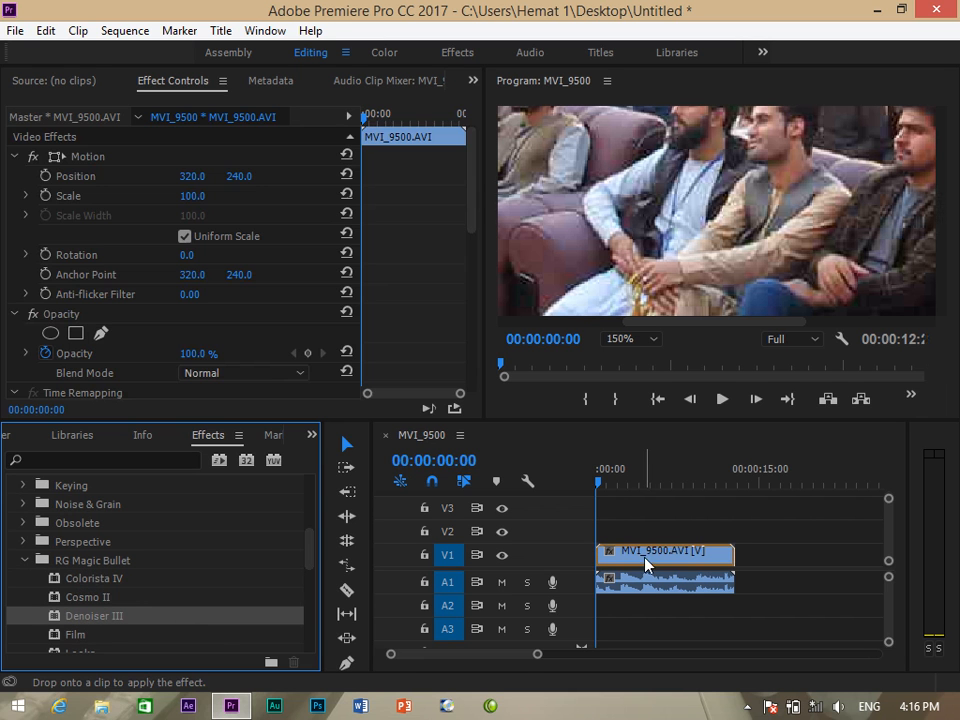
pyautogui.moveTo(474, 215); pyautogui.dragTo(474, 297)
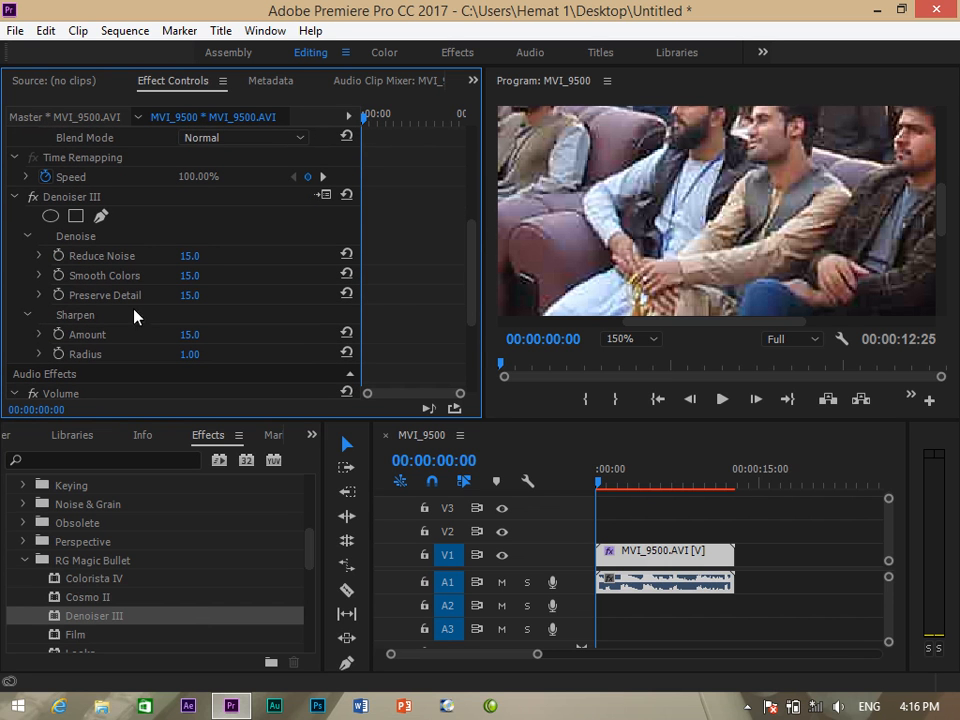
pyautogui.moveTo(179, 260); pyautogui.dragTo(154, 260)
pyautogui.click(200, 255)
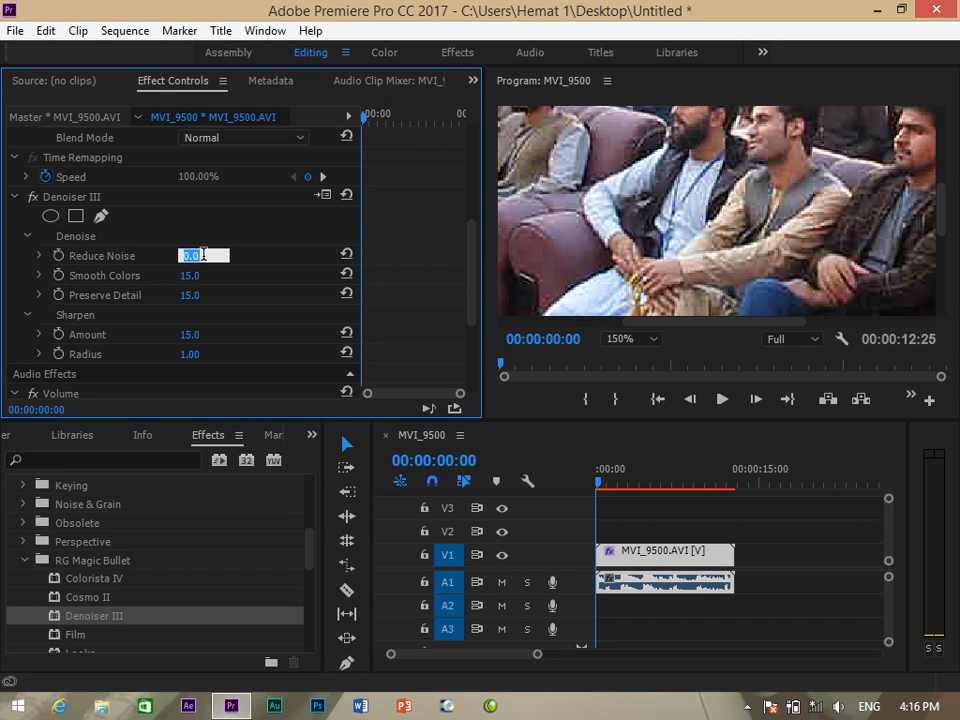
pyautogui.click(205, 258)
pyautogui.click(253, 262)
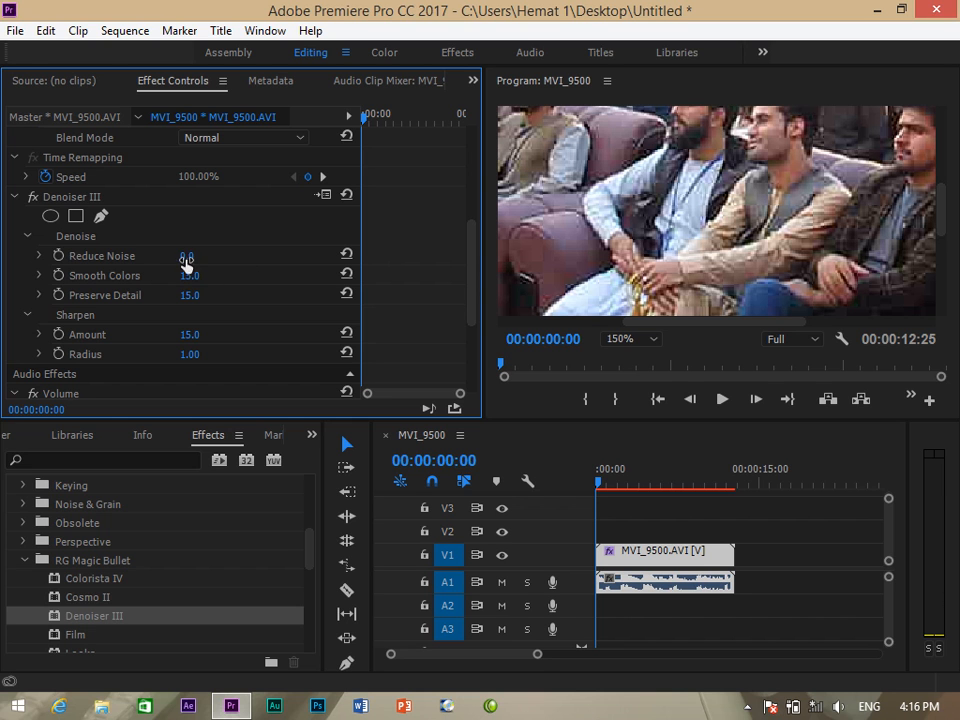
pyautogui.moveTo(185, 261); pyautogui.dragTo(229, 268)
# Fit the preview to the frame and lower Denoiser III's Smooth Colors to 10.
pyautogui.click(652, 340)
pyautogui.click(644, 360)
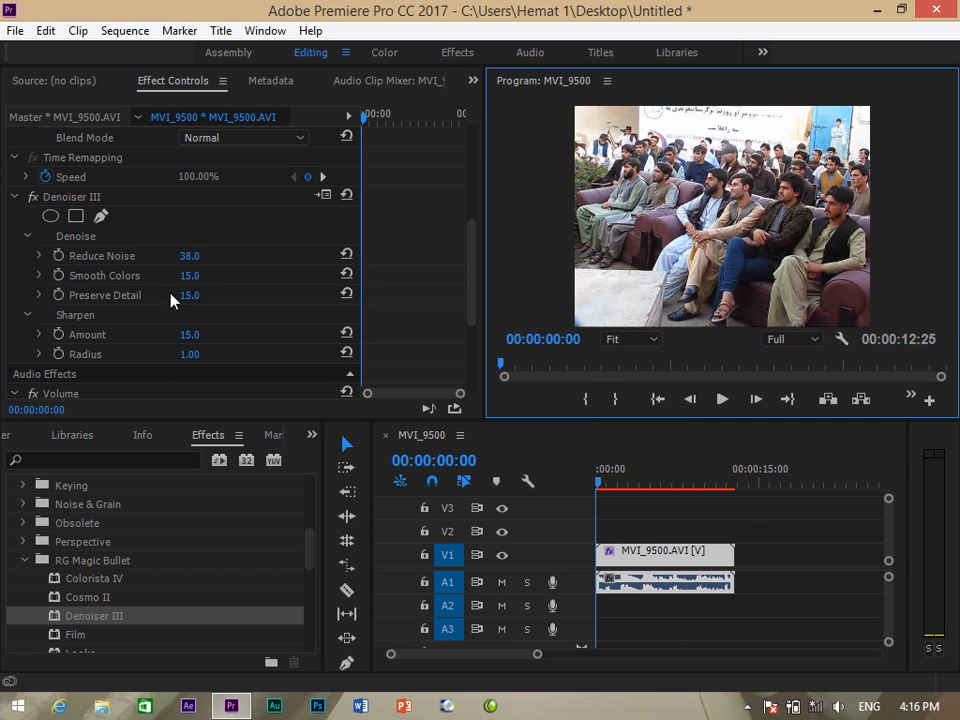
pyautogui.moveTo(185, 283); pyautogui.dragTo(162, 283)
pyautogui.click(197, 277)
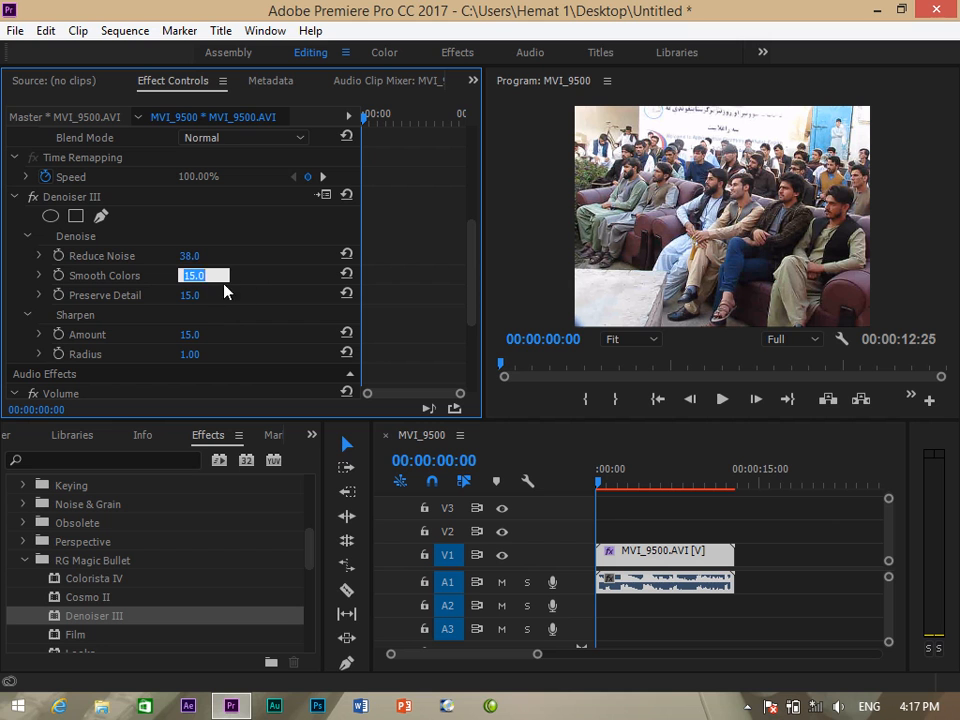
pyautogui.click(245, 280)
pyautogui.moveTo(175, 282); pyautogui.dragTo(202, 278)
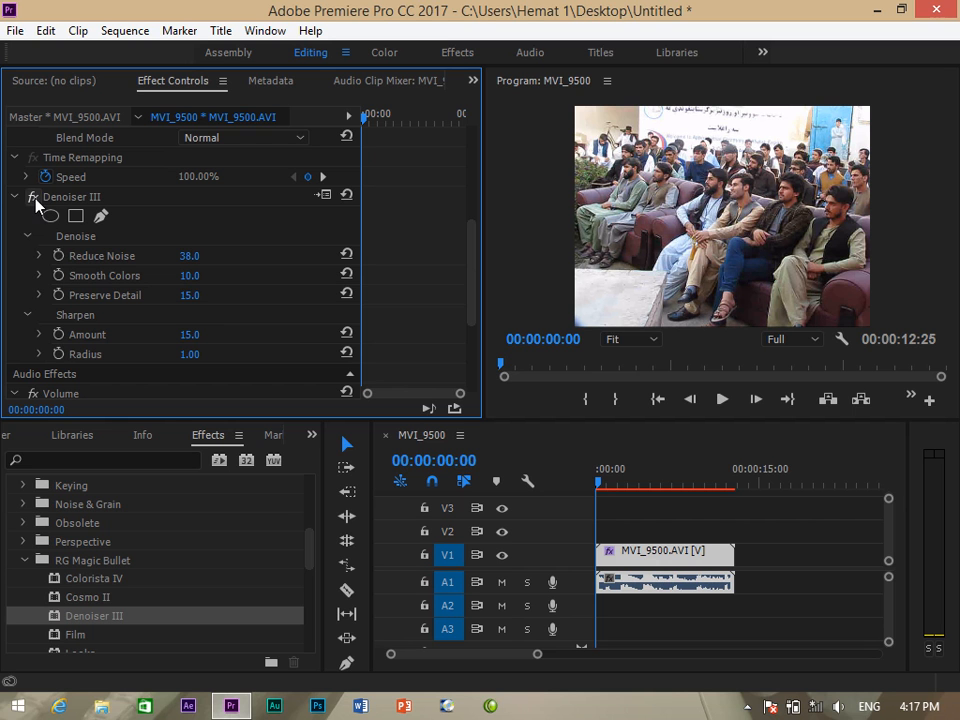
# Toggle Denoiser III off and on at 25%, 75% and 150% preview zoom to compare, leaving it enabled.
pyautogui.click(649, 341)
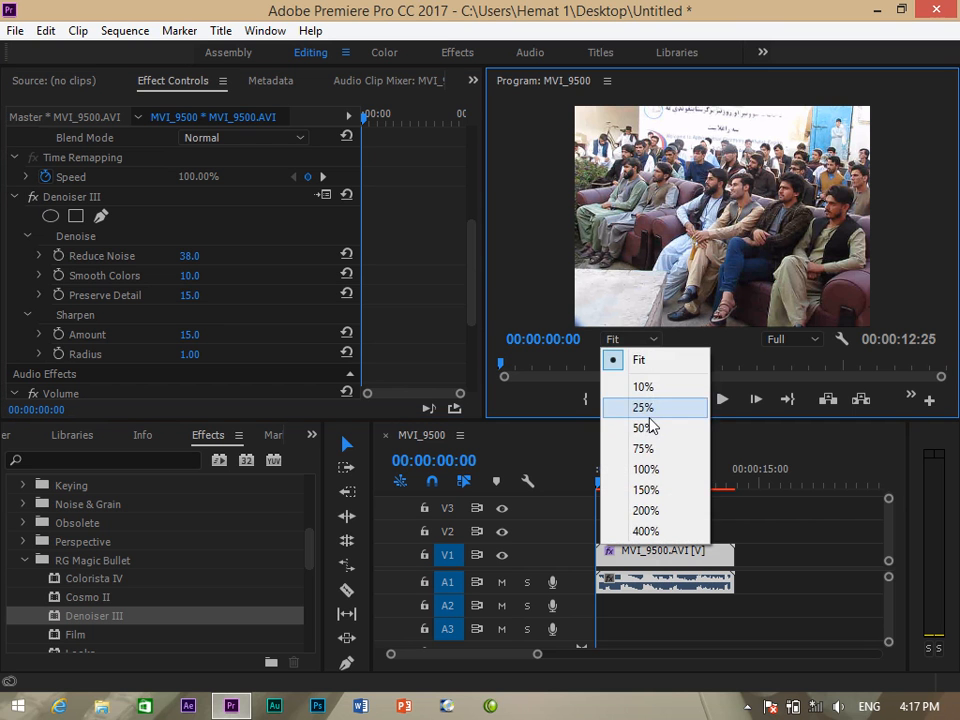
pyautogui.click(647, 406)
pyautogui.click(649, 342)
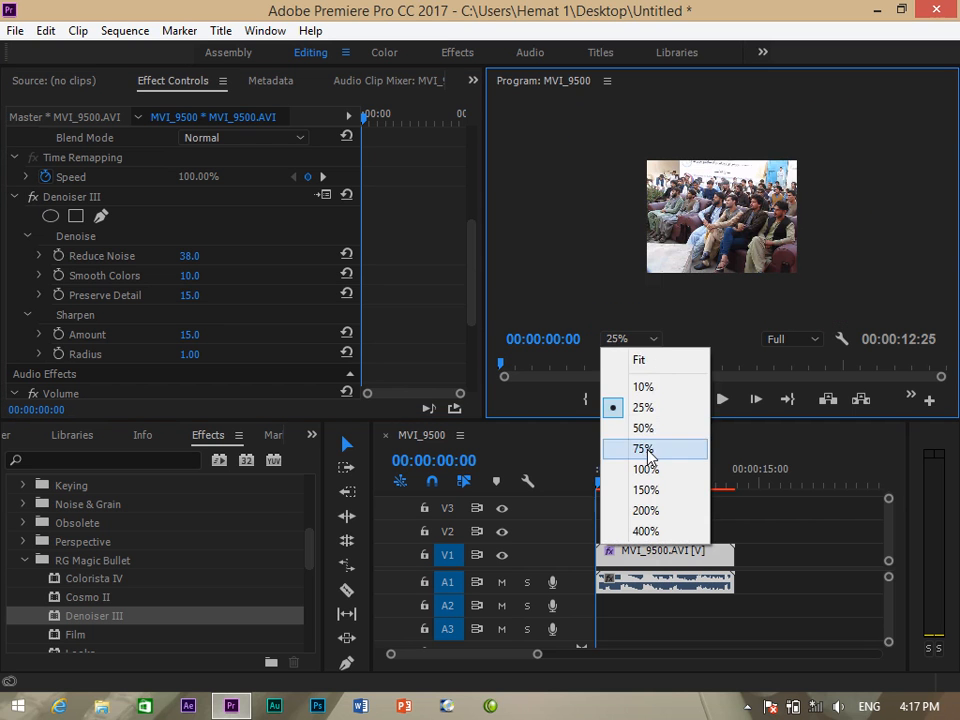
pyautogui.click(644, 446)
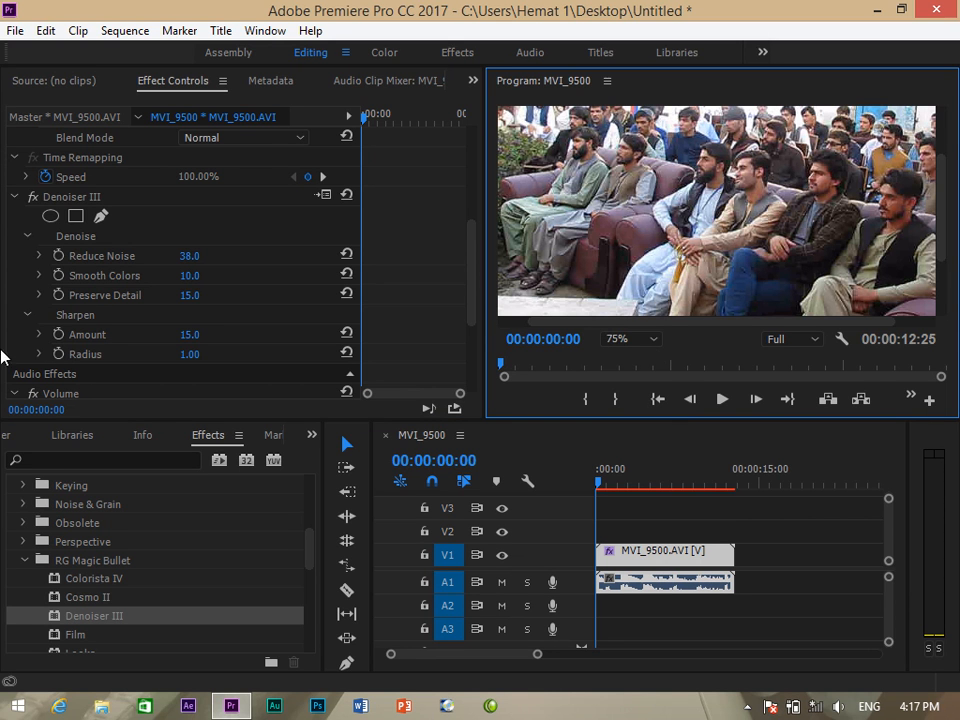
pyautogui.click(33, 198)
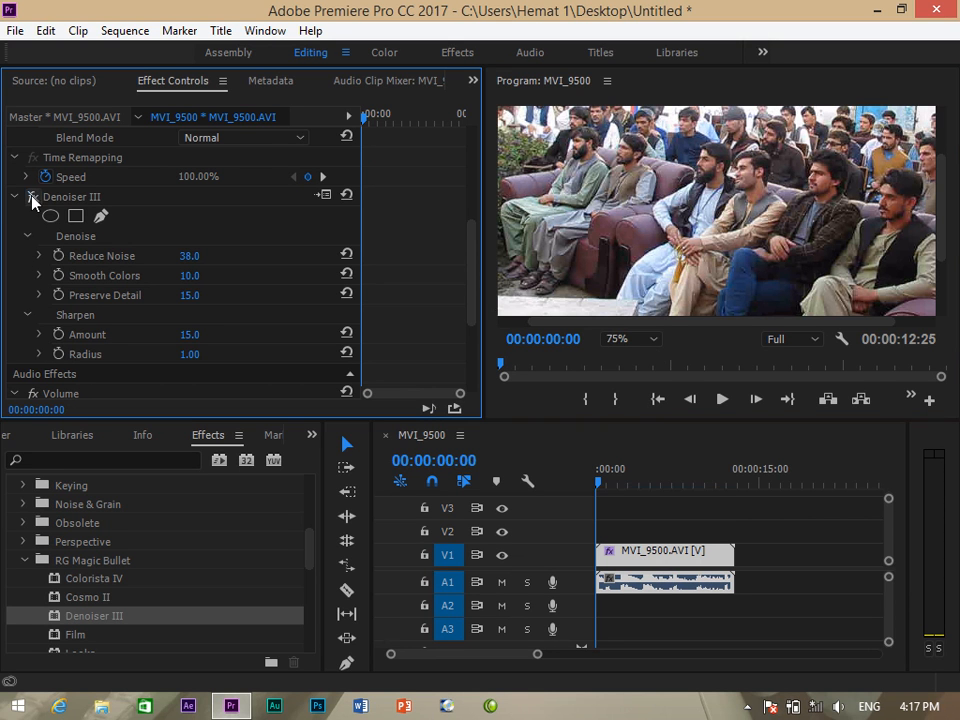
pyautogui.click(648, 340)
pyautogui.click(662, 490)
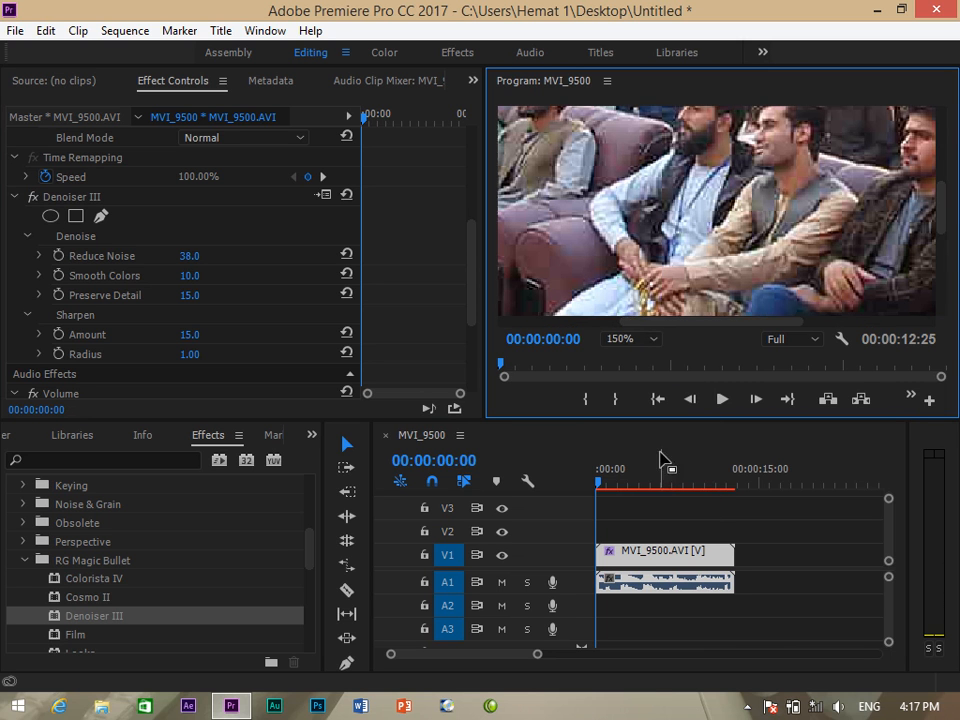
pyautogui.click(36, 201)
pyautogui.click(36, 199)
pyautogui.click(36, 199)
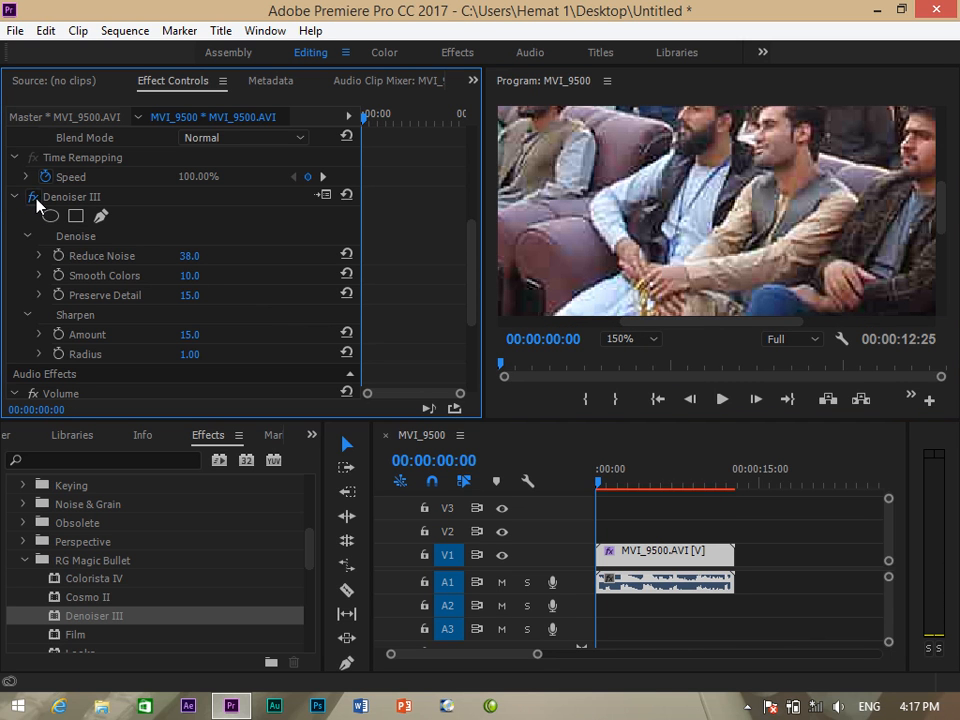
pyautogui.click(36, 199)
# Set Denoiser III's Smooth Colors to 4, then return to the Effects list with the frame fitted.
pyautogui.moveTo(162, 276); pyautogui.dragTo(208, 259)
pyautogui.click(312, 435)
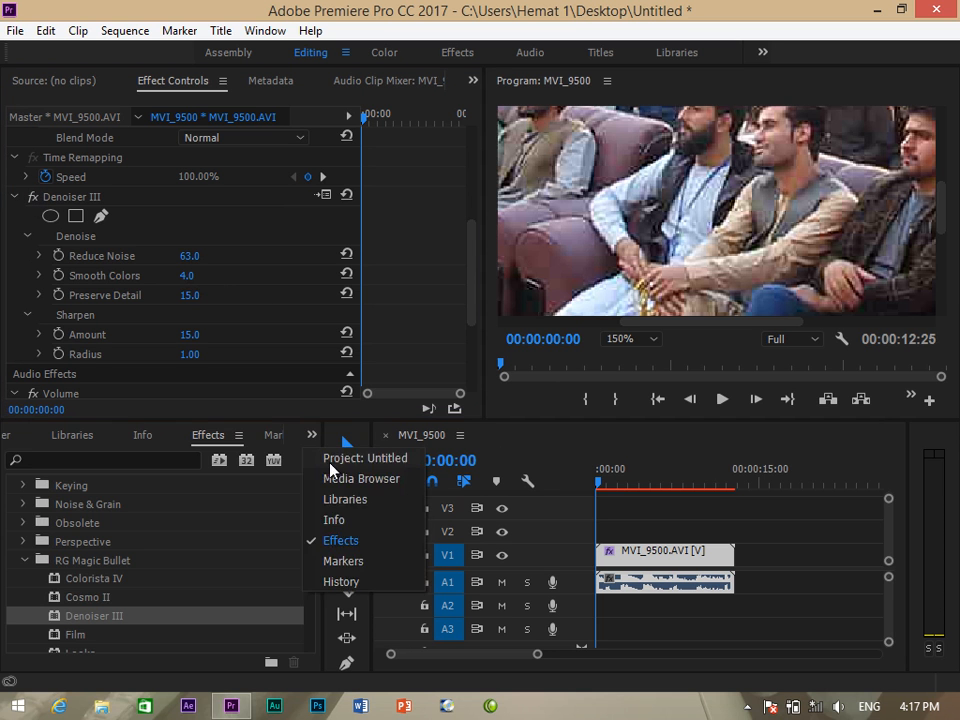
pyautogui.click(330, 459)
pyautogui.click(636, 339)
pyautogui.click(648, 358)
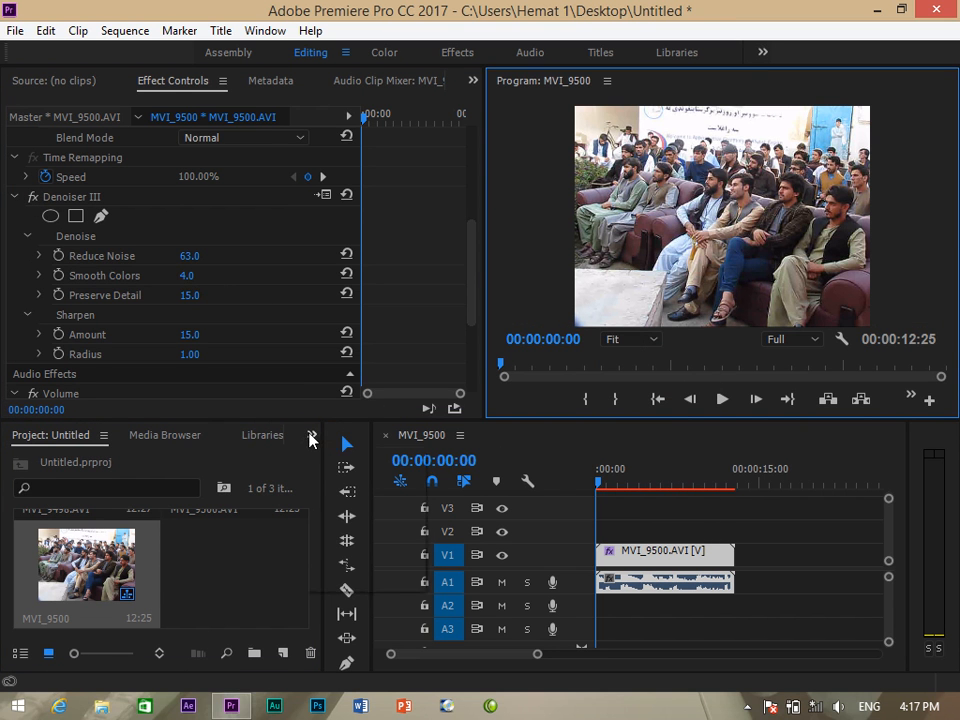
pyautogui.click(311, 436)
pyautogui.click(344, 540)
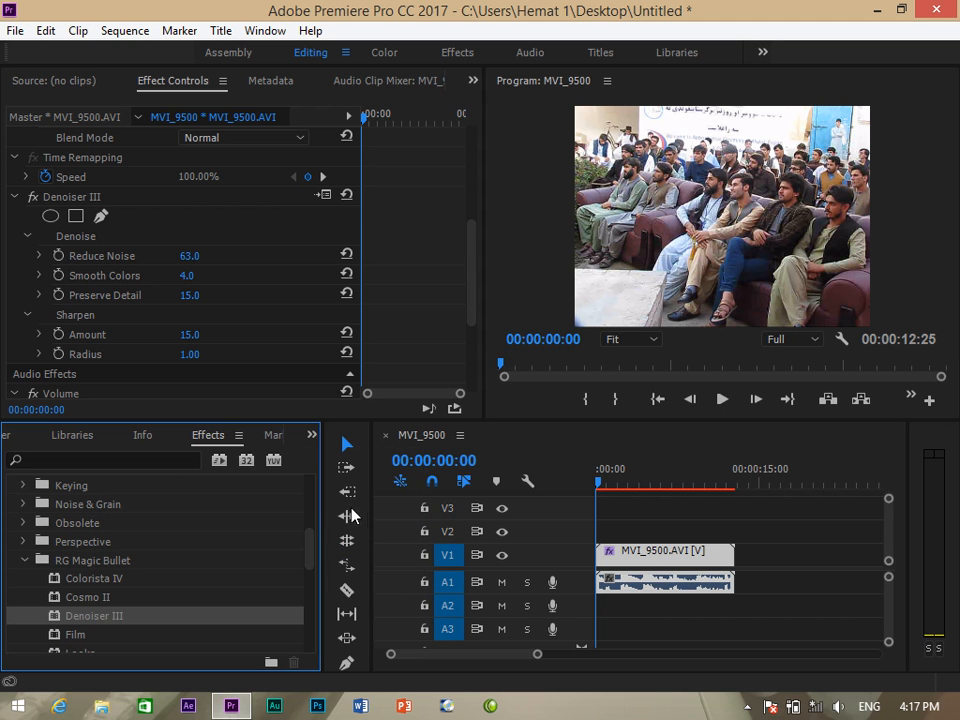
# Apply RG Magic Bullet Film to the MVI_9500 clip and bring up its footage settings.
pyautogui.scroll(-1, 191, 574)
pyautogui.click(71, 620)
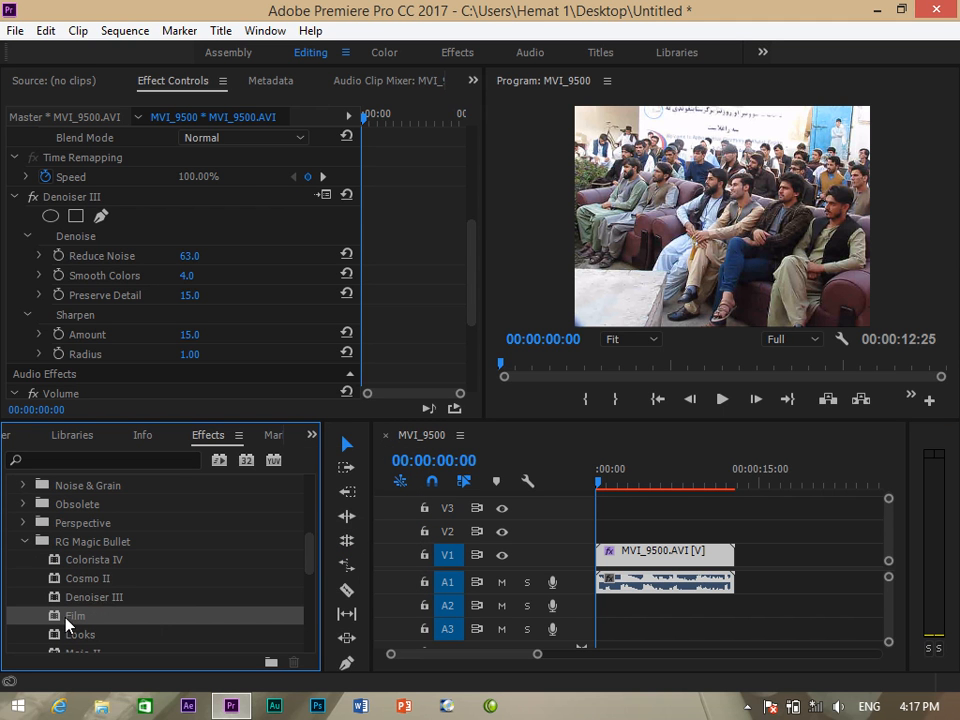
pyautogui.moveTo(69, 622); pyautogui.dragTo(560, 551)
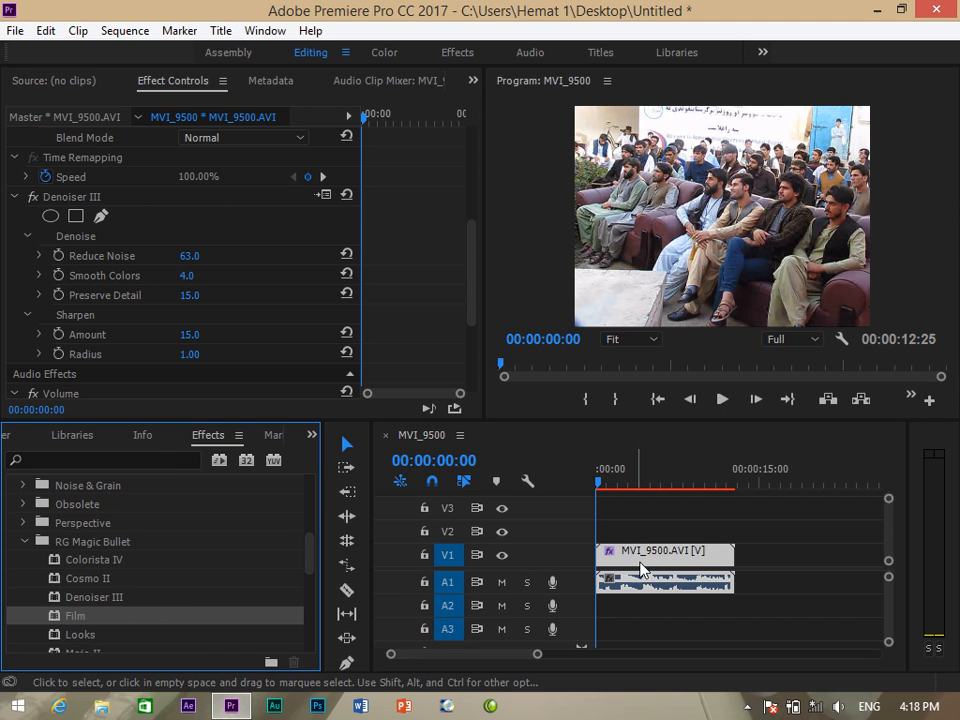
pyautogui.click(640, 567)
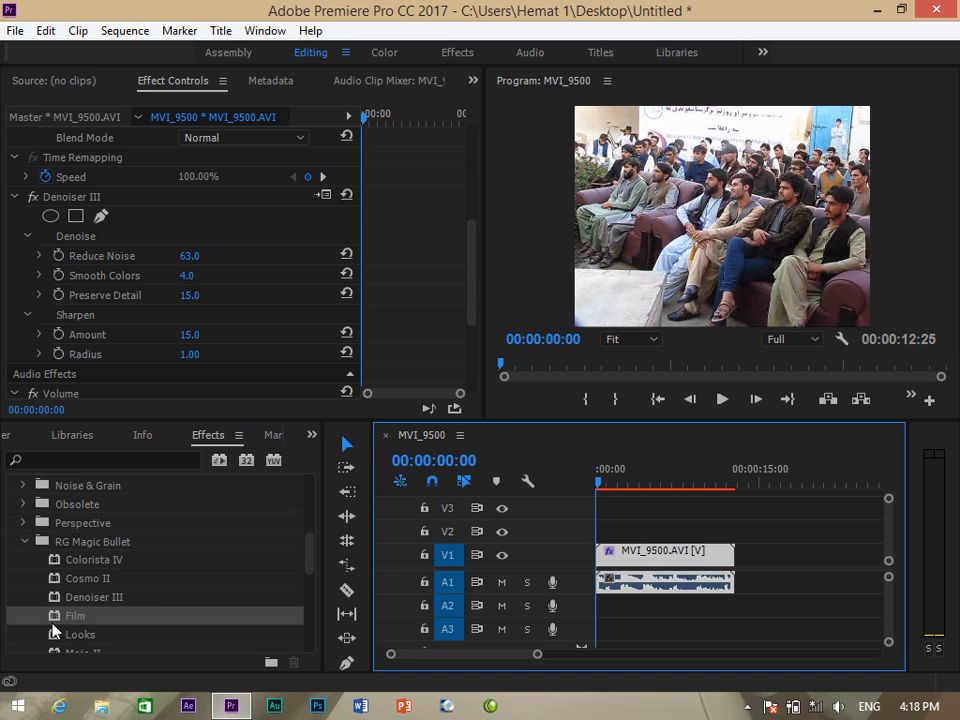
pyautogui.moveTo(55, 625); pyautogui.dragTo(611, 553)
pyautogui.scroll(-5, 471, 268)
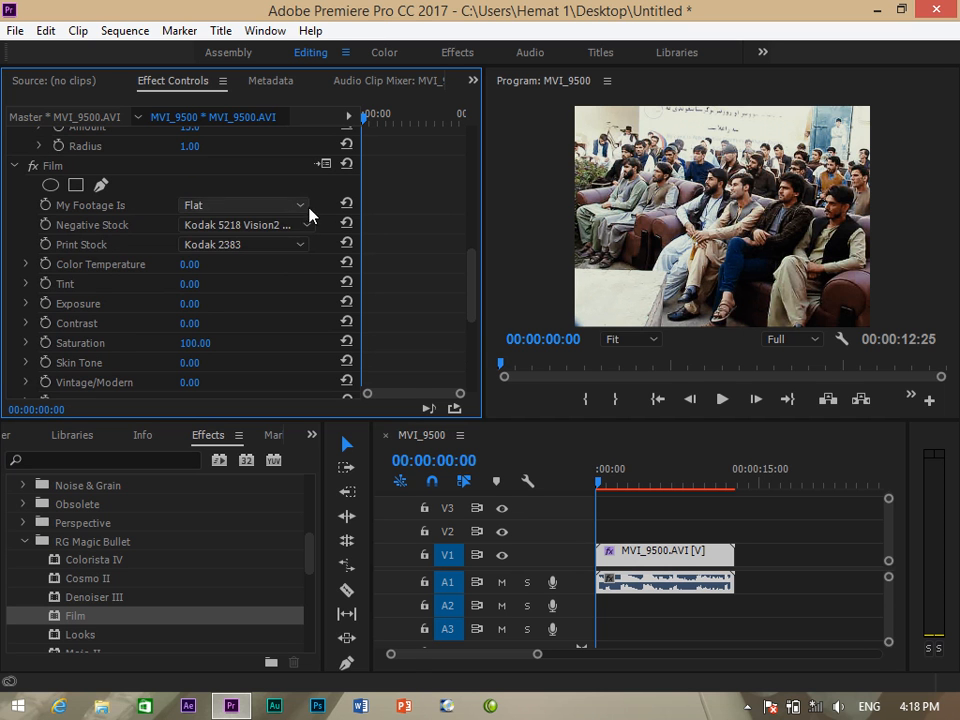
pyautogui.click(303, 207)
# Try several Film negative stocks, settling on Kodak 5218 Vision2 500T with Kodak 2395 print stock.
pyautogui.click(250, 225)
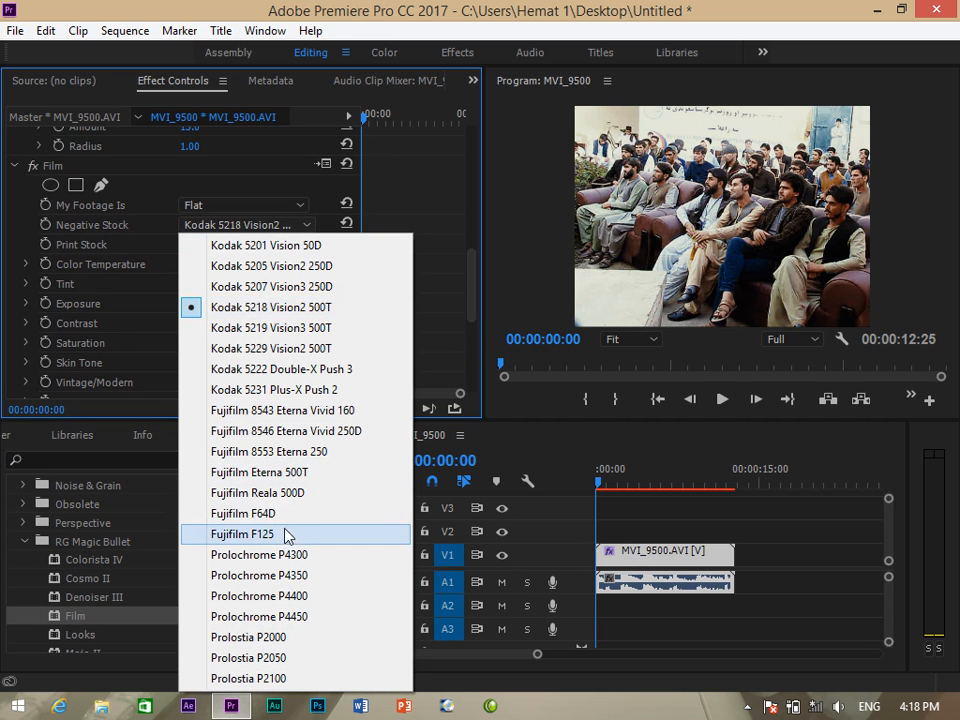
pyautogui.click(250, 637)
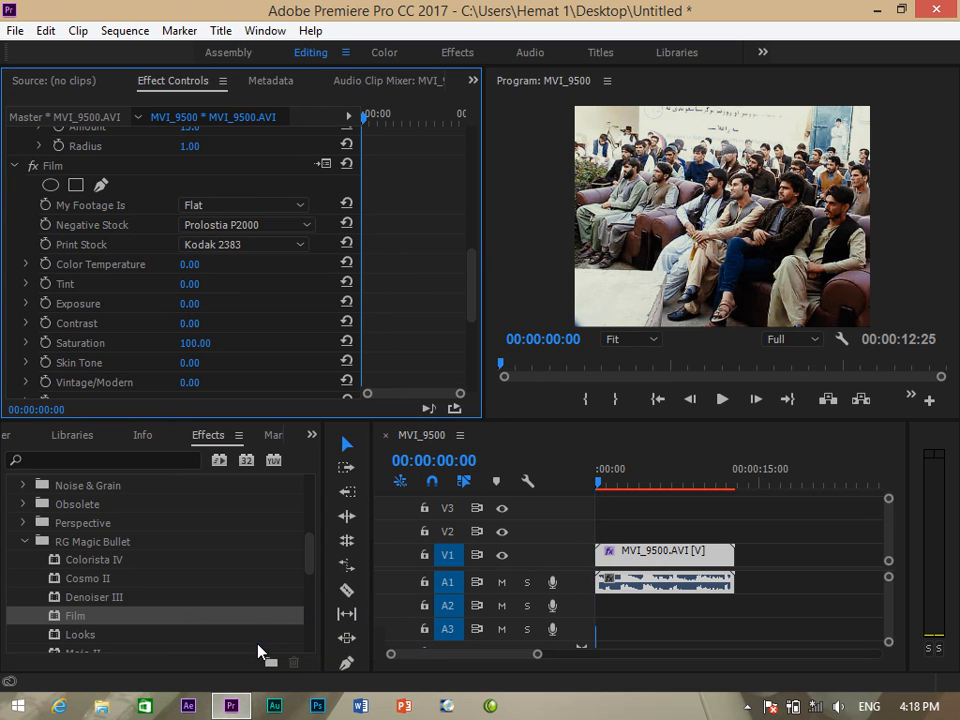
pyautogui.click(296, 243)
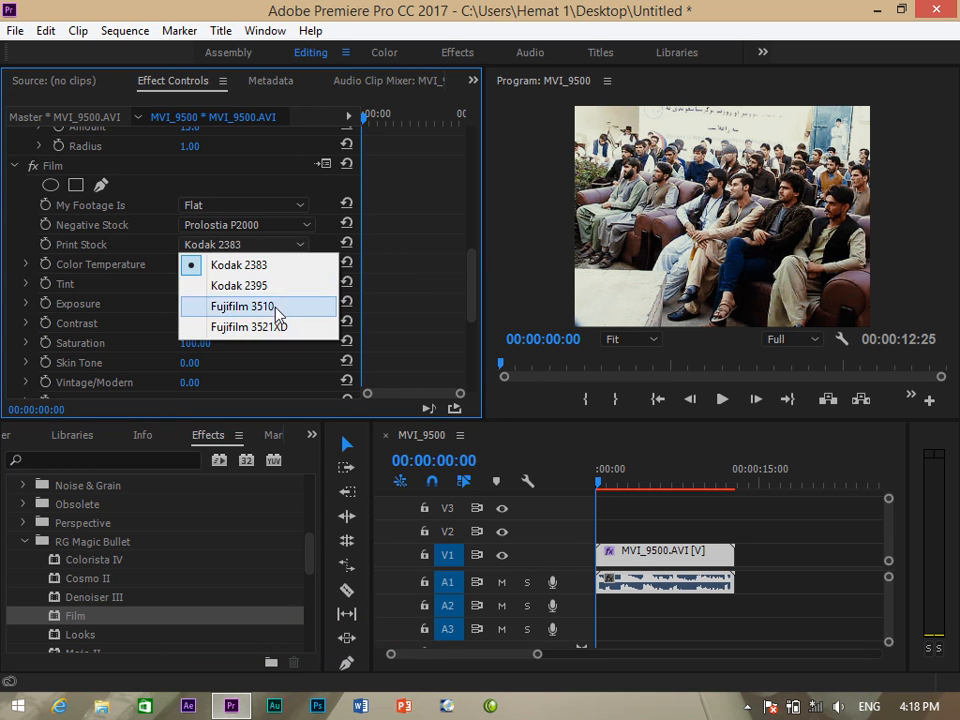
pyautogui.click(272, 286)
pyautogui.click(303, 225)
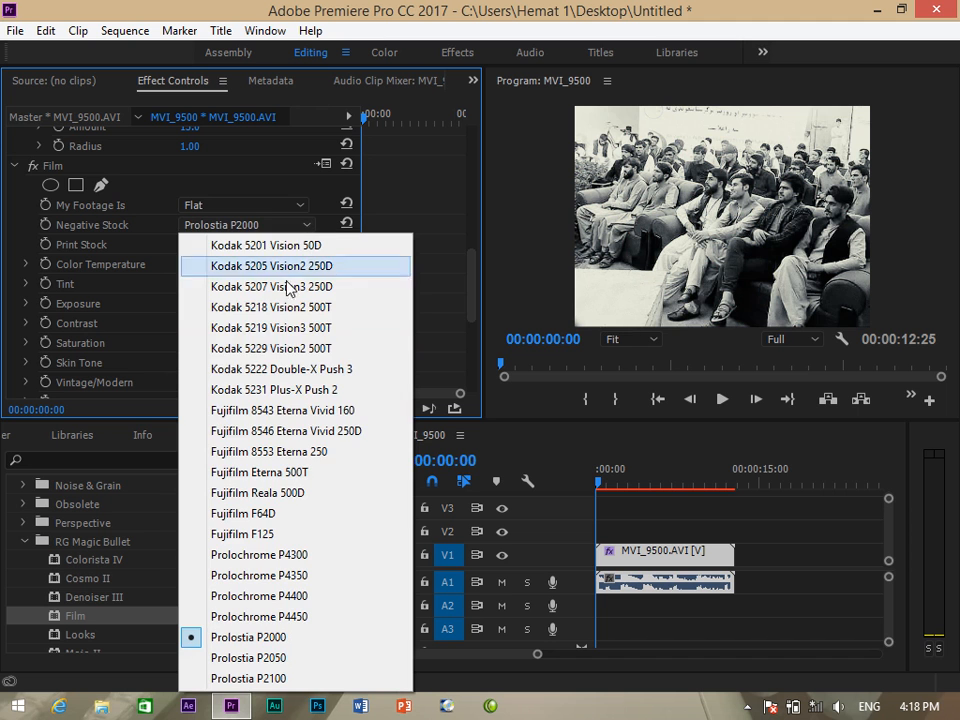
pyautogui.click(313, 330)
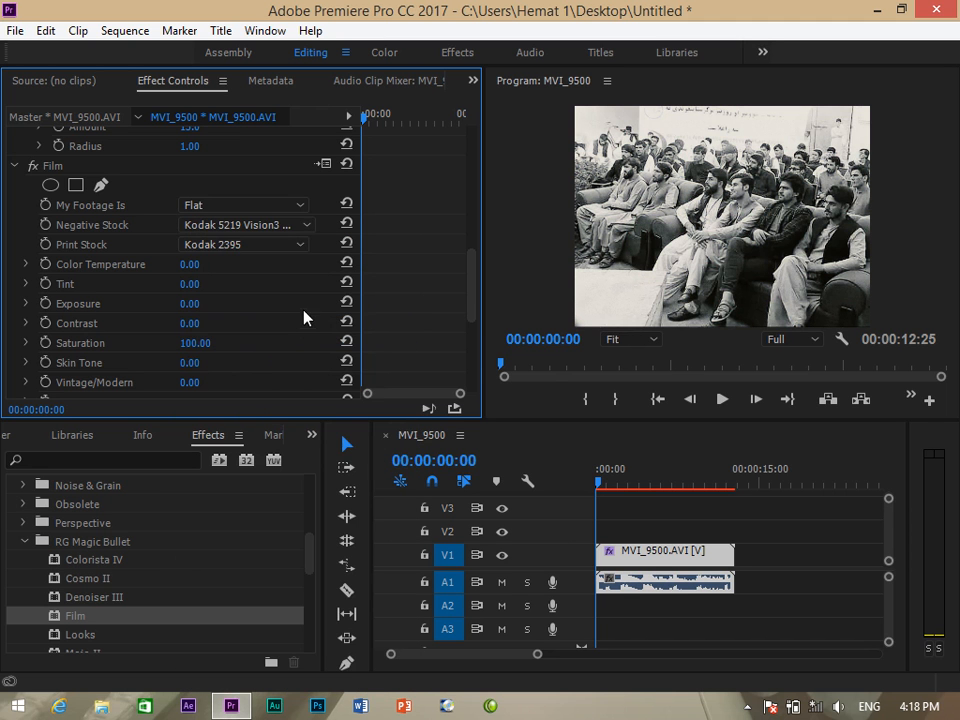
pyautogui.click(311, 234)
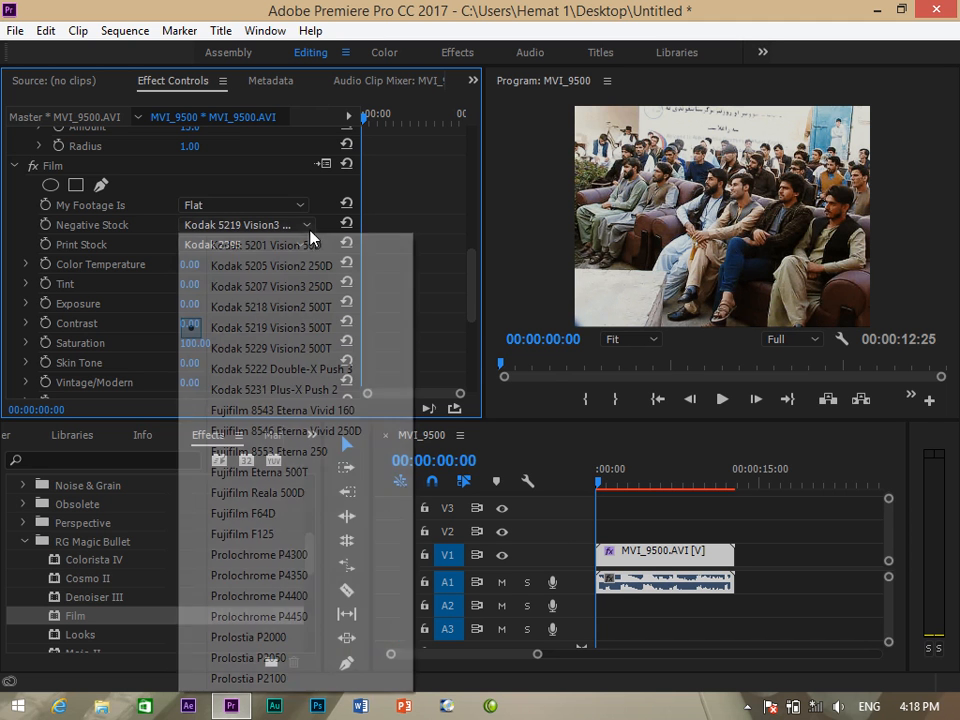
pyautogui.click(259, 390)
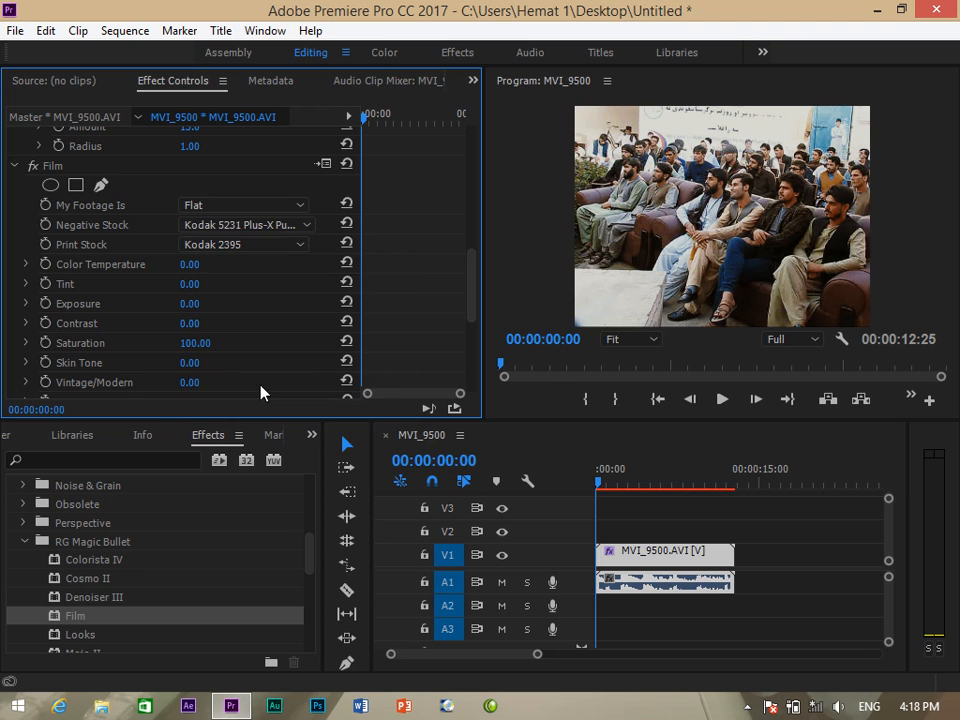
pyautogui.click(300, 226)
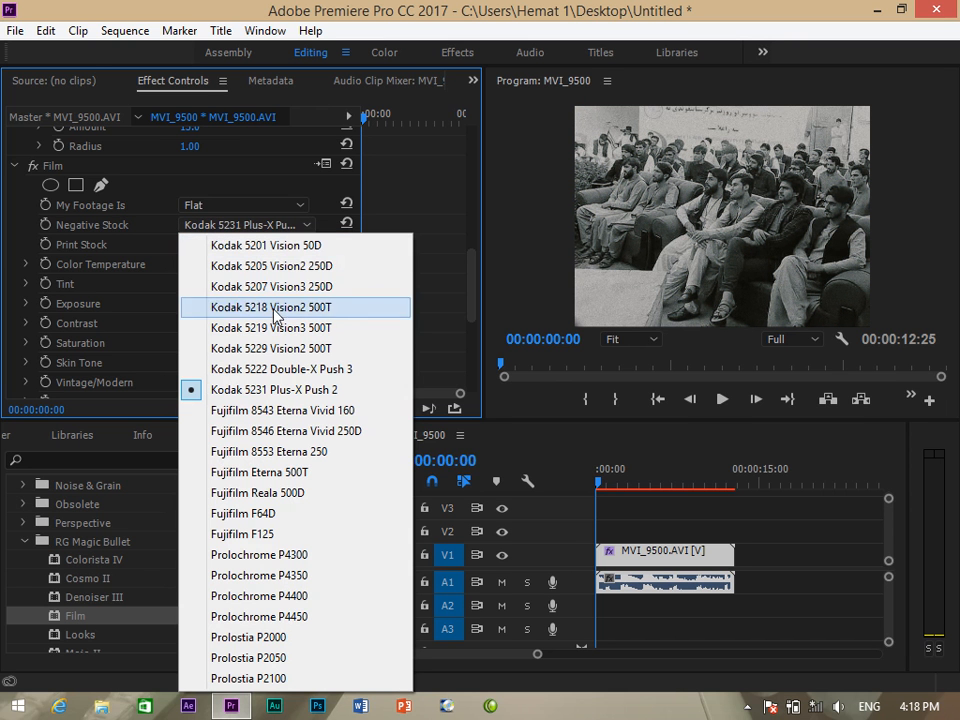
pyautogui.click(281, 249)
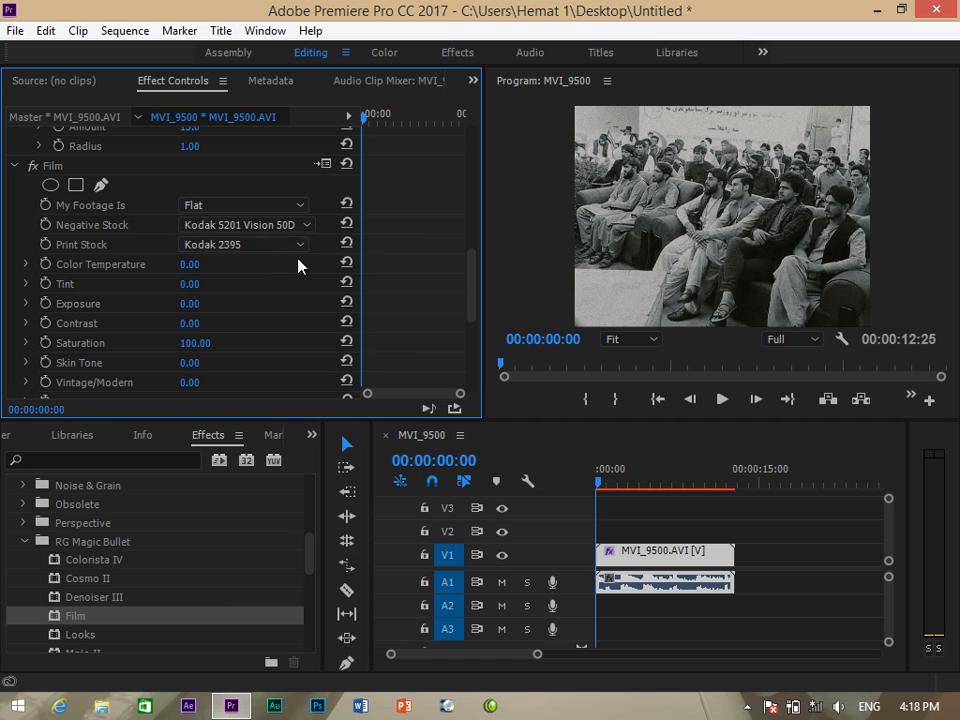
pyautogui.click(300, 225)
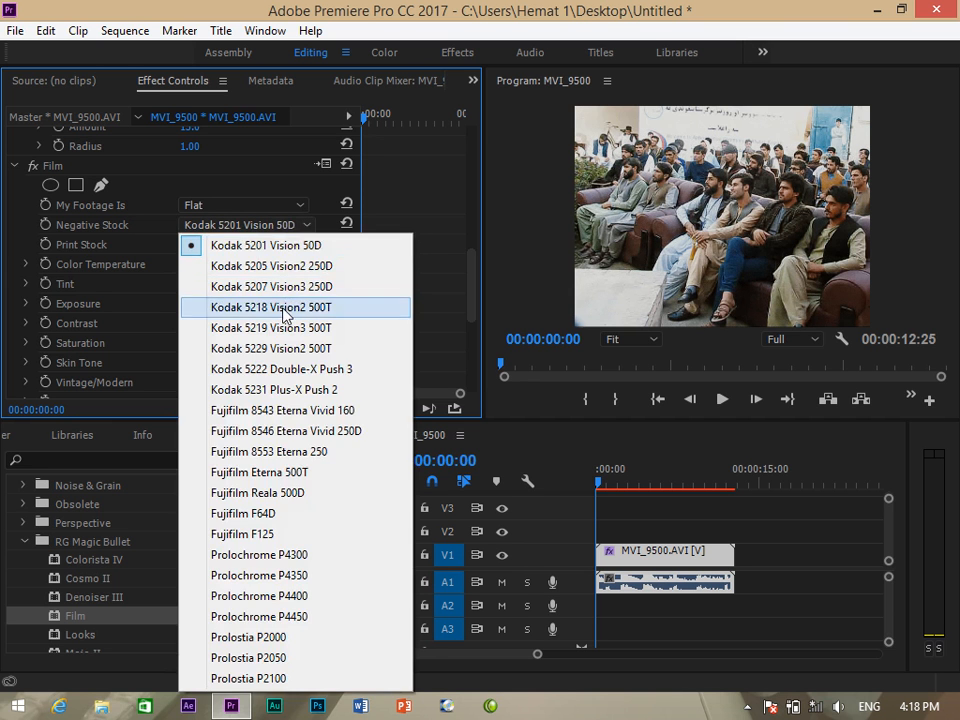
pyautogui.click(285, 309)
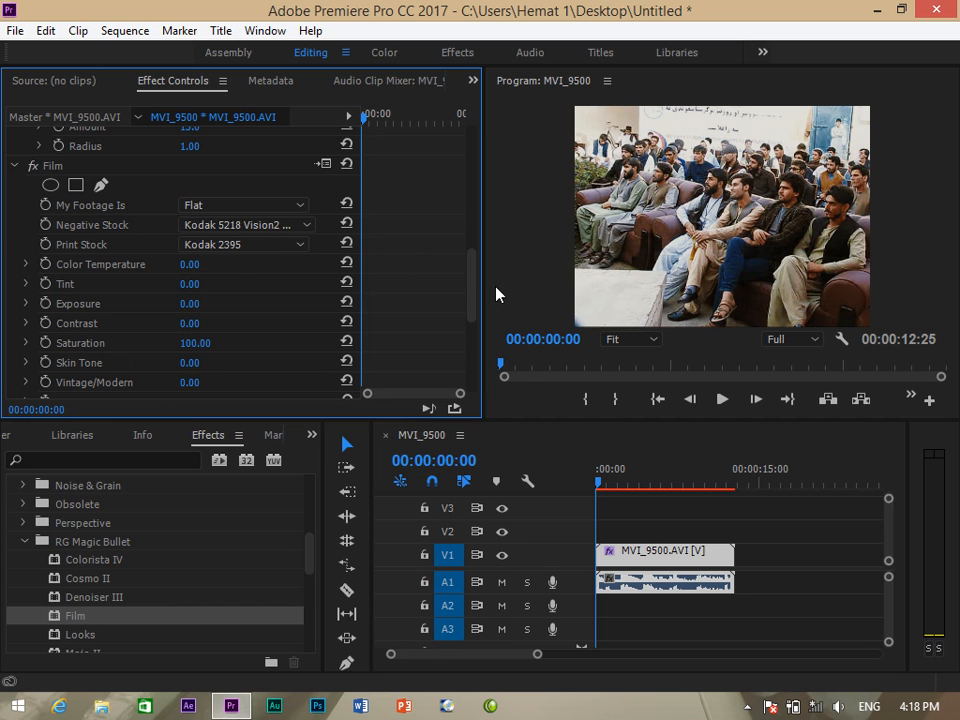
# Toggle Film and Denoiser III to compare the look, then delete the MVI_9500 clip from the timeline.
pyautogui.moveTo(472, 279); pyautogui.dragTo(467, 244)
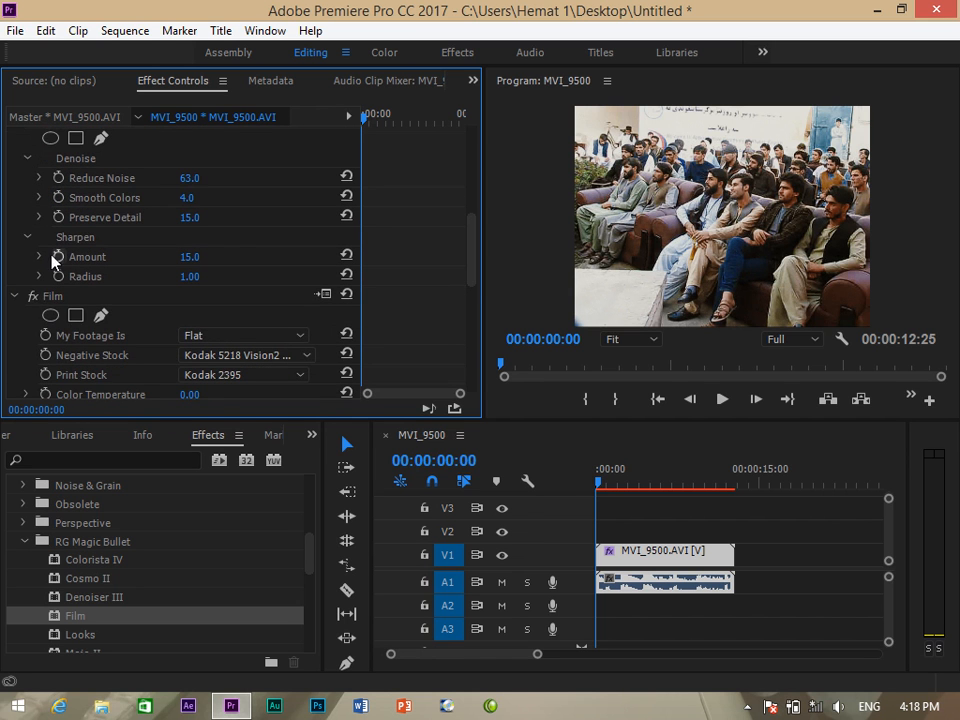
pyautogui.click(33, 296)
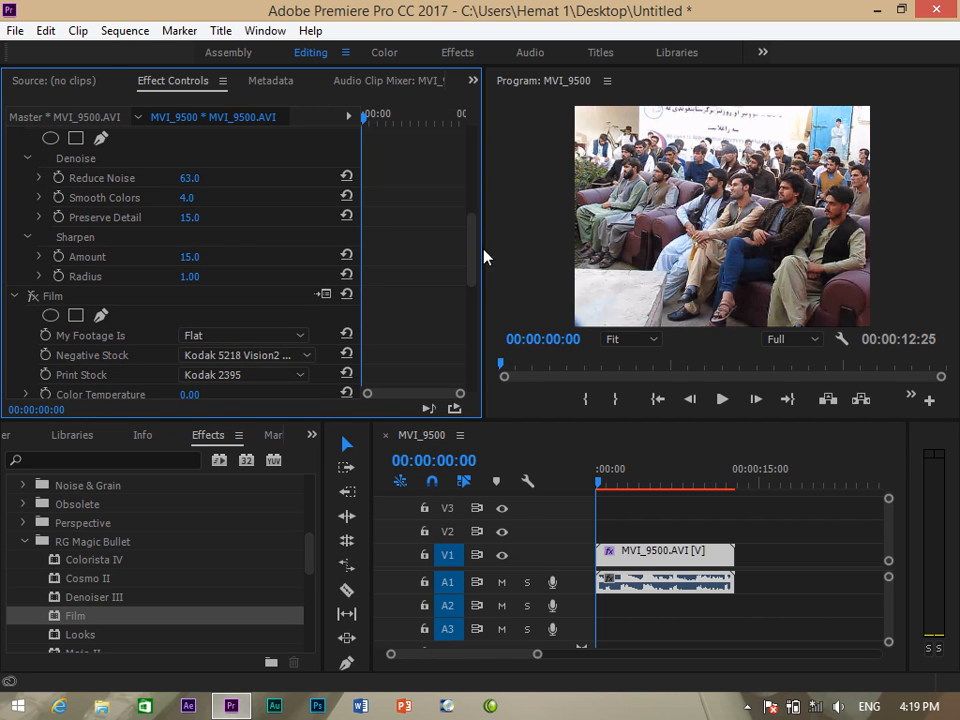
pyautogui.moveTo(471, 236); pyautogui.dragTo(473, 183)
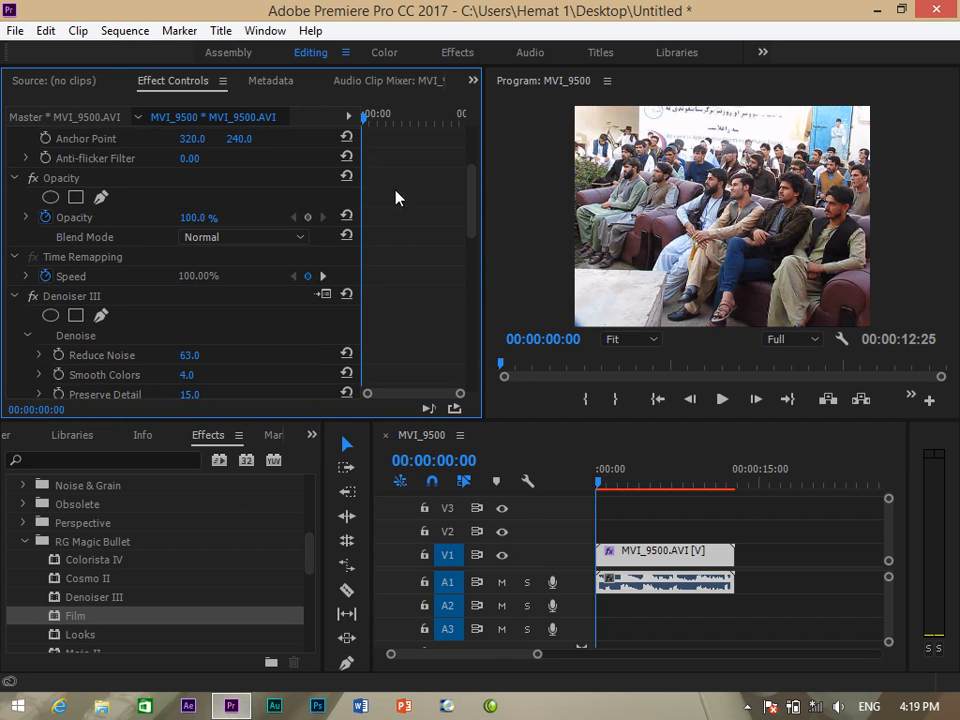
pyautogui.click(34, 297)
pyautogui.moveTo(471, 208); pyautogui.dragTo(480, 270)
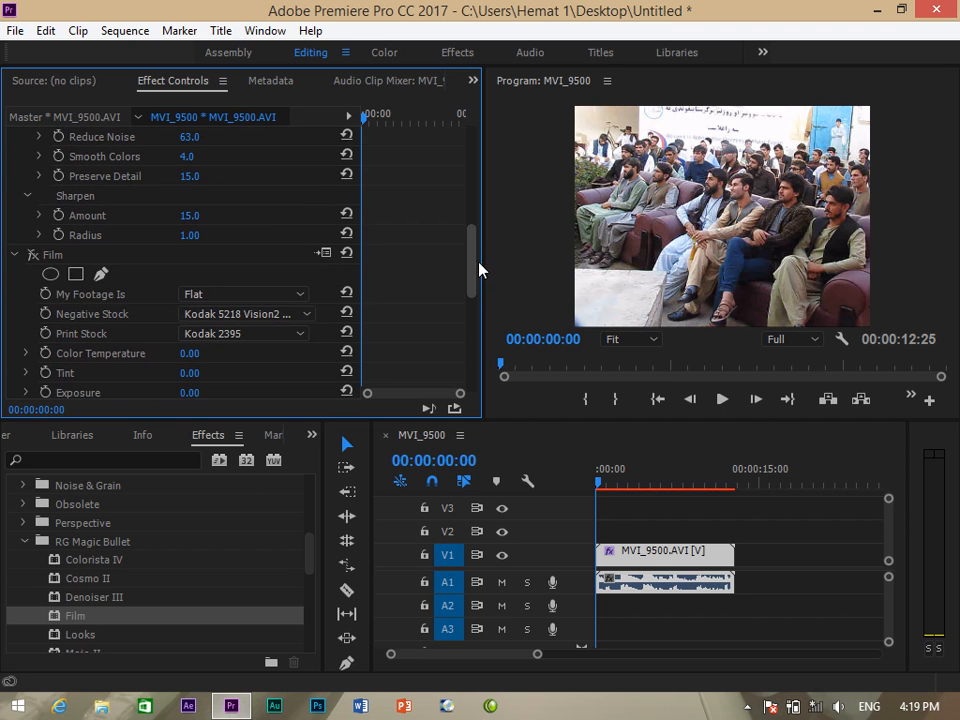
pyautogui.click(33, 255)
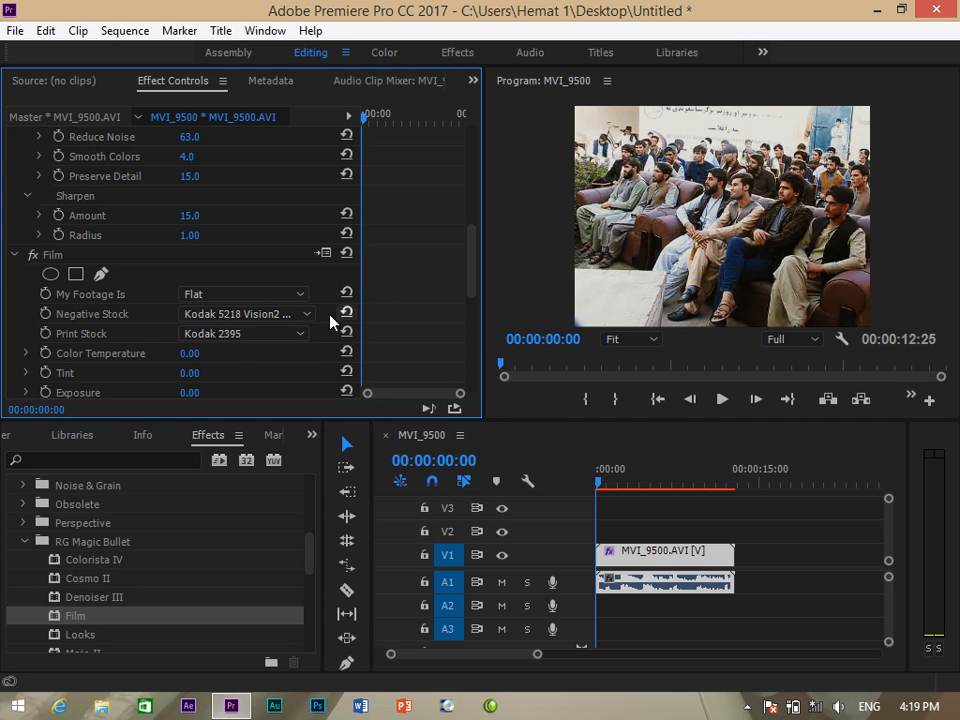
pyautogui.moveTo(476, 251); pyautogui.dragTo(480, 272)
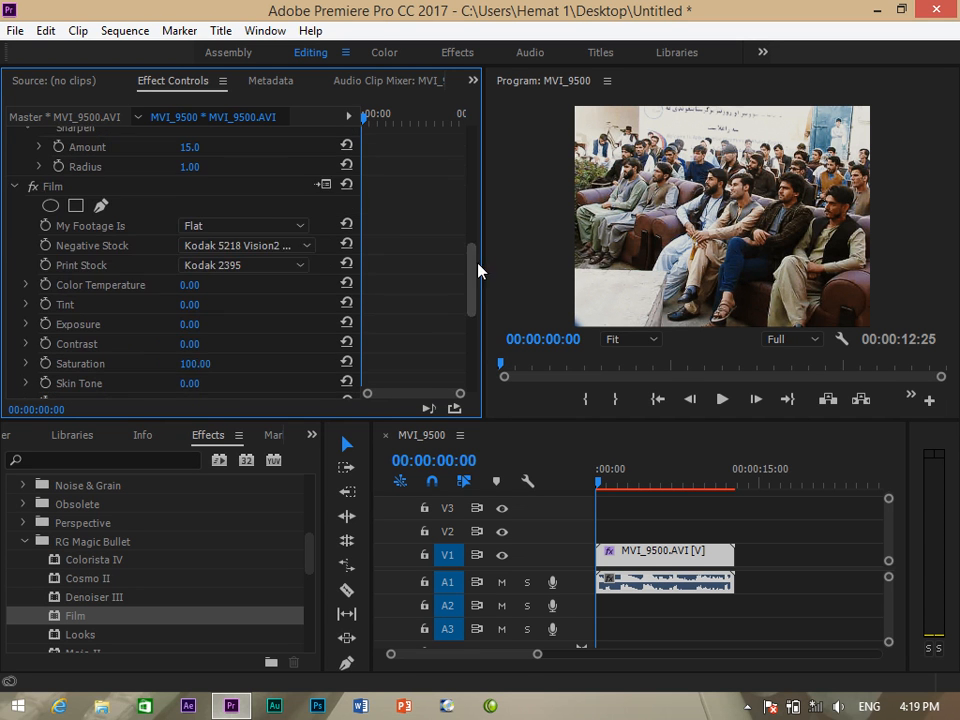
pyautogui.click(688, 598)
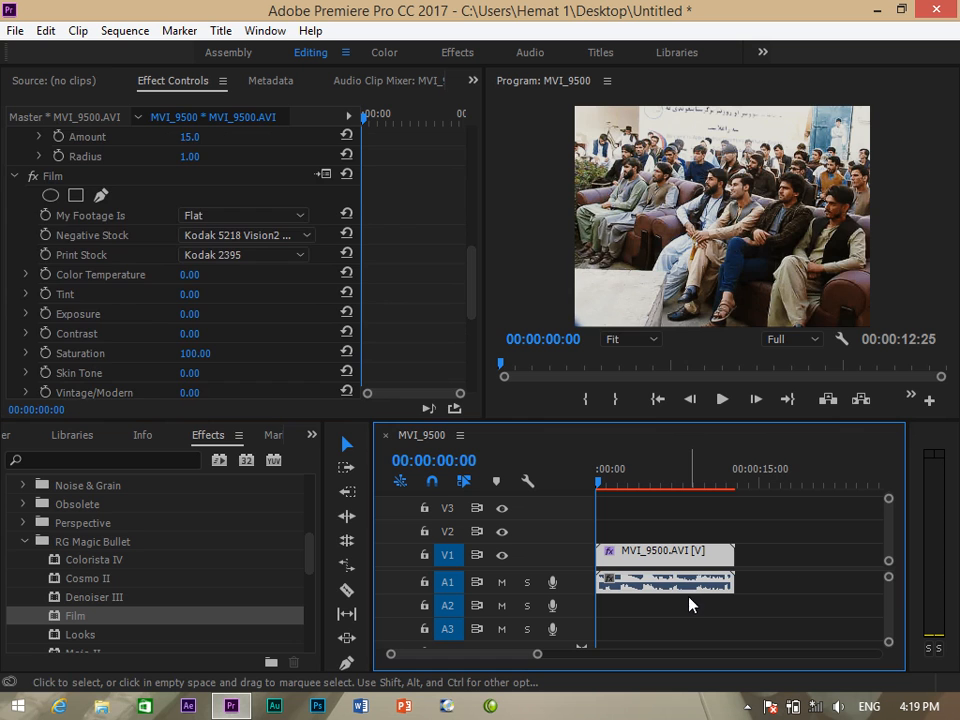
pyautogui.press('Delete')
# Remove MVI_9500.AVI from the project and place MVI_9498 on video track V1.
pyautogui.click(312, 436)
pyautogui.click(336, 460)
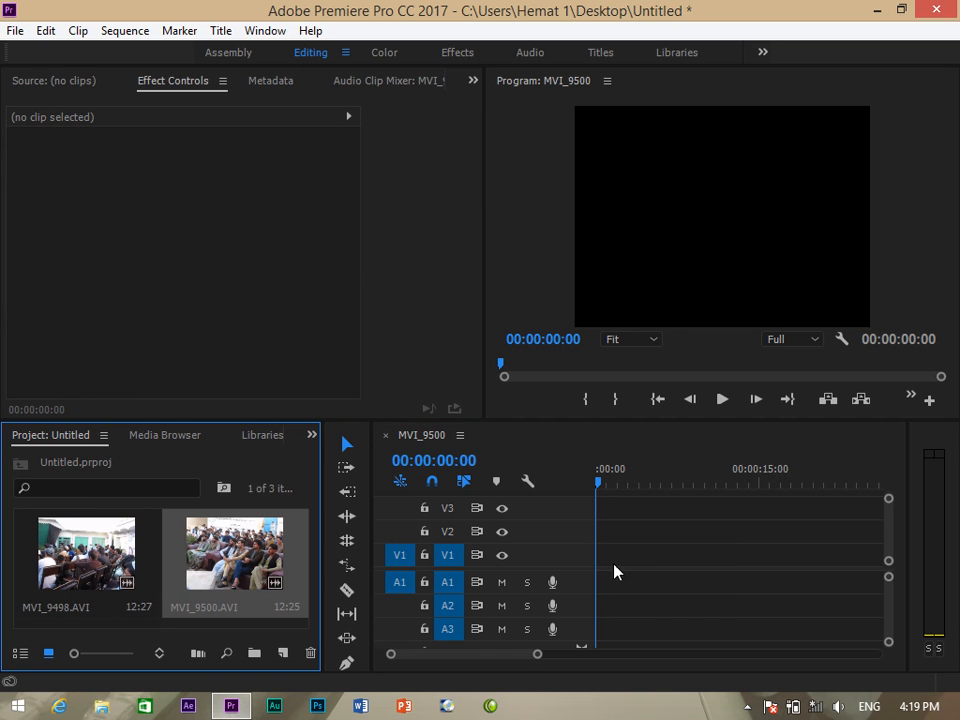
pyautogui.doubleClick(243, 572)
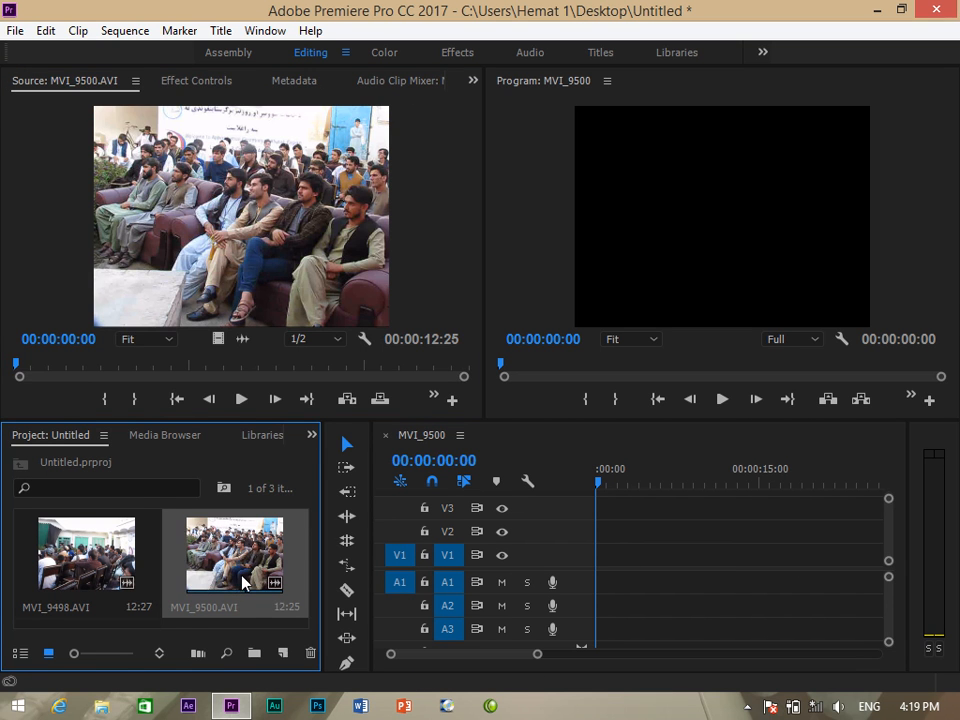
pyautogui.press('Delete')
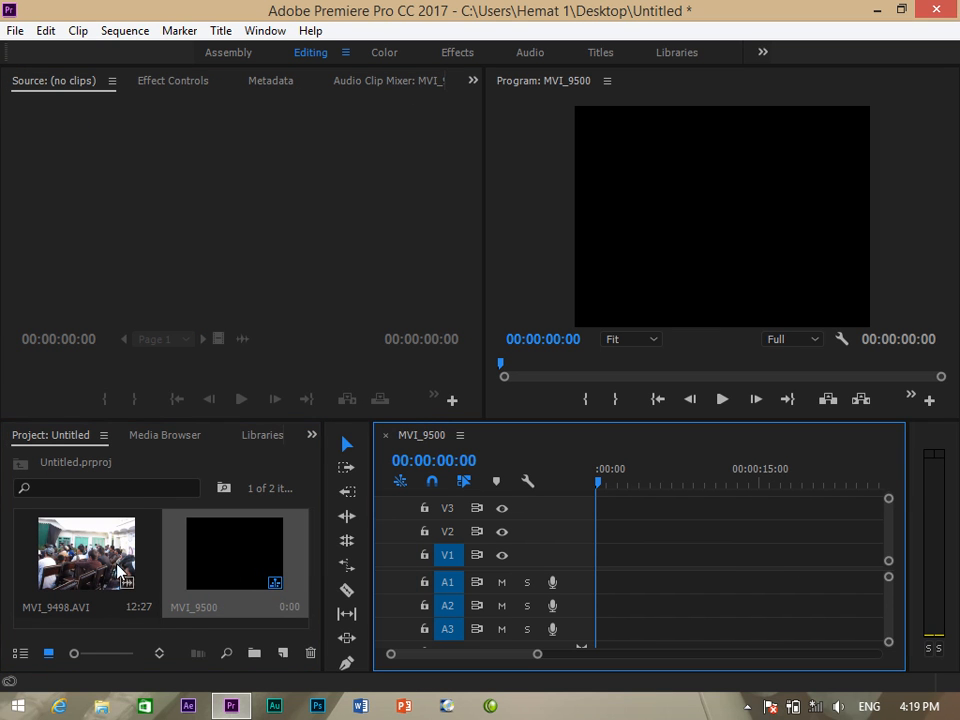
pyautogui.moveTo(86, 552); pyautogui.dragTo(579, 551)
# Apply the Magic Bullet Looks effect to MVI_9498 and launch its Edit Look editor.
pyautogui.click(311, 436)
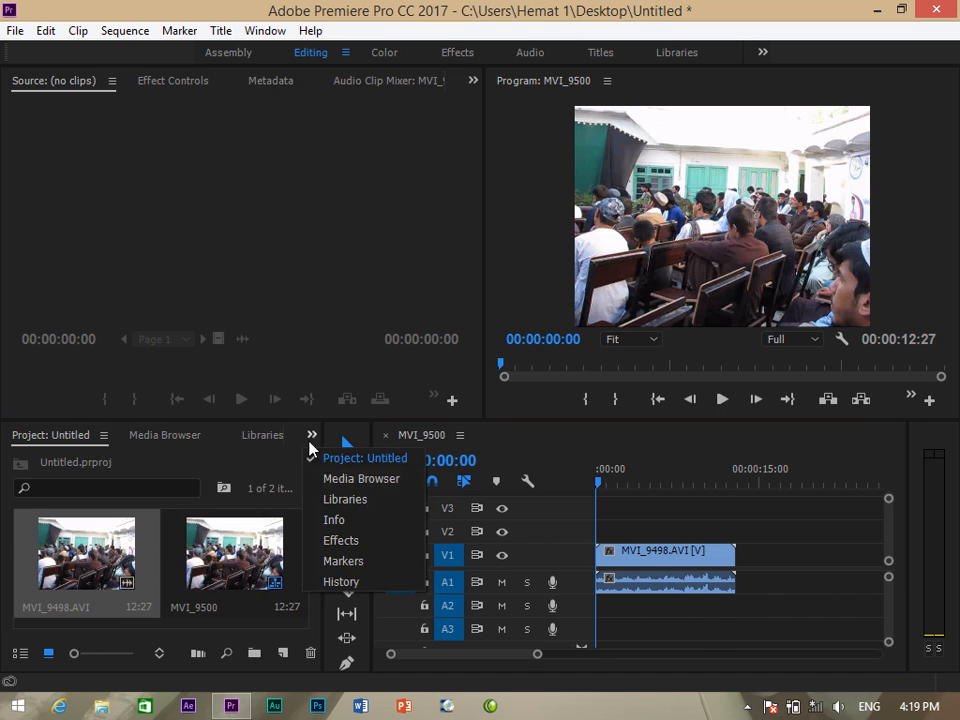
pyautogui.click(337, 540)
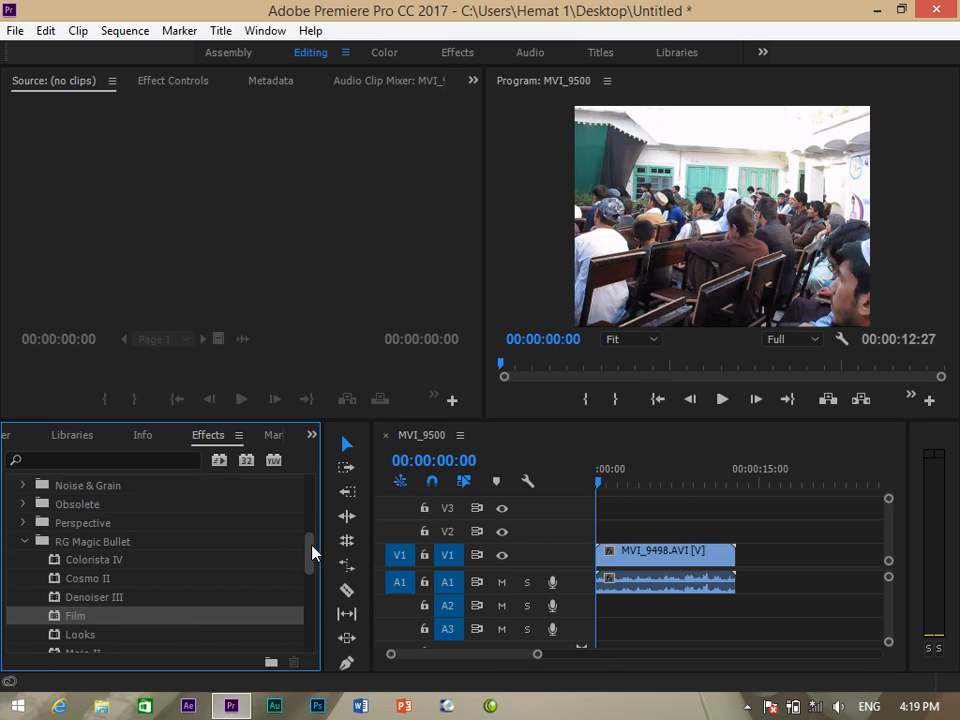
pyautogui.scroll(-3, 315, 557)
pyautogui.click(72, 580)
pyautogui.moveTo(72, 587); pyautogui.dragTo(624, 560)
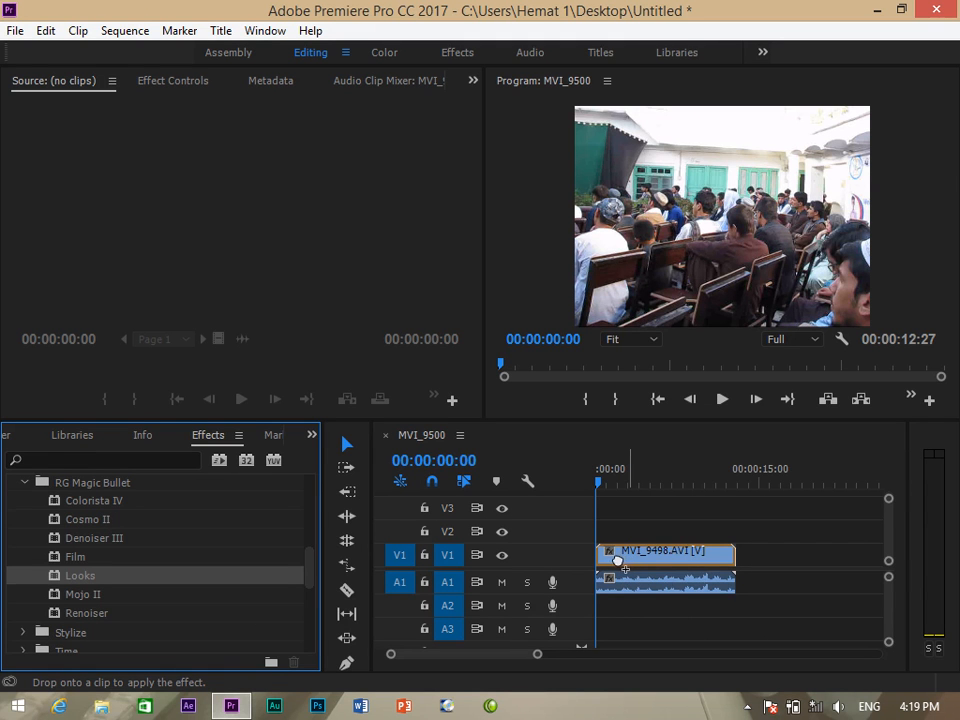
pyautogui.moveTo(618, 560); pyautogui.dragTo(620, 560)
pyautogui.click(175, 81)
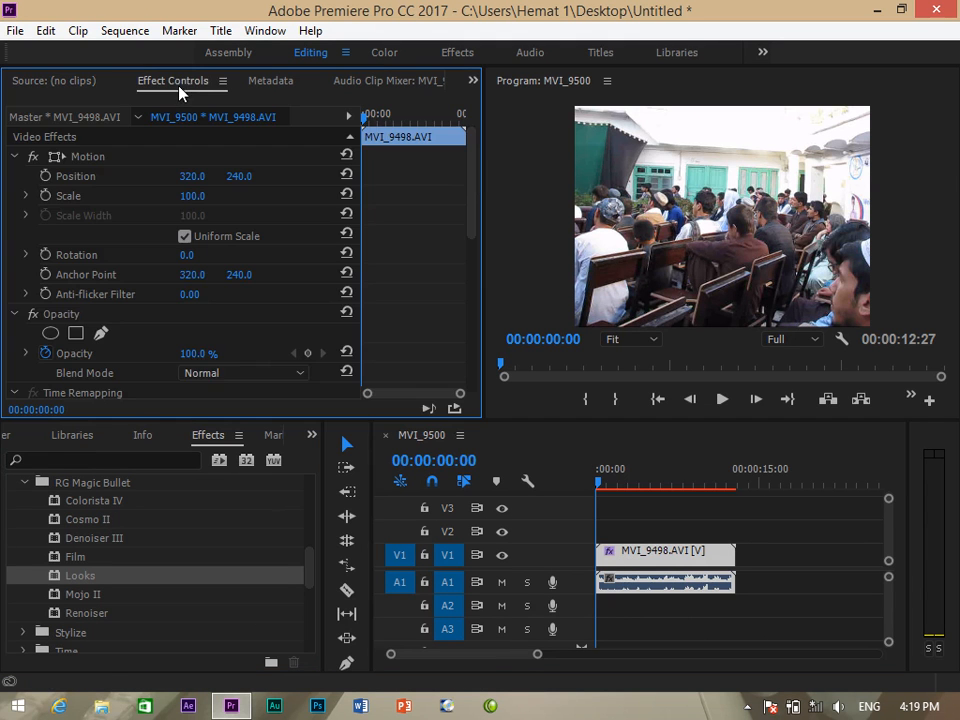
pyautogui.moveTo(476, 193); pyautogui.dragTo(475, 290)
pyautogui.scroll(-2, 474, 290)
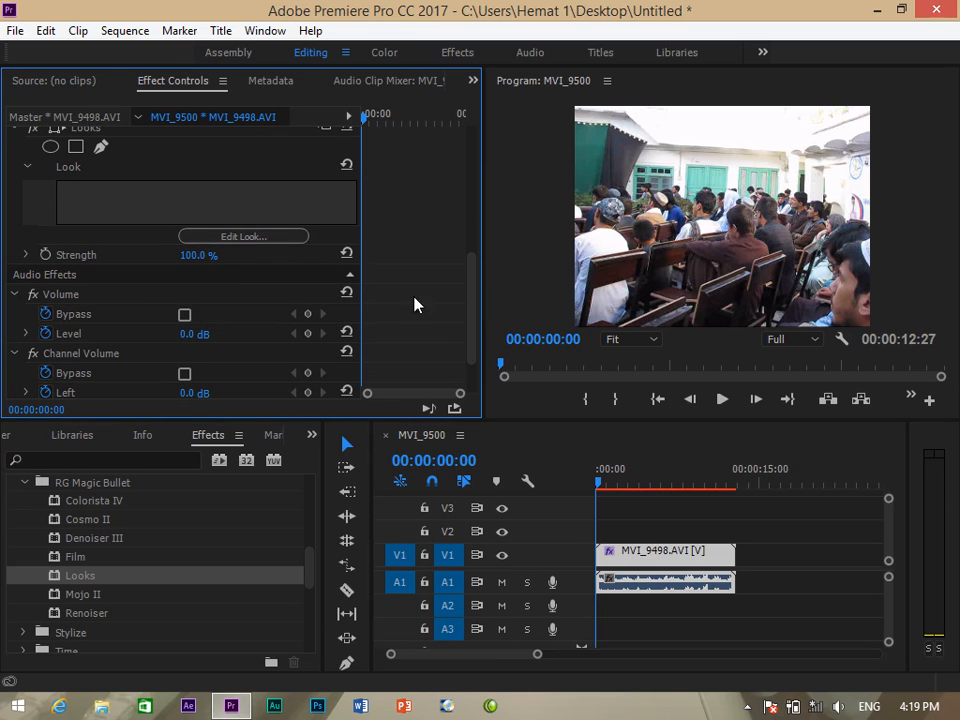
pyautogui.click(246, 237)
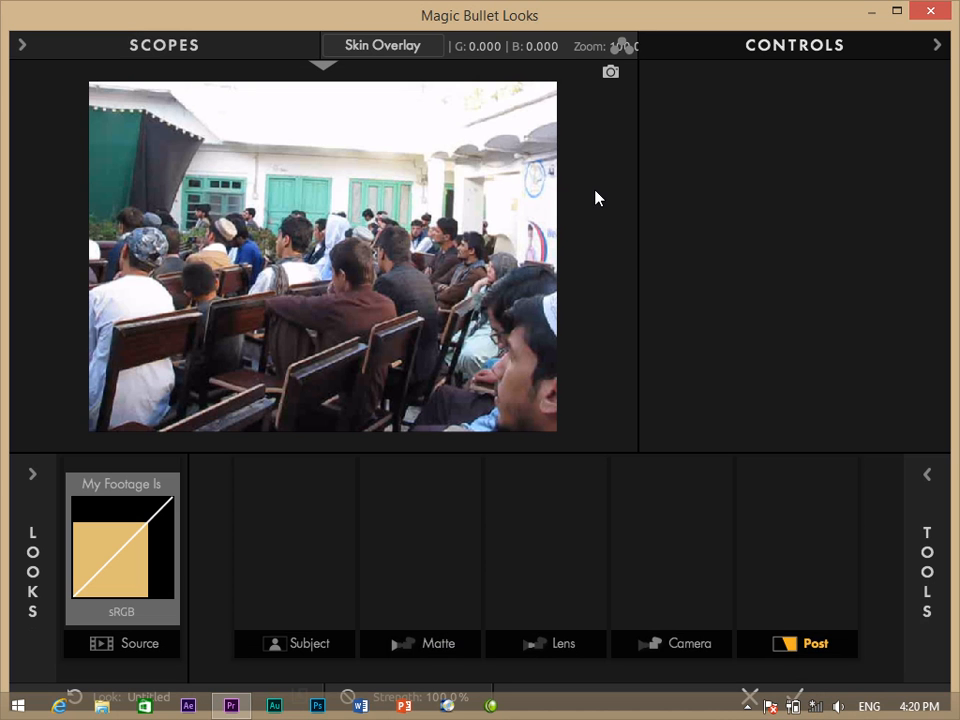
# Show the scopes with Slice Graph, turn on the skin overlay, and collapse the Controls panel.
pyautogui.click(158, 46)
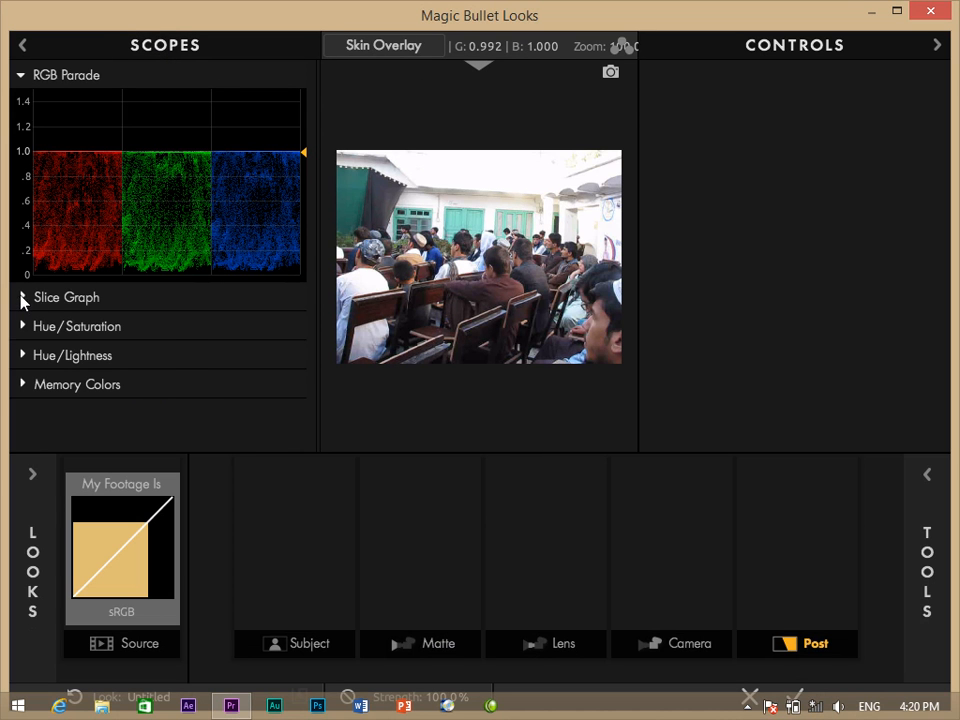
pyautogui.click(21, 298)
pyautogui.moveTo(312, 241); pyautogui.dragTo(306, 317)
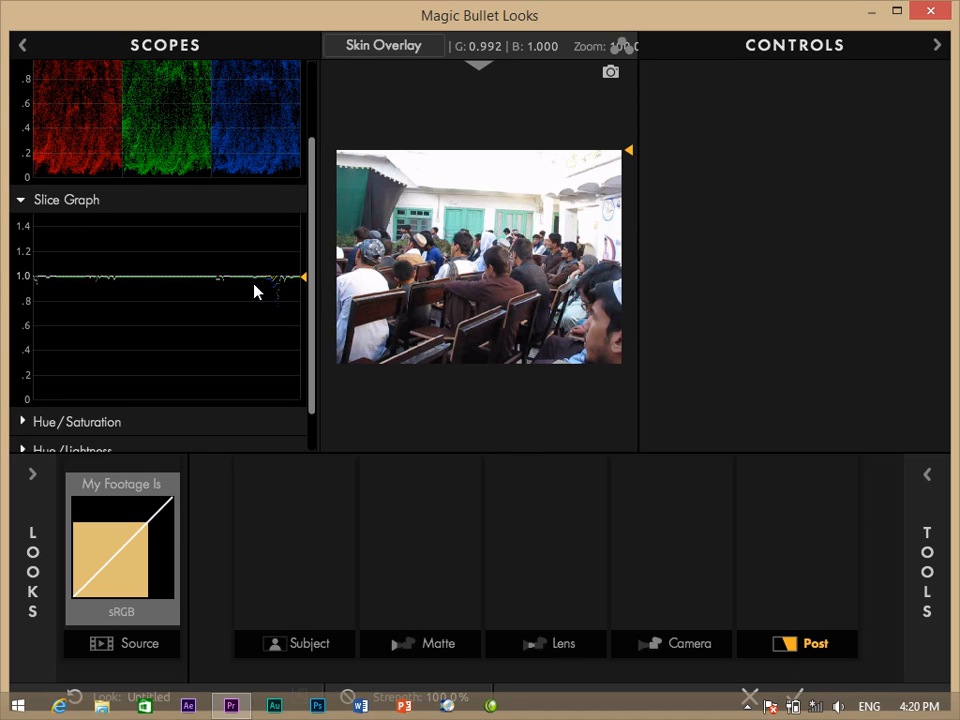
pyautogui.moveTo(311, 264); pyautogui.dragTo(186, 183)
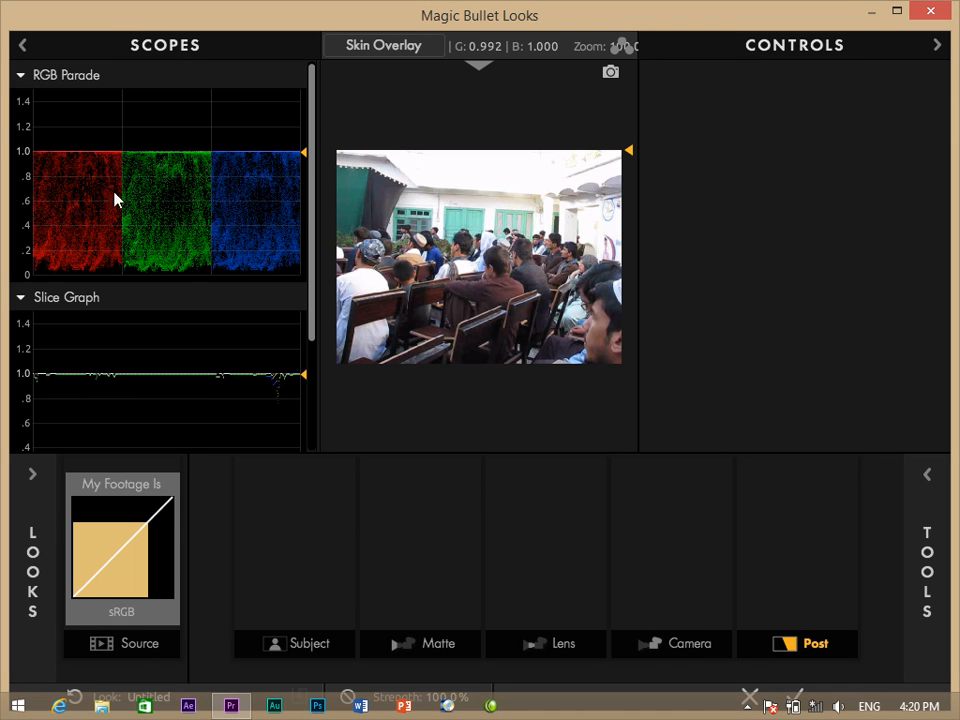
pyautogui.moveTo(315, 180); pyautogui.dragTo(375, 98)
pyautogui.click(414, 54)
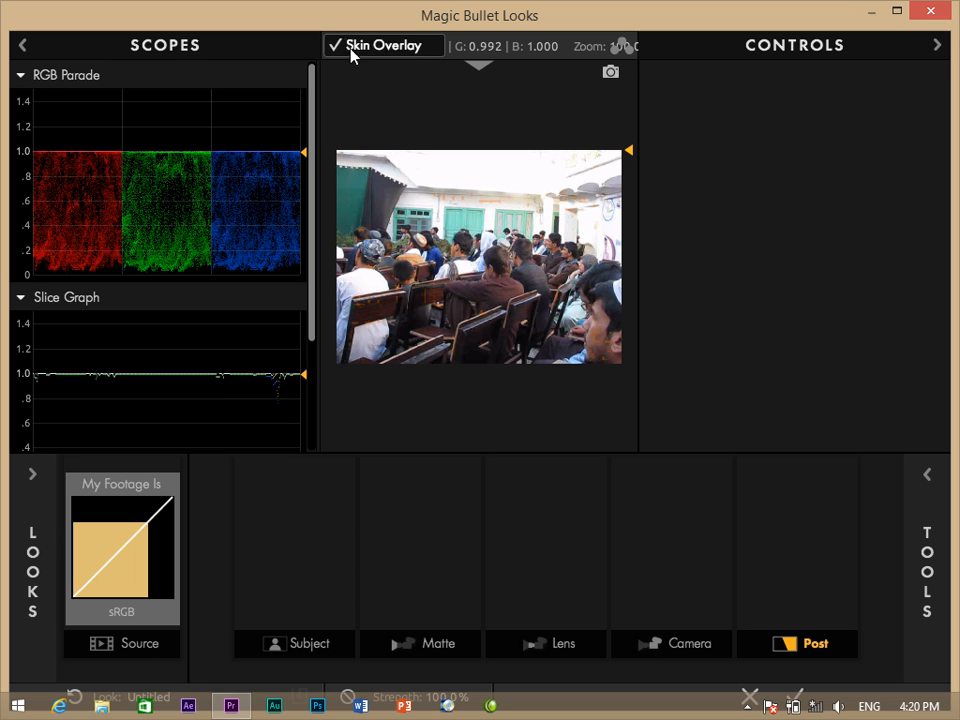
pyautogui.click(938, 46)
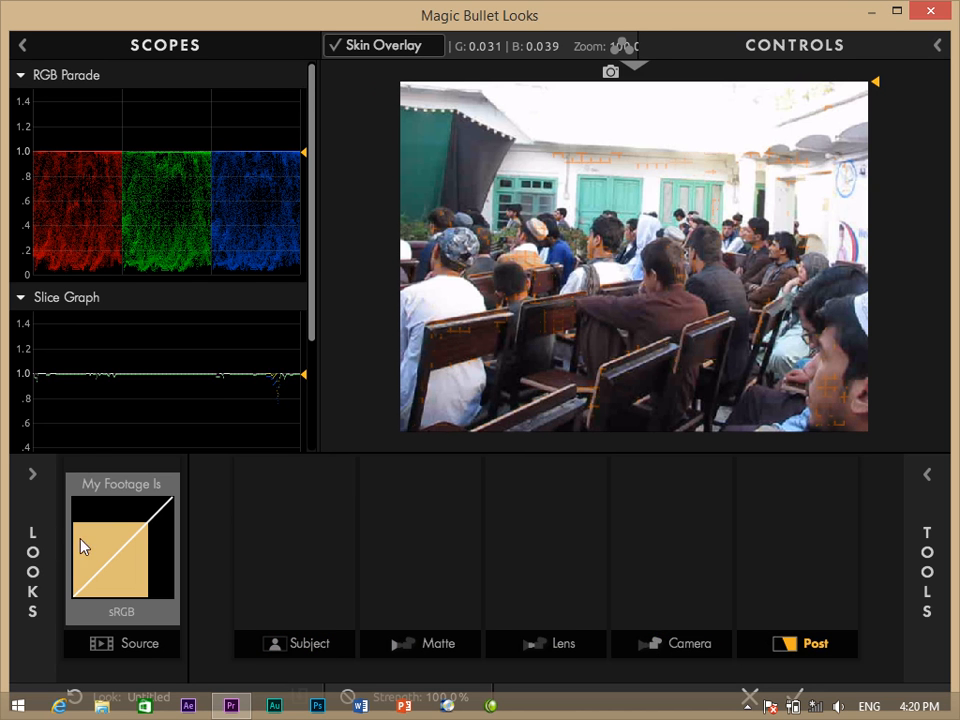
pyautogui.moveTo(32, 474)
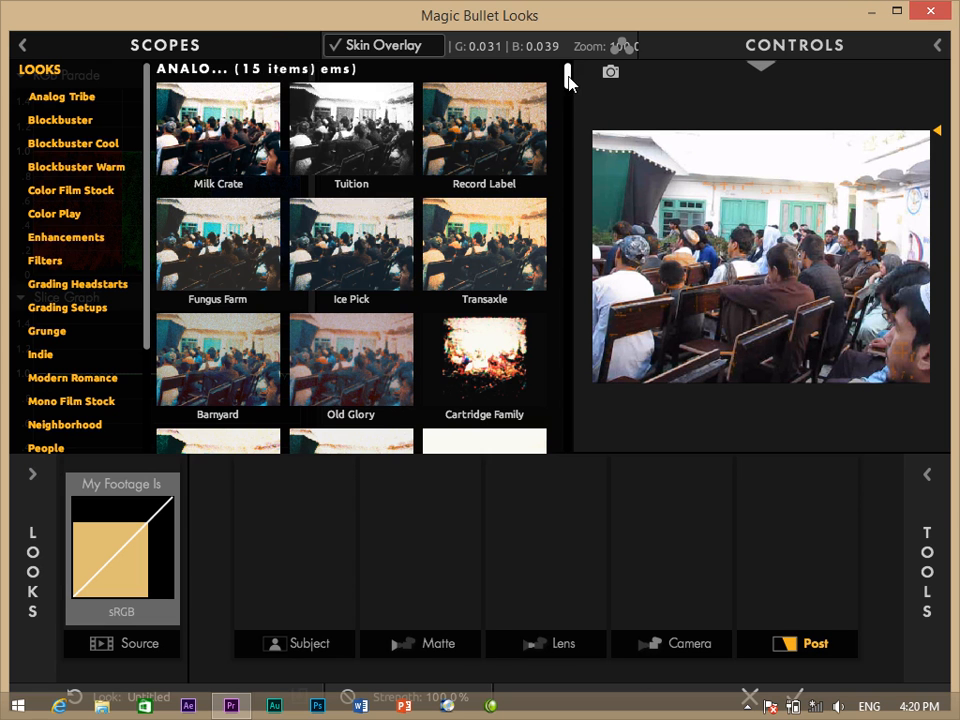
# Browse the Filters, Grading Headstarts, Grading Setups and Indie categories, then apply Powderkeg.
pyautogui.moveTo(567, 77); pyautogui.dragTo(567, 162)
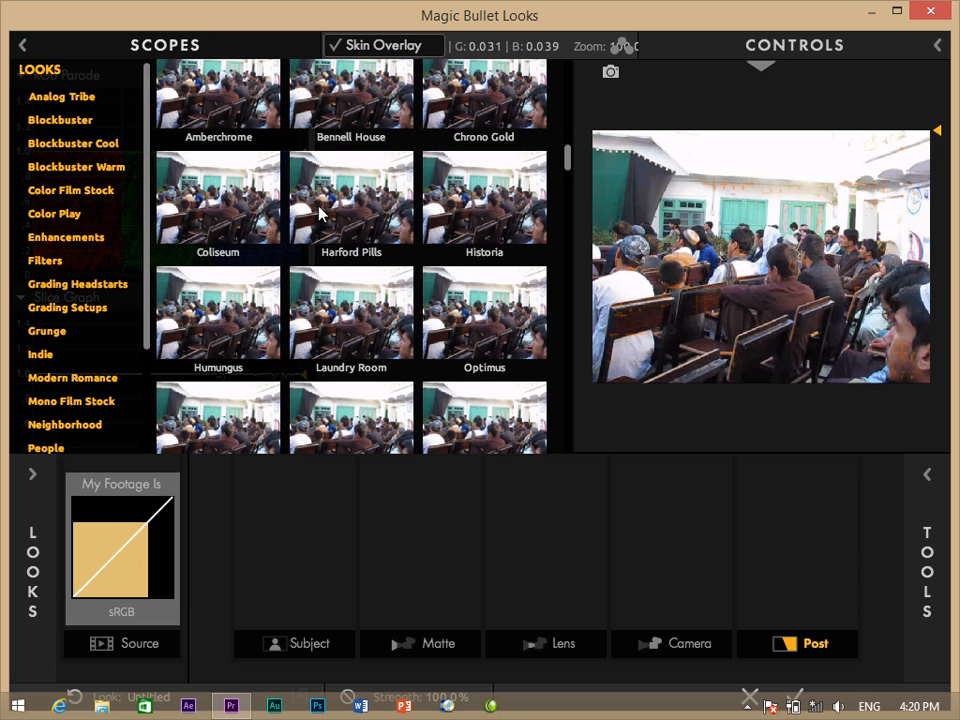
pyautogui.click(45, 263)
pyautogui.click(47, 285)
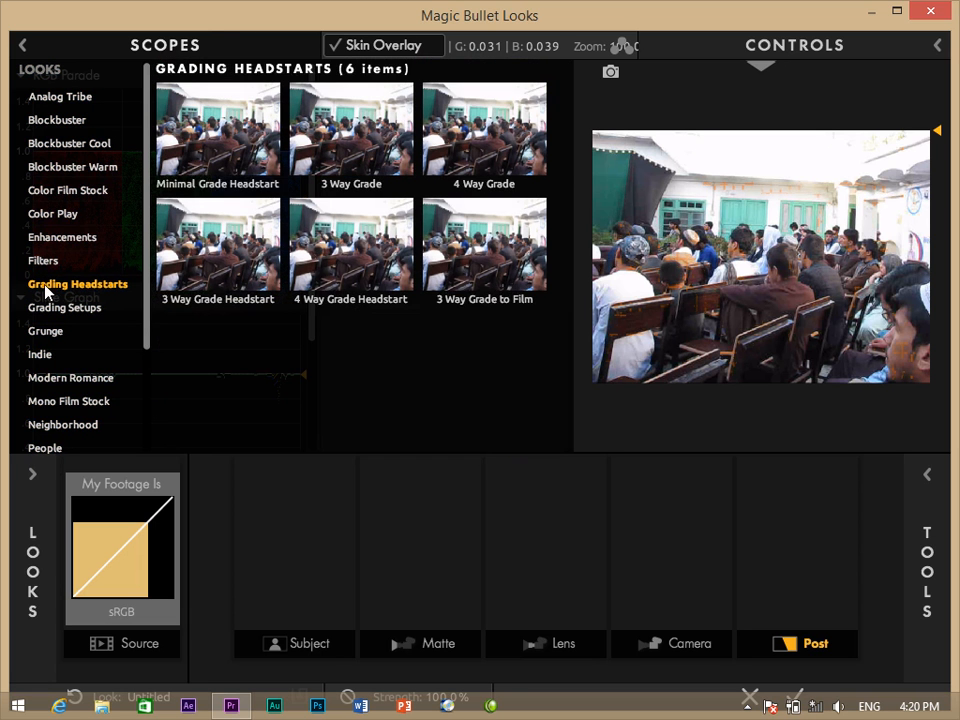
pyautogui.click(47, 306)
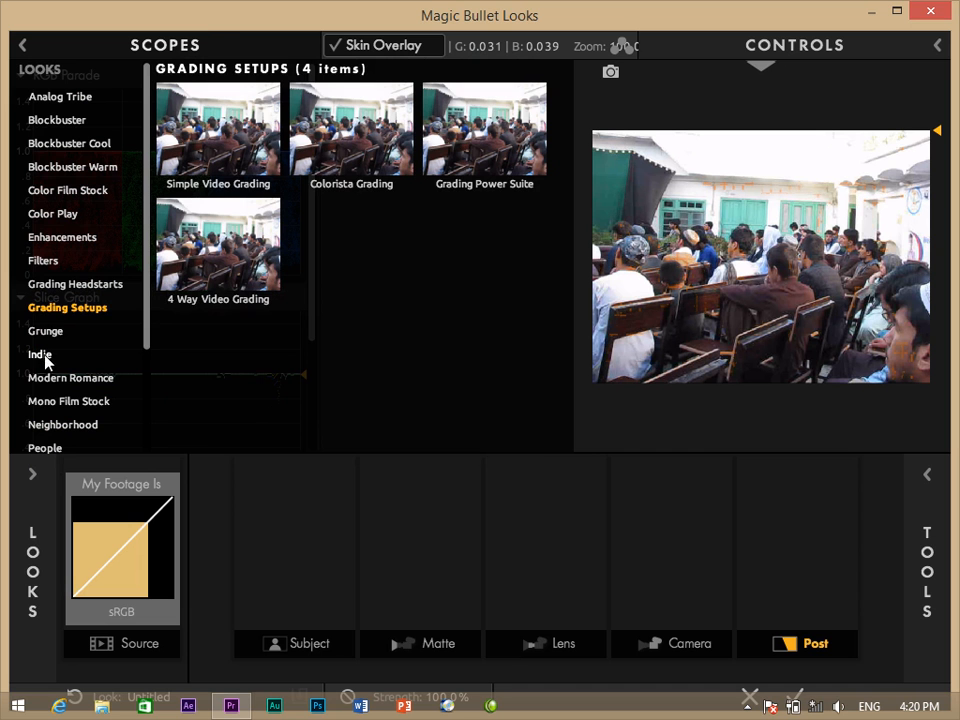
pyautogui.click(44, 358)
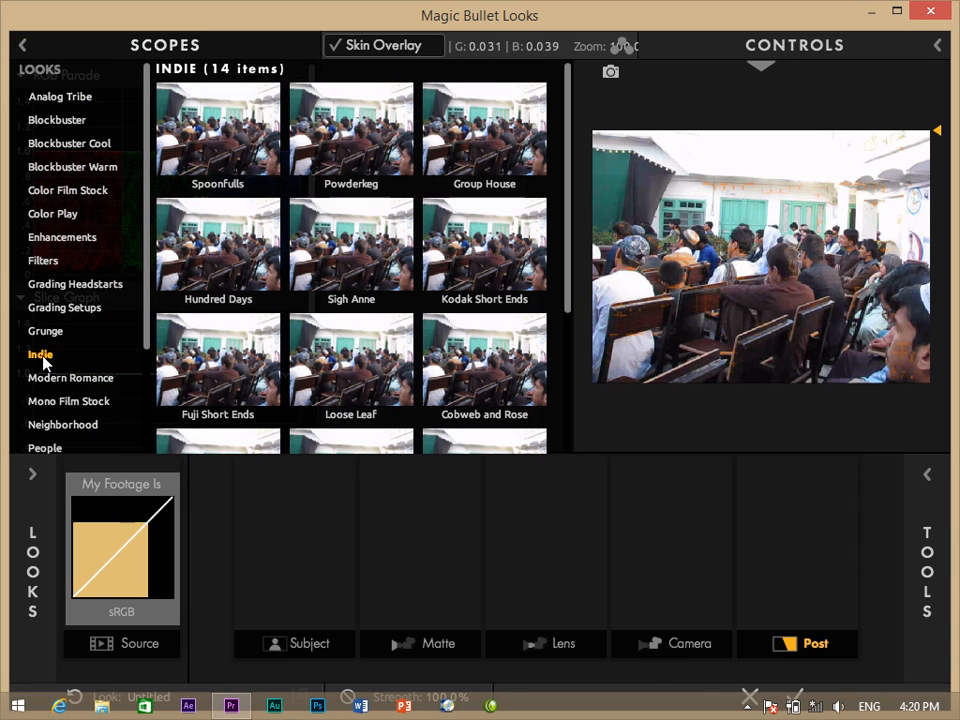
pyautogui.click(345, 134)
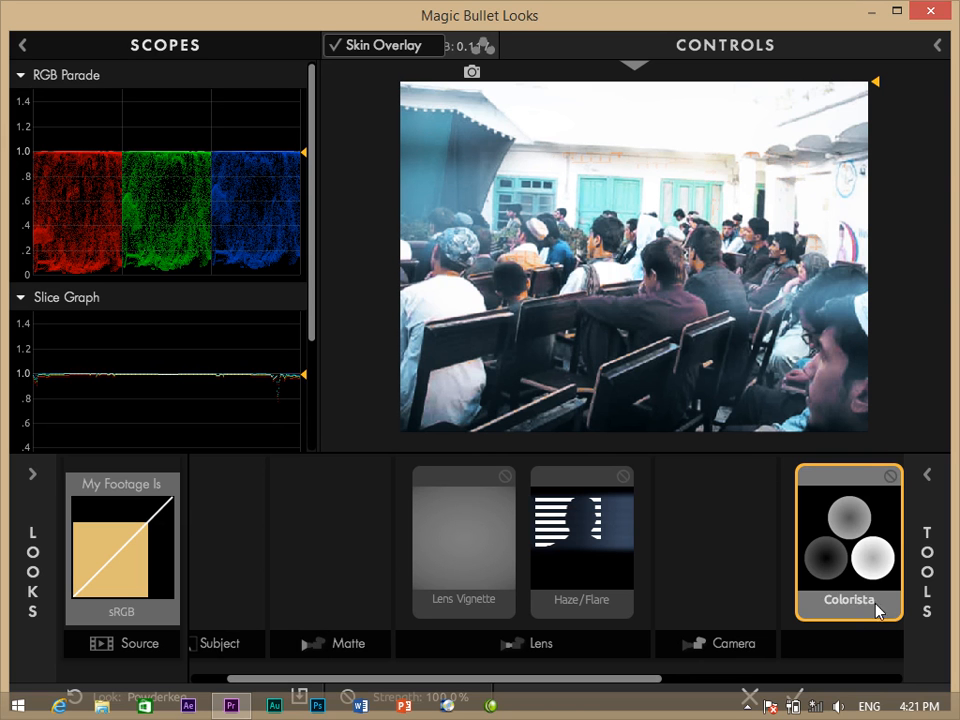
# Restore the editor window and tint the Colorista shadows, midtones toward purple and highlights toward magenta.
pyautogui.moveTo(799, 26); pyautogui.dragTo(752, 94)
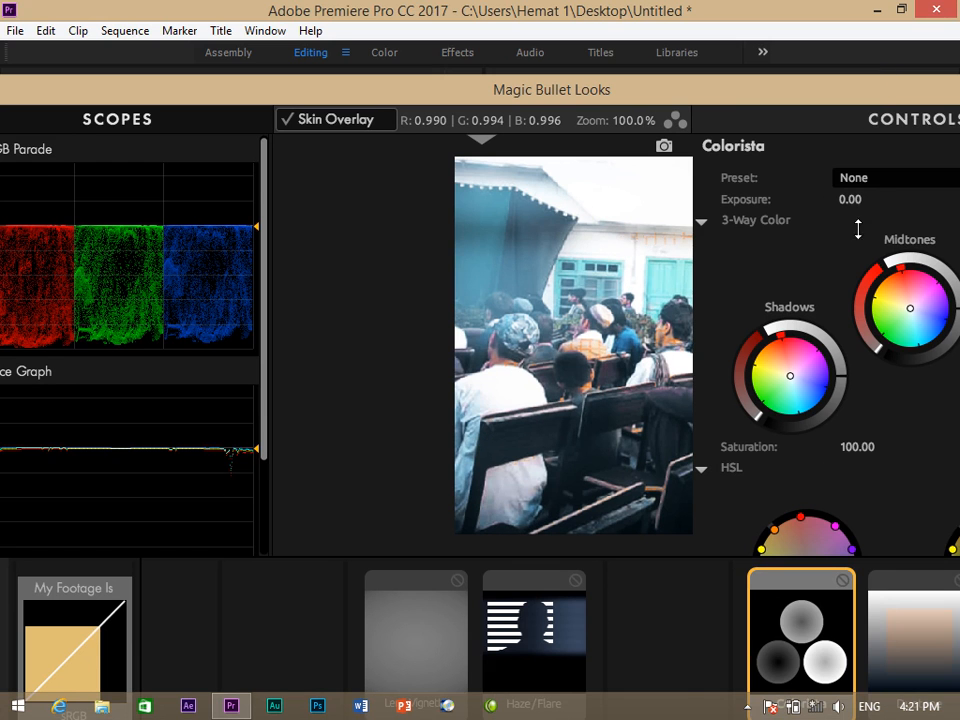
pyautogui.moveTo(868, 96); pyautogui.dragTo(464, 2)
pyautogui.click(614, 274)
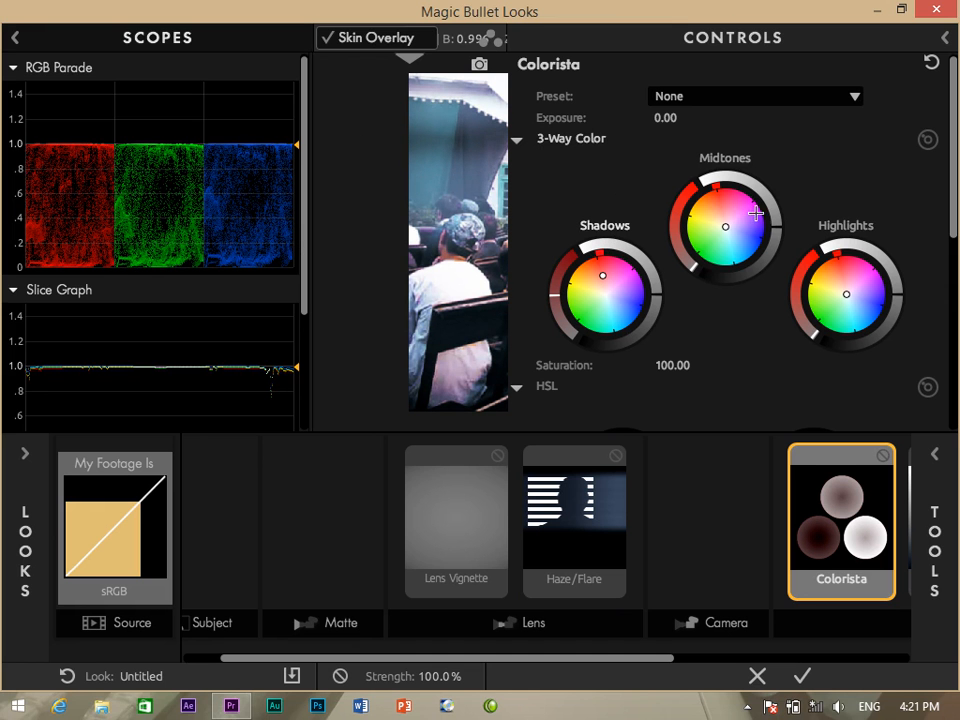
pyautogui.click(748, 219)
pyautogui.moveTo(758, 233)
pyautogui.mouseDown()
pyautogui.moveTo(767, 240)
pyautogui.moveTo(751, 193)
pyautogui.mouseUp()
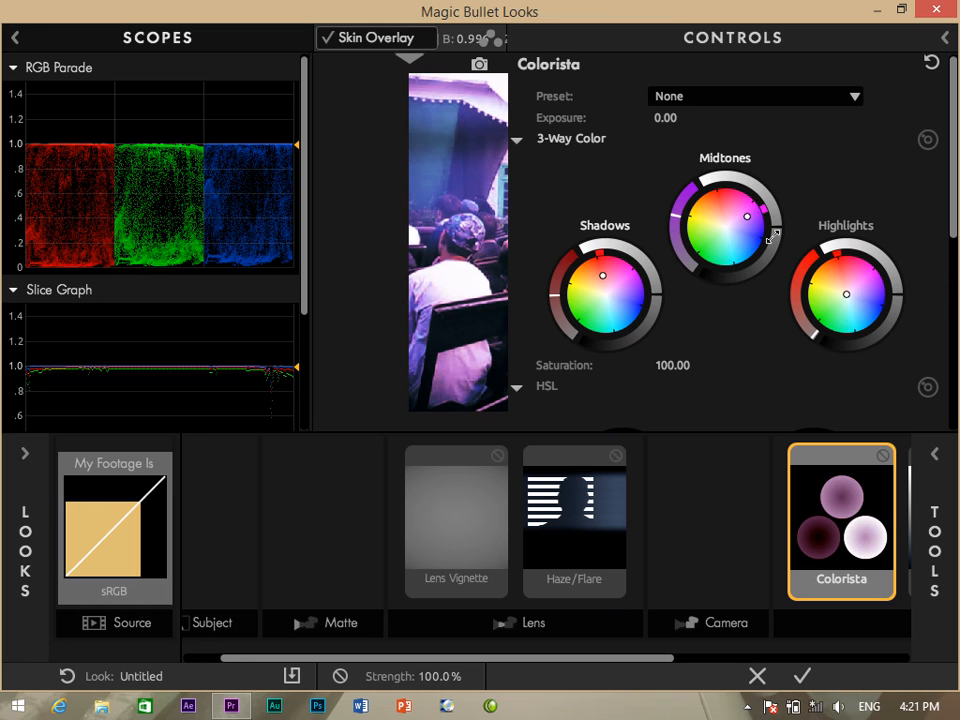
pyautogui.click(853, 281)
pyautogui.moveTo(835, 297); pyautogui.dragTo(843, 300)
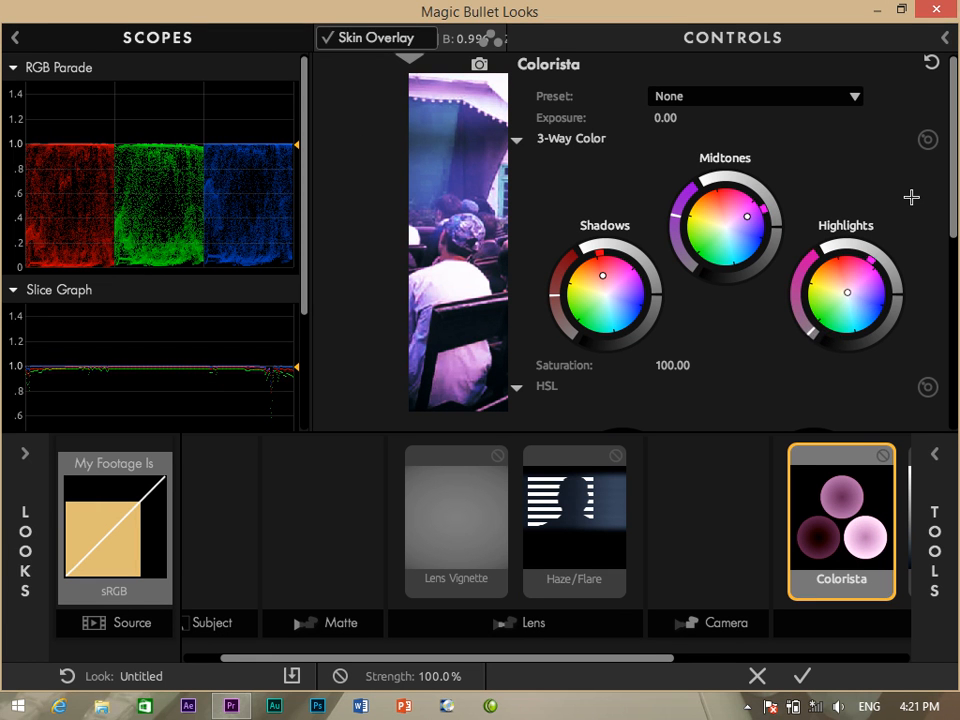
pyautogui.click(847, 293)
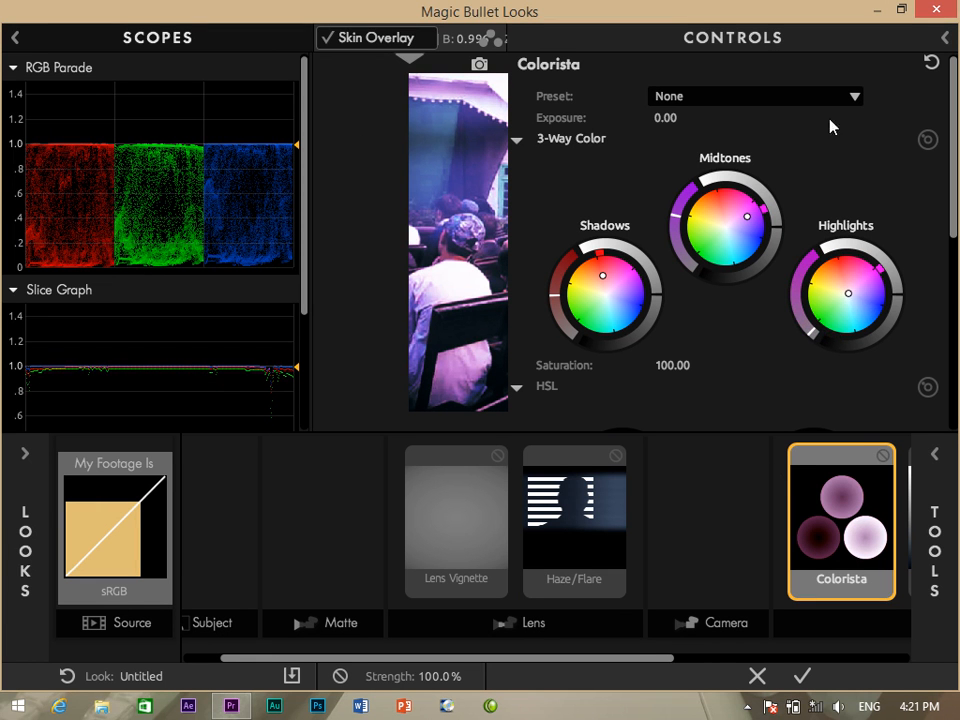
# Reset the Colorista settings and close Looks with Don't Save.
pyautogui.click(932, 66)
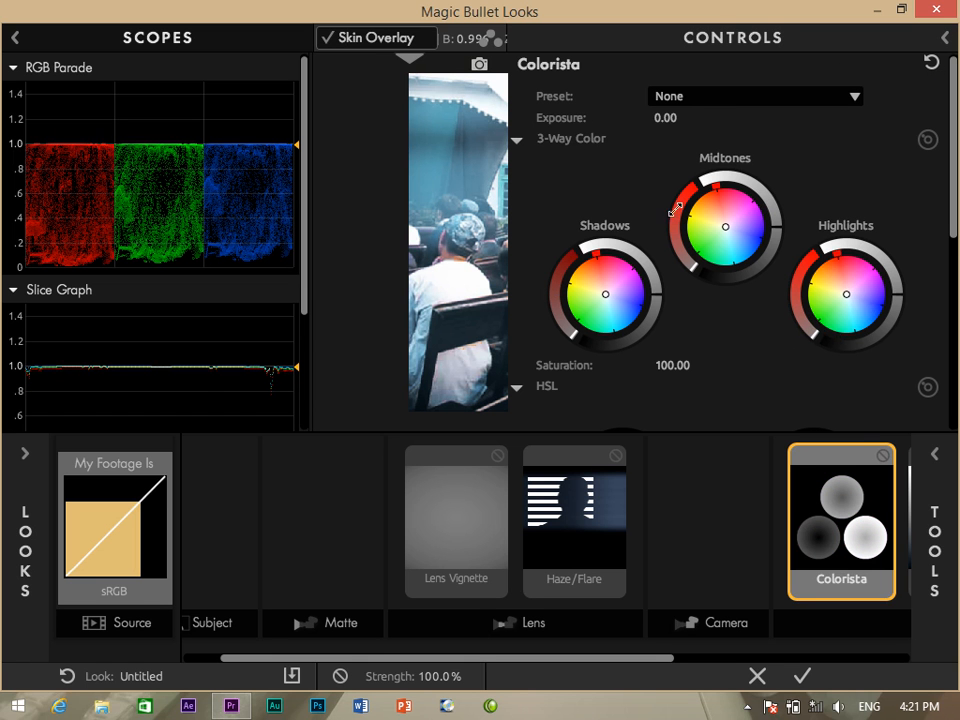
pyautogui.click(757, 677)
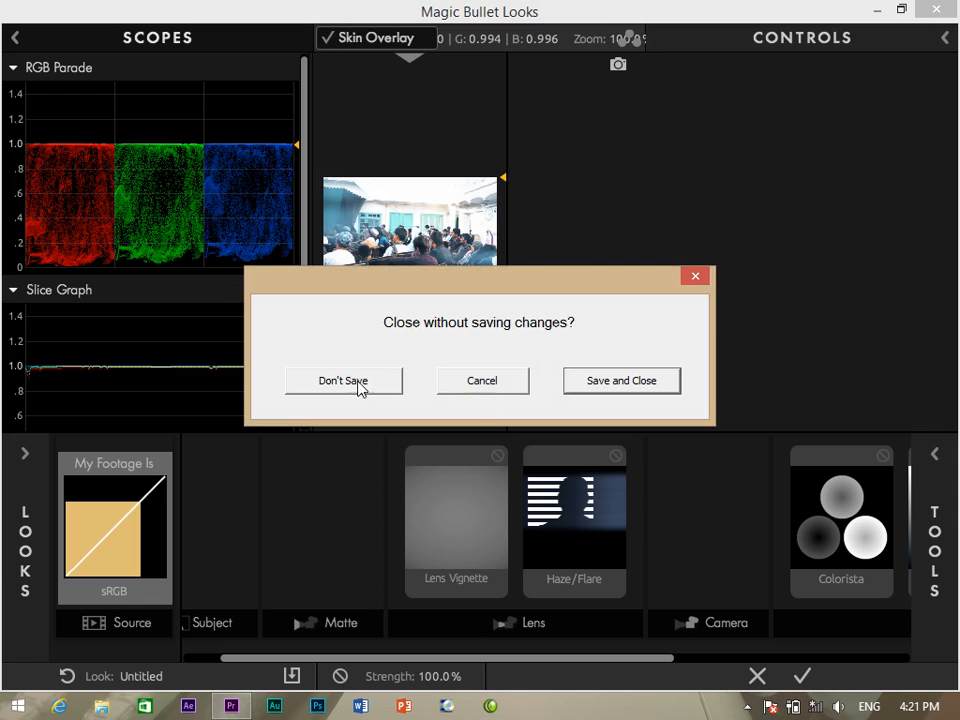
pyautogui.click(358, 385)
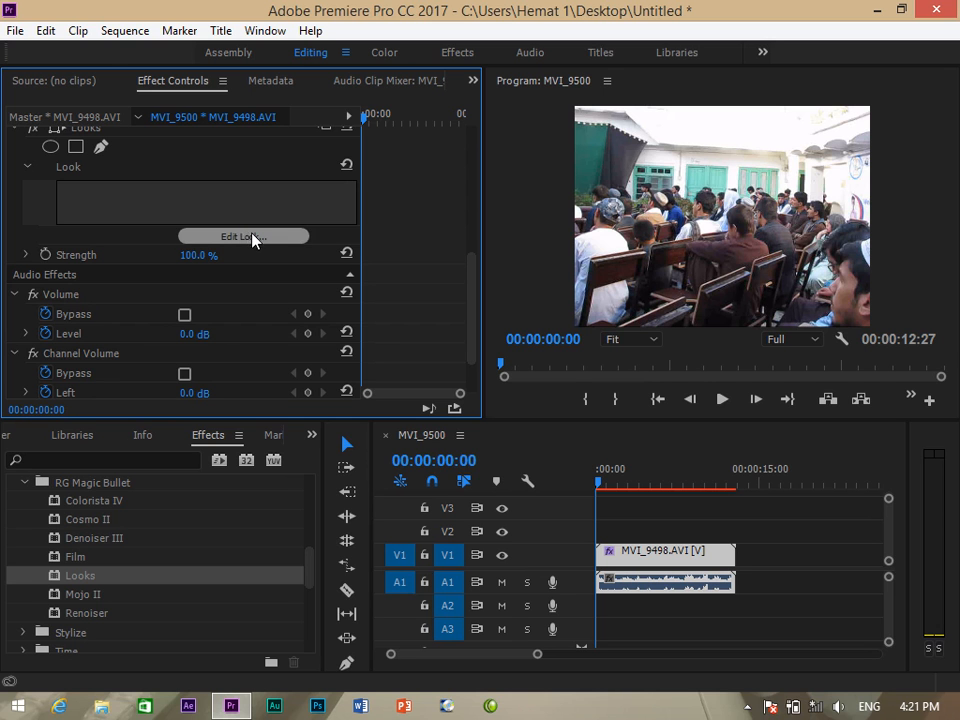
# Save the project with Ctrl+S, then apply Mojo II to the MVI_9498 clip.
pyautogui.hotkey('ctrl', 's')
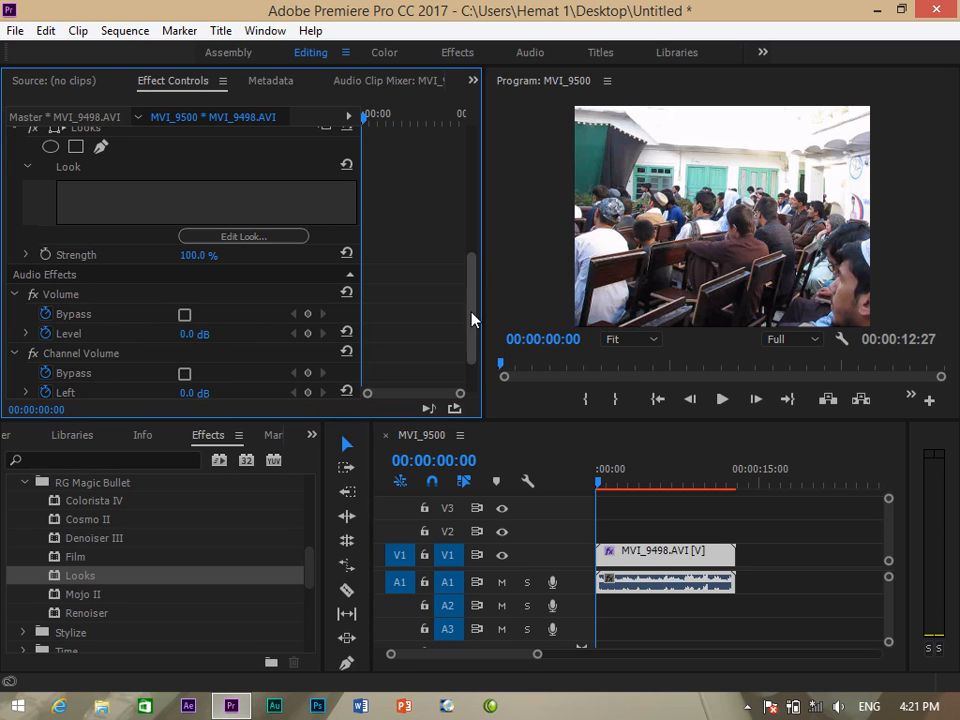
pyautogui.scroll(-2, 472, 303)
pyautogui.moveTo(88, 598); pyautogui.dragTo(707, 553)
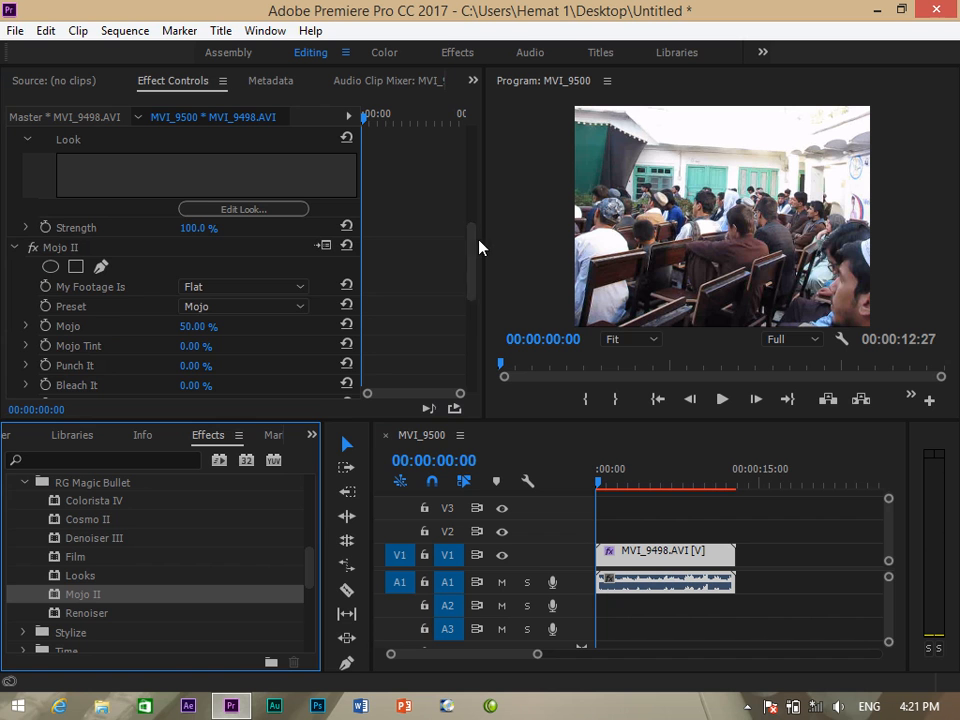
pyautogui.scroll(-4, 471, 261)
pyautogui.scroll(-8, 472, 303)
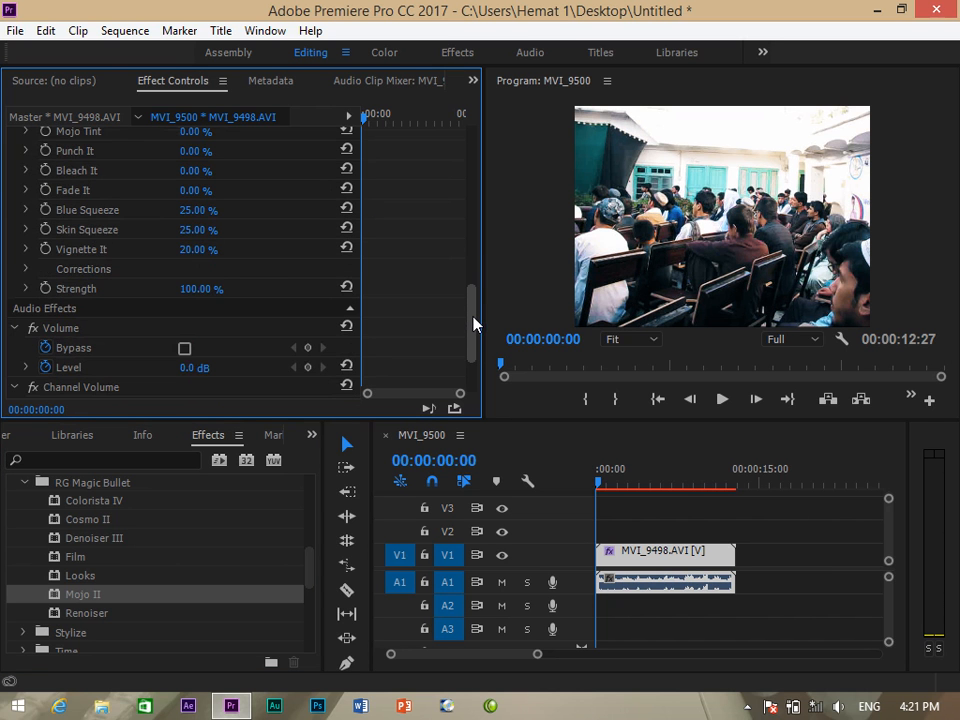
pyautogui.scroll(-5, 474, 345)
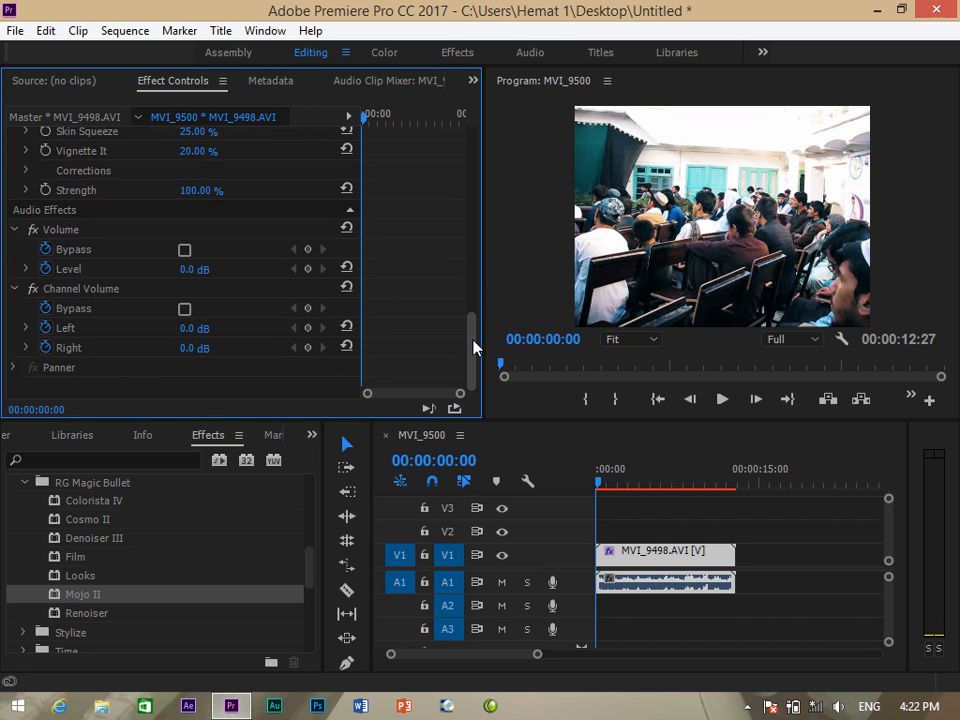
pyautogui.scroll(8, 474, 330)
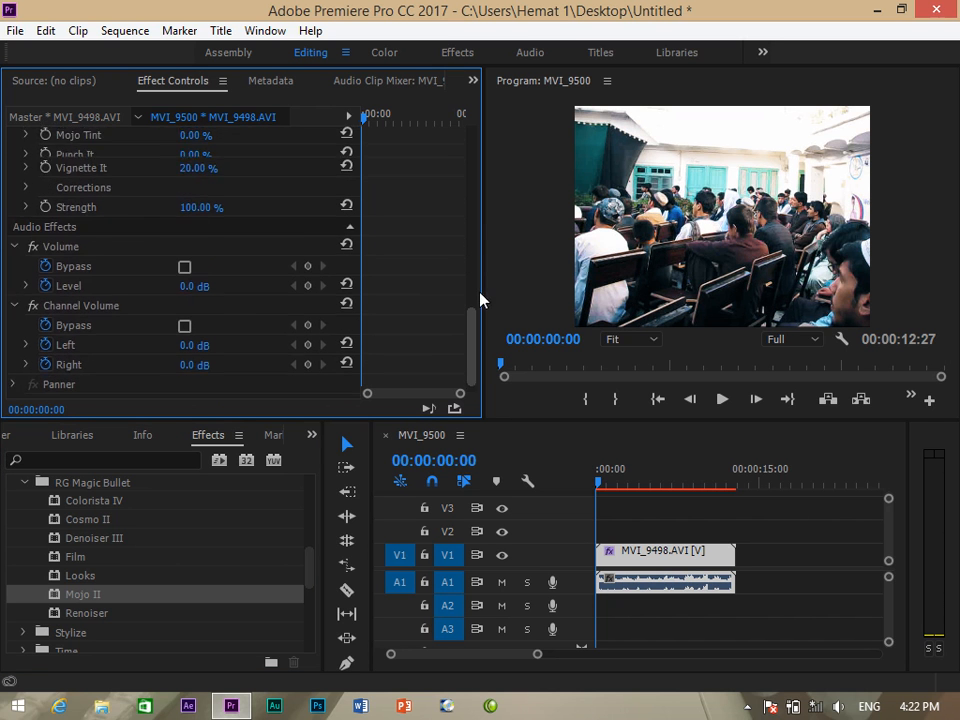
pyautogui.scroll(4, 479, 275)
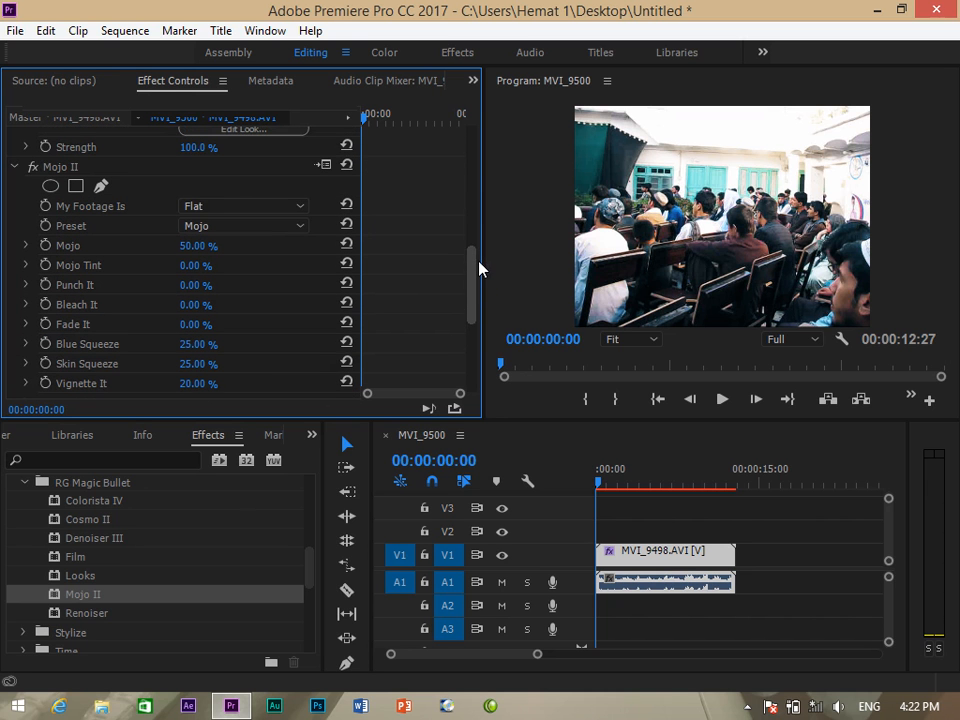
# Keep Mojo II footage type Flat, try the War and Zero presets, then choose Optimus.
pyautogui.click(268, 208)
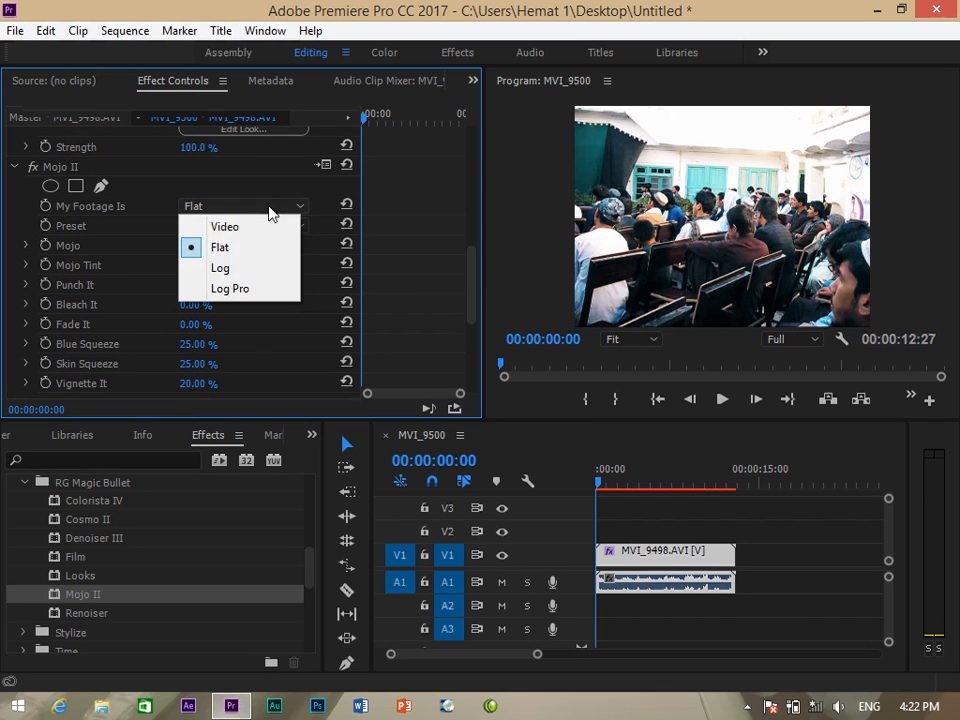
pyautogui.click(293, 320)
pyautogui.click(294, 224)
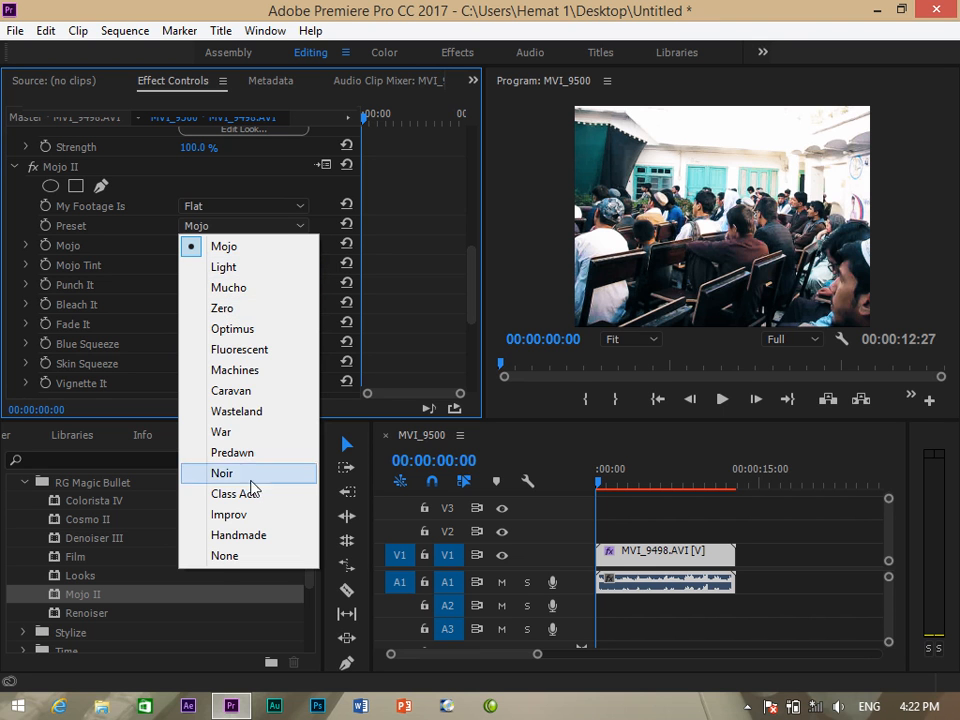
pyautogui.click(236, 436)
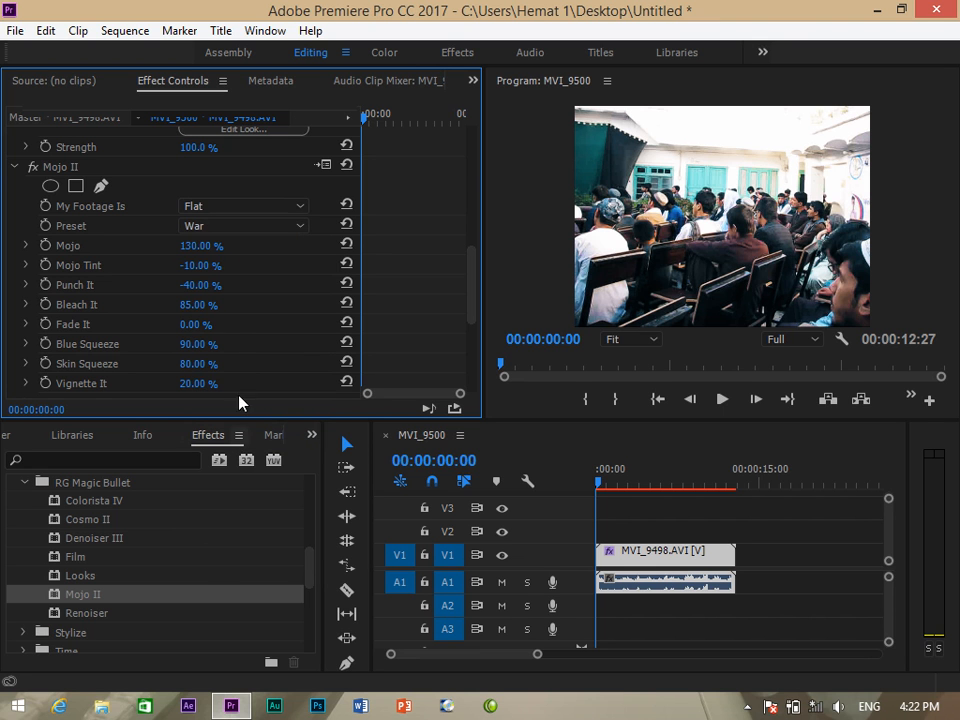
pyautogui.click(296, 228)
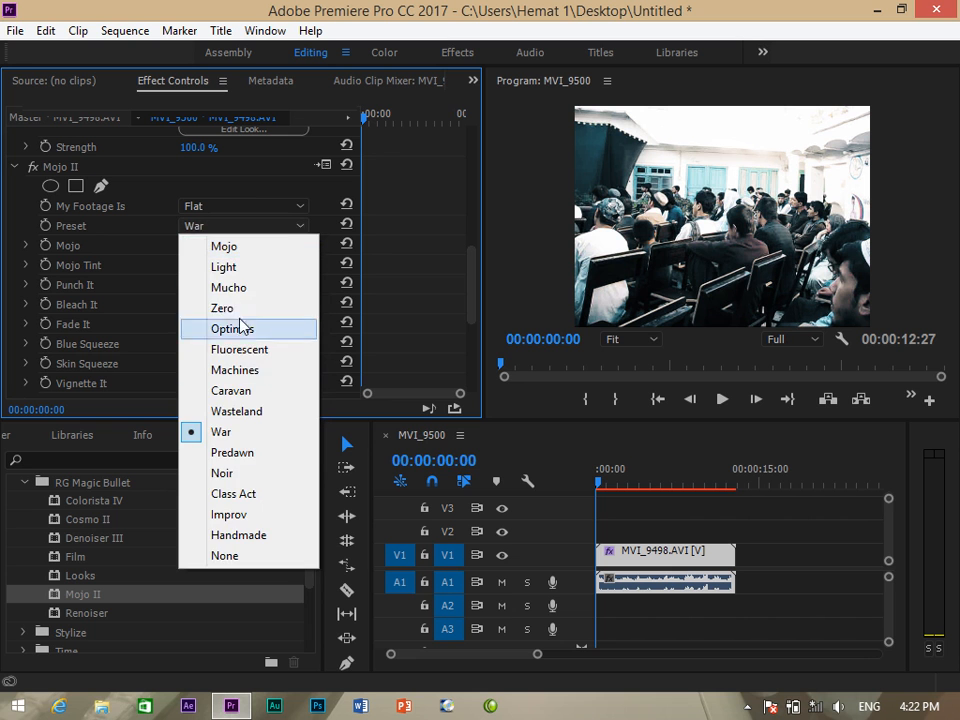
pyautogui.click(240, 309)
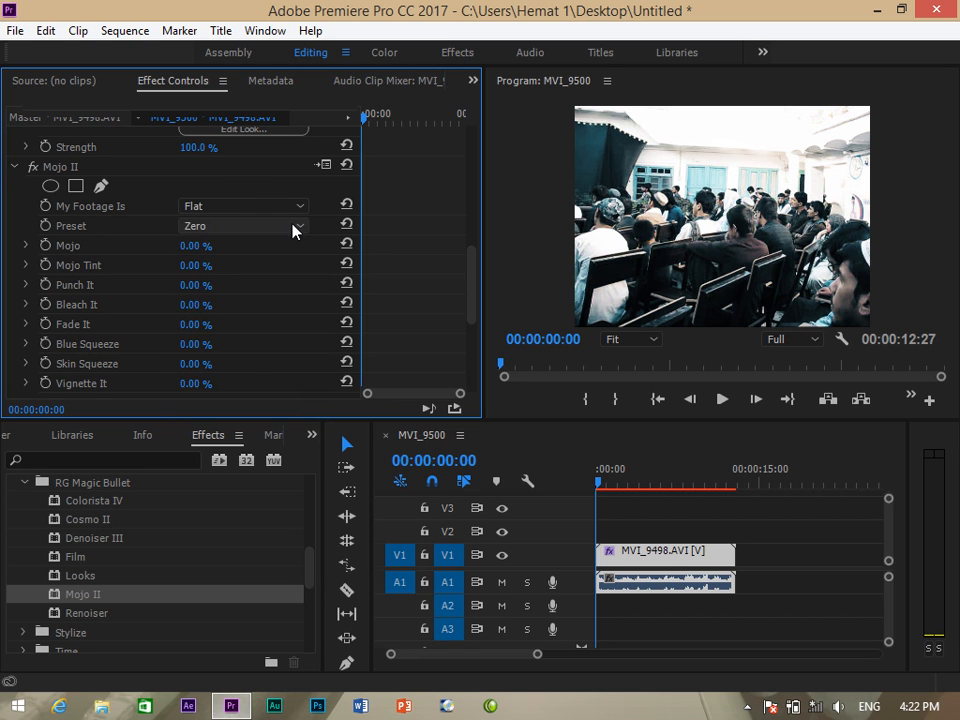
pyautogui.click(293, 229)
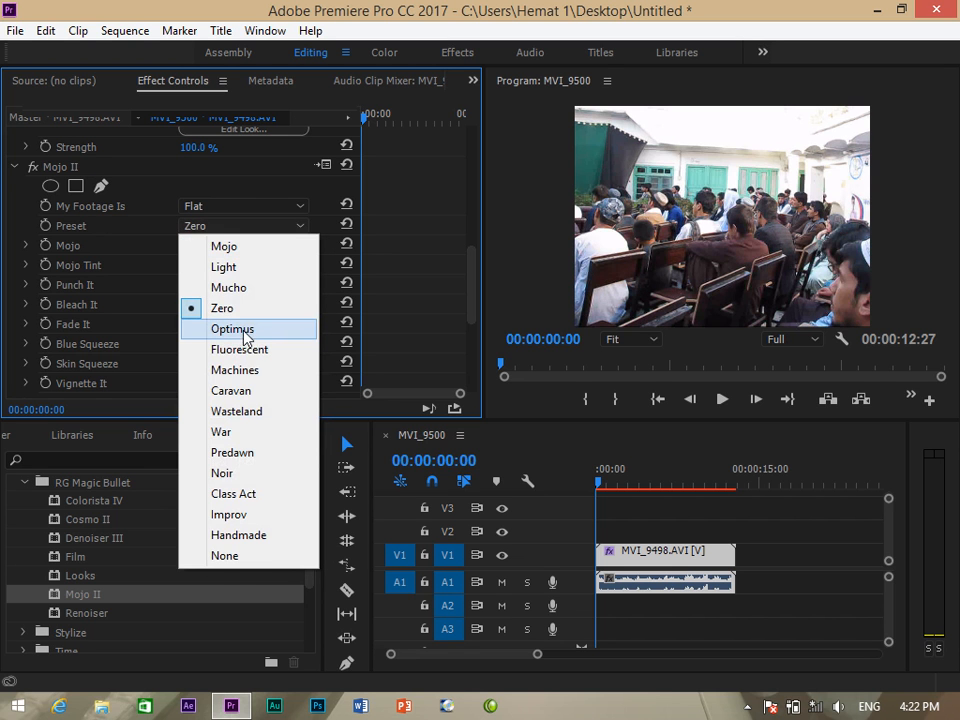
pyautogui.click(240, 331)
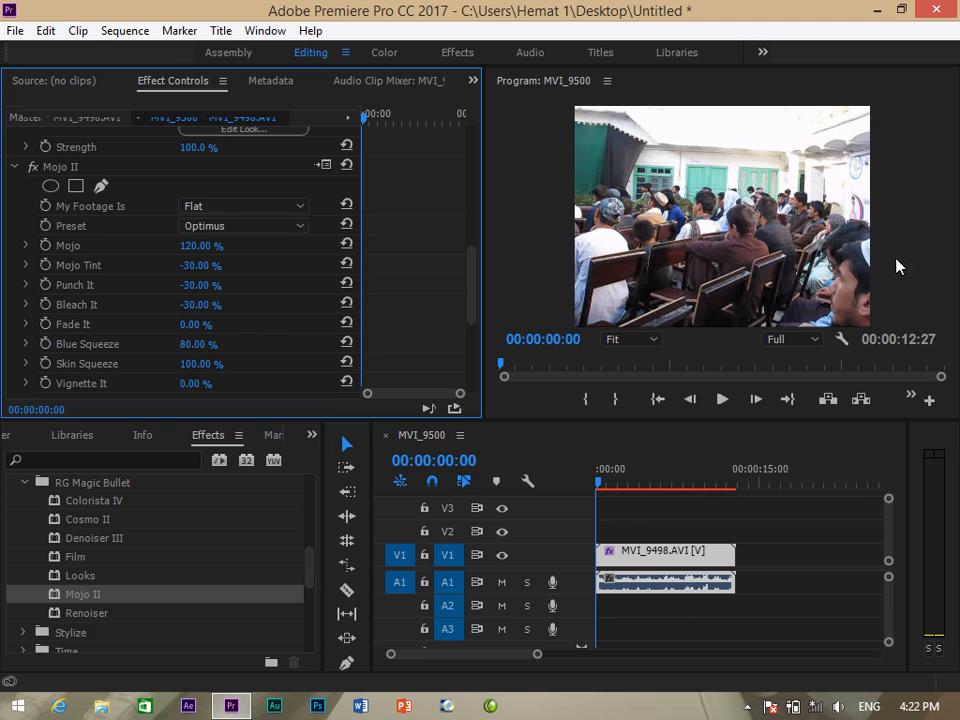
pyautogui.click(303, 208)
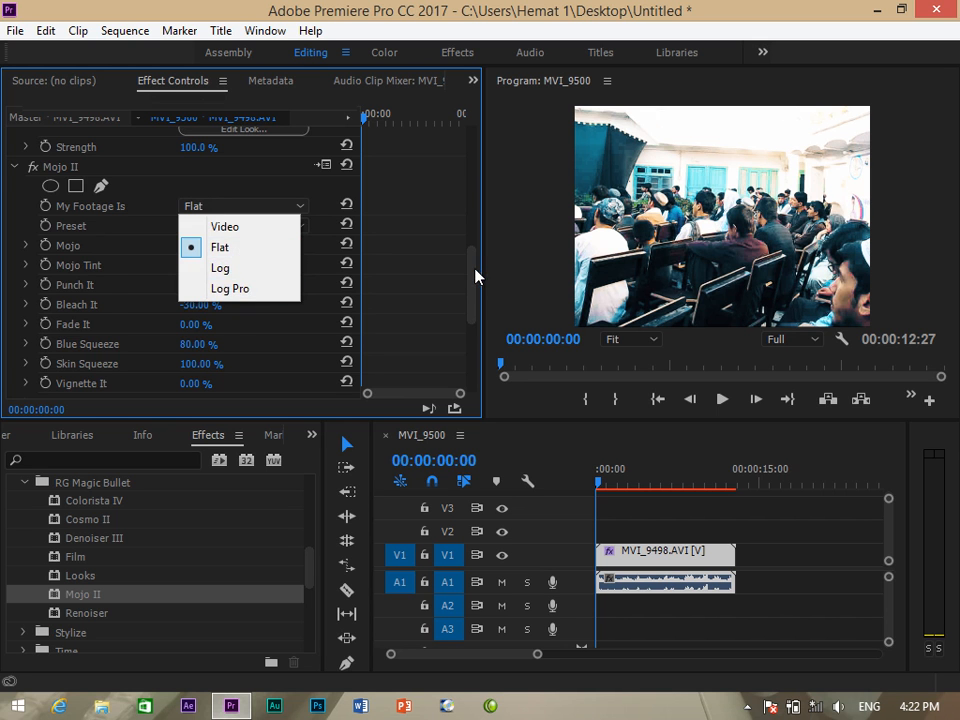
pyautogui.moveTo(475, 268); pyautogui.dragTo(476, 259)
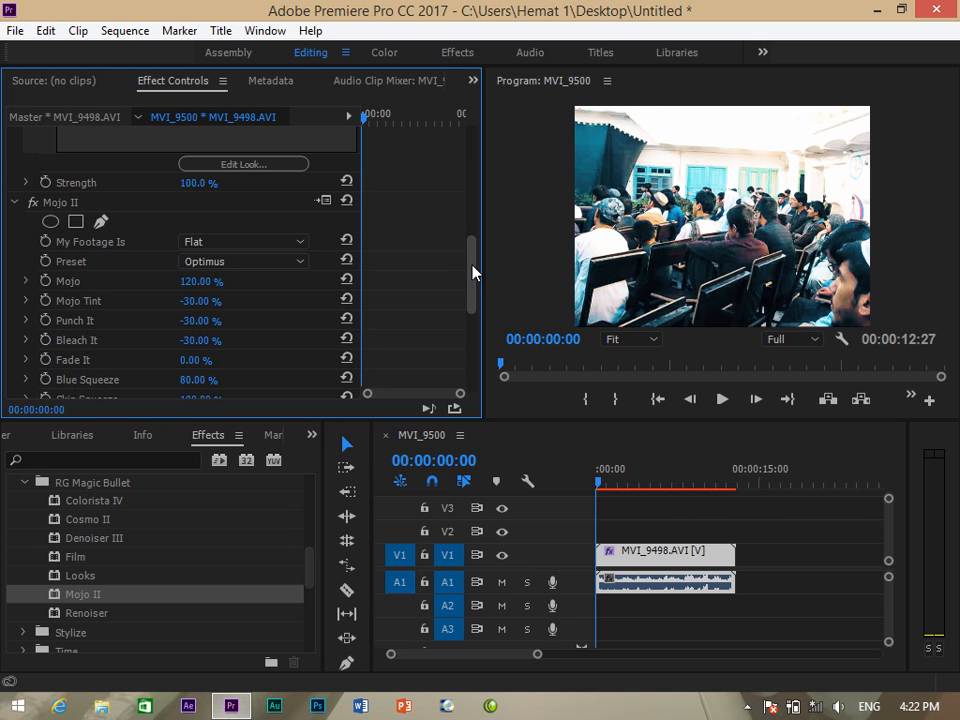
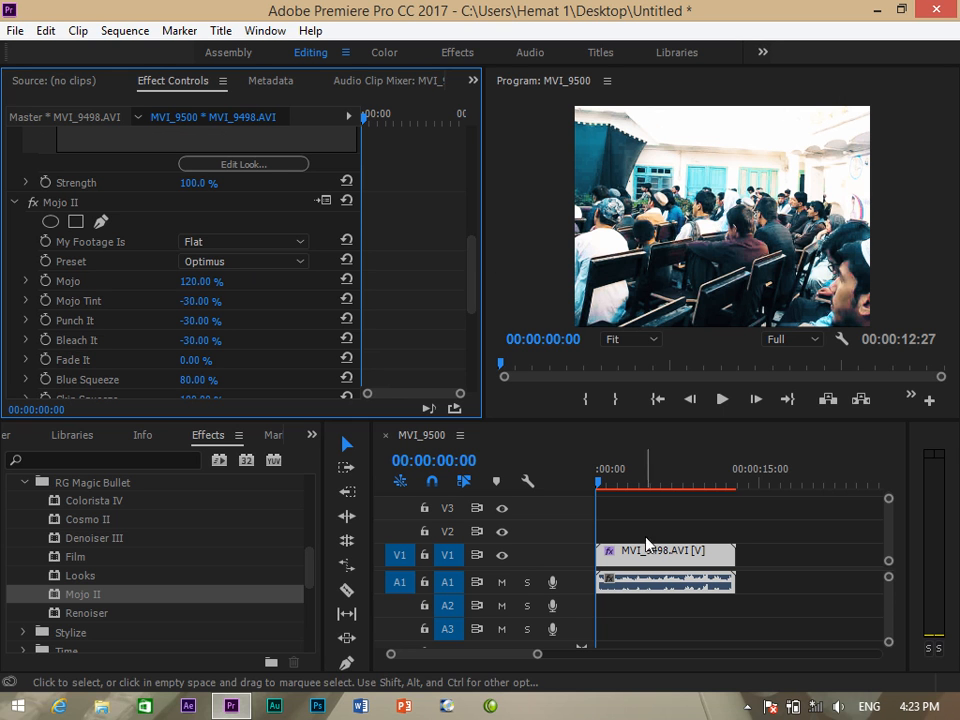
# Drag the Renoiser effect onto the MVI_9498 clip on V1.
pyautogui.click(493, 421)
pyautogui.click(61, 612)
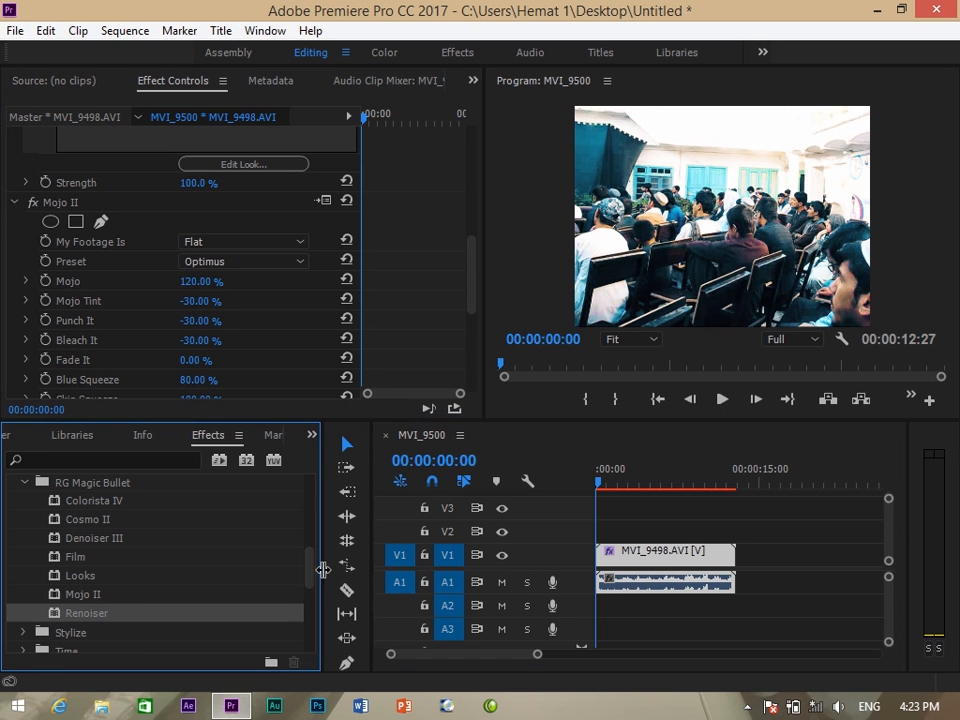
pyautogui.moveTo(313, 570); pyautogui.dragTo(310, 584)
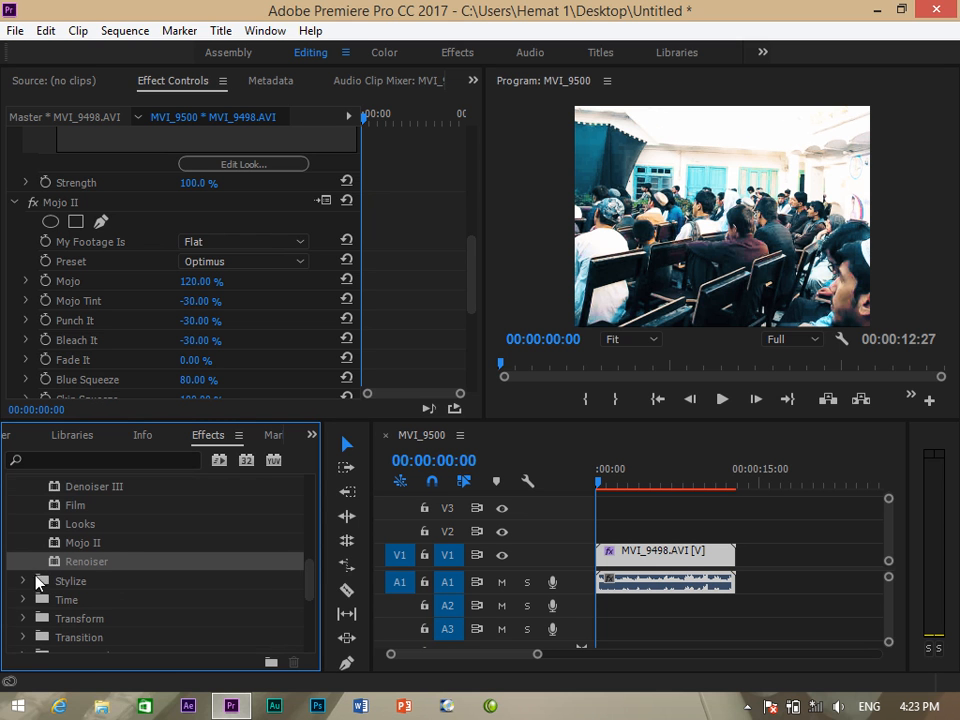
pyautogui.moveTo(76, 562); pyautogui.dragTo(660, 543)
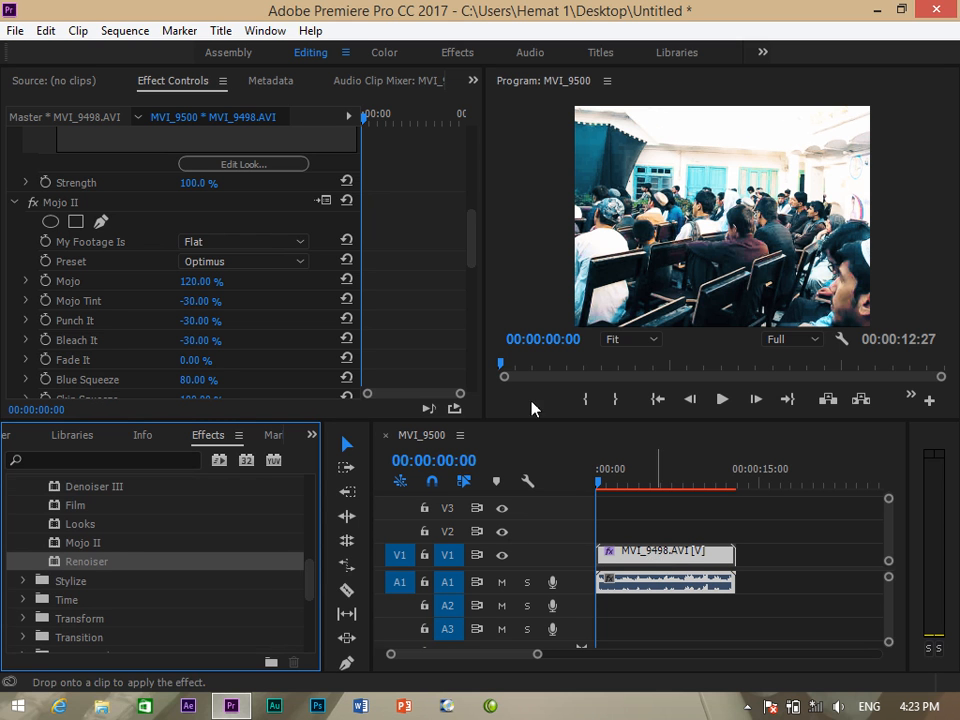
# Raise Renoiser's Sharpen amount in Effect Controls to 71%.
pyautogui.moveTo(470, 230); pyautogui.dragTo(474, 305)
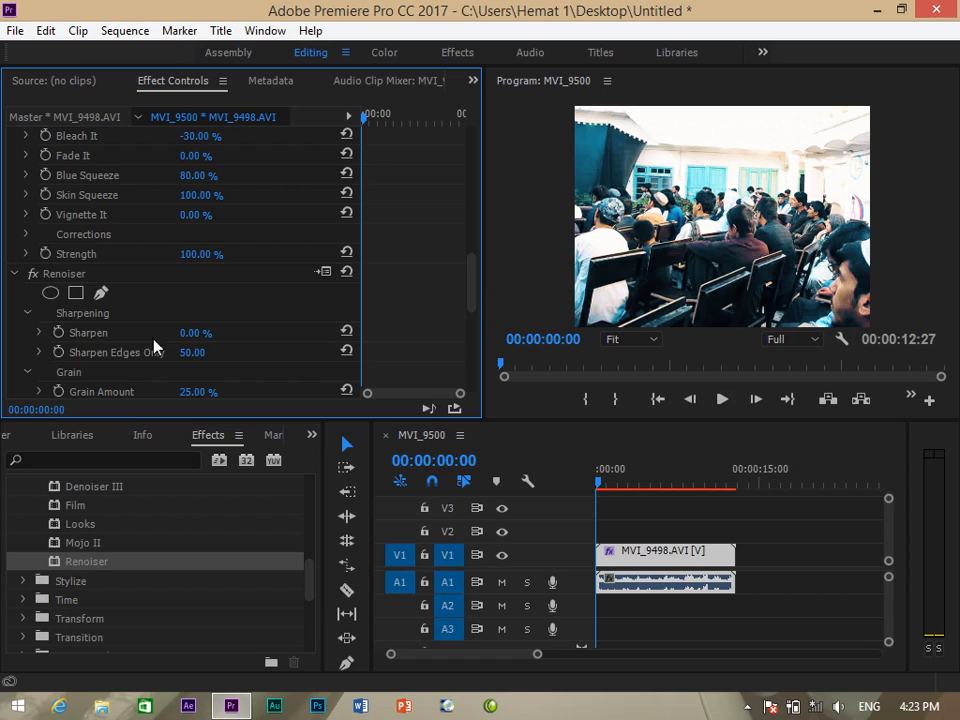
pyautogui.moveTo(170, 337); pyautogui.dragTo(198, 334)
pyautogui.moveTo(195, 332)
pyautogui.mouseDown()
pyautogui.moveTo(250, 339)
pyautogui.moveTo(195, 332)
pyautogui.moveTo(203, 332)
pyautogui.mouseUp()
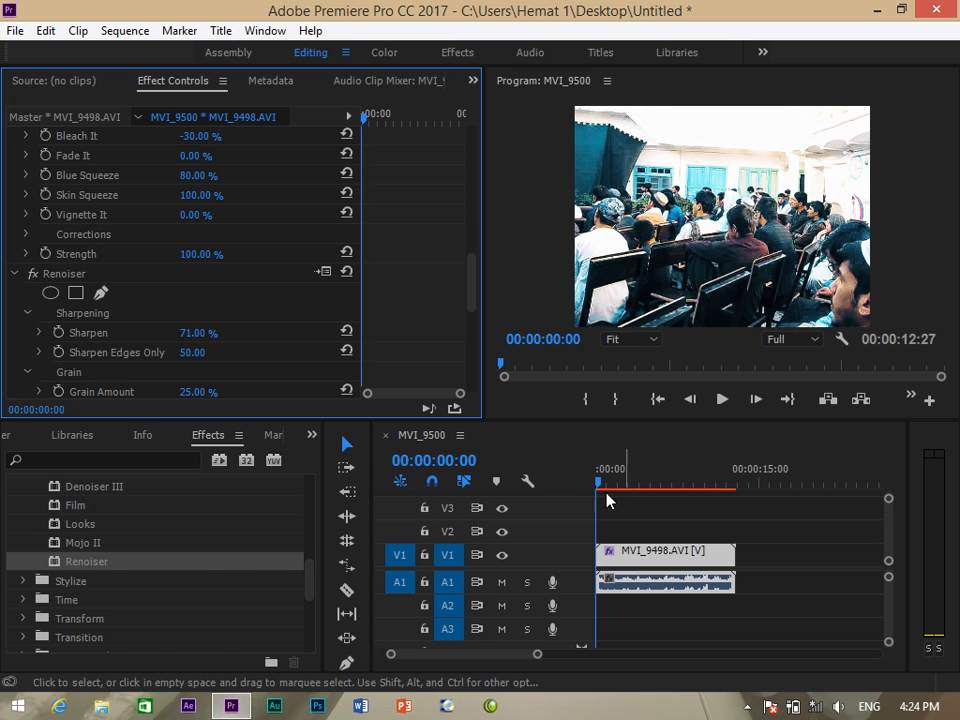
# Delete the MVI_9498 clip from the timeline and remove the MVI_9500 sequence from the project.
pyautogui.click(312, 435)
pyautogui.click(352, 456)
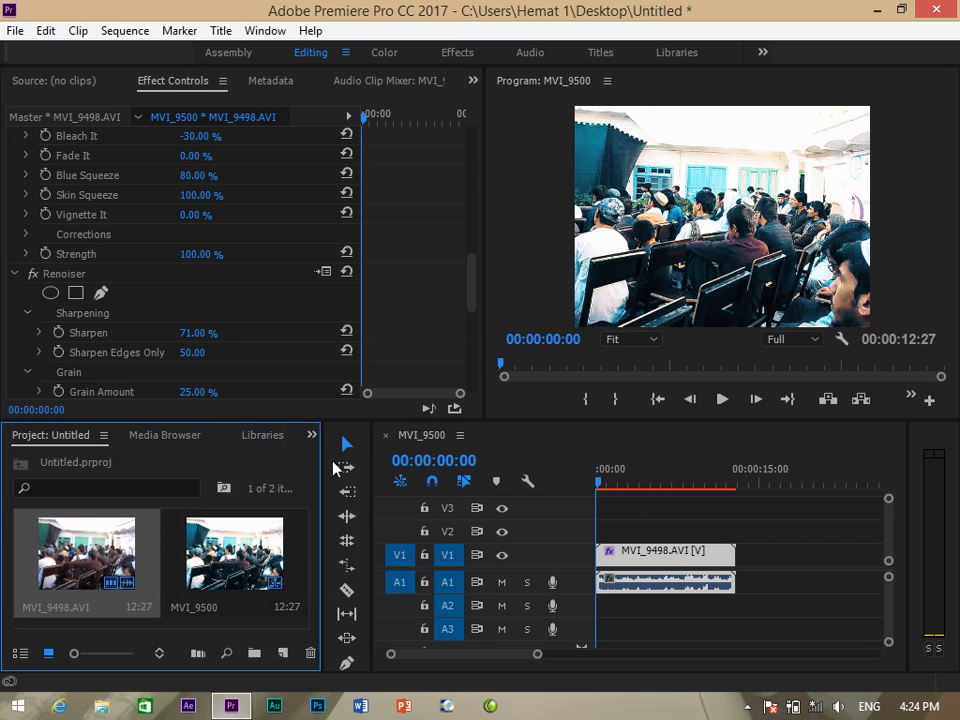
pyautogui.click(312, 436)
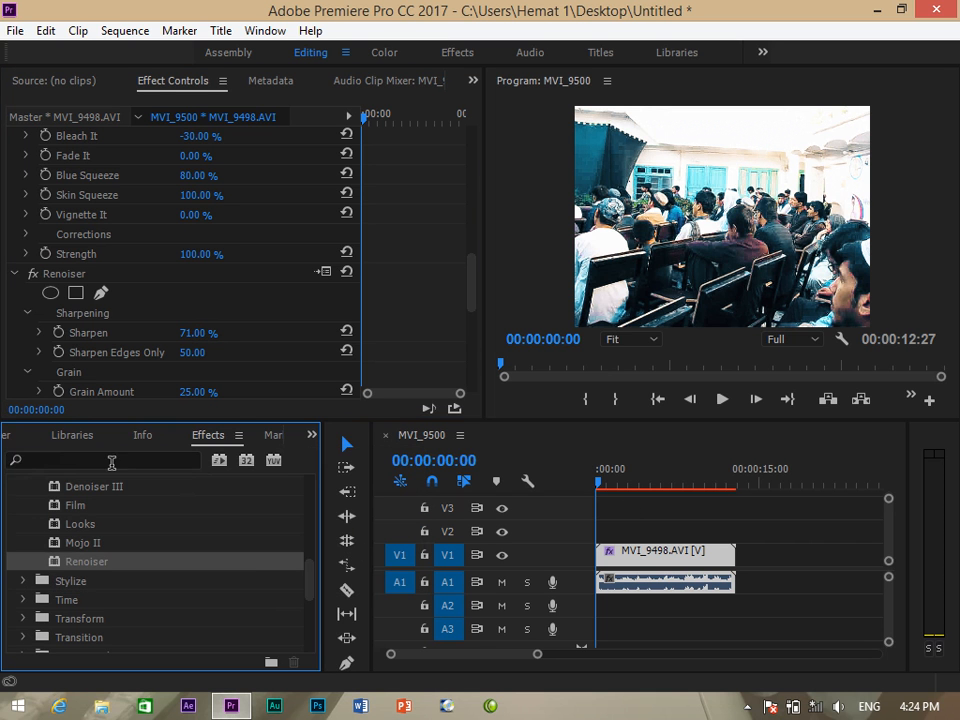
pyautogui.click(112, 463)
pyautogui.click(670, 559)
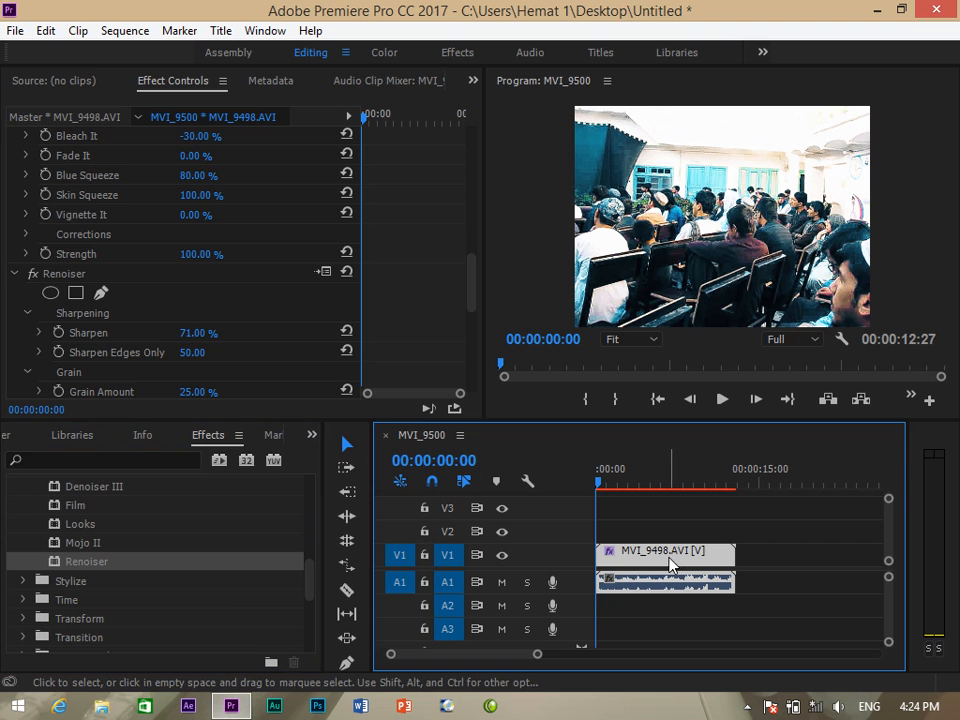
pyautogui.press('Delete')
pyautogui.click(312, 434)
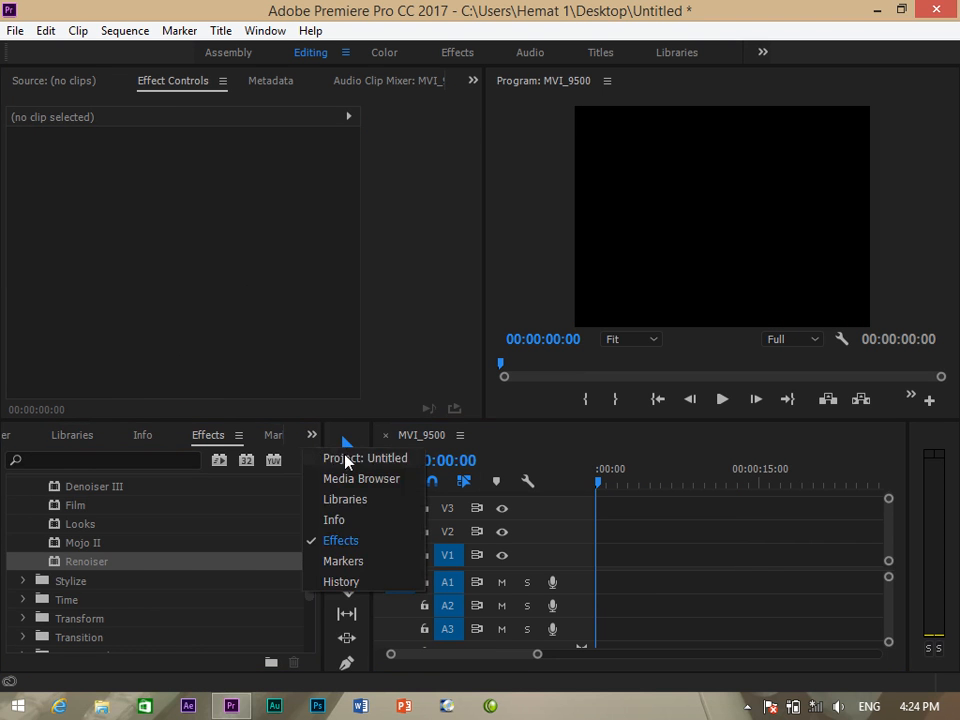
pyautogui.click(345, 460)
pyautogui.click(253, 561)
pyautogui.press('Delete')
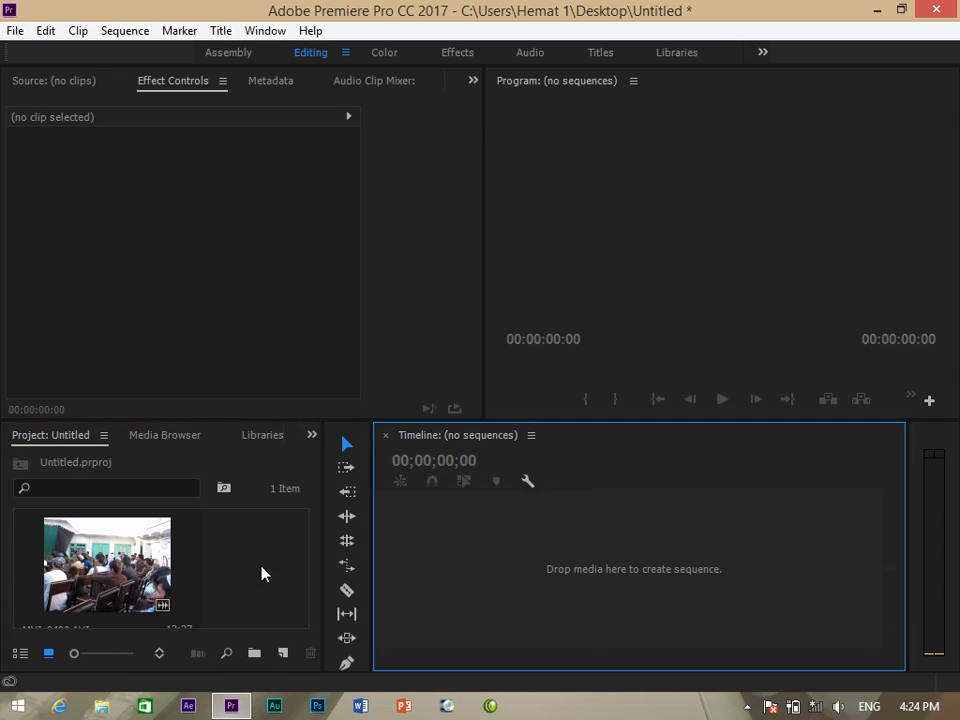
# Import MVI_9507 and drag it to the empty Timeline to create its own sequence.
pyautogui.doubleClick(263, 573)
pyautogui.moveTo(587, 182); pyautogui.dragTo(587, 298)
pyautogui.click(219, 262)
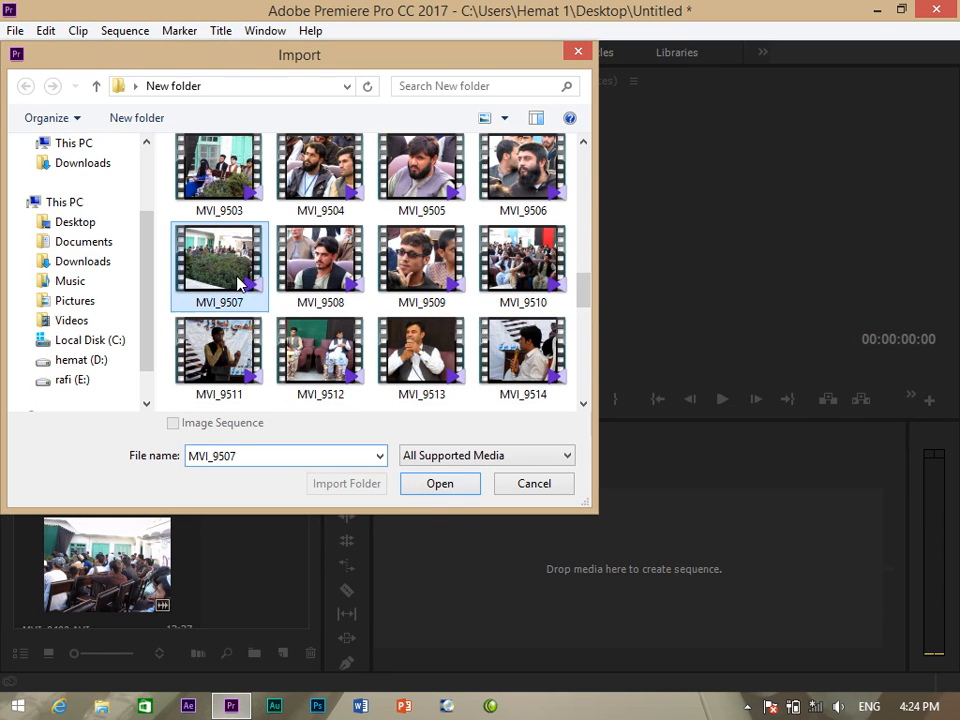
pyautogui.click(454, 488)
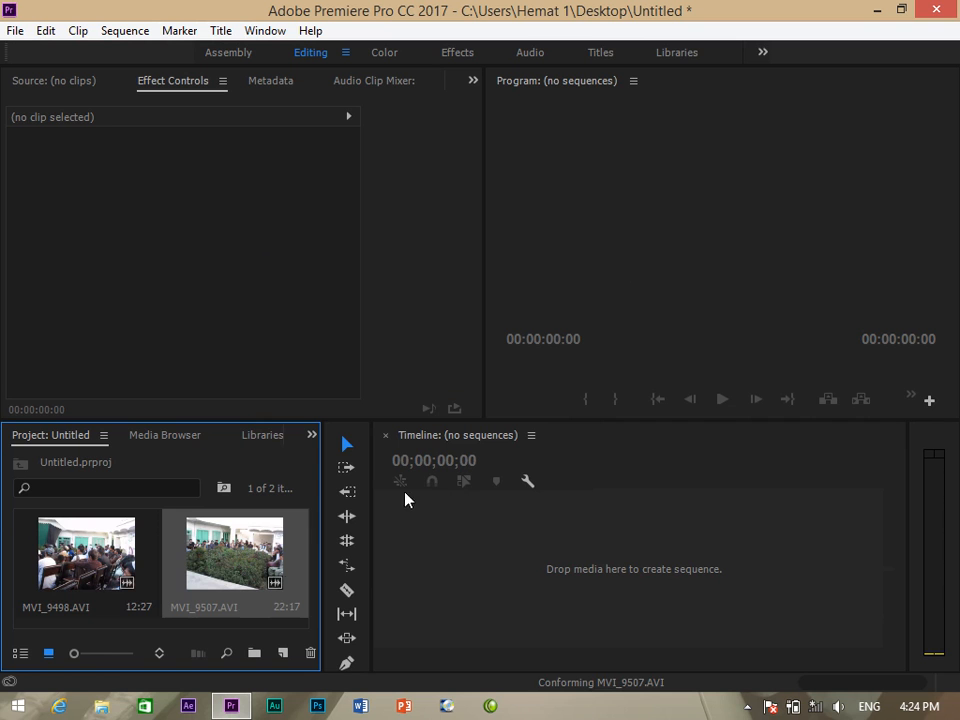
pyautogui.moveTo(260, 570); pyautogui.dragTo(585, 568)
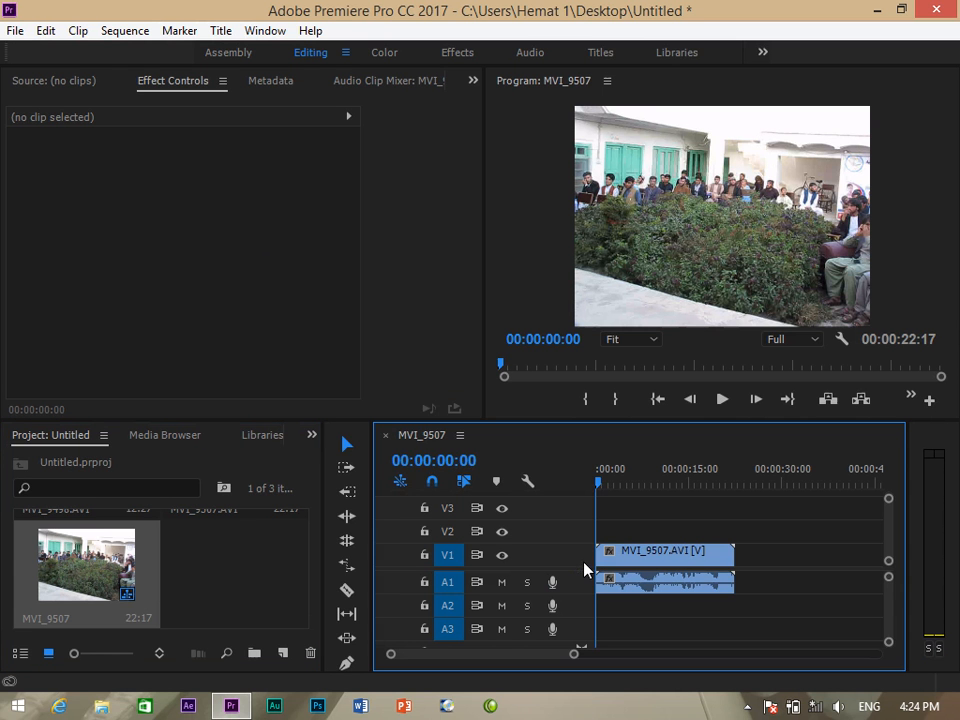
# Search the effects for 'RG' and drag Obsolete > RGB Curves onto the MVI_9507 clip.
pyautogui.click(311, 434)
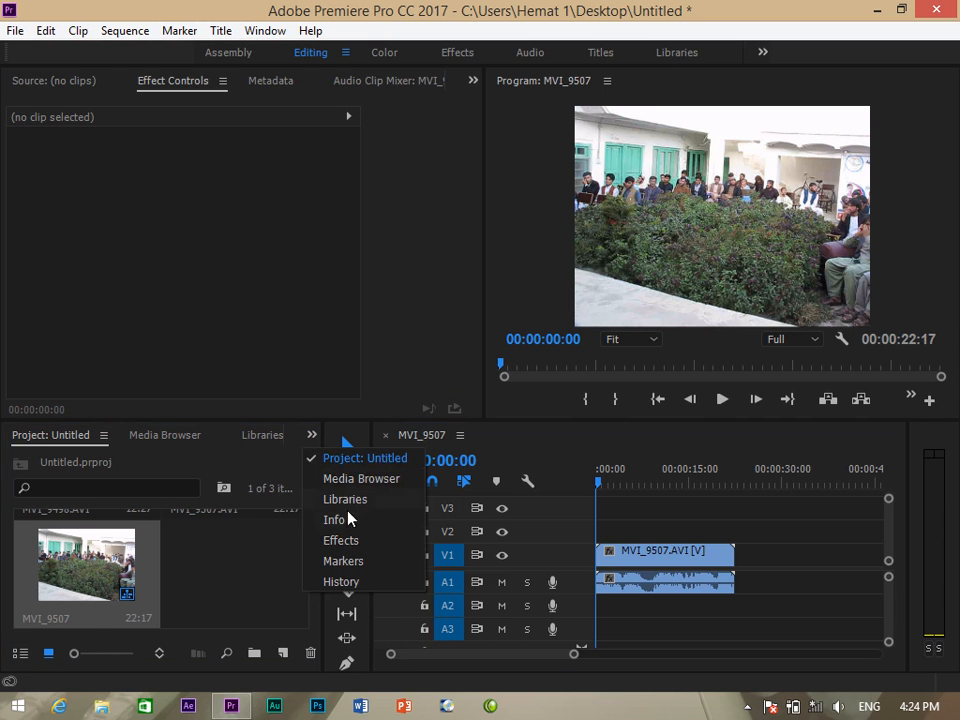
pyautogui.click(350, 541)
pyautogui.click(67, 461)
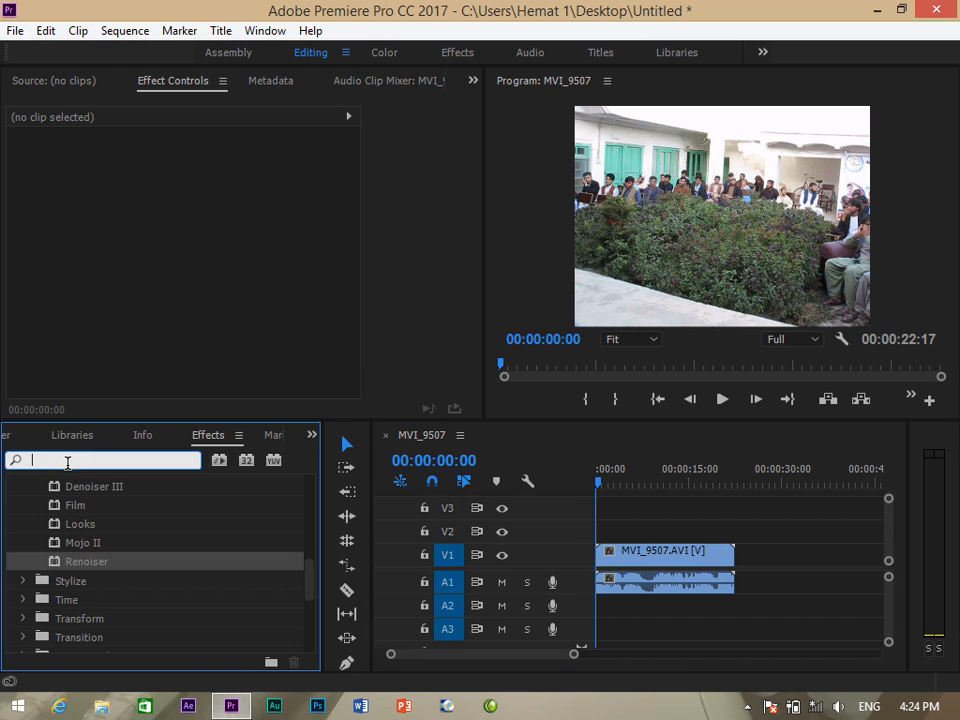
pyautogui.write('rgb')
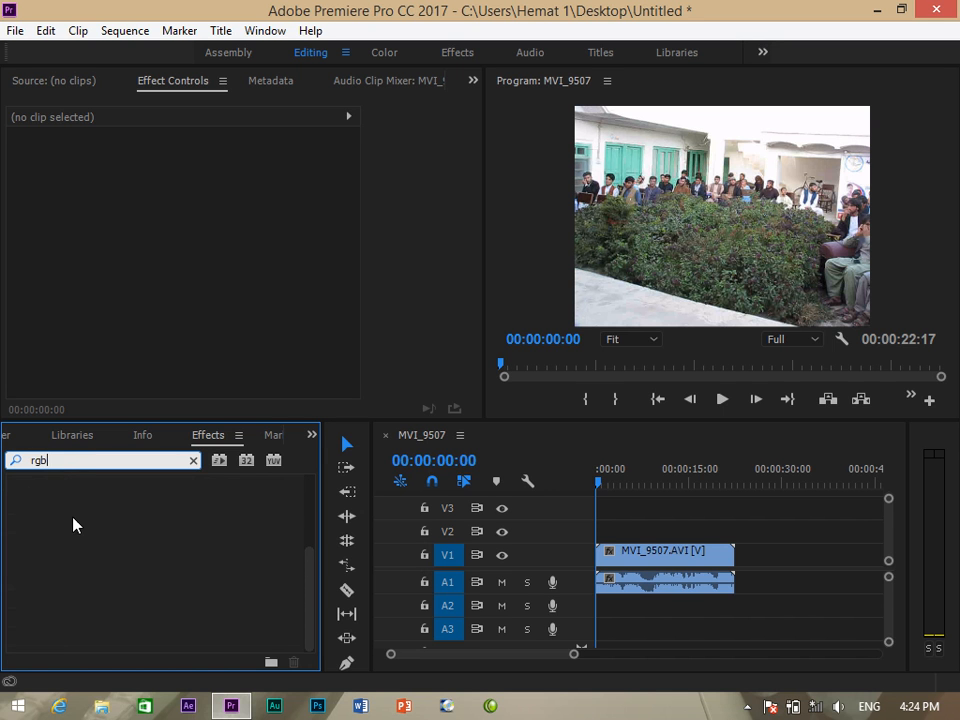
pyautogui.press('BackSpace')
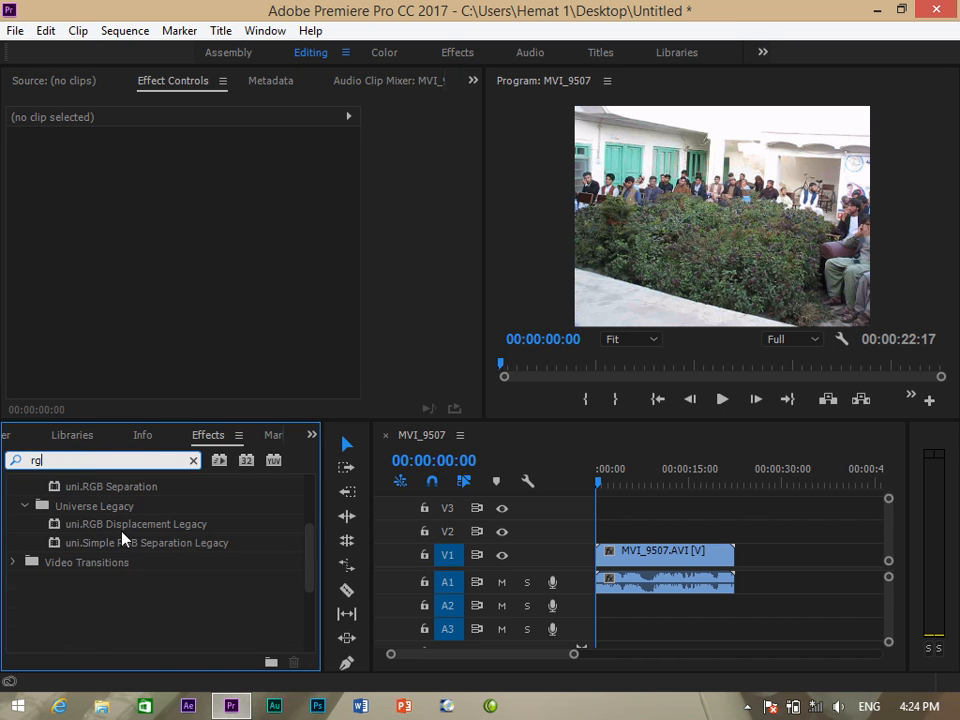
pyautogui.press('BackSpace')
pyautogui.press('BackSpace')
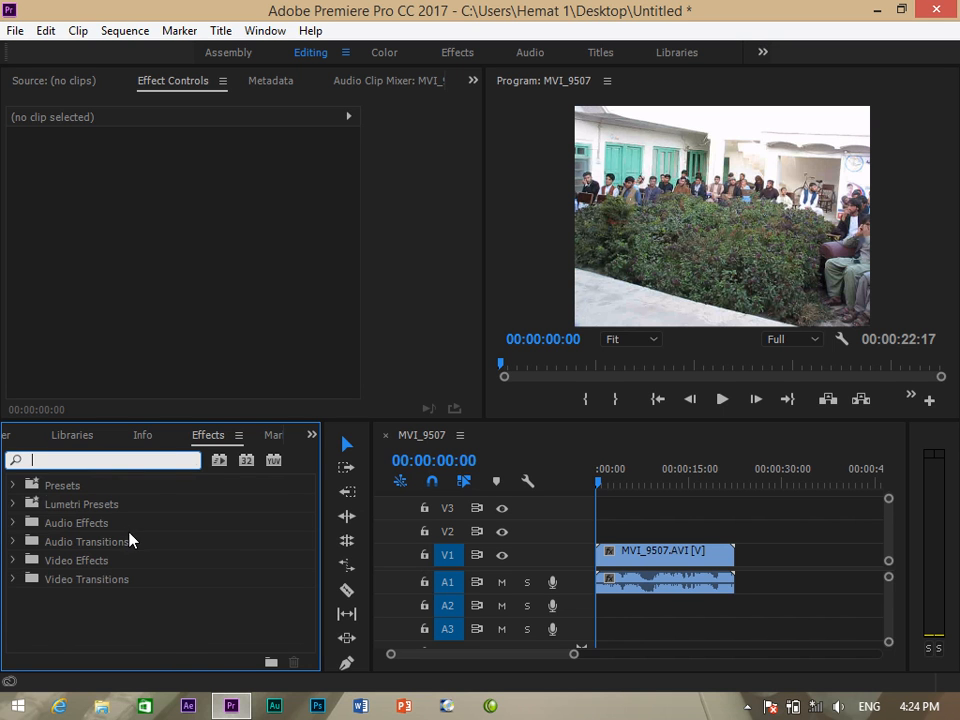
pyautogui.write('R')
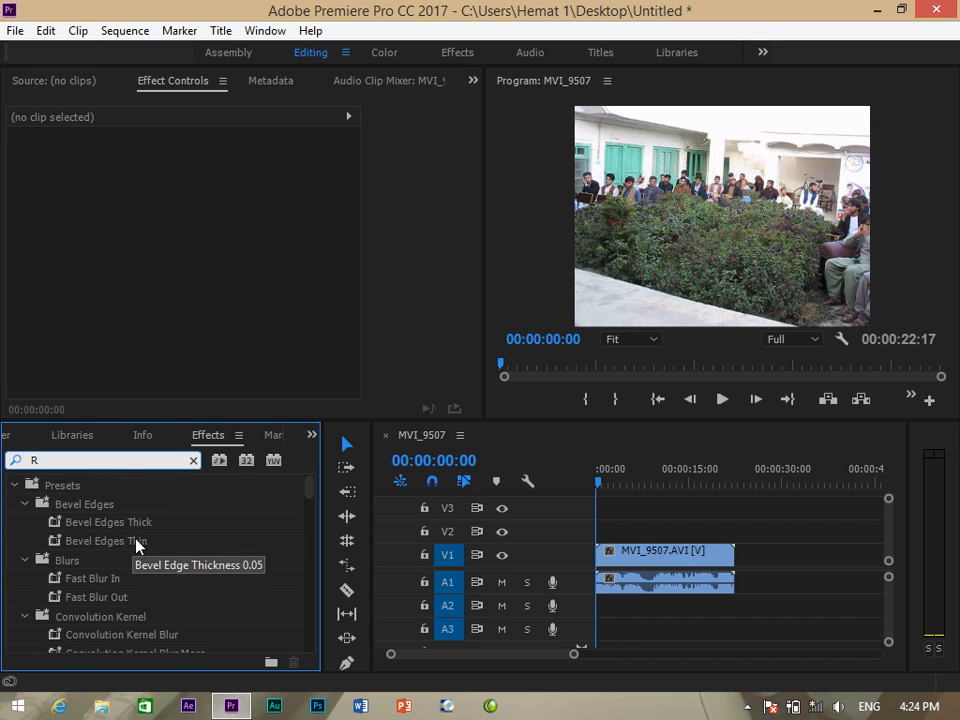
pyautogui.write('G')
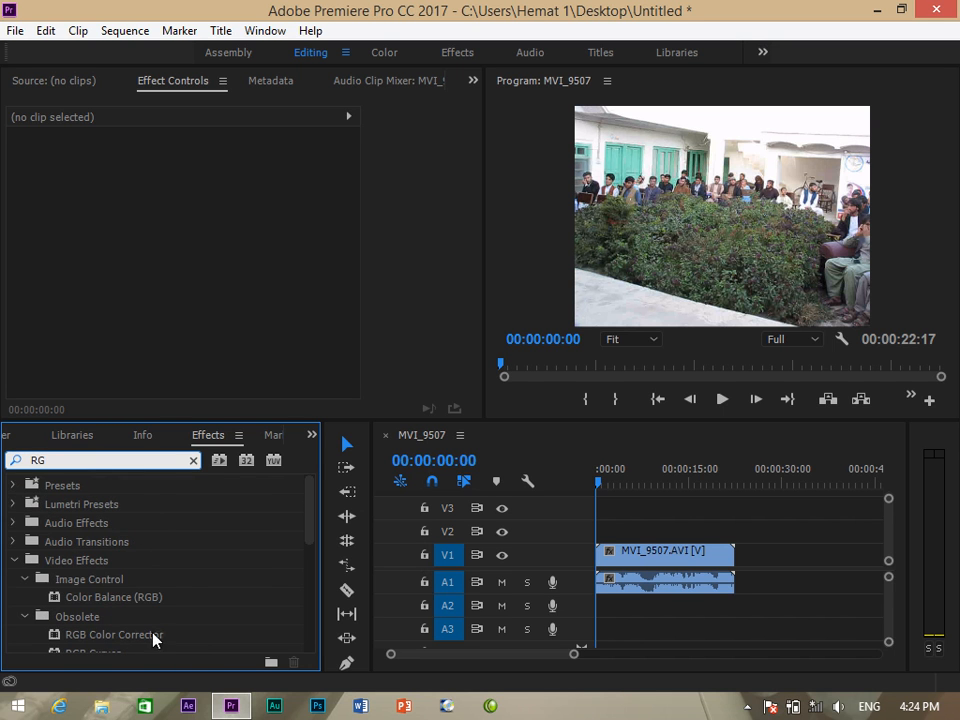
pyautogui.scroll(-1, 114, 622)
pyautogui.moveTo(80, 646); pyautogui.dragTo(604, 545)
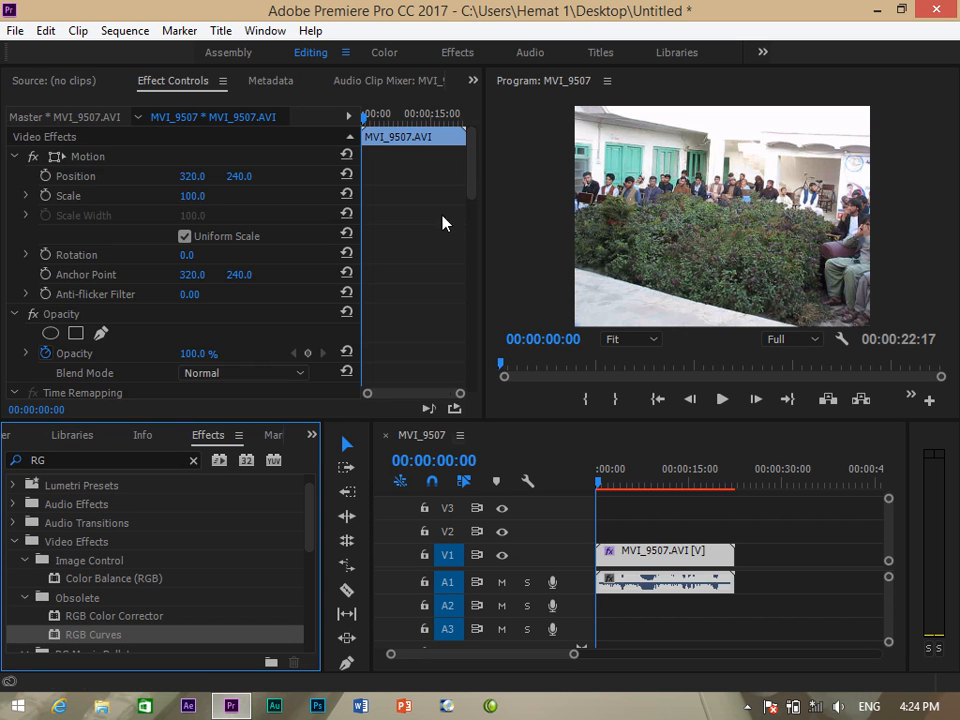
# Lift the green and master curves and lower the red and blue curves in RGB Curves.
pyautogui.moveTo(476, 168); pyautogui.dragTo(476, 294)
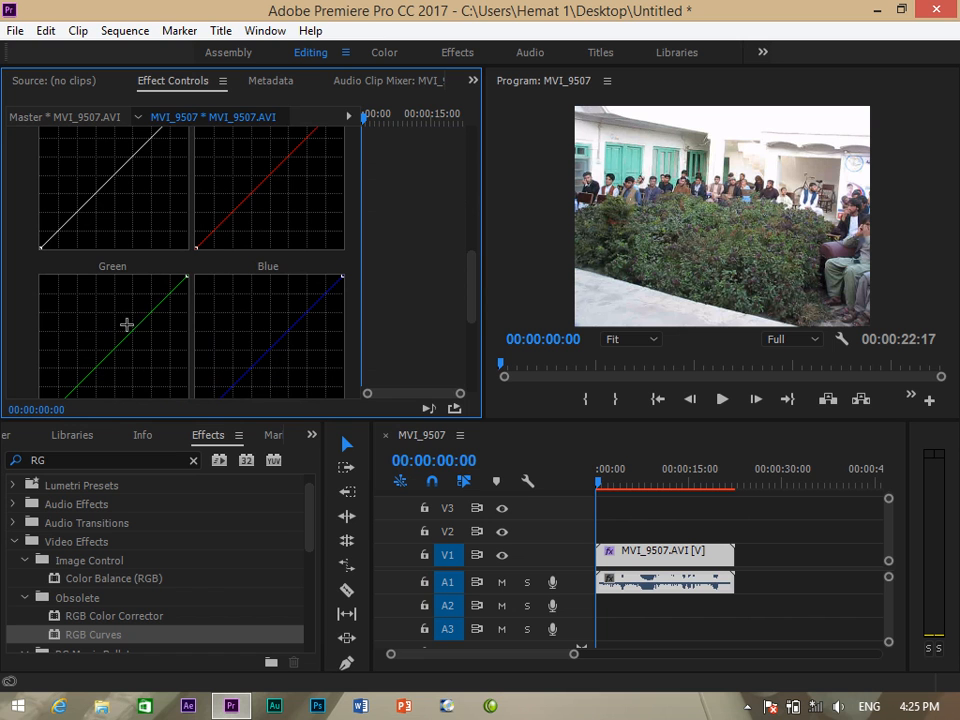
pyautogui.moveTo(126, 334); pyautogui.dragTo(118, 328)
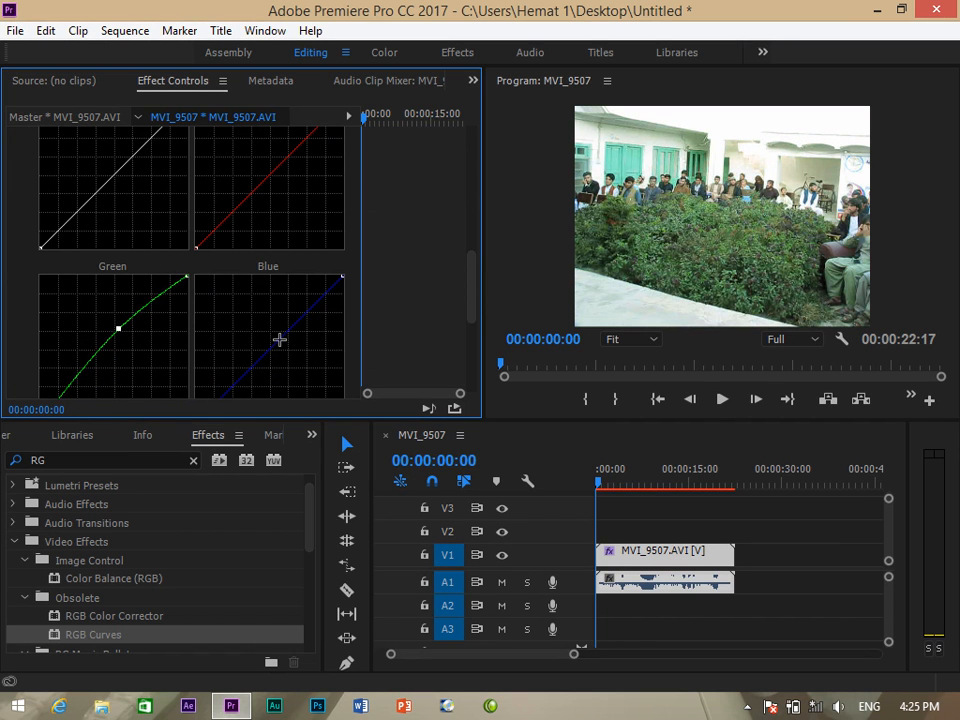
pyautogui.moveTo(279, 340); pyautogui.dragTo(287, 347)
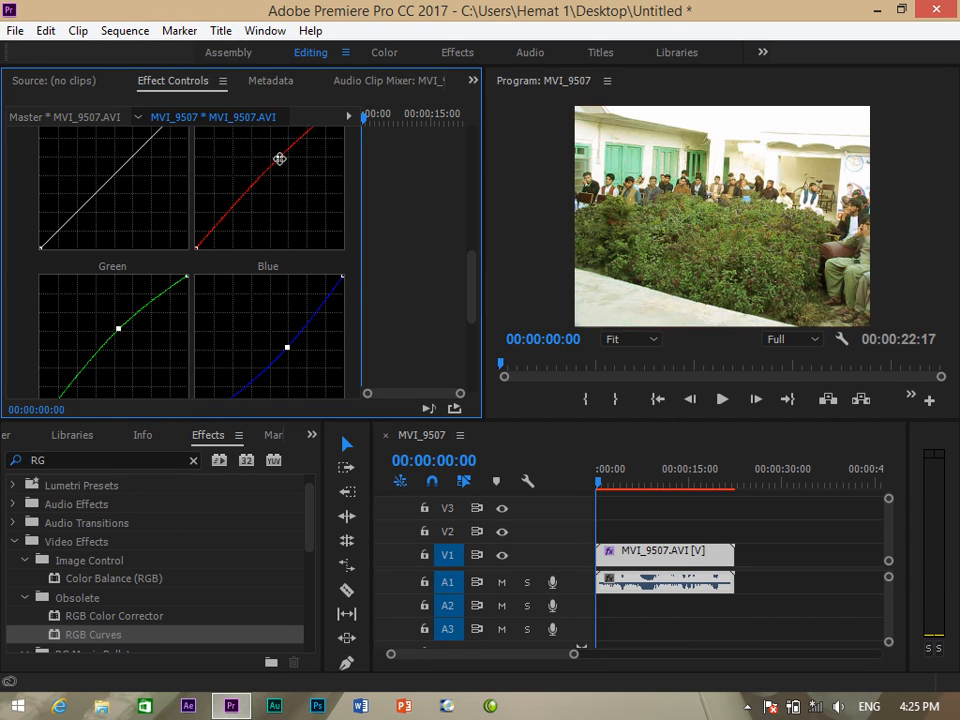
pyautogui.moveTo(284, 161); pyautogui.dragTo(289, 164)
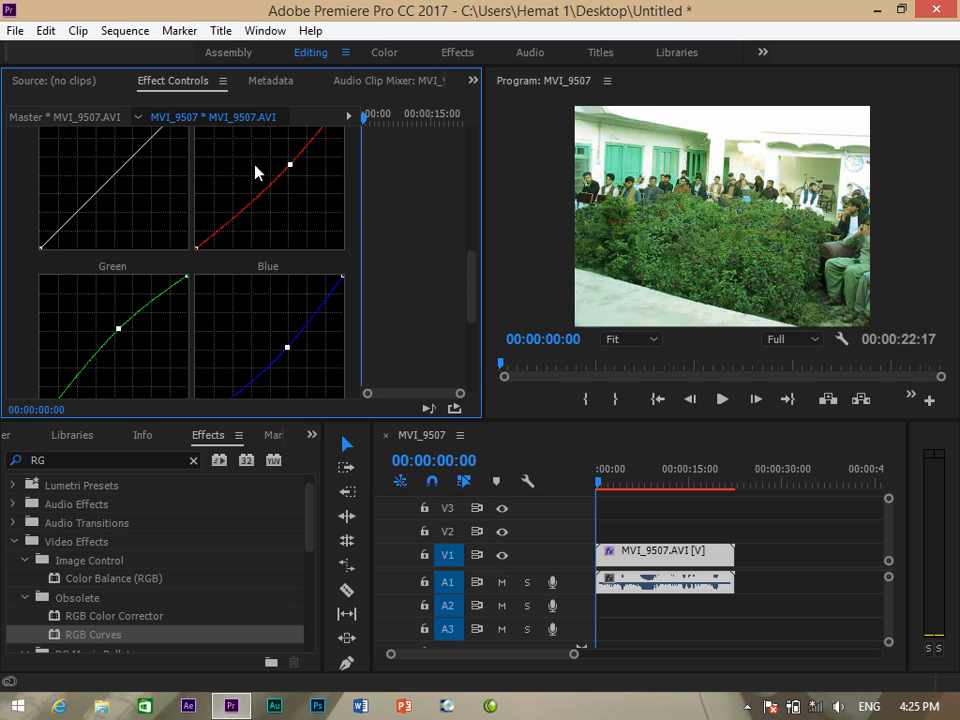
pyautogui.moveTo(129, 158); pyautogui.dragTo(143, 164)
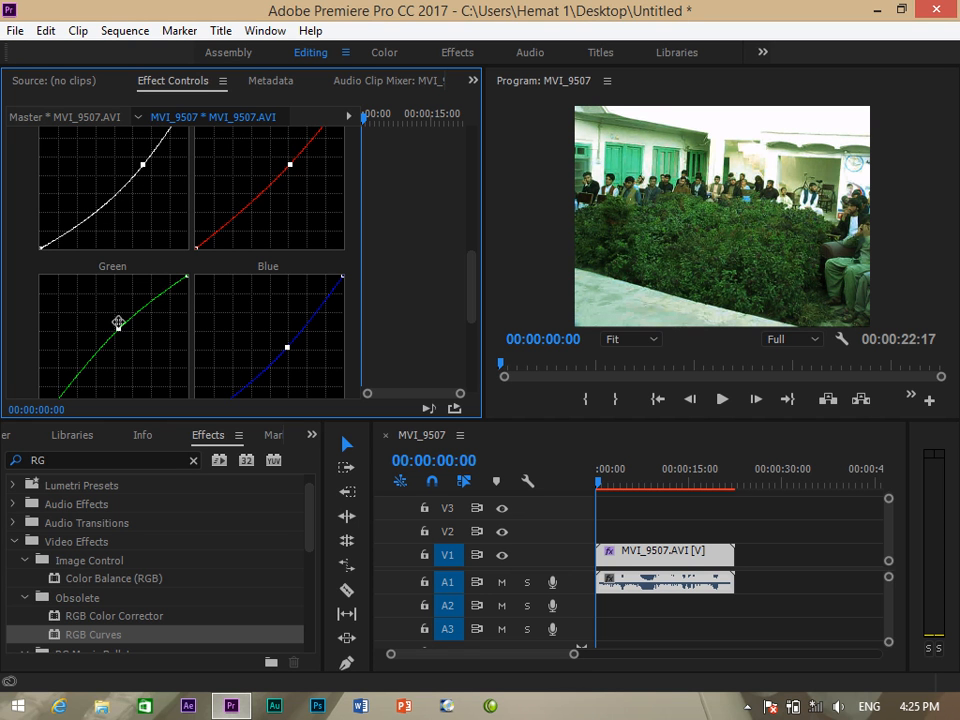
pyautogui.moveTo(118, 328); pyautogui.dragTo(112, 329)
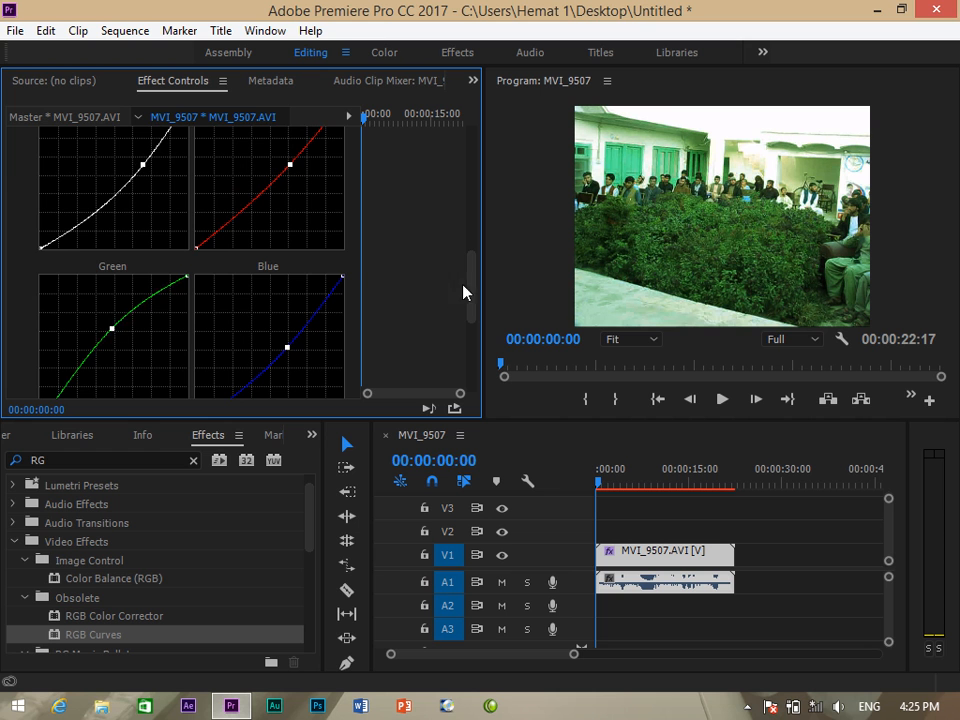
pyautogui.moveTo(464, 292); pyautogui.dragTo(471, 236)
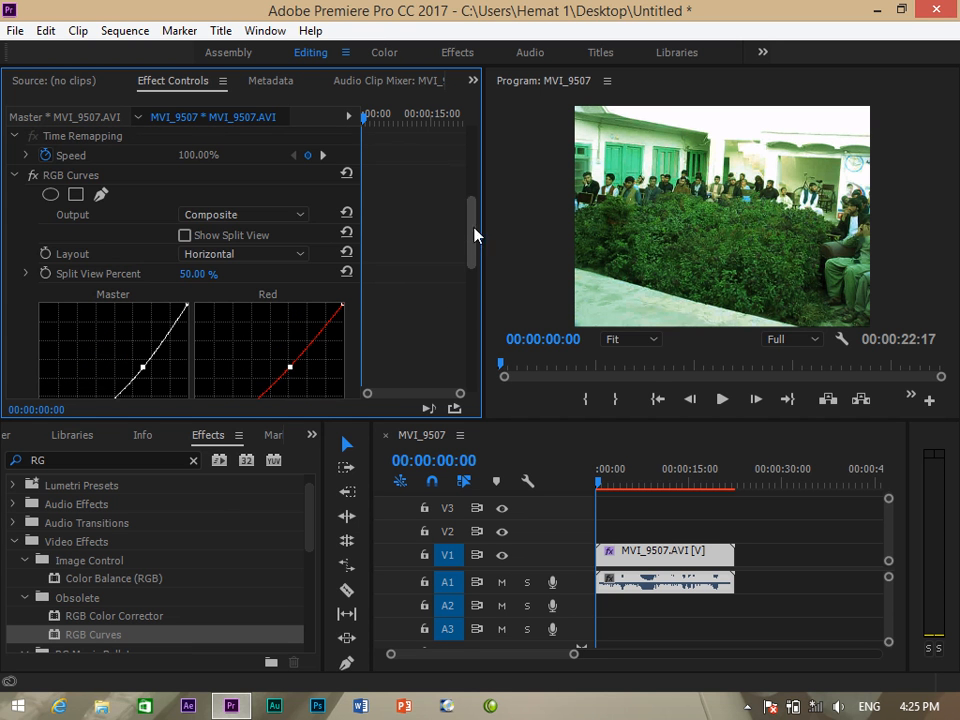
# Toggle the RGB Curves fx switch repeatedly to compare before and after, leaving it on.
pyautogui.click(33, 176)
pyautogui.click(33, 176)
pyautogui.click(33, 176)
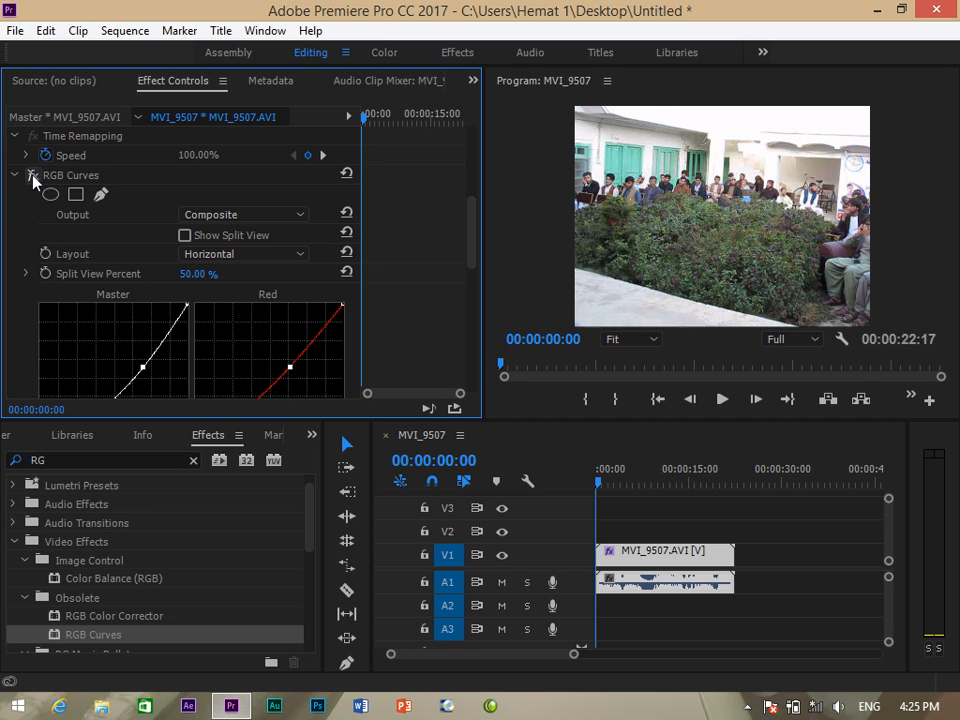
pyautogui.click(33, 176)
pyautogui.click(33, 176)
pyautogui.click(33, 176)
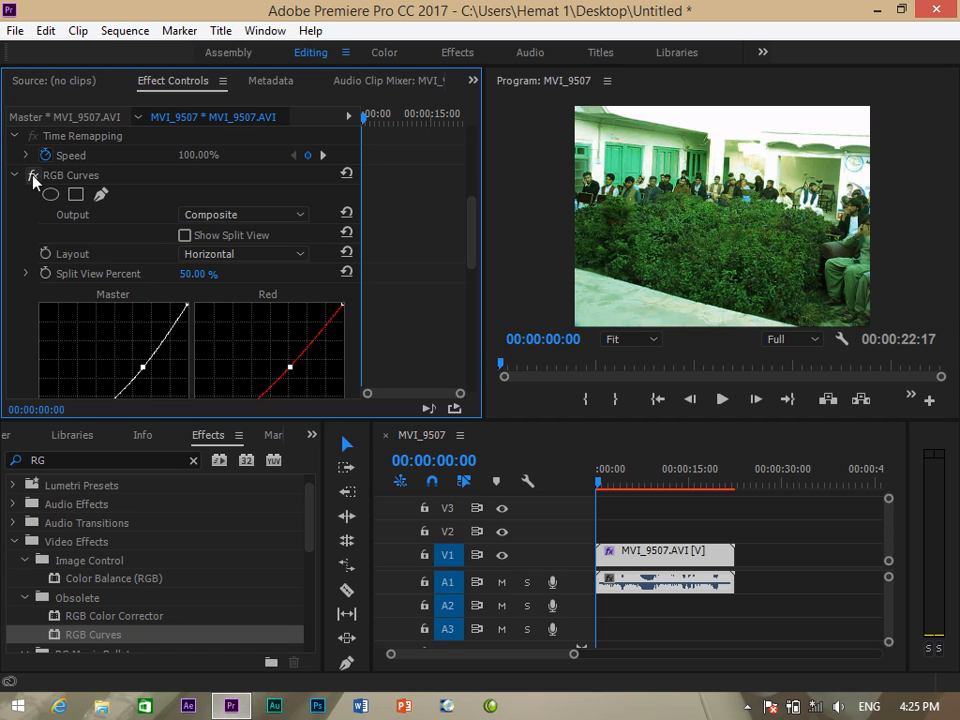
pyautogui.click(33, 176)
pyautogui.click(33, 176)
pyautogui.click(33, 176)
pyautogui.click(33, 176)
# Switch to the Color workspace and preview several Lumetri creative looks, including CineSpace2383sRGB6bit.
pyautogui.click(385, 55)
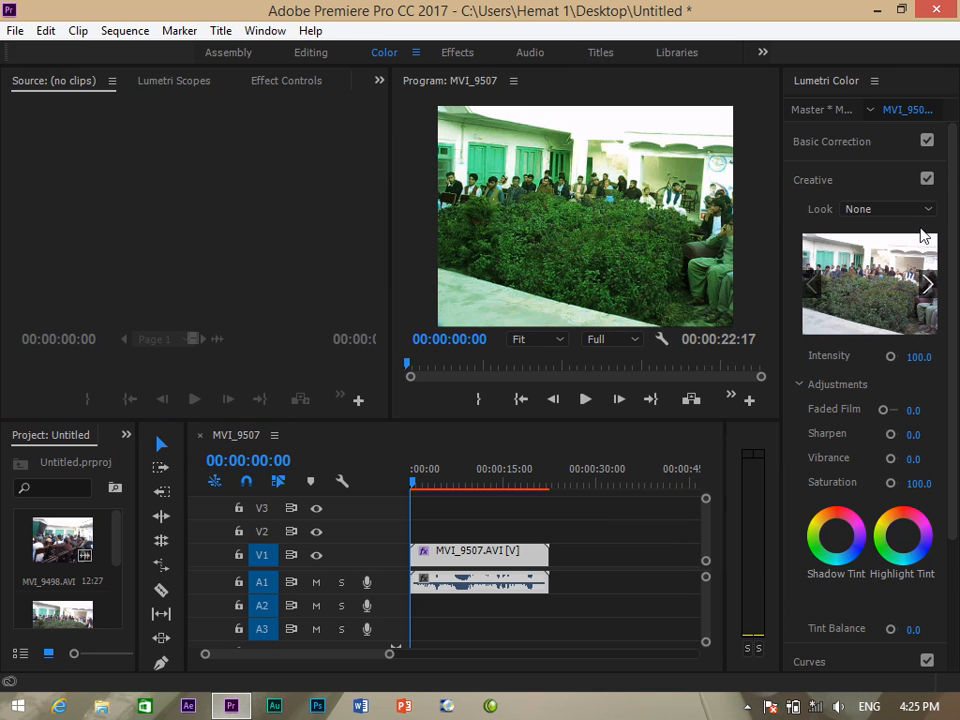
pyautogui.click(927, 284)
pyautogui.click(927, 289)
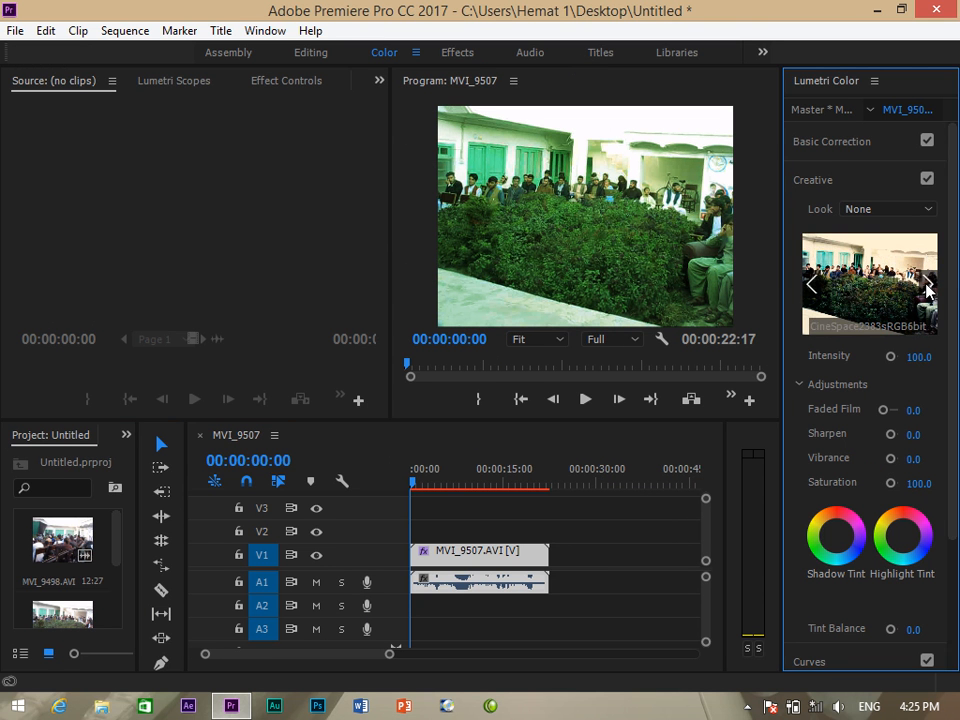
pyautogui.click(927, 286)
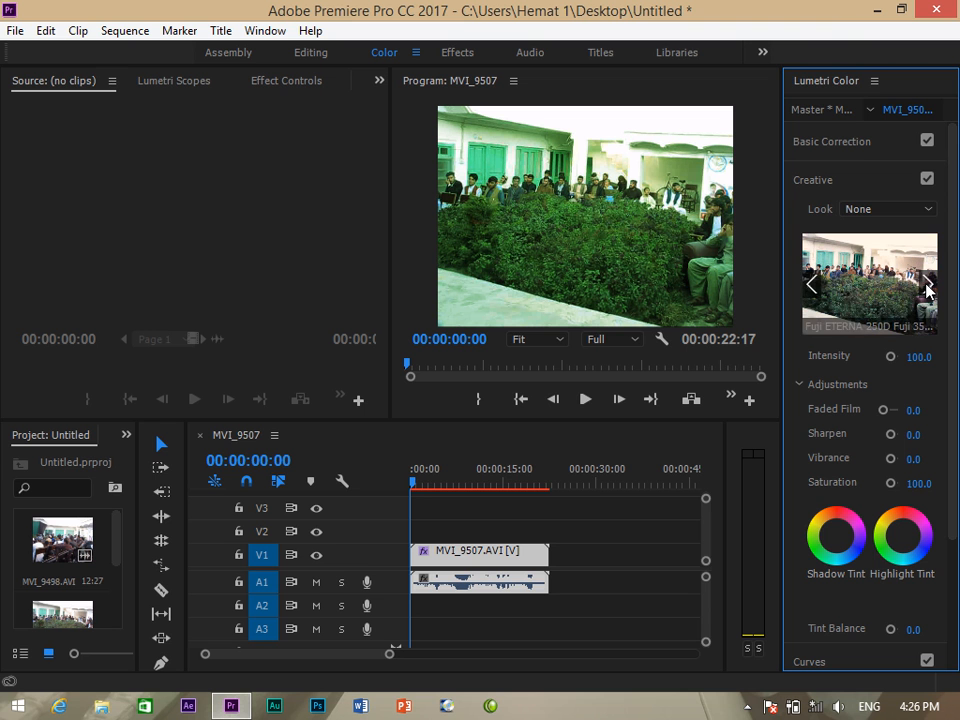
pyautogui.click(927, 286)
# Choose SL GOLD TOBACCO from the Look list and nudge the highlight tint toward pink.
pyautogui.click(928, 214)
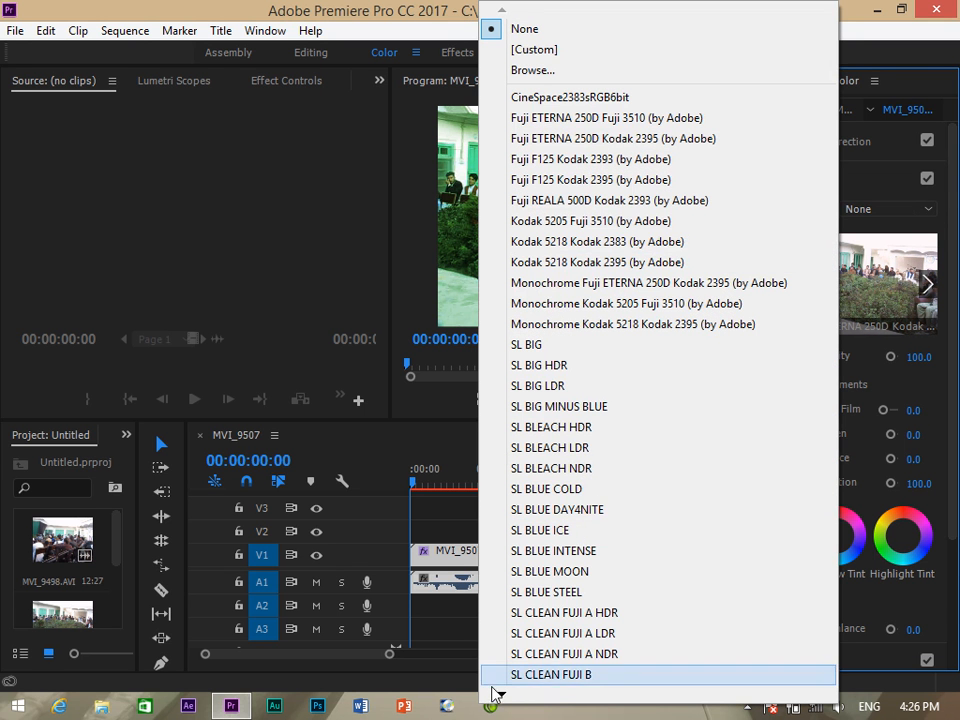
pyautogui.moveTo(500, 695)
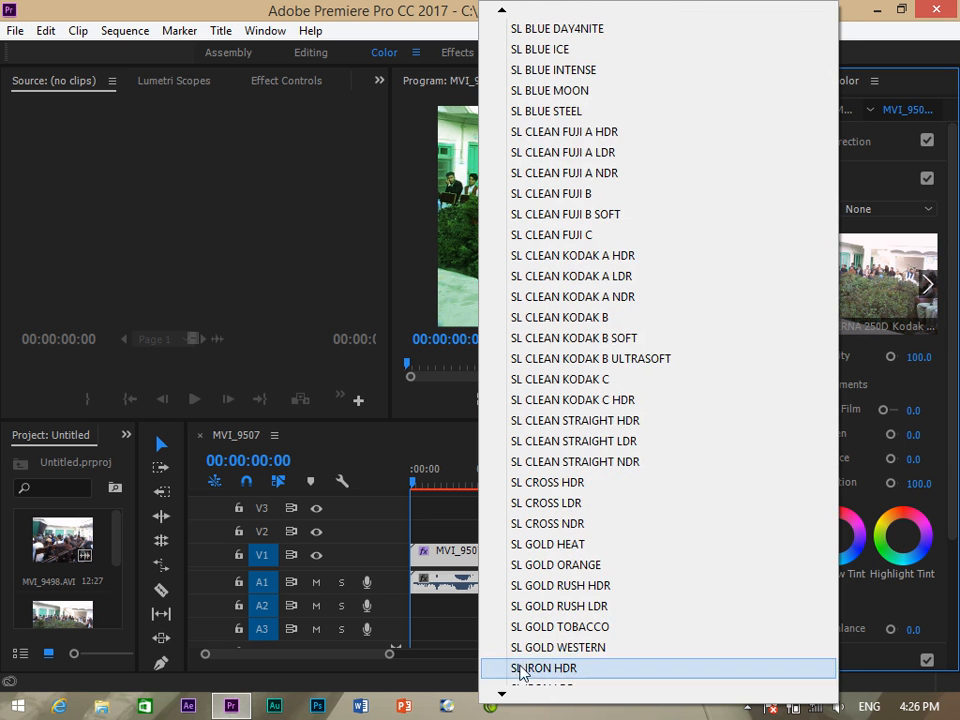
pyautogui.click(548, 632)
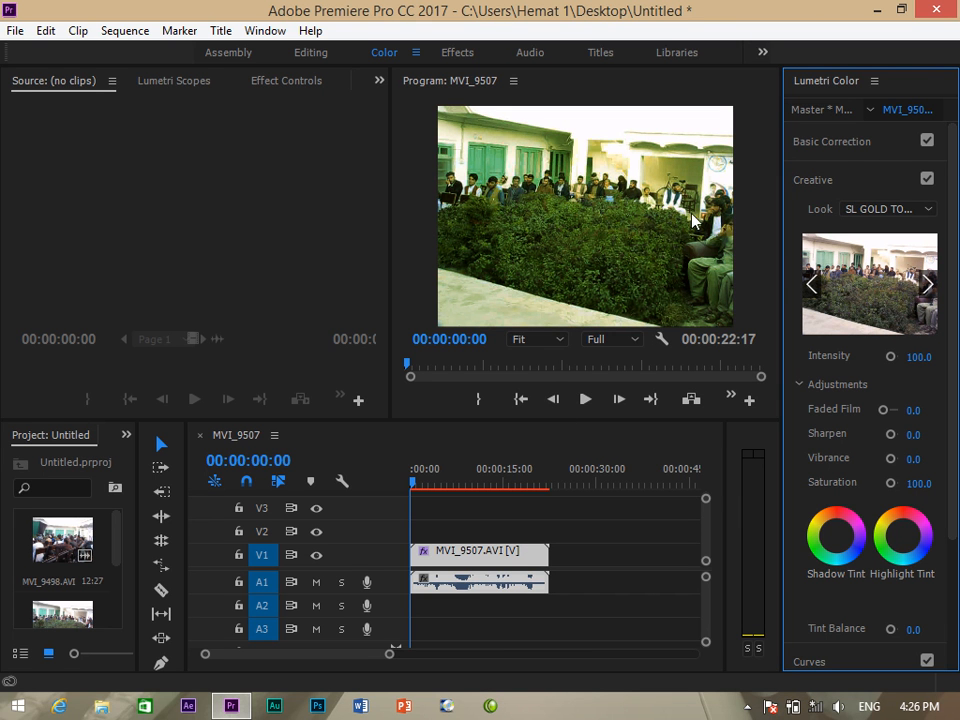
pyautogui.moveTo(925, 527)
pyautogui.mouseDown()
pyautogui.moveTo(906, 526)
pyautogui.moveTo(919, 541)
pyautogui.mouseUp()
# Add a shadow tint, preview SL GOLD WESTERN, and deselect the clip to review the pink grade.
pyautogui.click(841, 522)
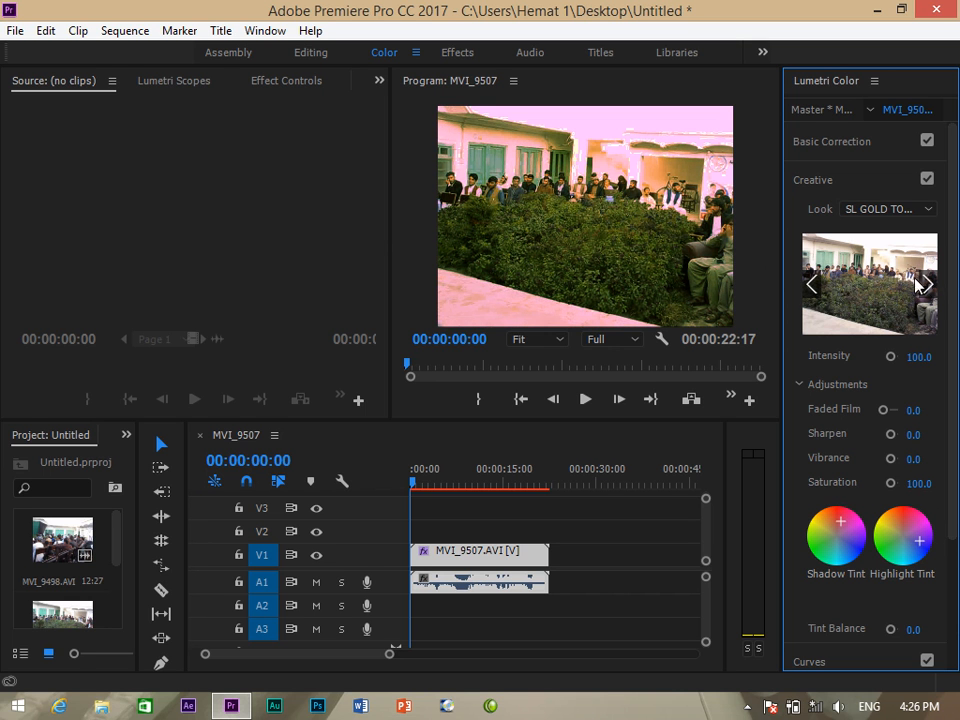
pyautogui.click(925, 286)
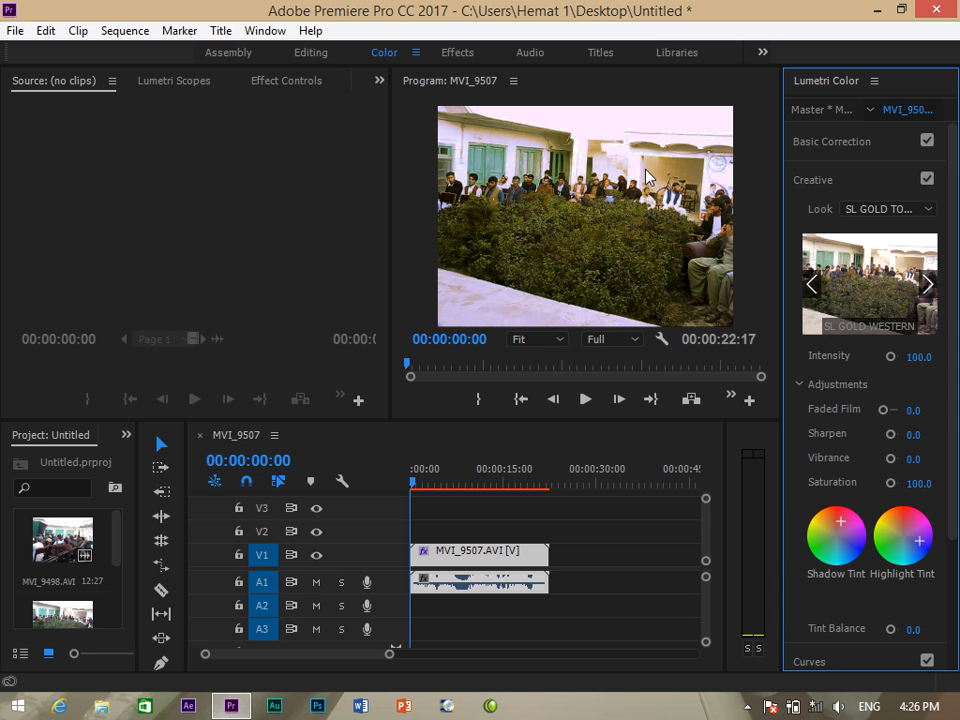
pyautogui.click(336, 96)
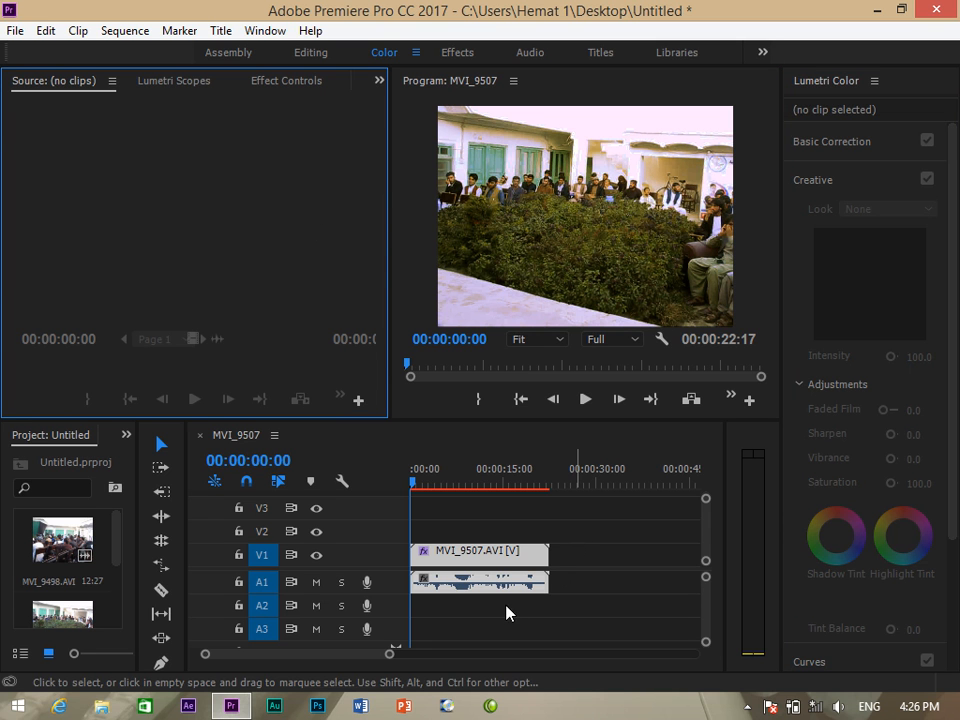
# Deselect MVI_9507, return to Editing, clear the 'RG' search, and expand Video Effects > RG Magic Bullet.
pyautogui.click(508, 522)
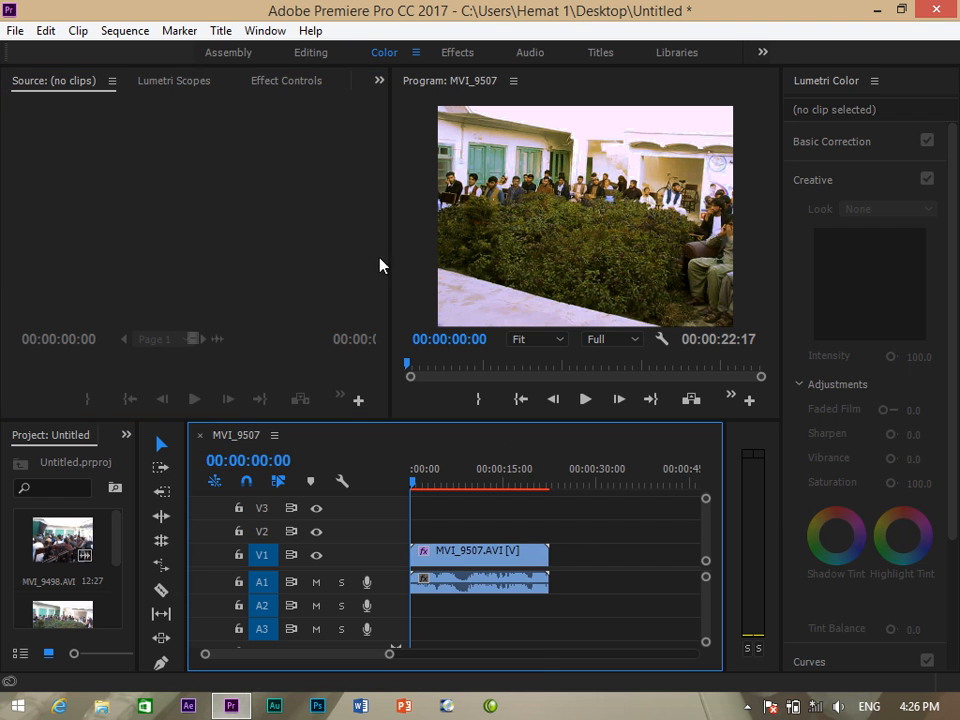
pyautogui.click(307, 55)
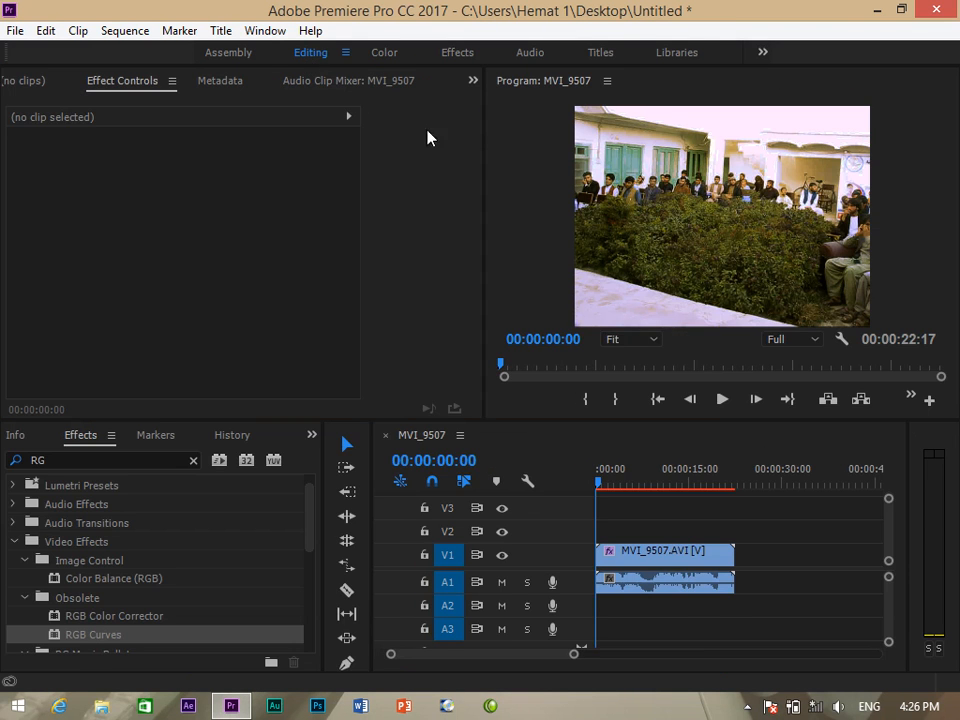
pyautogui.click(193, 464)
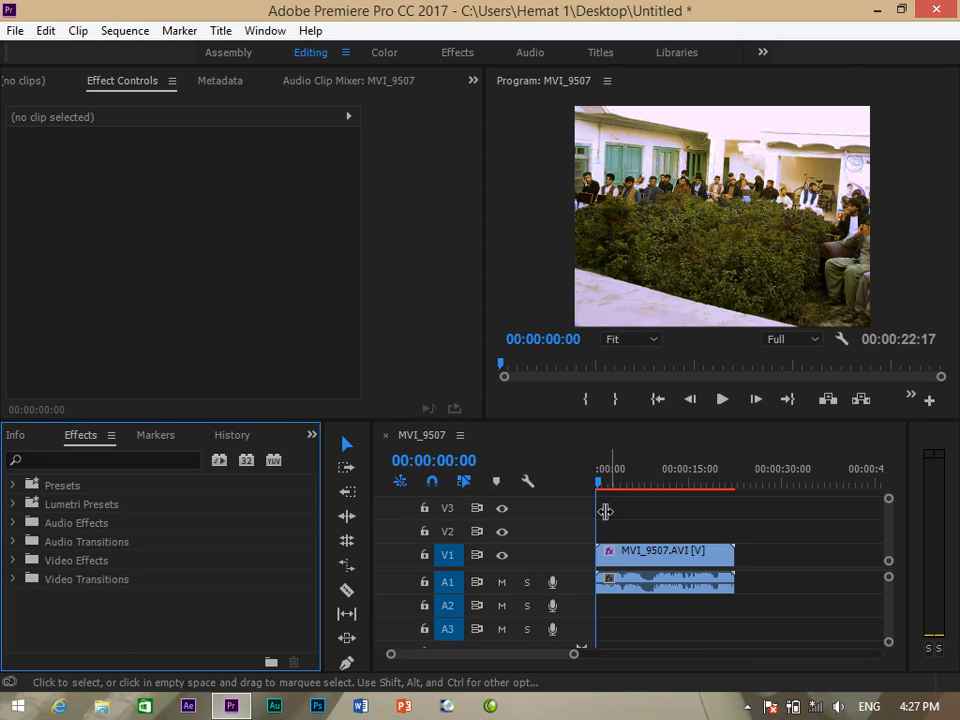
pyautogui.click(12, 561)
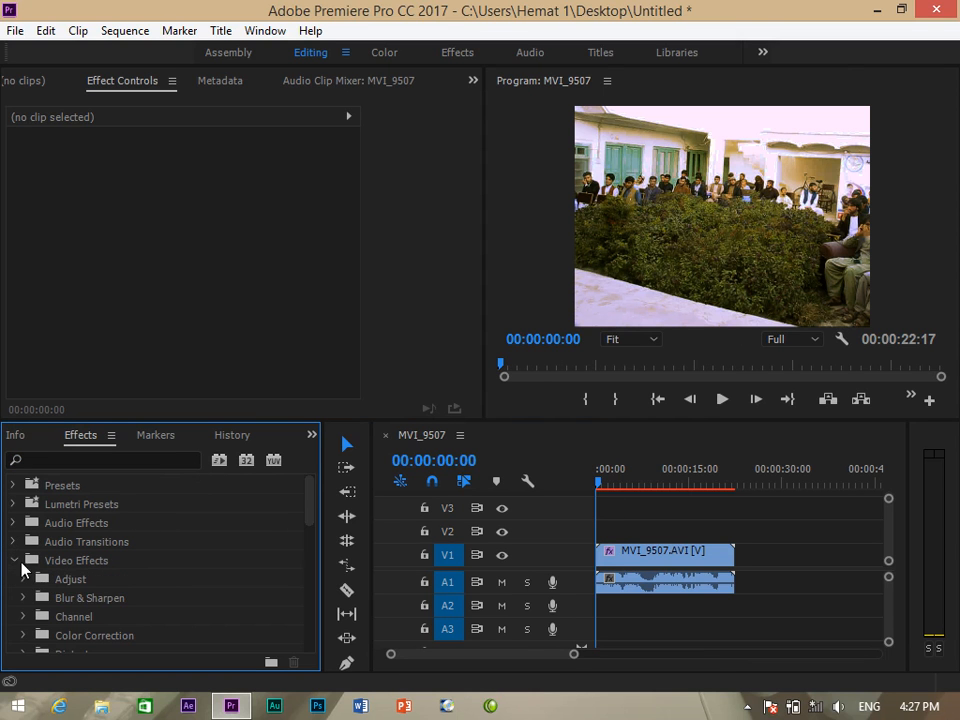
pyautogui.scroll(-2, 80, 590)
pyautogui.scroll(-2, 182, 586)
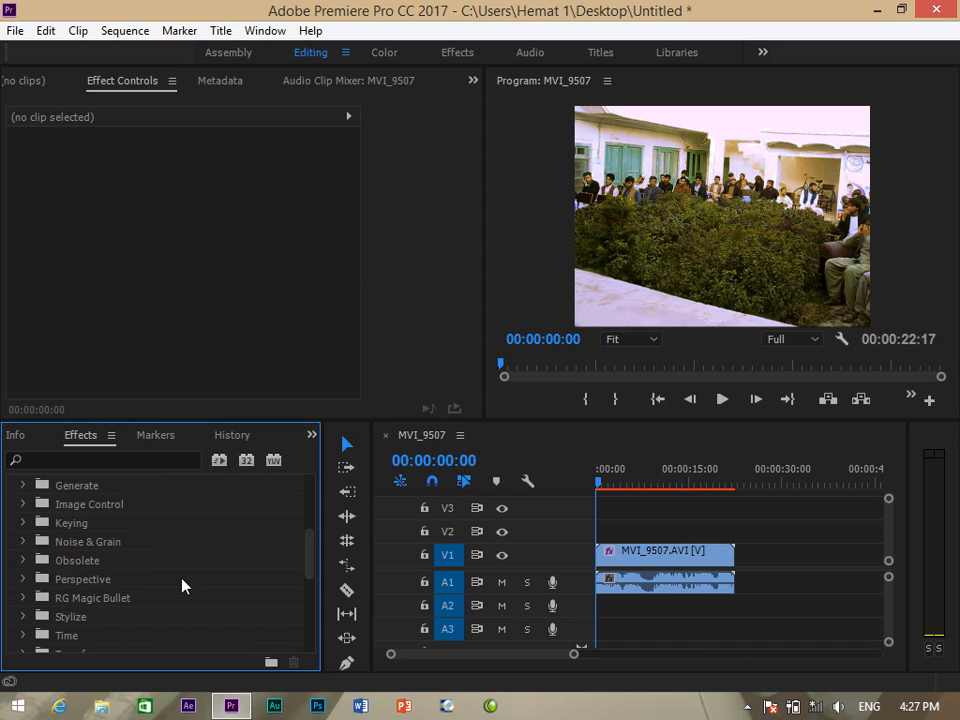
pyautogui.click(128, 599)
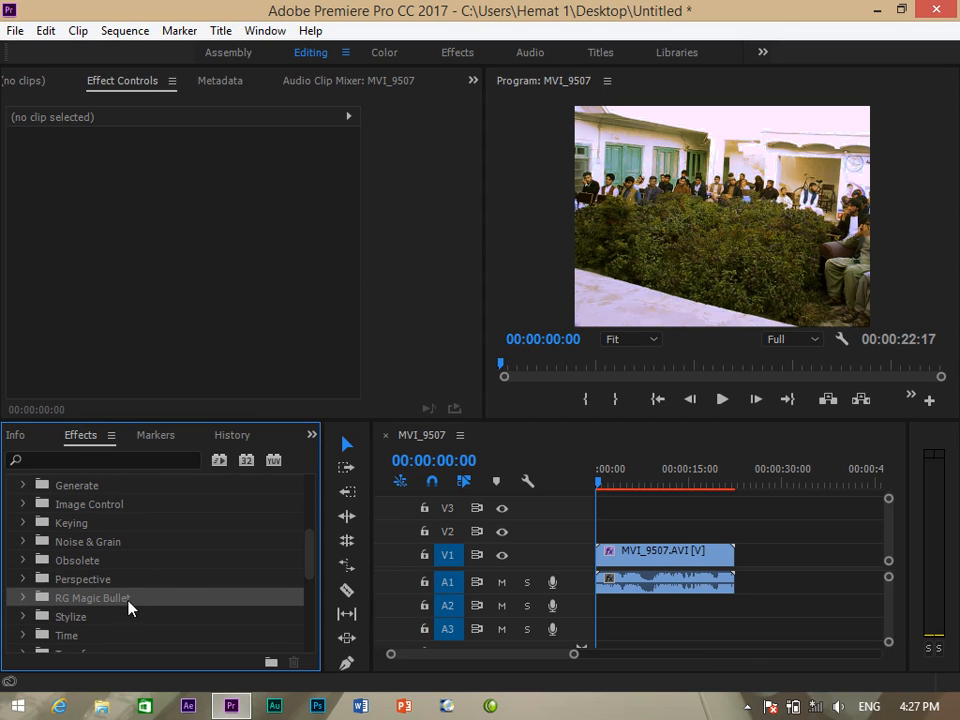
pyautogui.click(18, 600)
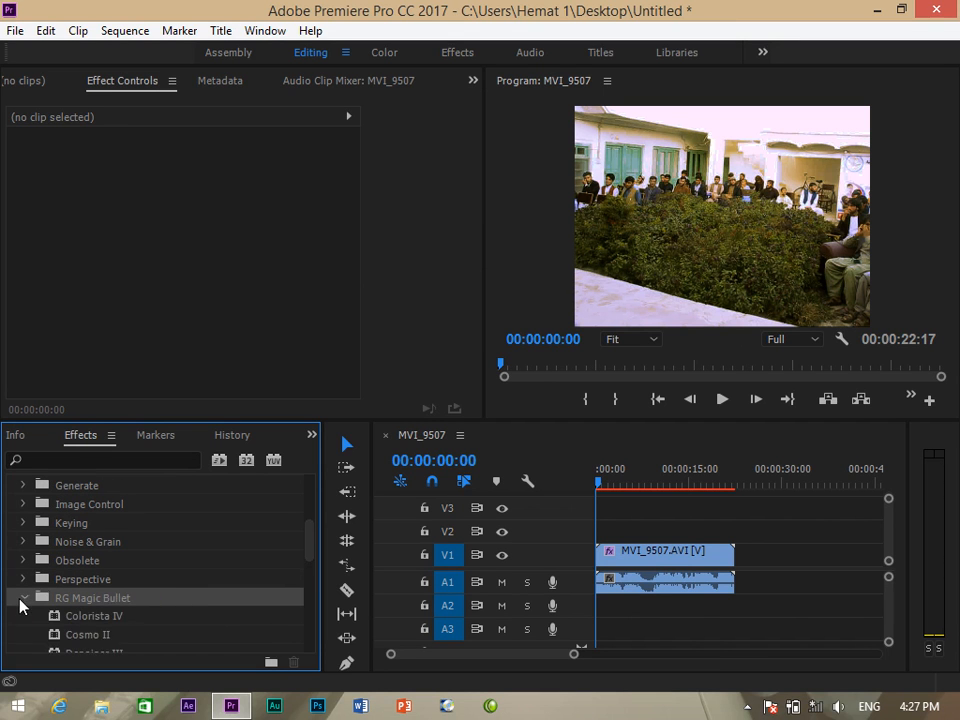